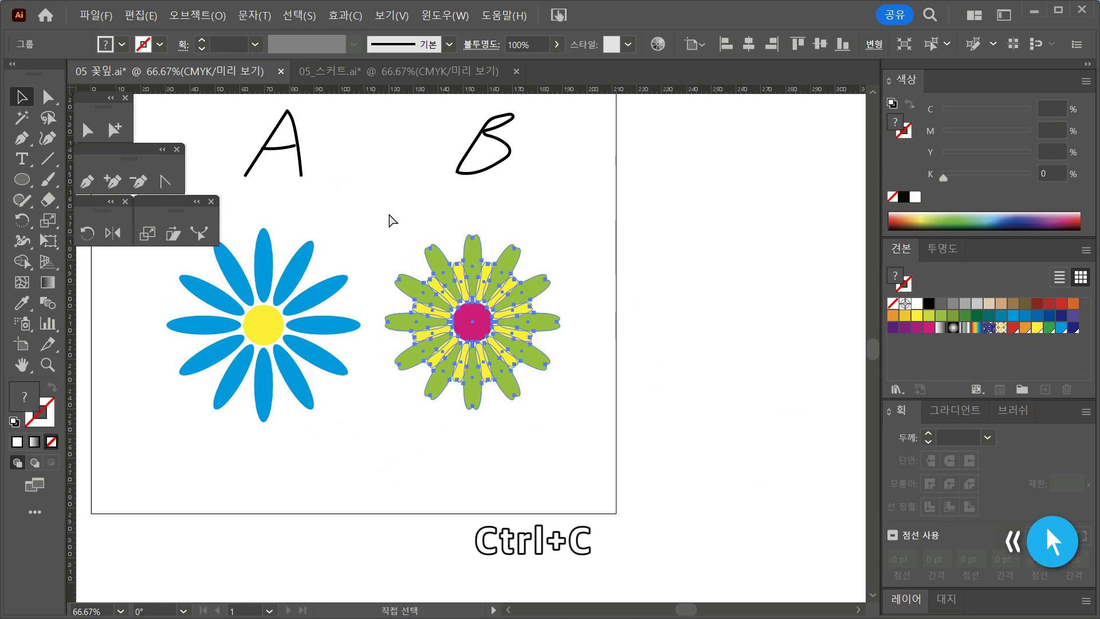
Step: Paste the copied green-and-yellow flower into 05_스커트.ai, place it beside the artboard and scale it down proportionally
left_click(420, 77)
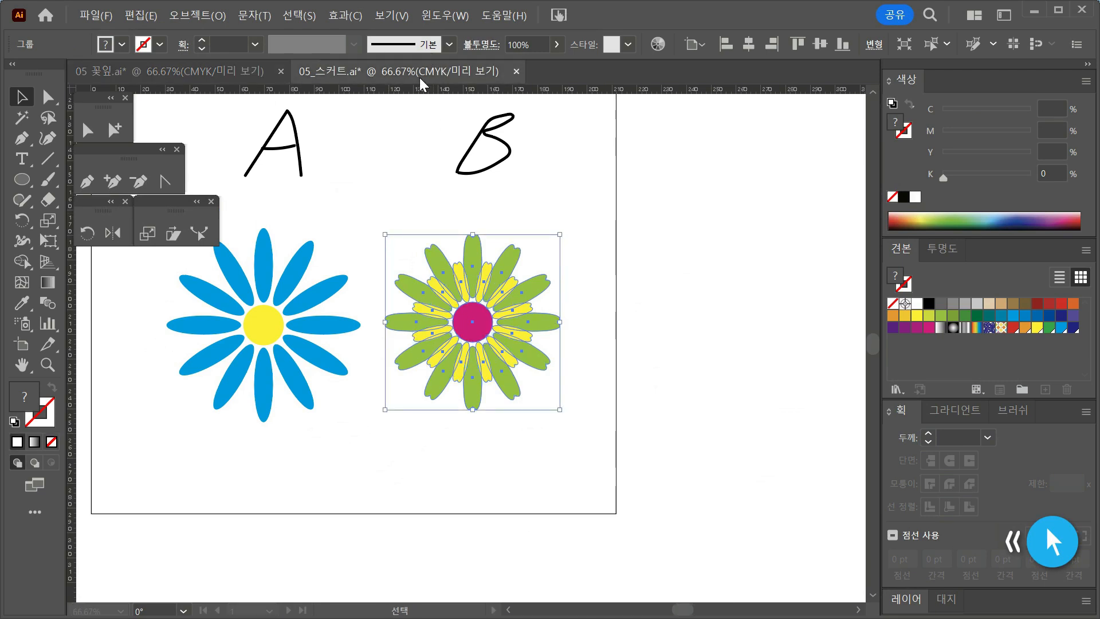
left_click_drag(810, 413, 612, 392)
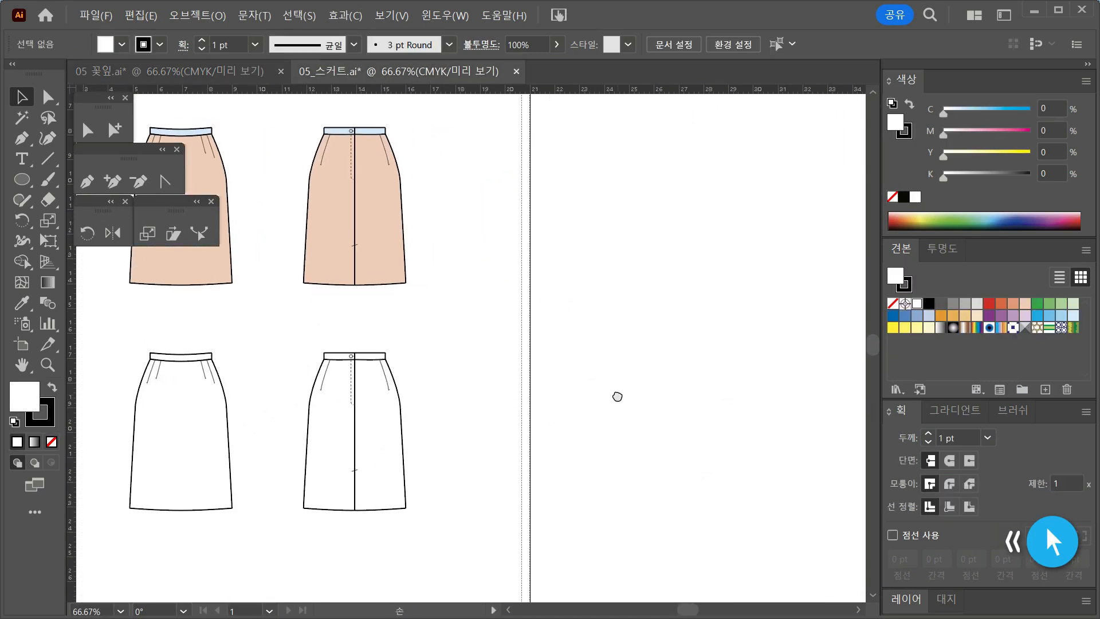
key("ctrl+v")
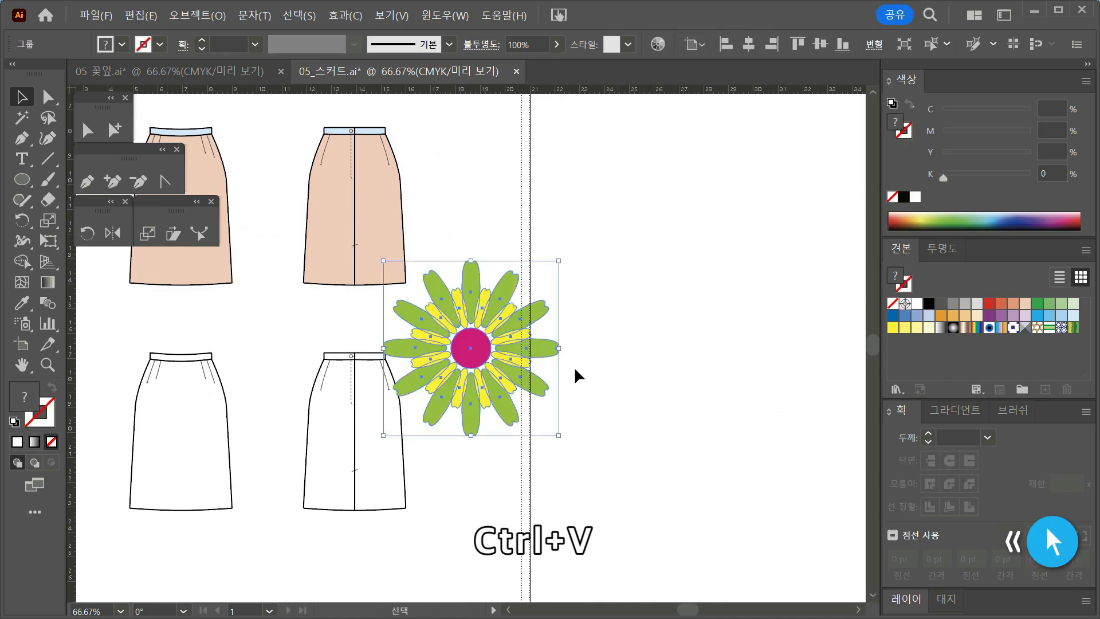
left_click_drag(484, 353, 661, 427)
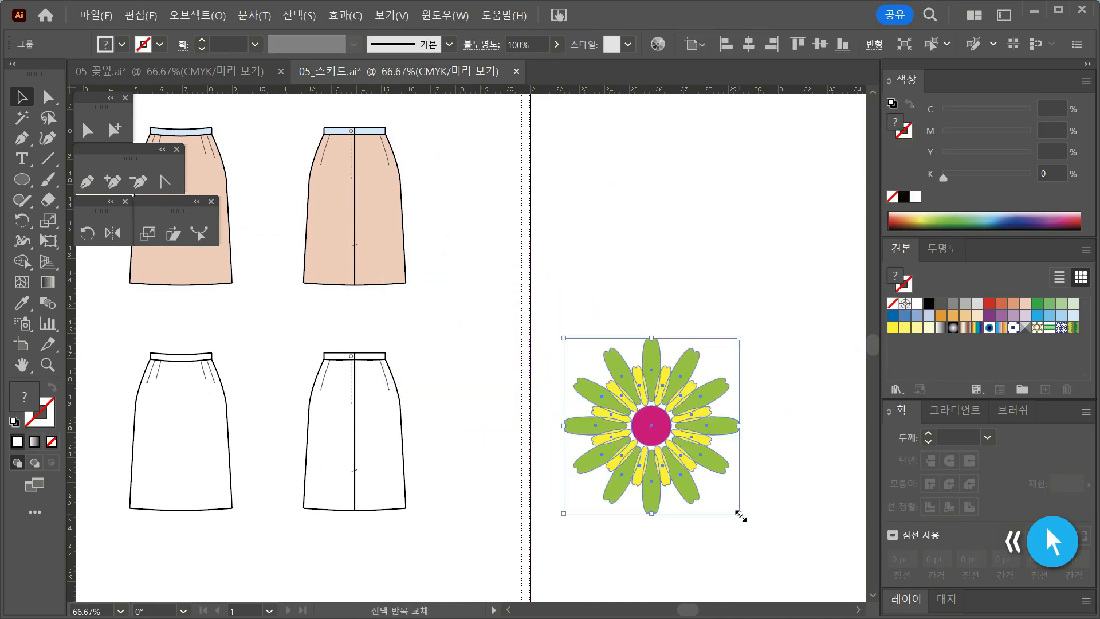
left_click_drag(736, 512, 686, 460)
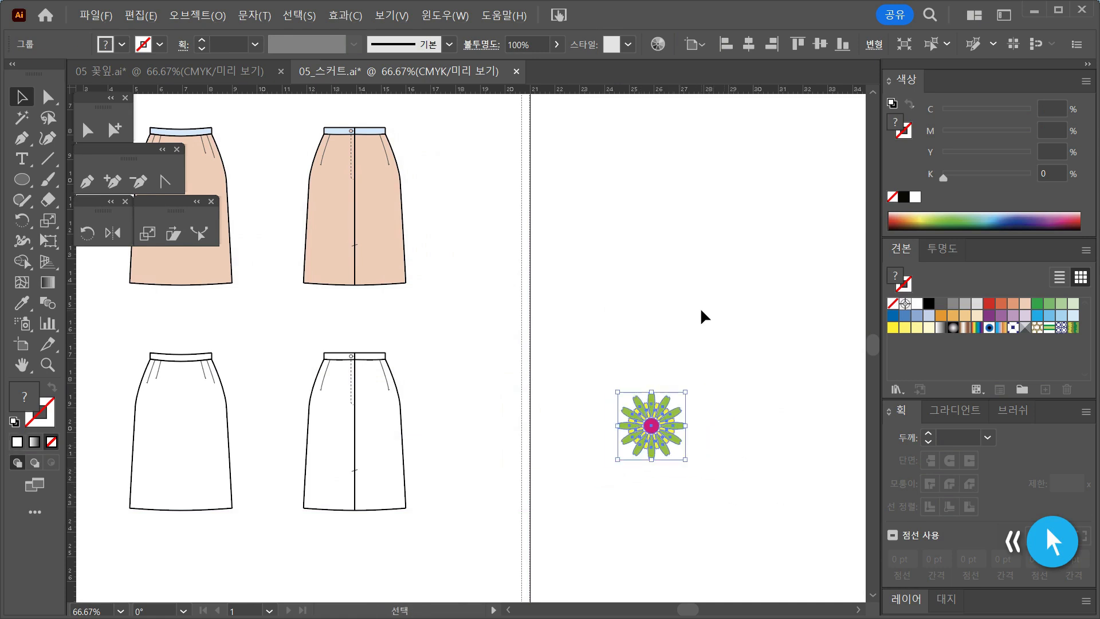
left_click(631, 304)
Step: Save the small flower beside the artboard as a new pattern swatch
left_click_drag(629, 309, 755, 296)
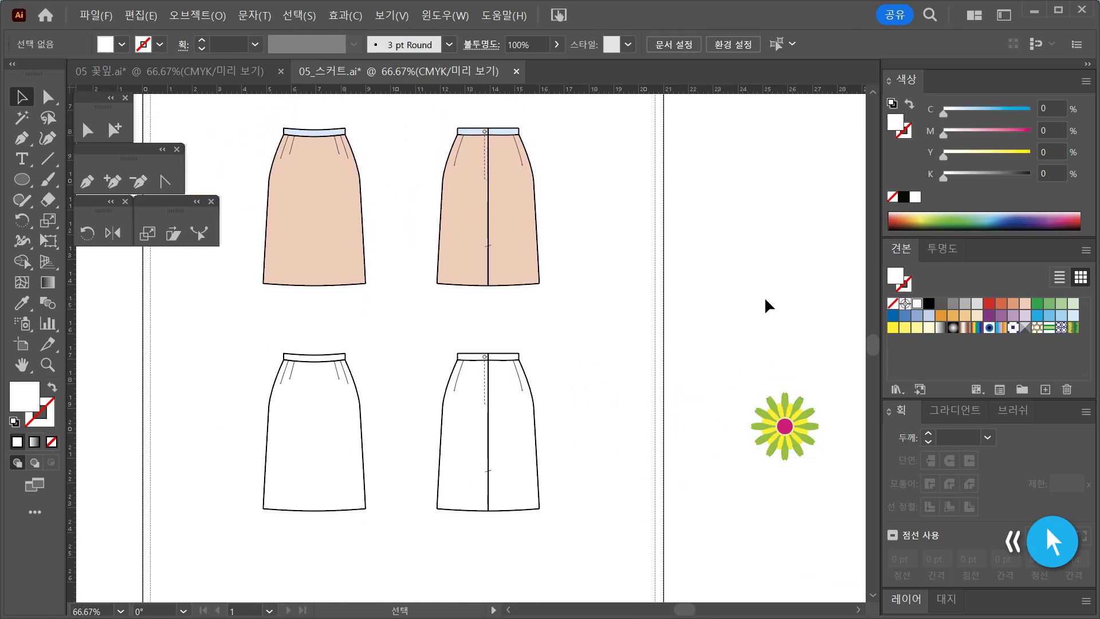
left_click_drag(701, 341, 831, 501)
left_click_drag(815, 435, 941, 350)
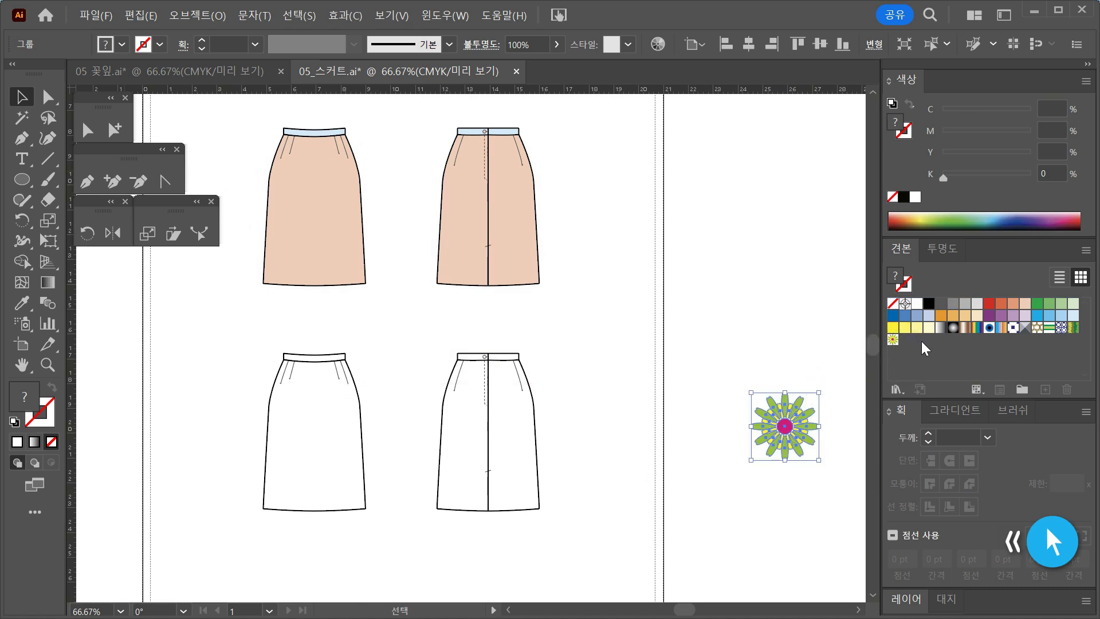
left_click(785, 382)
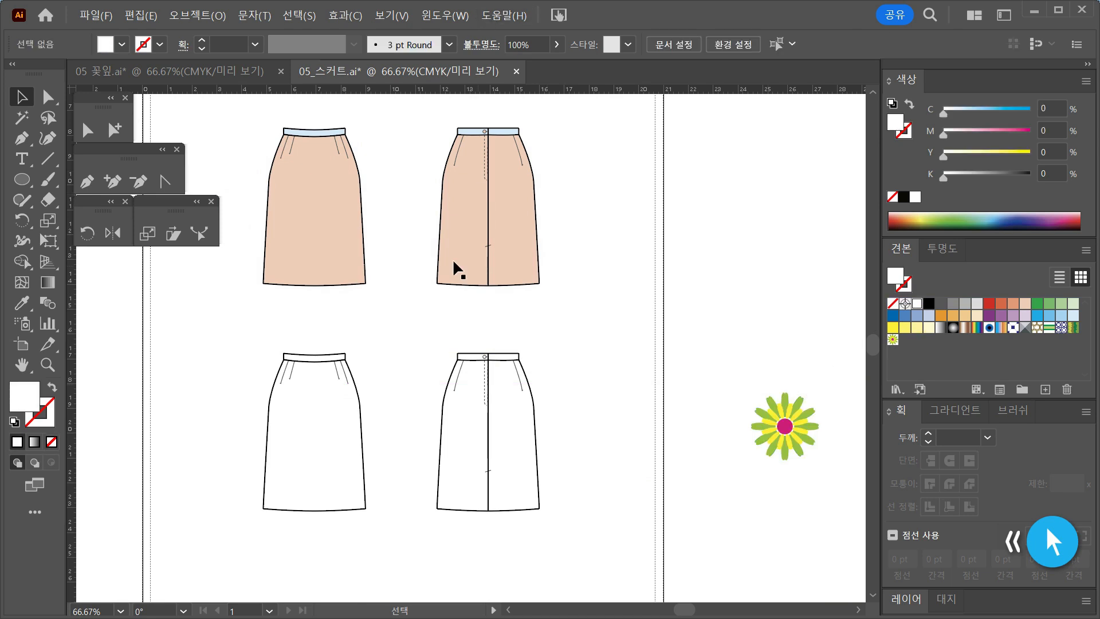
left_click(322, 239)
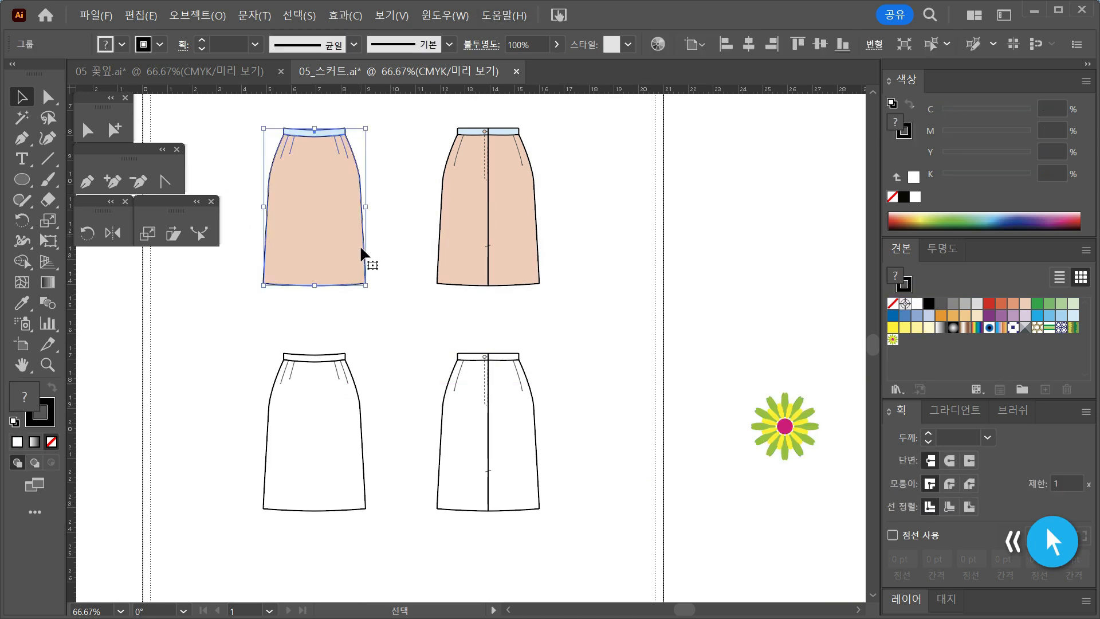
left_click(475, 253)
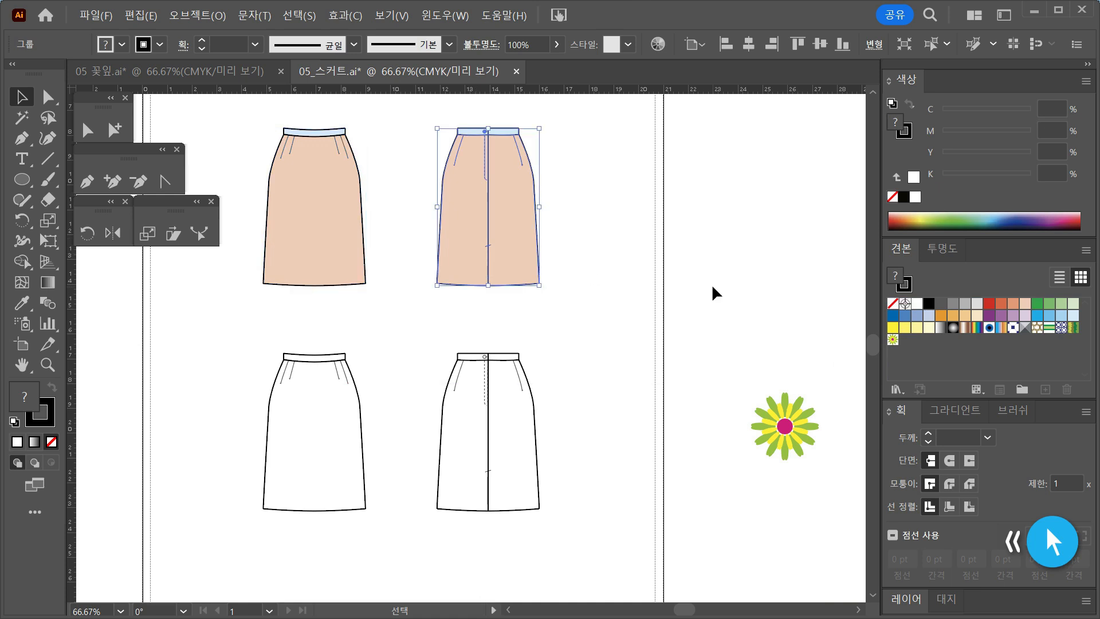
left_click(605, 328)
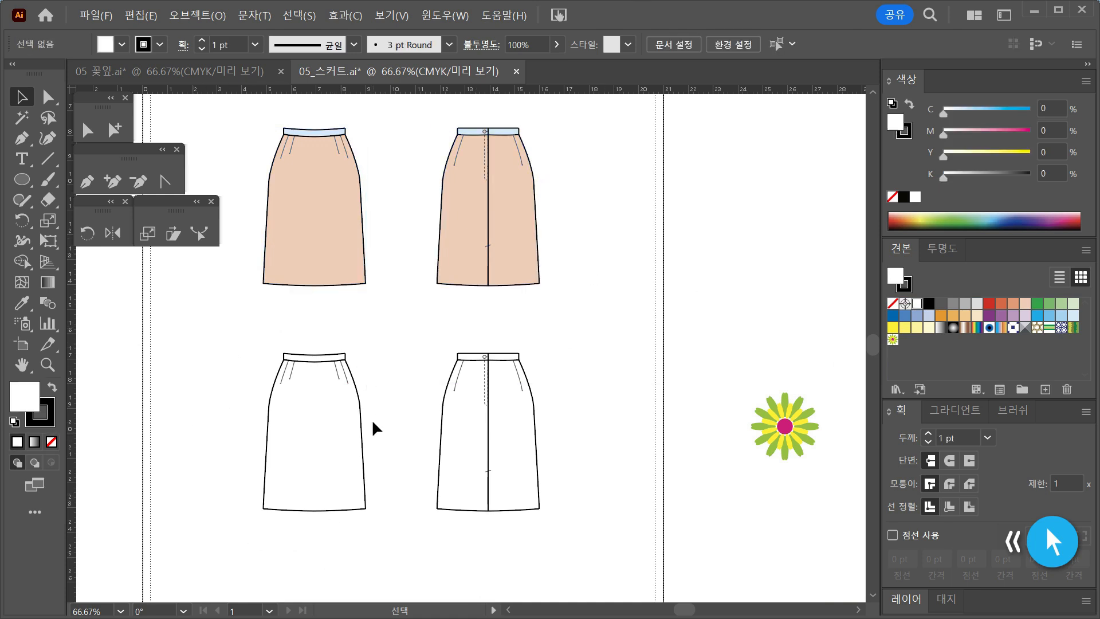
Step: Show the document grid behind the skirt drawings
right_click(604, 299)
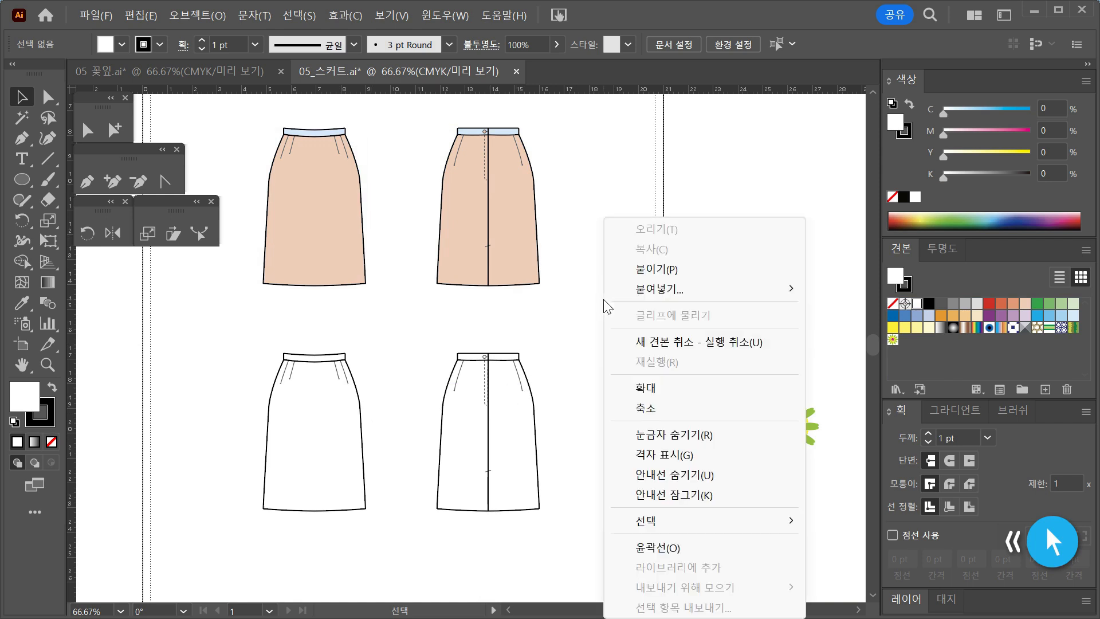
left_click(685, 455)
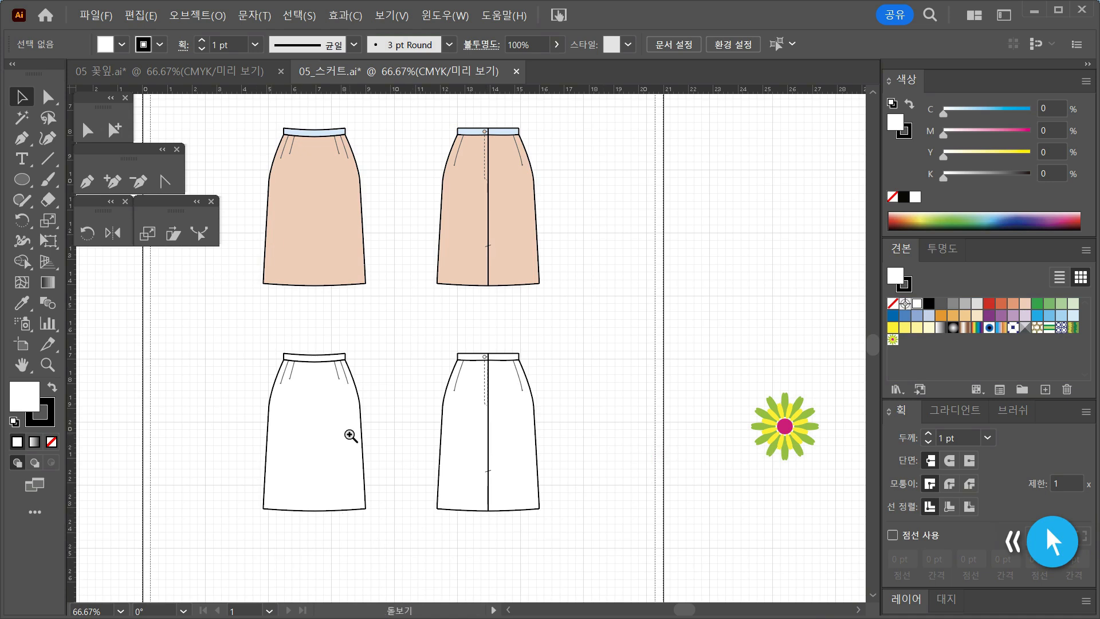
left_click(352, 435, "ctrl")
left_click(484, 370, "ctrl")
left_click(458, 359, "ctrl")
left_click_drag(451, 357, 570, 414)
left_click(552, 416, "ctrl+alt")
left_click_drag(500, 408, 580, 422)
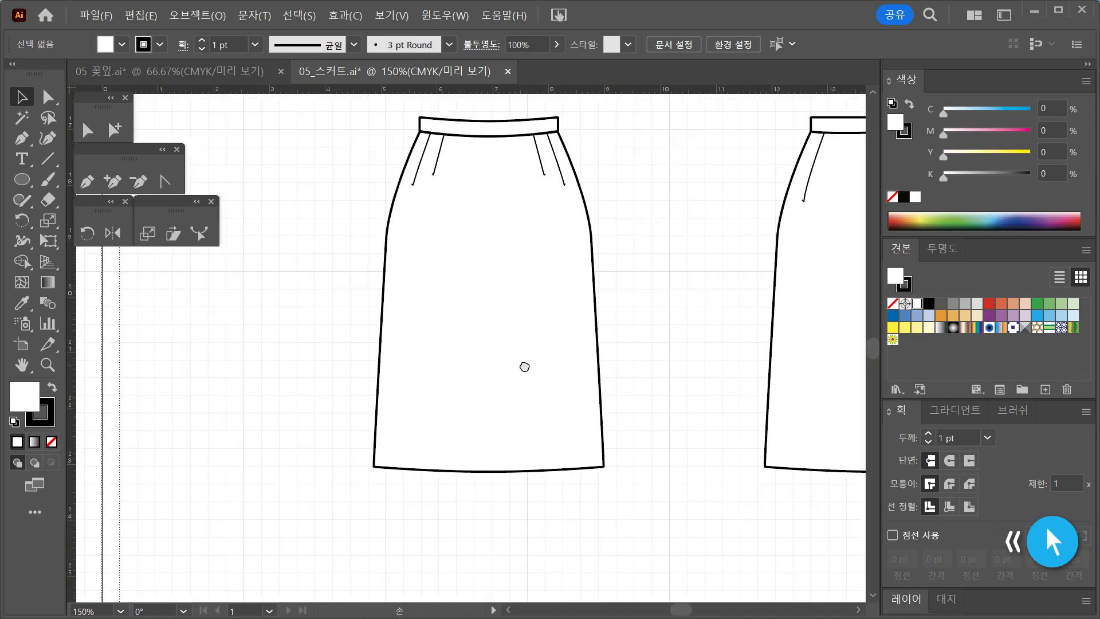
left_click_drag(523, 365, 518, 373)
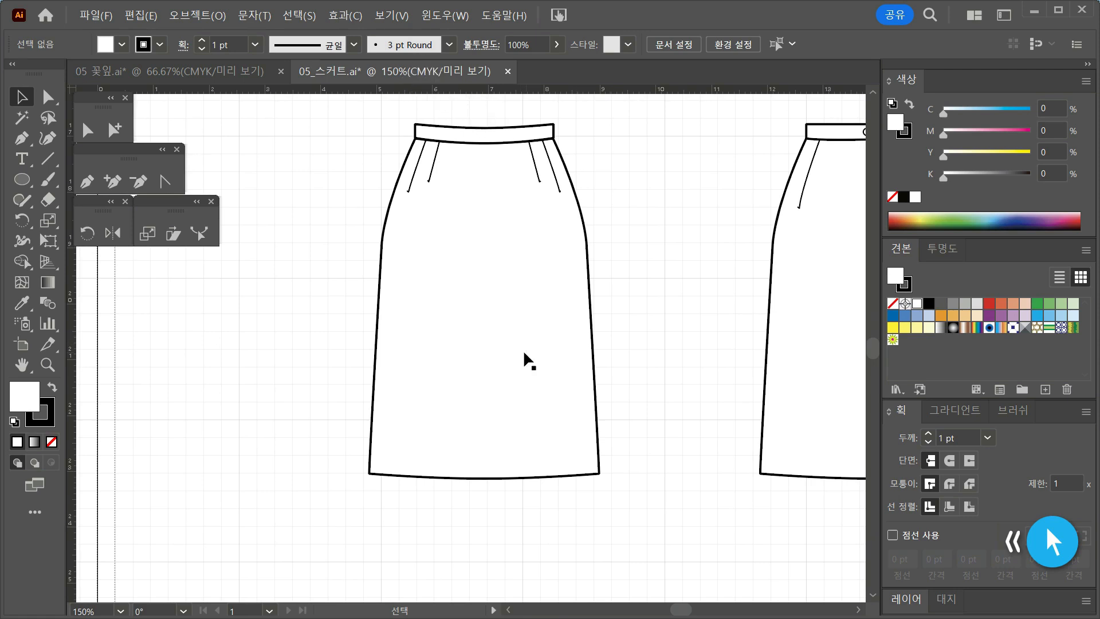
Step: Ungroup the white front skirt
left_click(521, 313)
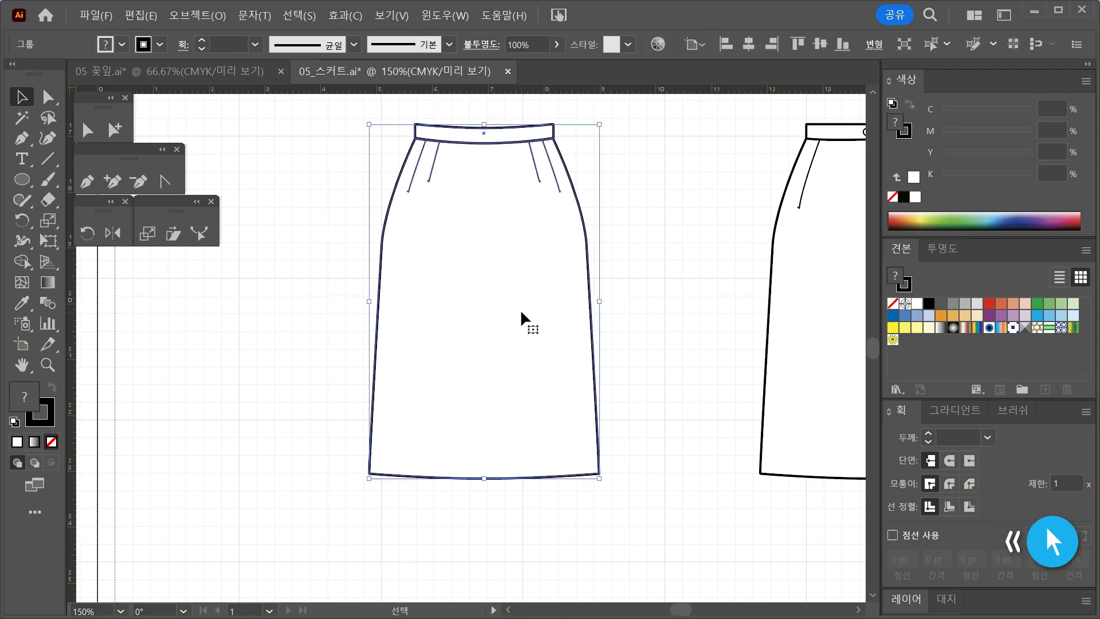
right_click(502, 302)
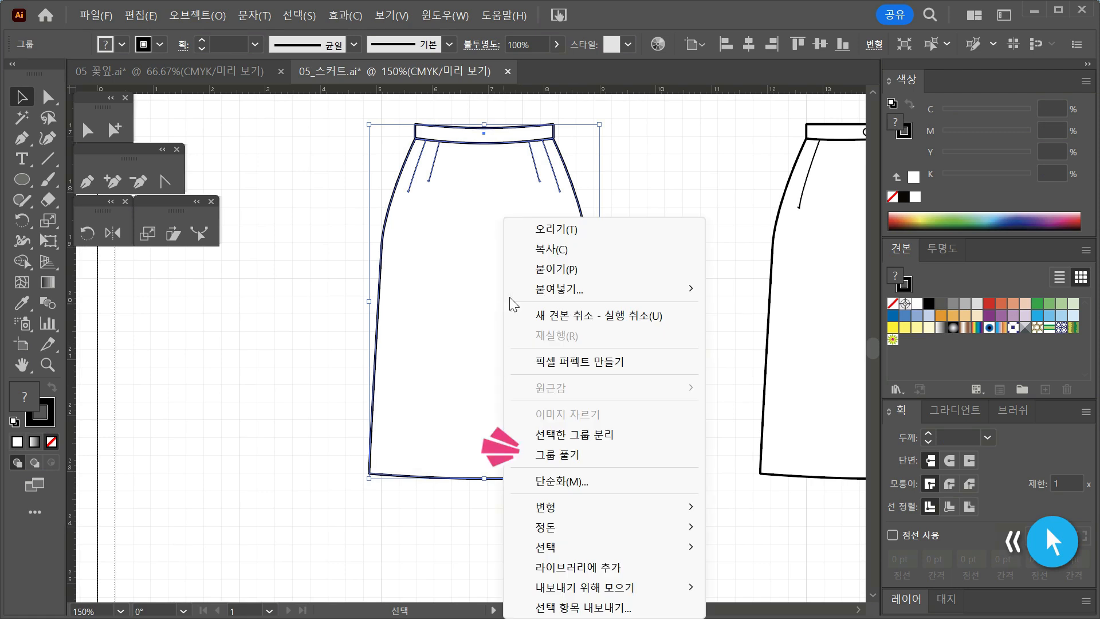
left_click(582, 451)
left_click(699, 358)
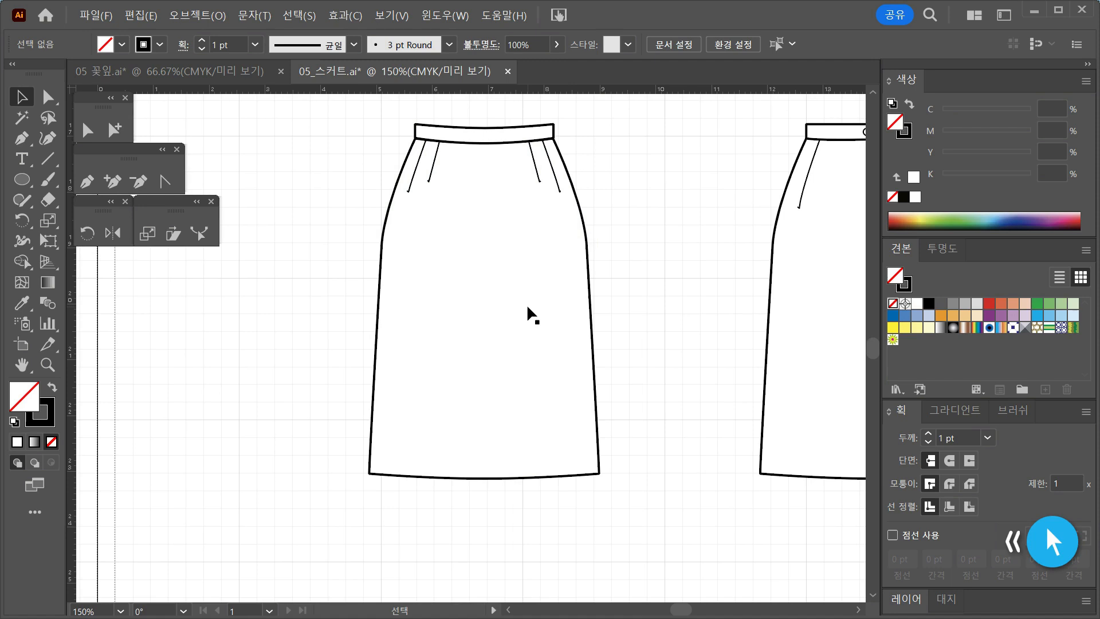
Step: Move the front skirt's body, waistband and outer dart line apart from one another
left_click_drag(474, 298, 312, 374)
left_click_drag(510, 140, 649, 121)
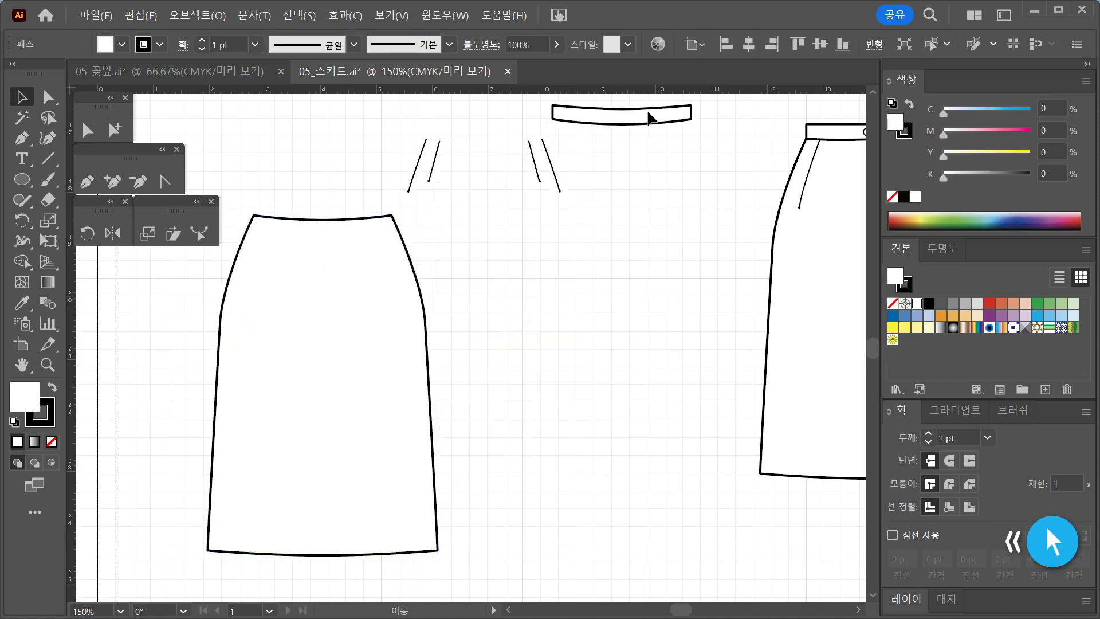
left_click(558, 181)
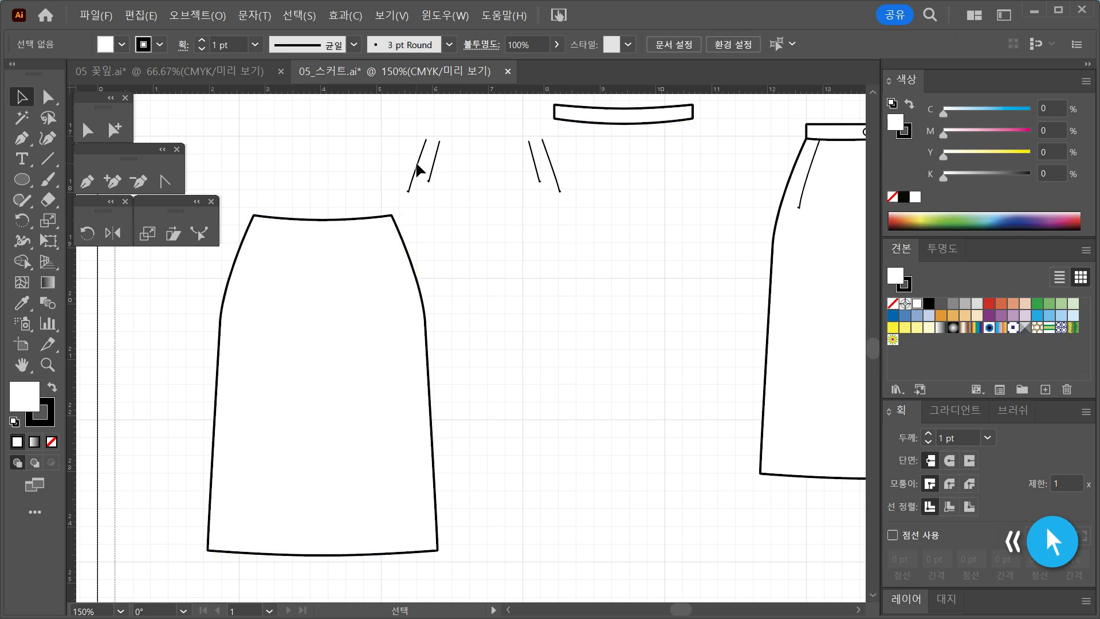
left_click(554, 168)
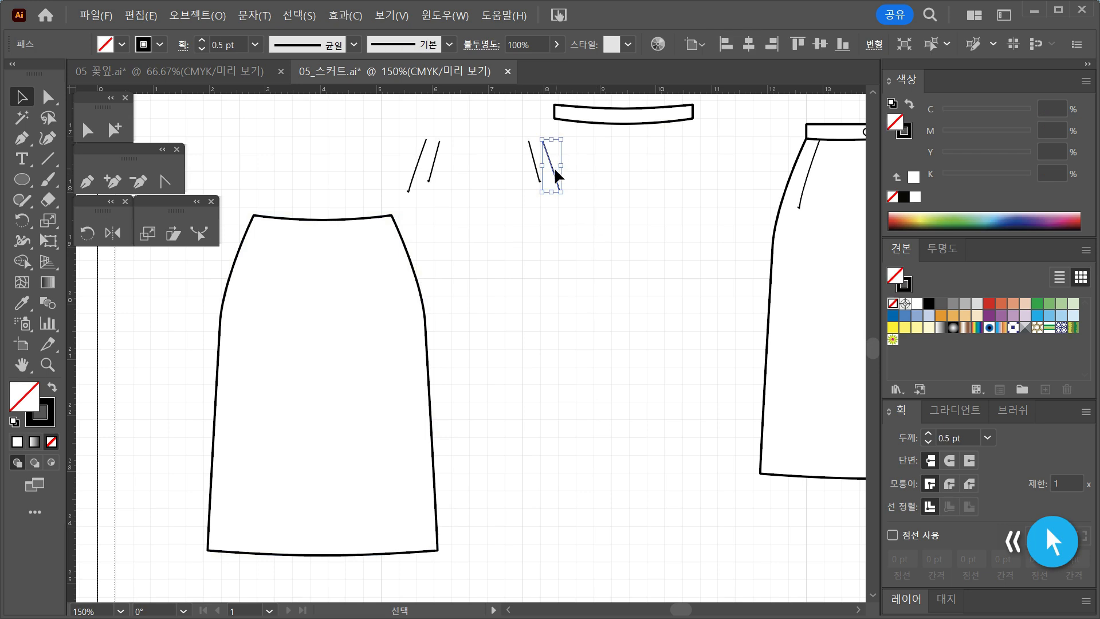
left_click_drag(554, 178, 579, 206)
left_click(621, 341)
left_click_drag(275, 403, 280, 357)
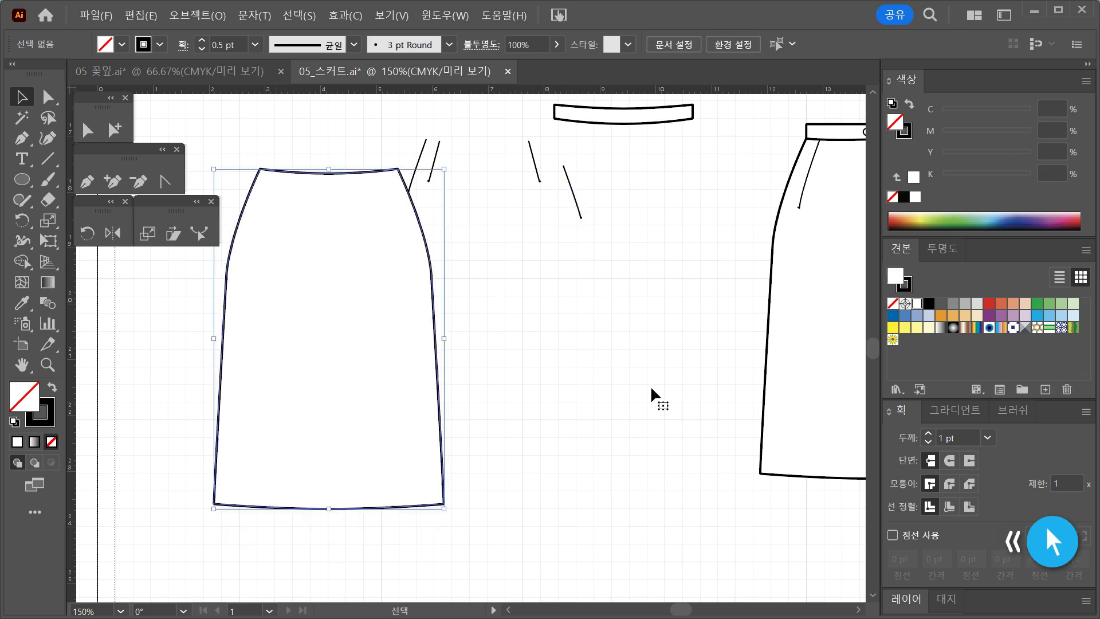
left_click(652, 388)
left_click_drag(405, 366, 406, 400)
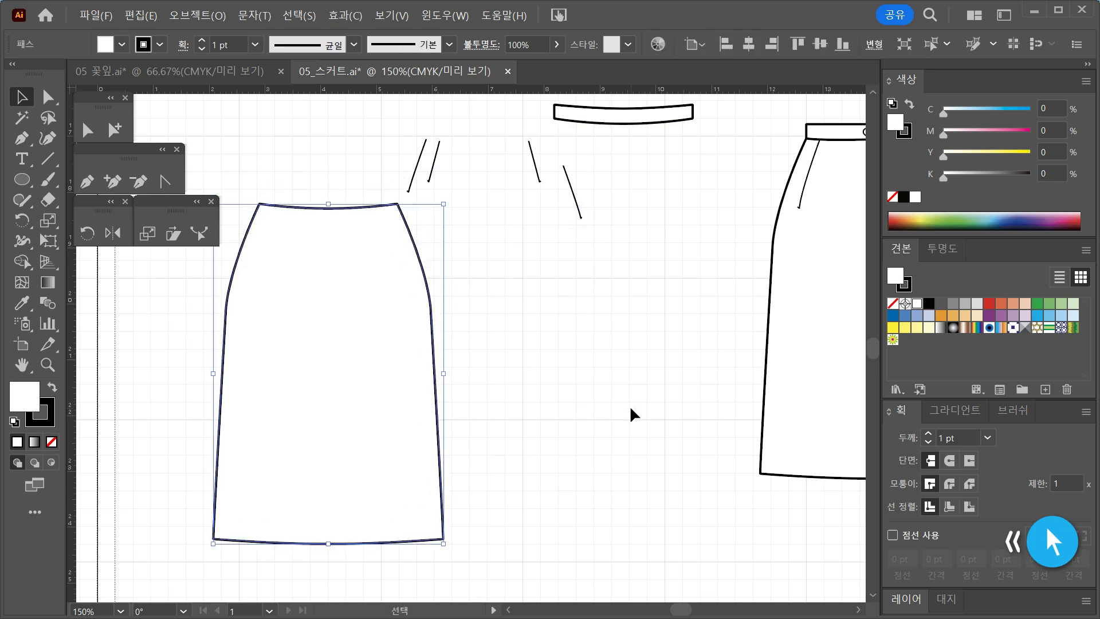
left_click(523, 332)
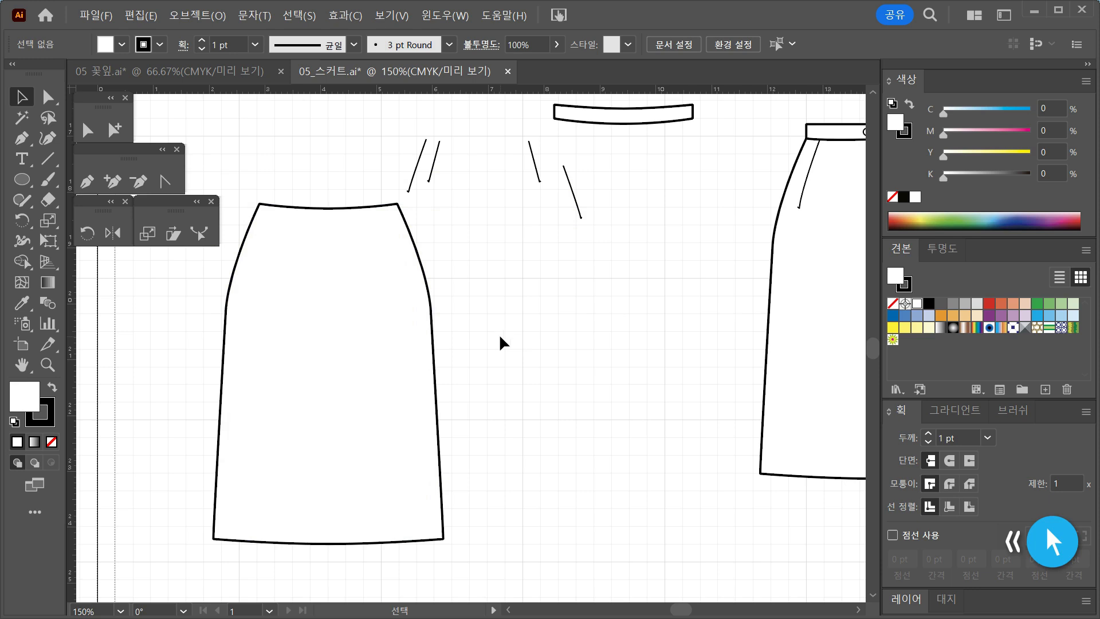
Step: Select the skirt body, dart line and waistband one at a time to compare their fill and stroke settings
left_click(290, 309)
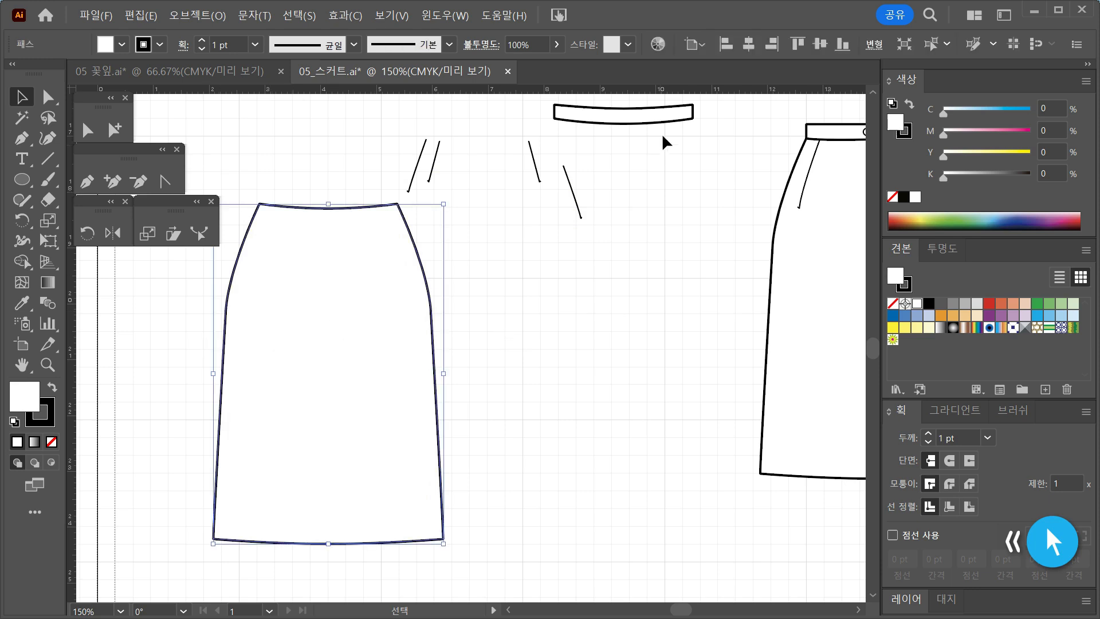
left_click(564, 178)
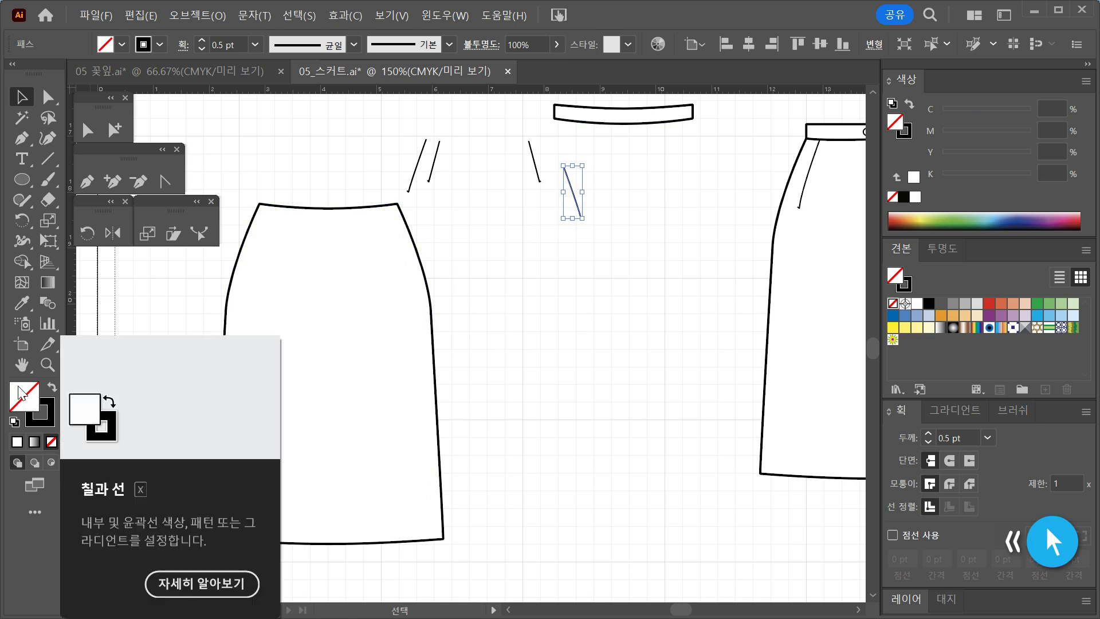
left_click(568, 274)
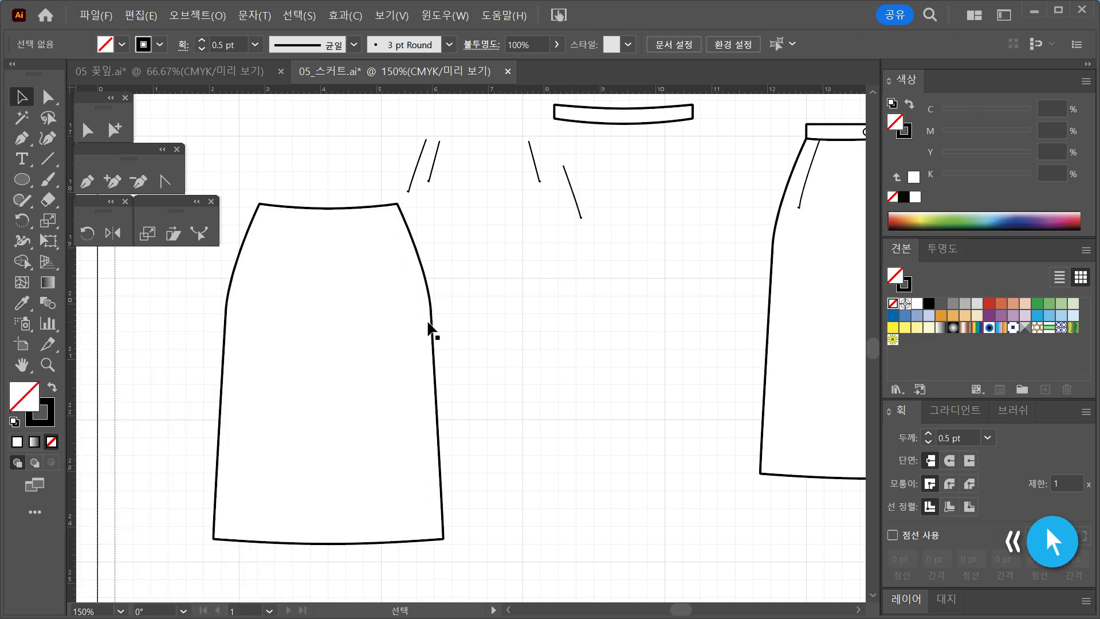
left_click(391, 337)
left_click(670, 116)
left_click(654, 198)
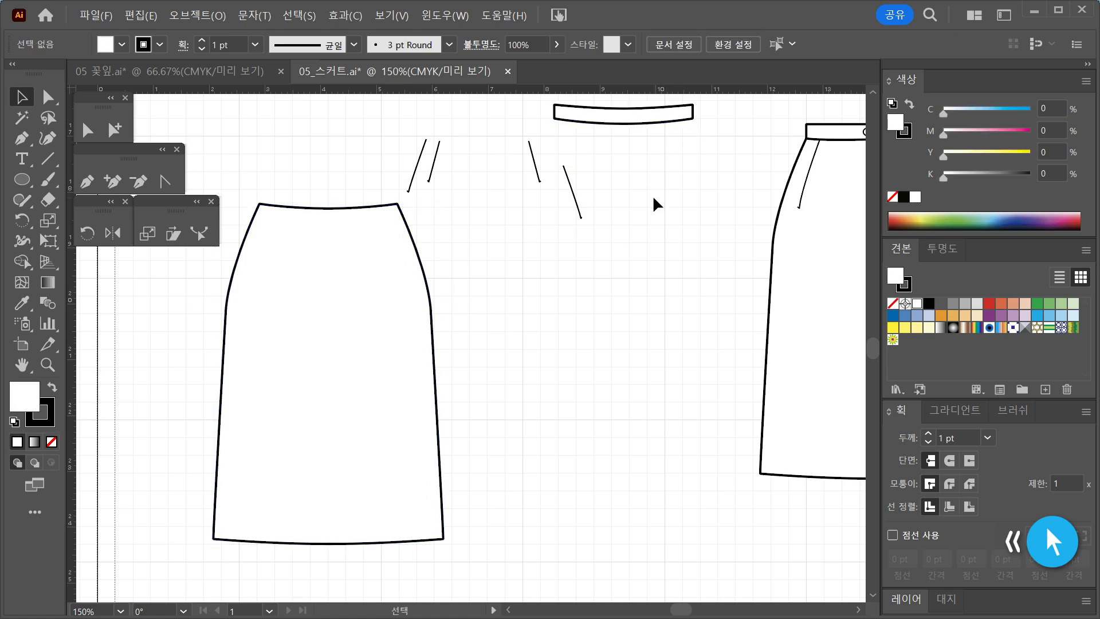
Step: Undo the moves of the front skirt's parts and its ungrouping
key("ctrl+z")
key("ctrl+z")
key("ctrl+z")
key("ctrl+z")
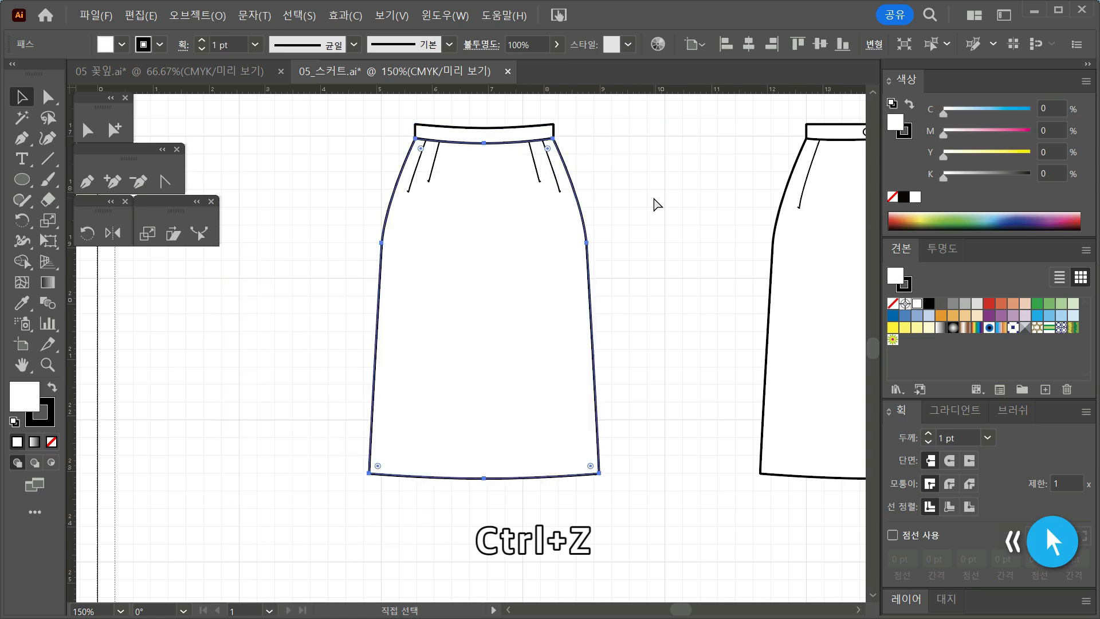
key("ctrl+z")
key("ctrl+z")
left_click(655, 220)
left_click_drag(656, 223, 577, 287)
left_click_drag(459, 331, 469, 354)
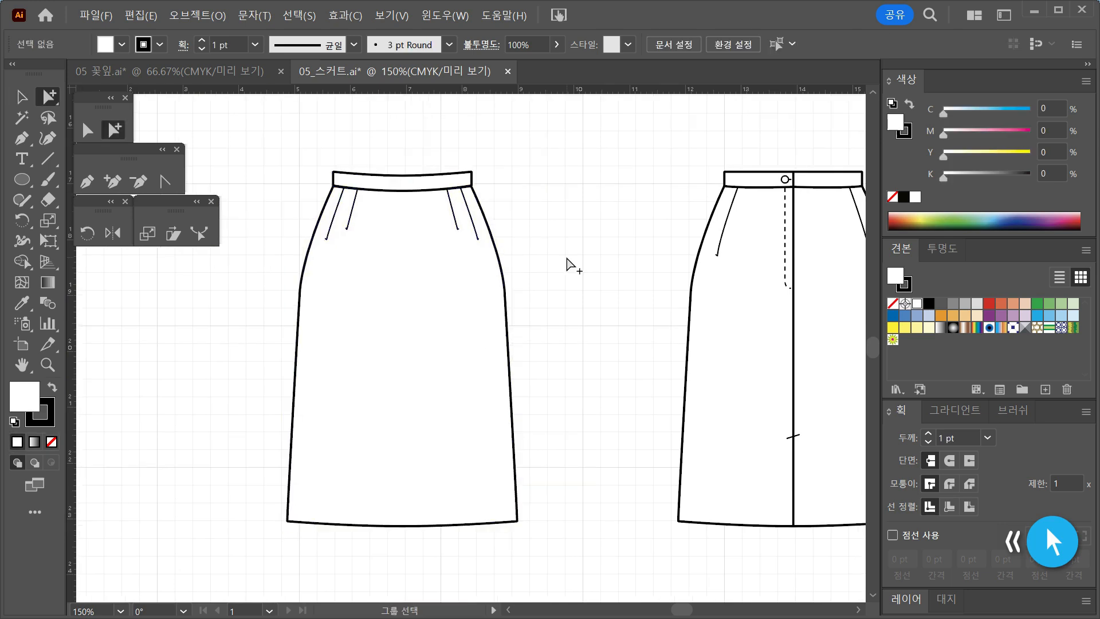
key("v")
left_click(412, 412)
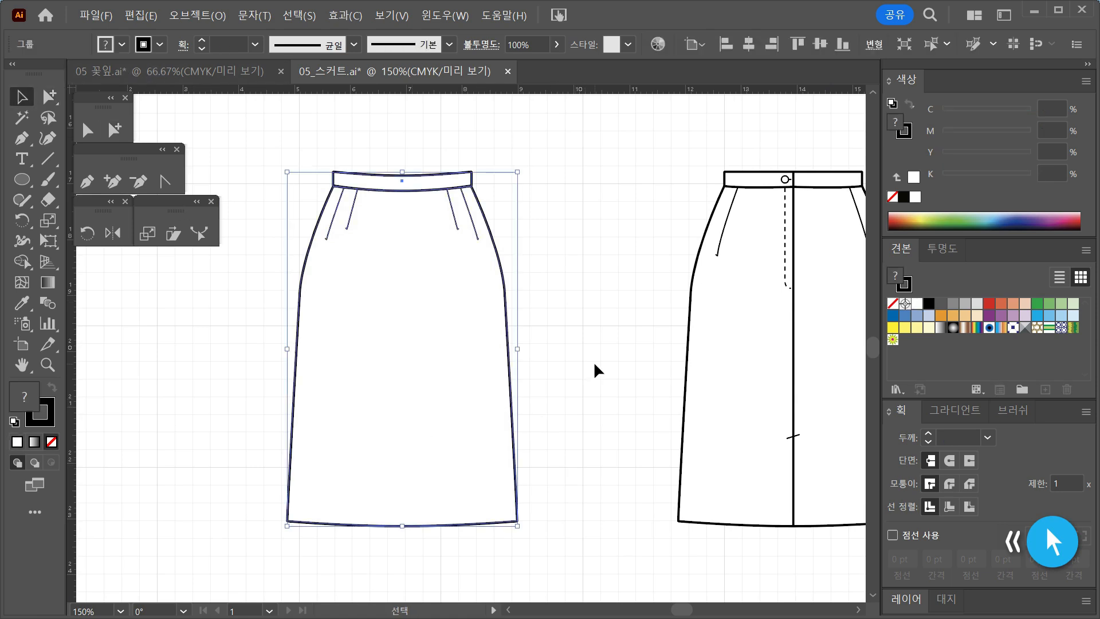
left_click(593, 361)
Step: Fill only the body of the grouped white front skirt with several green swatches to compare them, and finally with the flower pattern swatch
left_click(115, 130)
left_click_drag(554, 387, 437, 436)
left_click(437, 401)
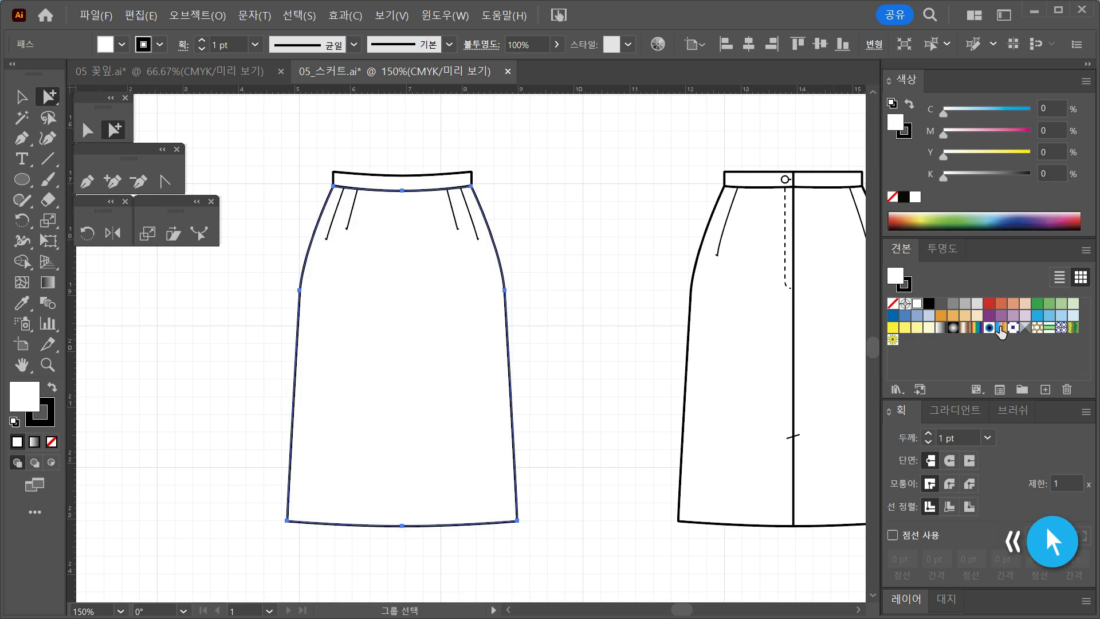
left_click(1039, 305)
left_click(1050, 305)
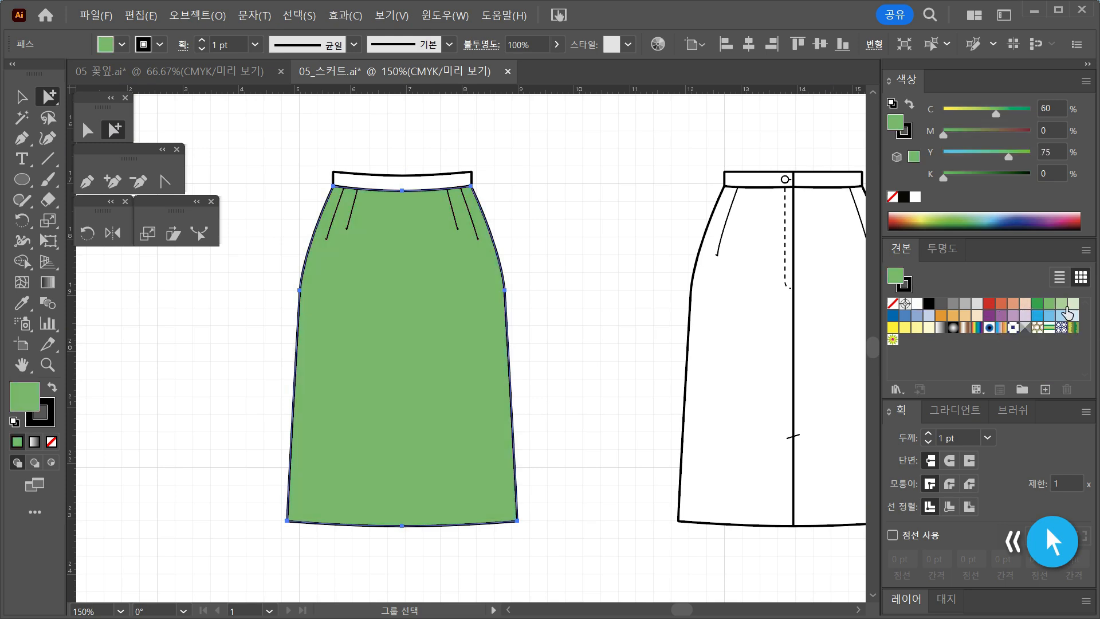
left_click(1073, 304)
left_click(1061, 304)
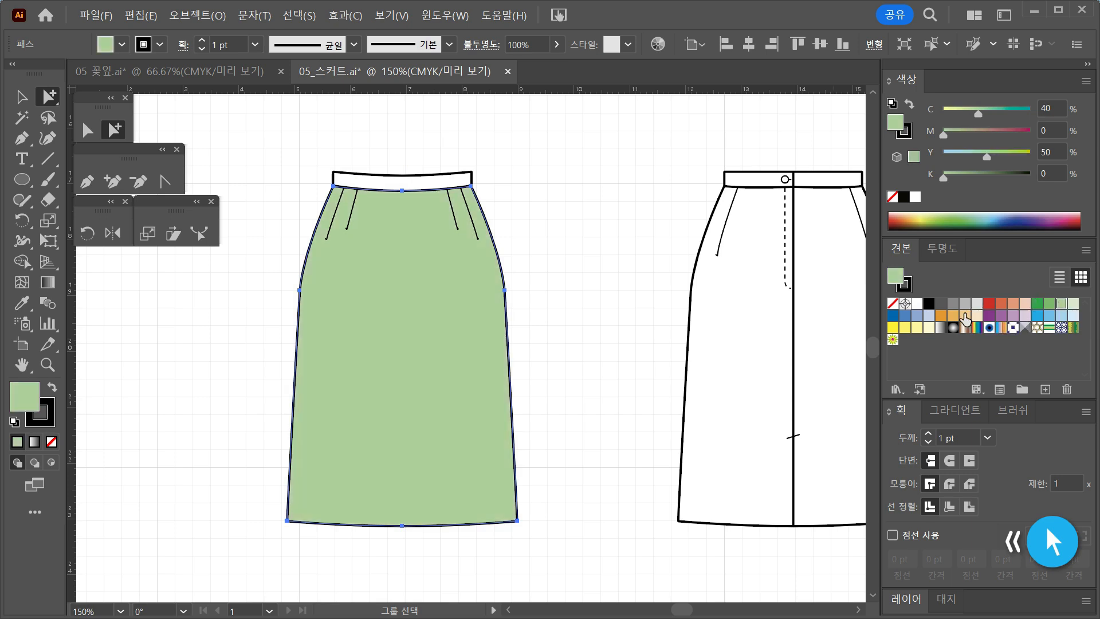
left_click(893, 339)
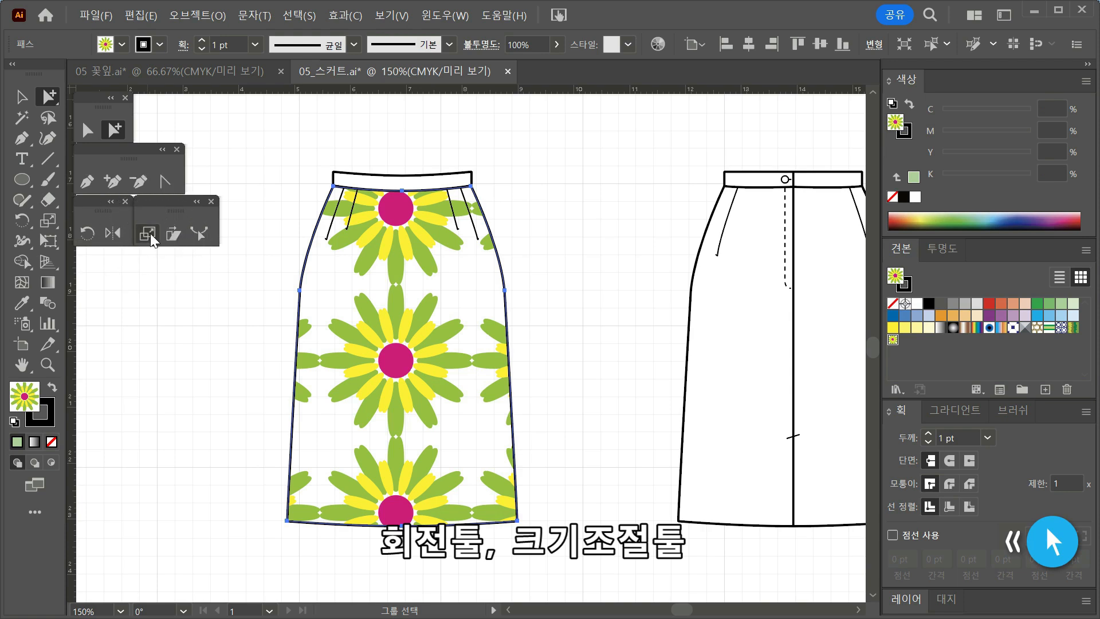
Step: Select only the front skirt's flower-filled body and set a uniform scale of 95% for it
left_click(172, 319)
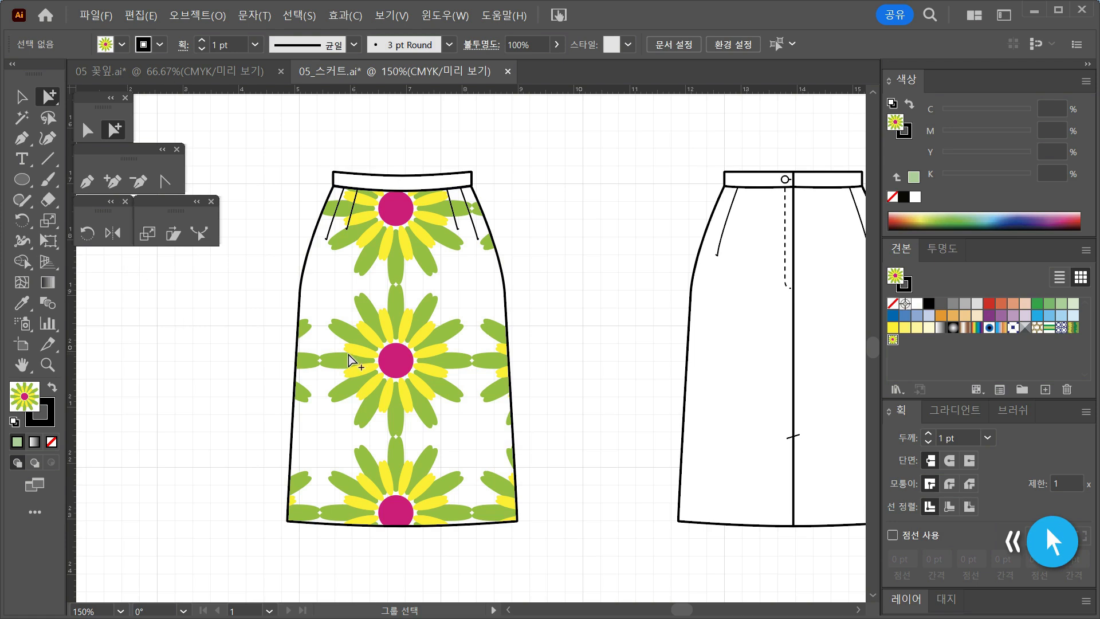
left_click(296, 350)
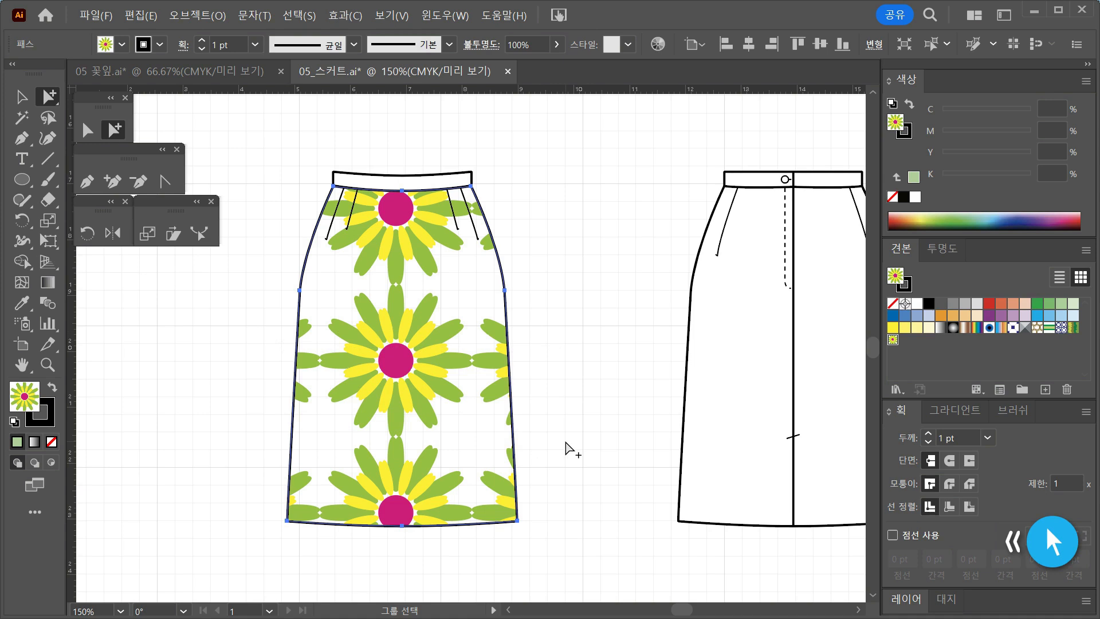
double_click(146, 234)
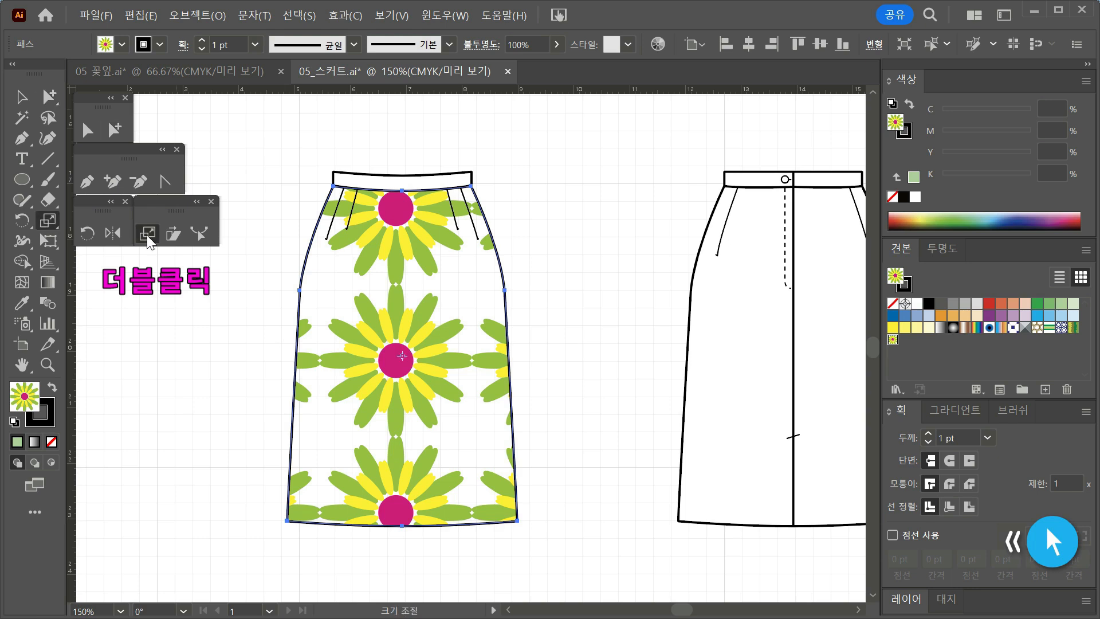
left_click_drag(716, 150, 649, 174)
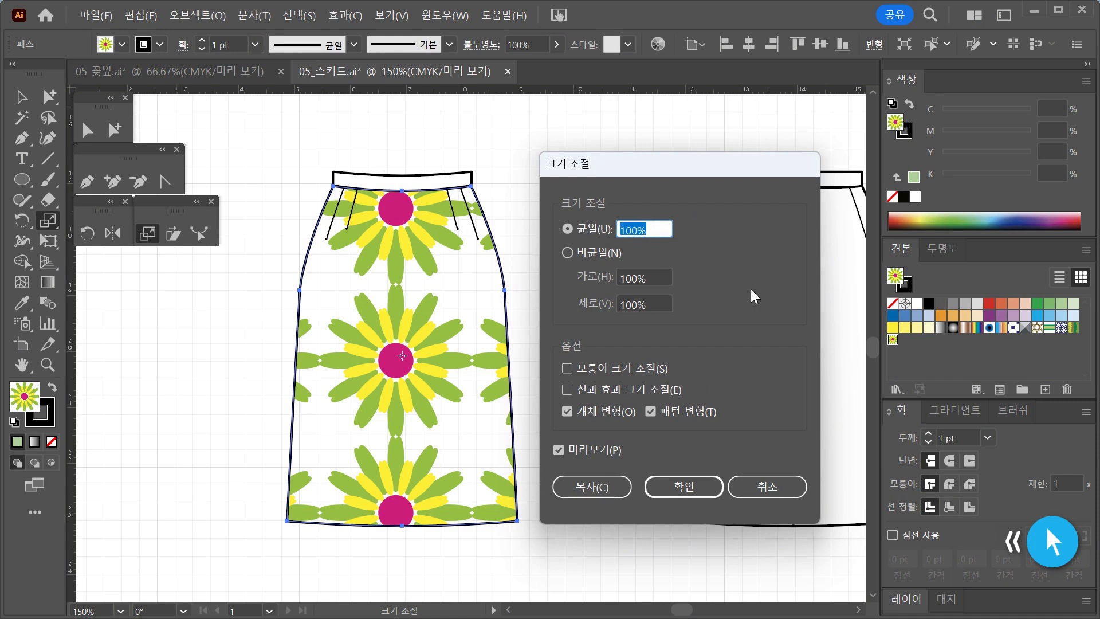
type("95")
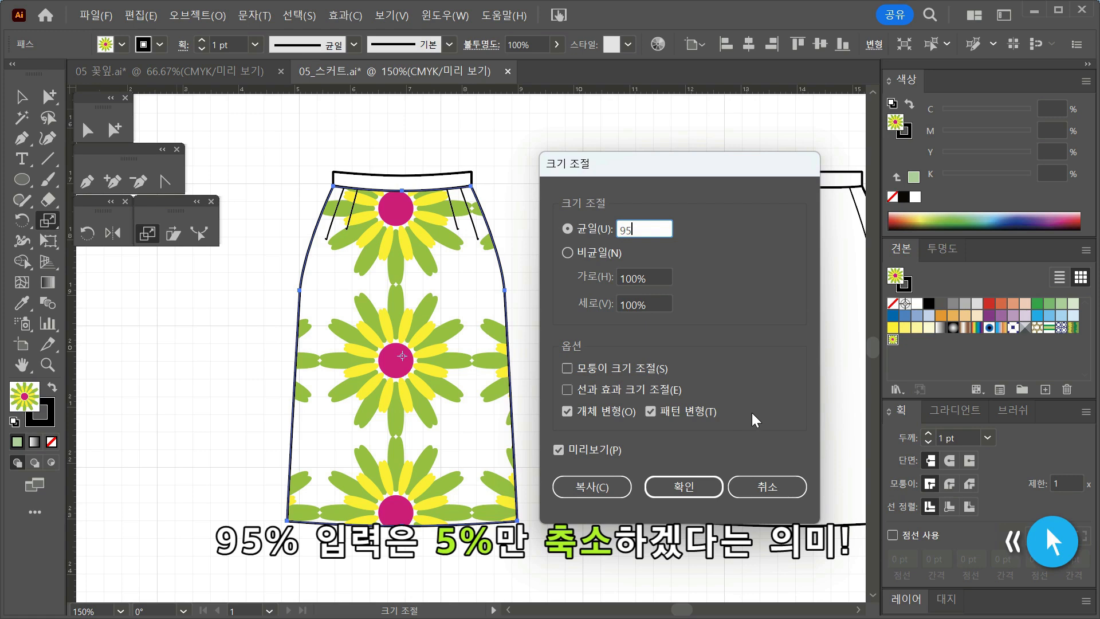
Step: Compare the skirt before and after the 95% scaling in preview with both object and pattern transformed
left_click(556, 452)
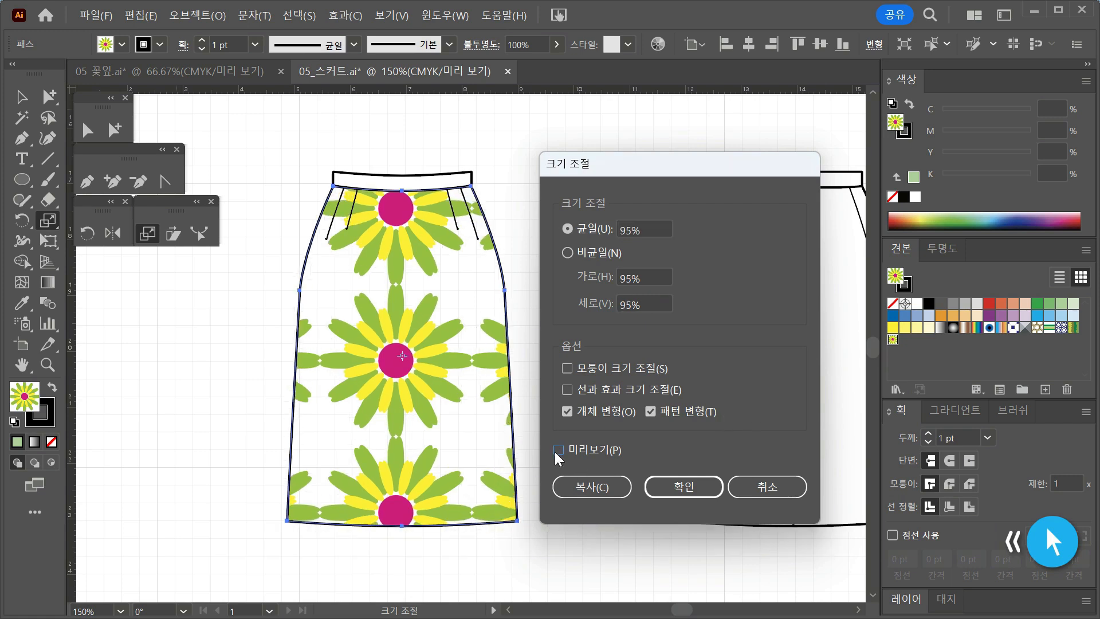
left_click(555, 453)
left_click(556, 452)
left_click(556, 452)
left_click(556, 452)
left_click(556, 452)
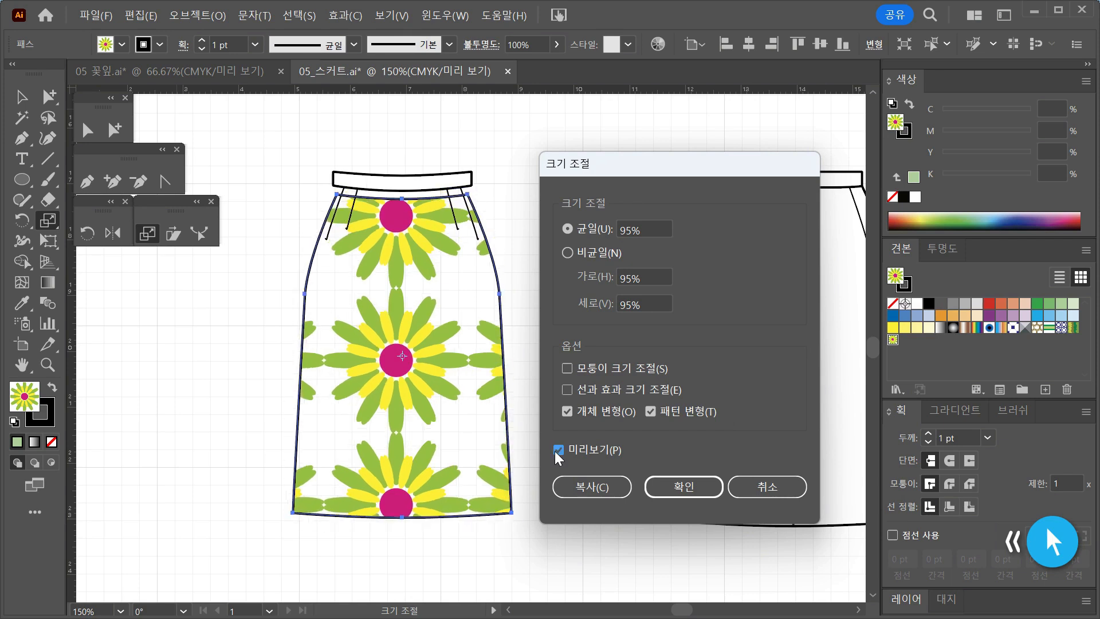
left_click(556, 452)
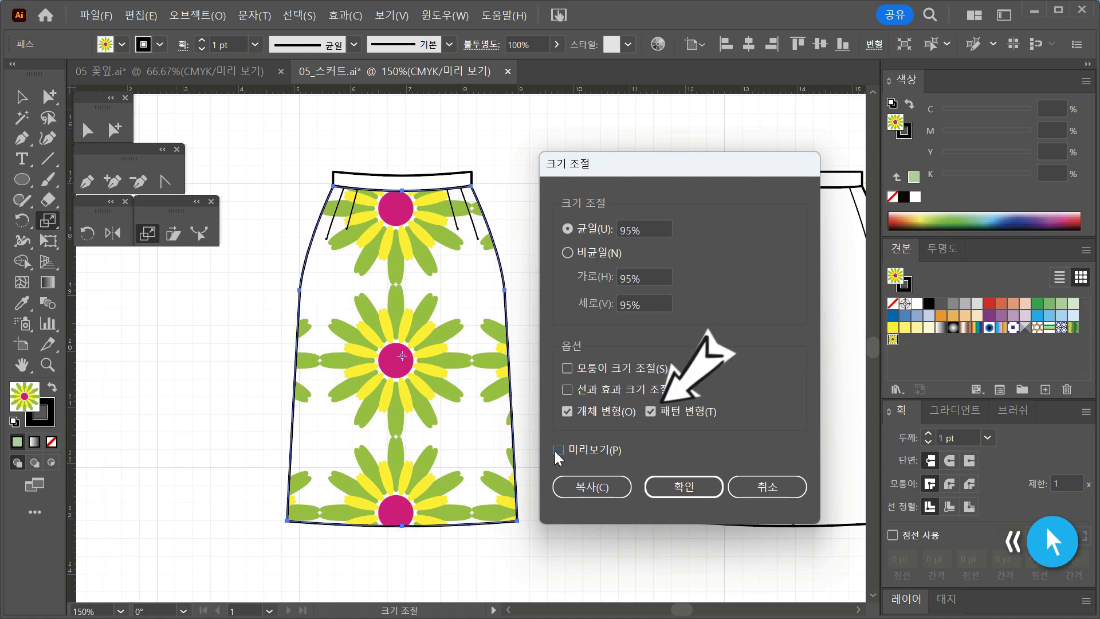
Step: Exclude the object from the transformation, compare the preview, and apply the 95% scaling to the pattern only
left_click(568, 411)
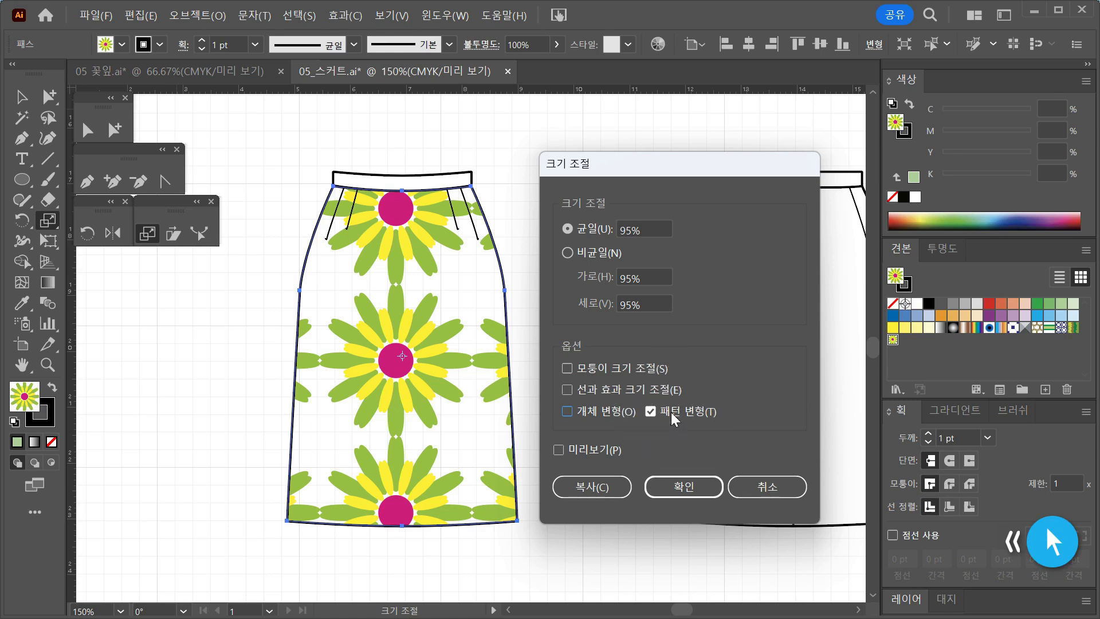
left_click(557, 450)
left_click(557, 450)
left_click(558, 450)
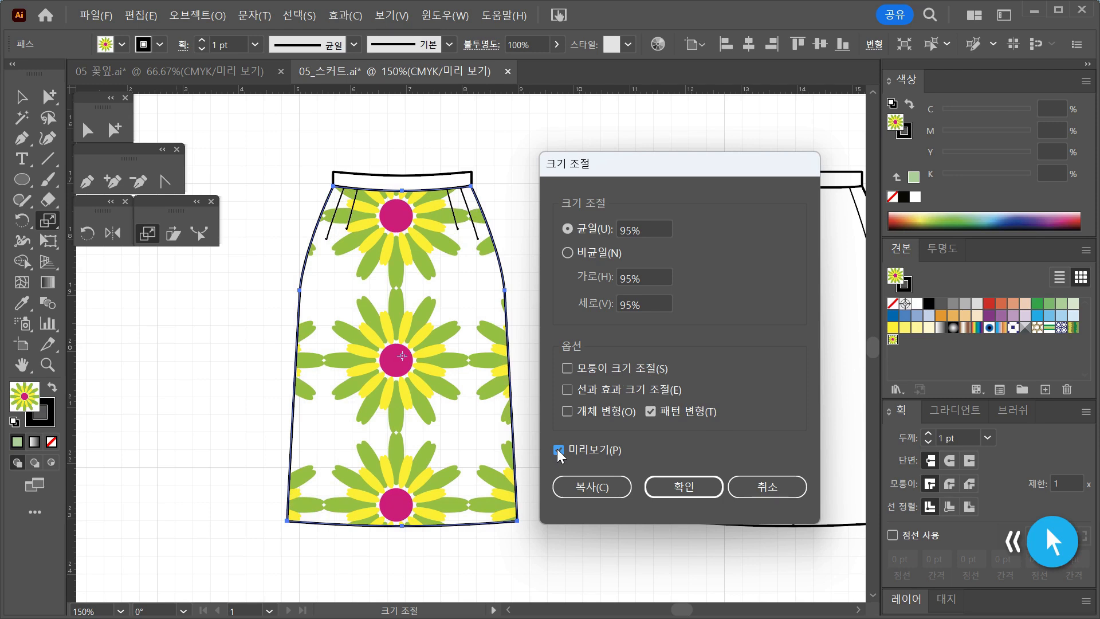
left_click(557, 450)
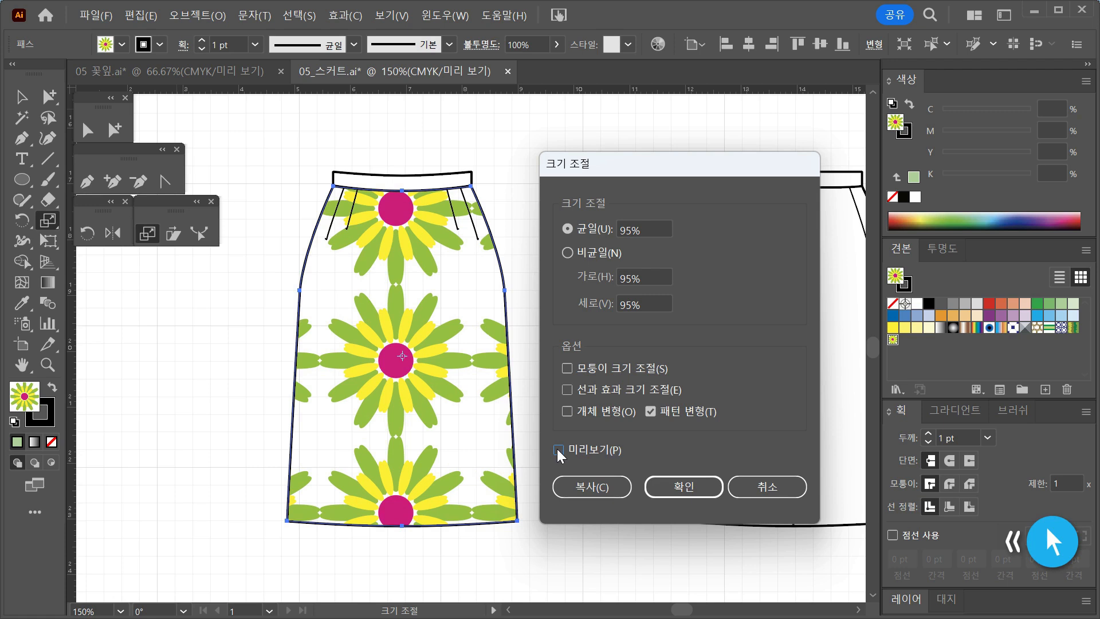
left_click(709, 496)
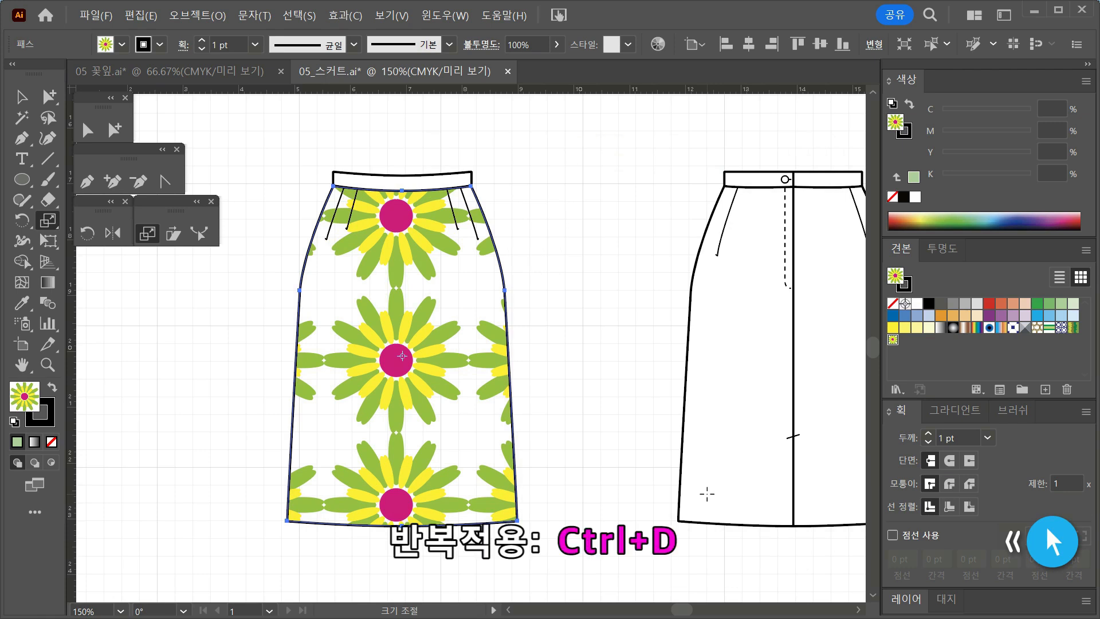
Step: Repeat the 95% pattern-only scaling many times until very small flowers cover the front skirt body
key("ctrl+d")
key("ctrl+d")
key("ctrl+d")
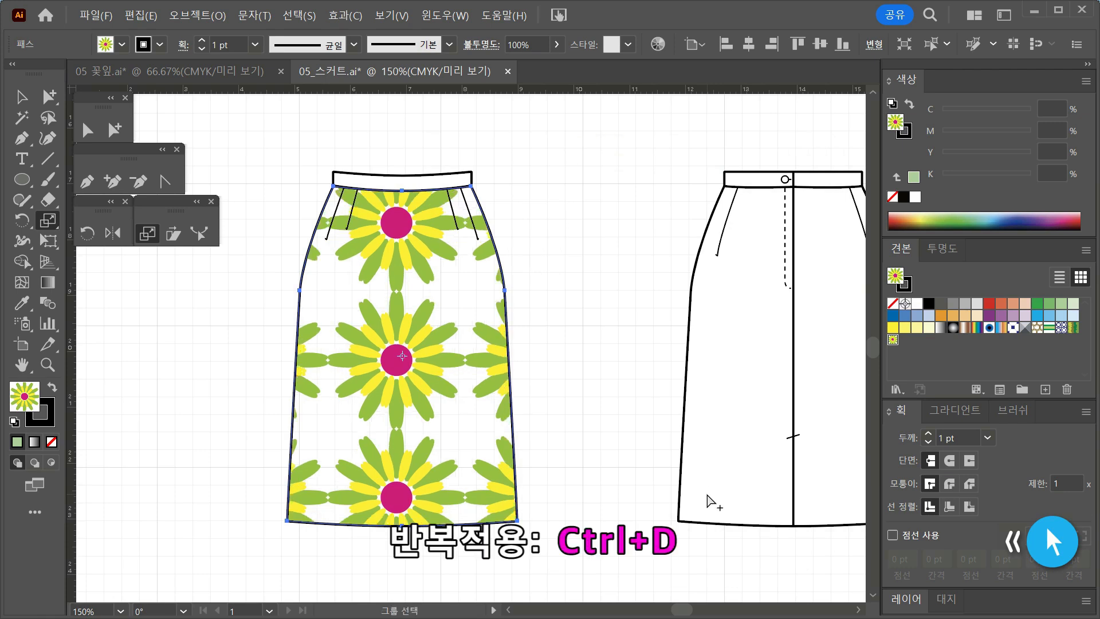
key("ctrl+d")
key("ctrl+d")
key("ctrl+d")
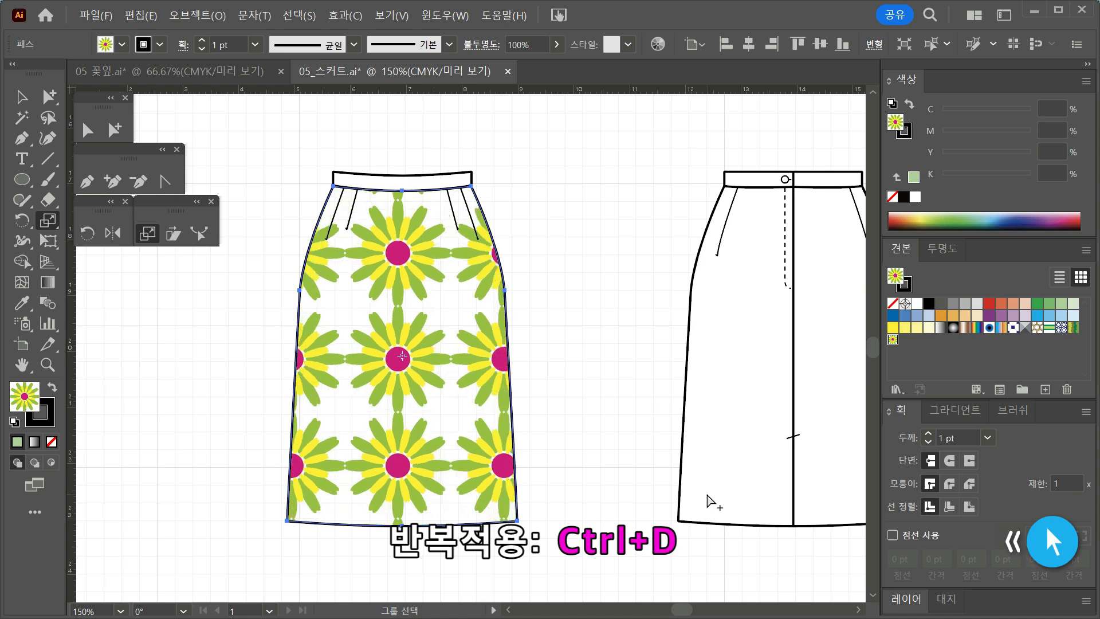
key("ctrl+d")
key("ctrl+d")
key("ctrl+d")
key("ctrl+d")
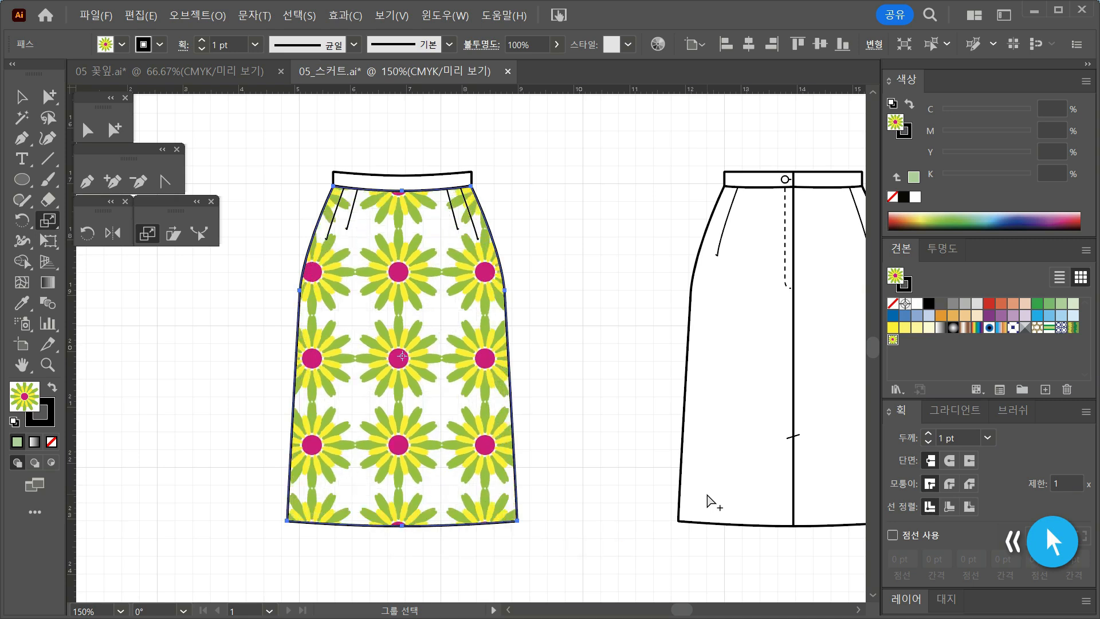
key("ctrl+d")
key("ctrl+d")
key("ctrl+d")
key("ctrl+d")
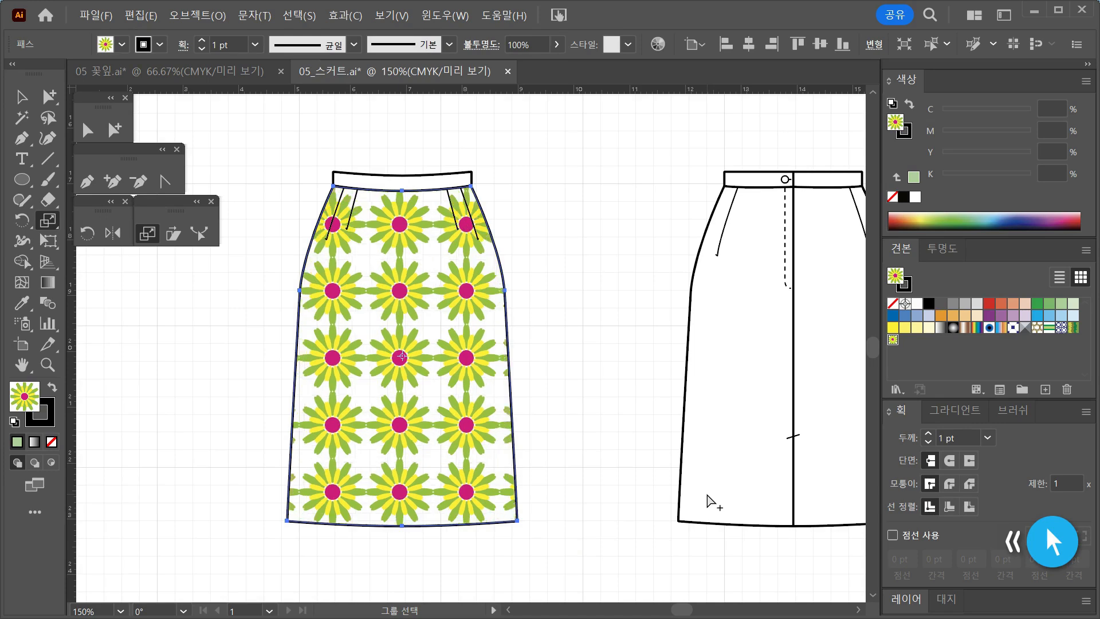
key("ctrl+d")
key("ctrl+d")
key("ctrl+d")
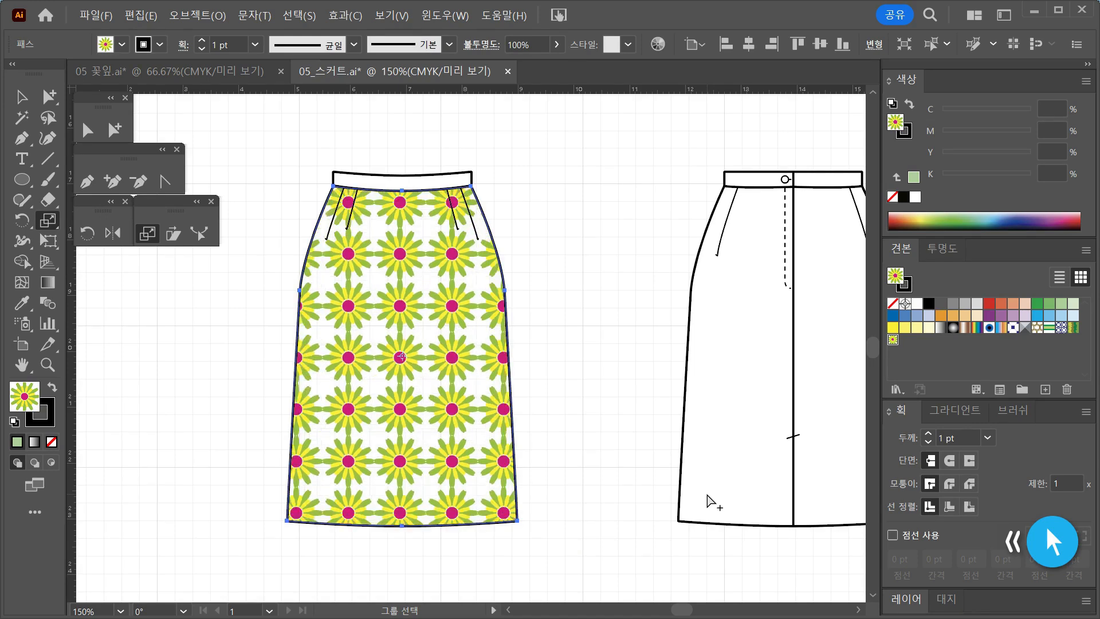
key("ctrl+d")
key("ctrl+d")
key("ctrl+d")
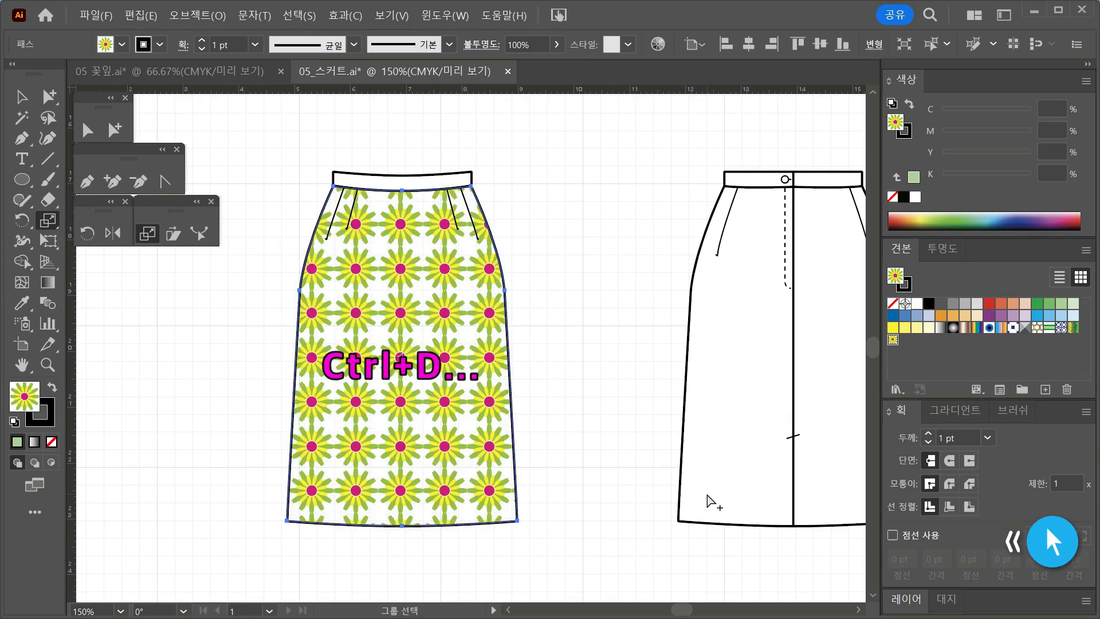
key("ctrl+d")
key("ctrl+d")
key("ctrl+d")
key("ctrl+d")
key("ctrl+d")
key("ctrl+d")
key("ctrl+d")
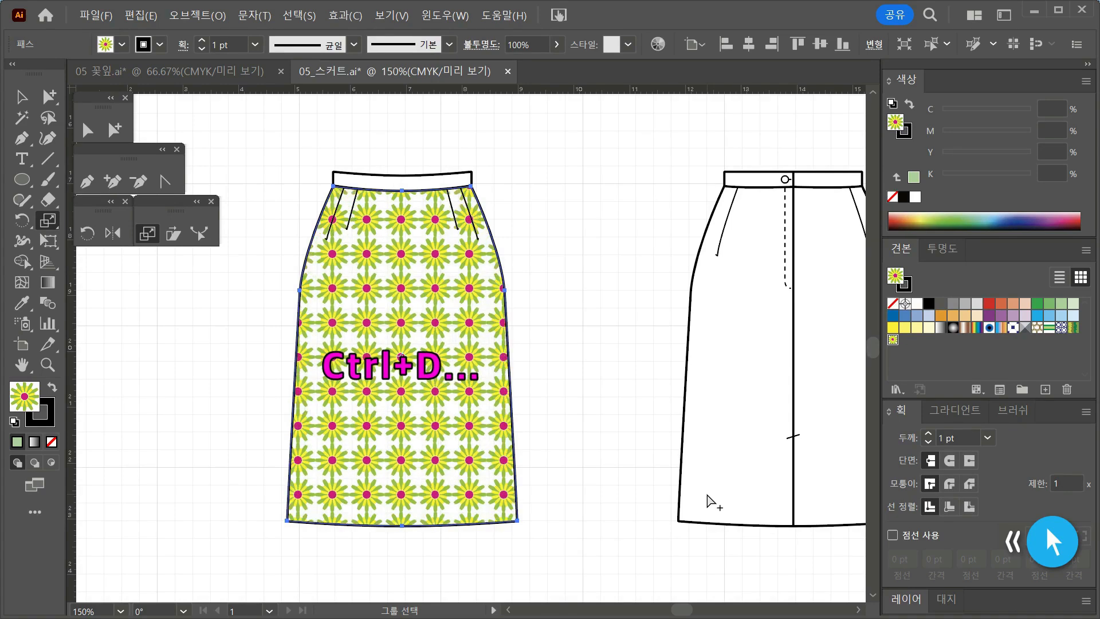
key("ctrl+d")
key("ctrl+d")
key("ctrl+d")
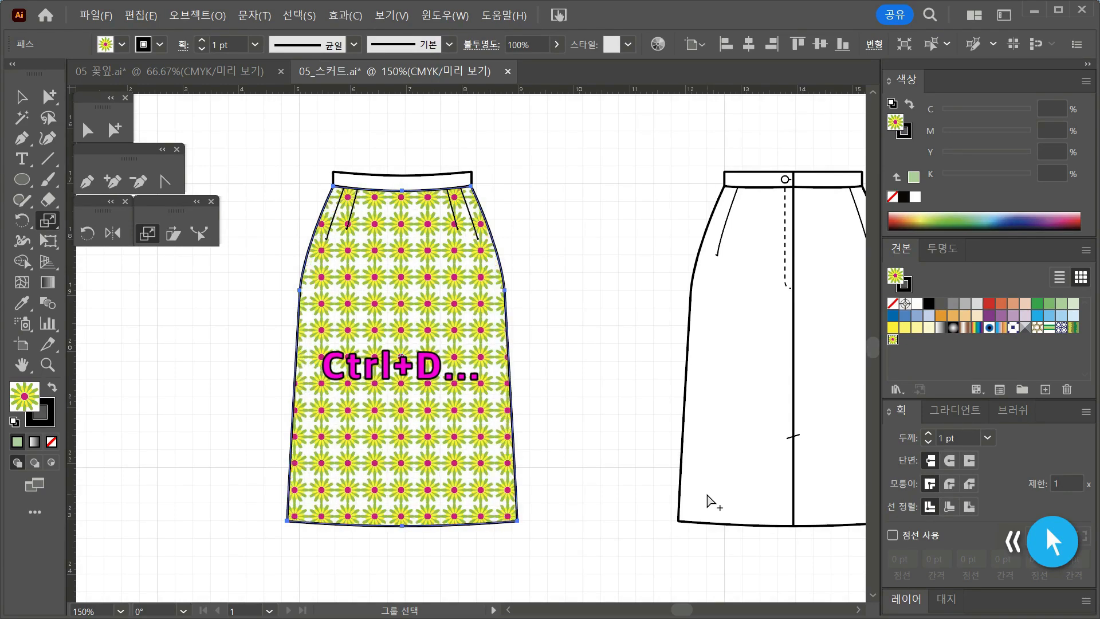
Step: Undo several of the repeated pattern scalings to make the skirt's flowers slightly larger
key("ctrl+z")
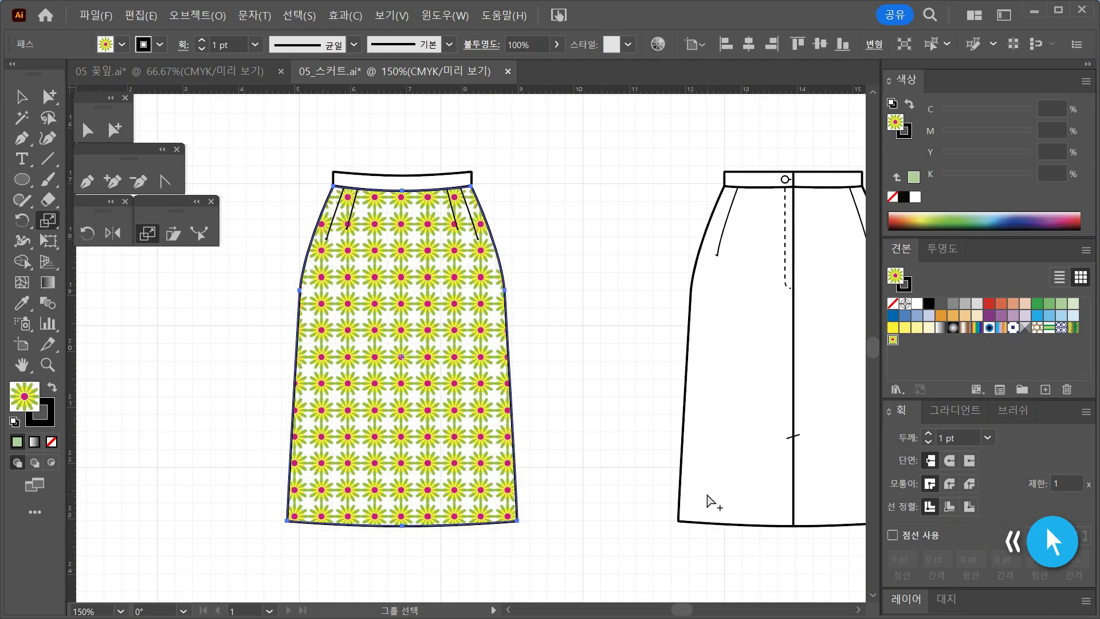
key("ctrl+z")
key("ctrl+z")
key("ctrl+z")
key("ctrl+z")
key("ctrl+z")
key("ctrl+z")
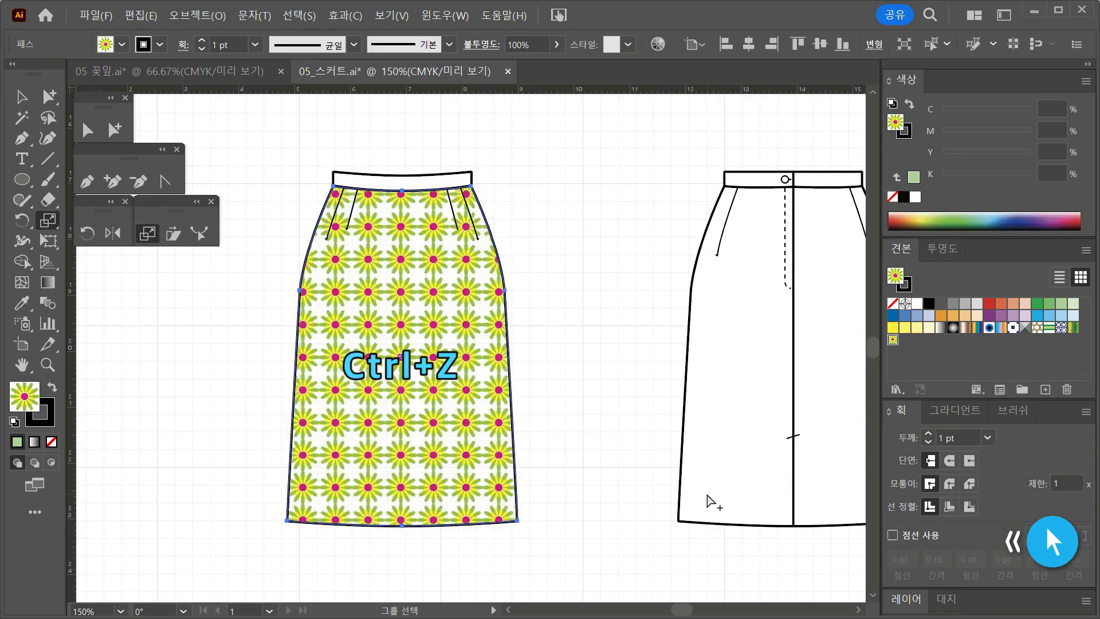
Step: Reapply the 95% pattern scaling several times to shrink the skirt's flowers again
key("ctrl+d")
key("ctrl+d")
key("ctrl+d")
key("ctrl+d")
key("ctrl+d")
key("ctrl+d")
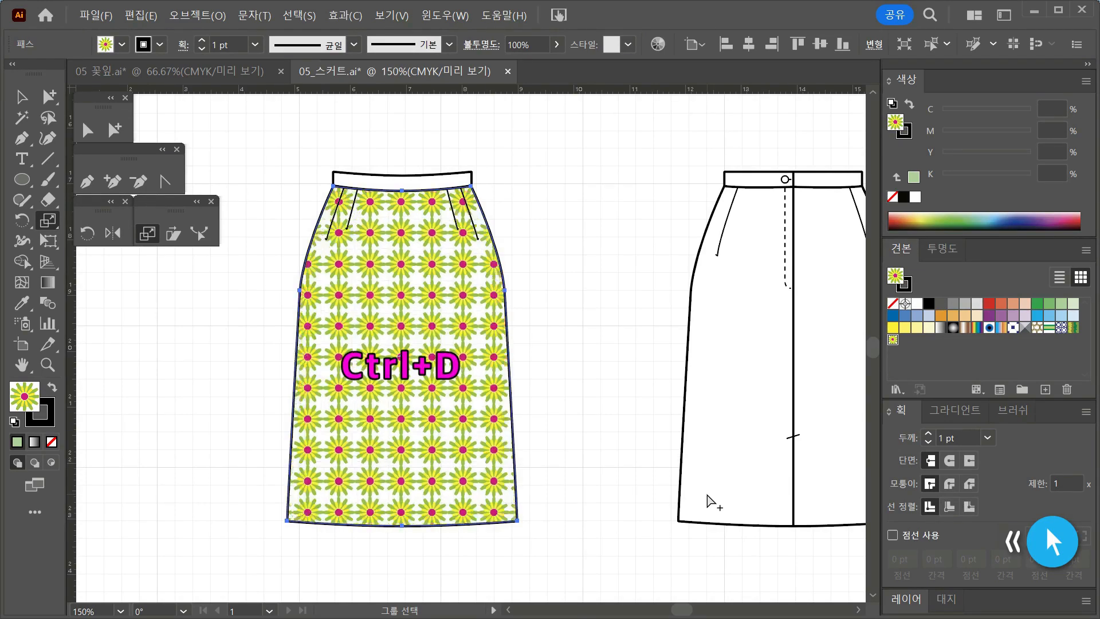
Step: Undo a long run of the repeated pattern scalings to enlarge the flowers to a medium size
key("ctrl+z")
key("ctrl+z")
key("ctrl+z")
key("ctrl+z")
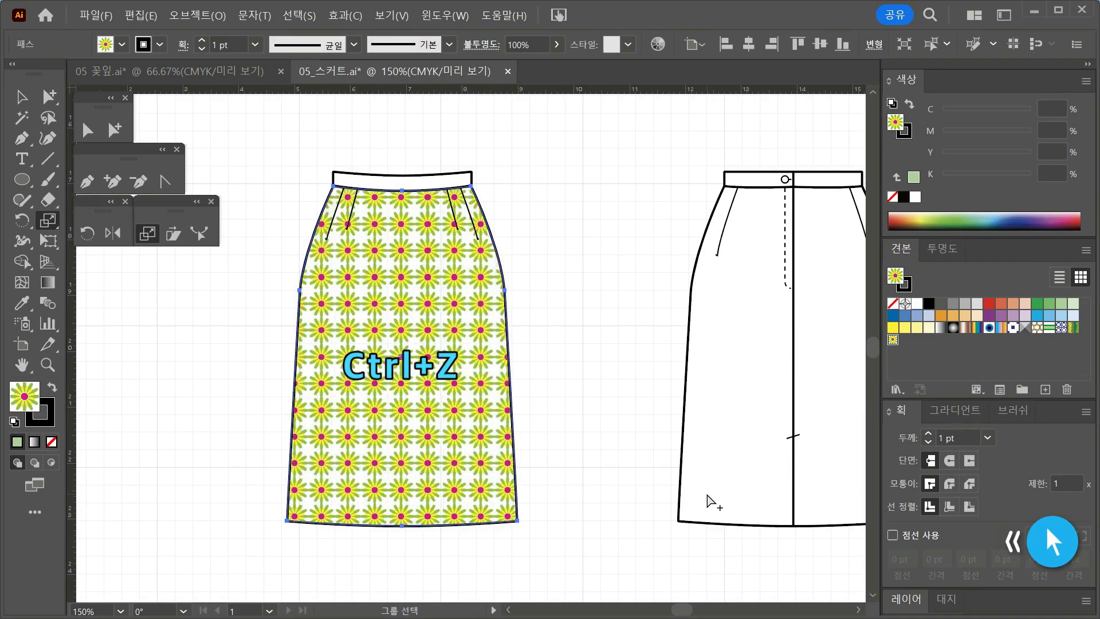
key("ctrl+z")
key("ctrl+z")
key("ctrl+z")
key("ctrl+z")
key("ctrl+z")
key("ctrl+z")
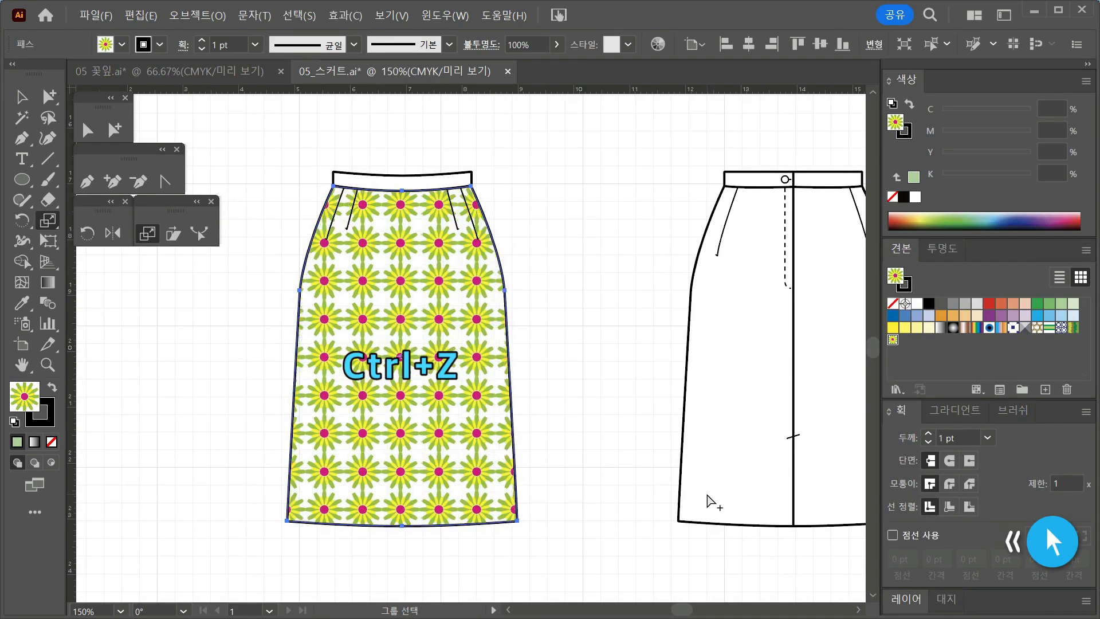
key("ctrl+z")
key("ctrl+z")
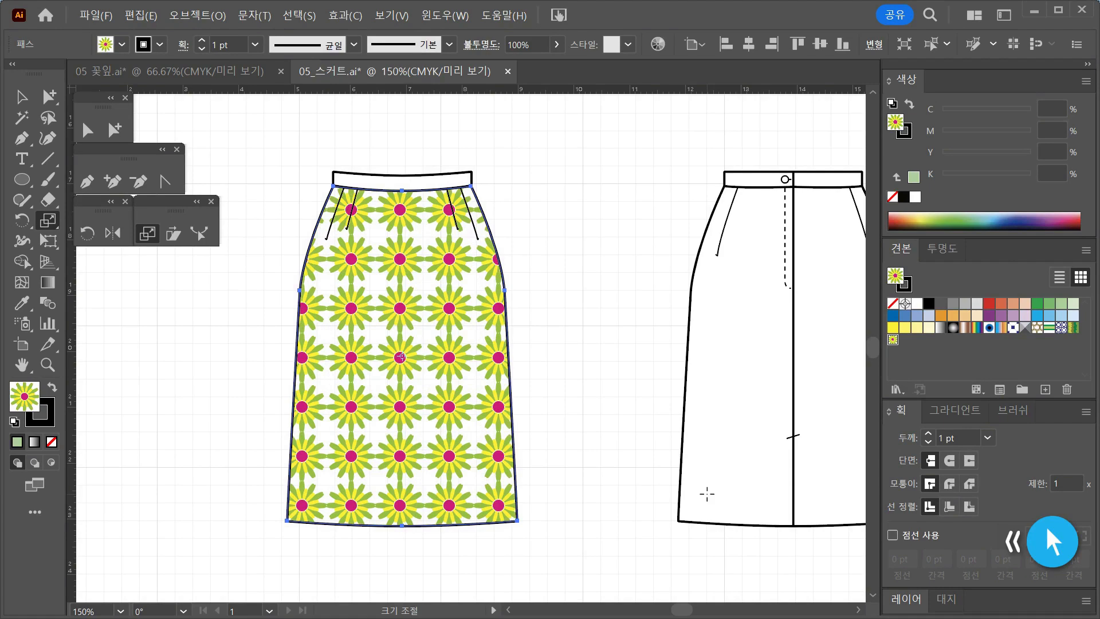
Step: Check the Scale options without applying them, and undo further scalings until about three flower columns span the skirt
double_click(147, 239)
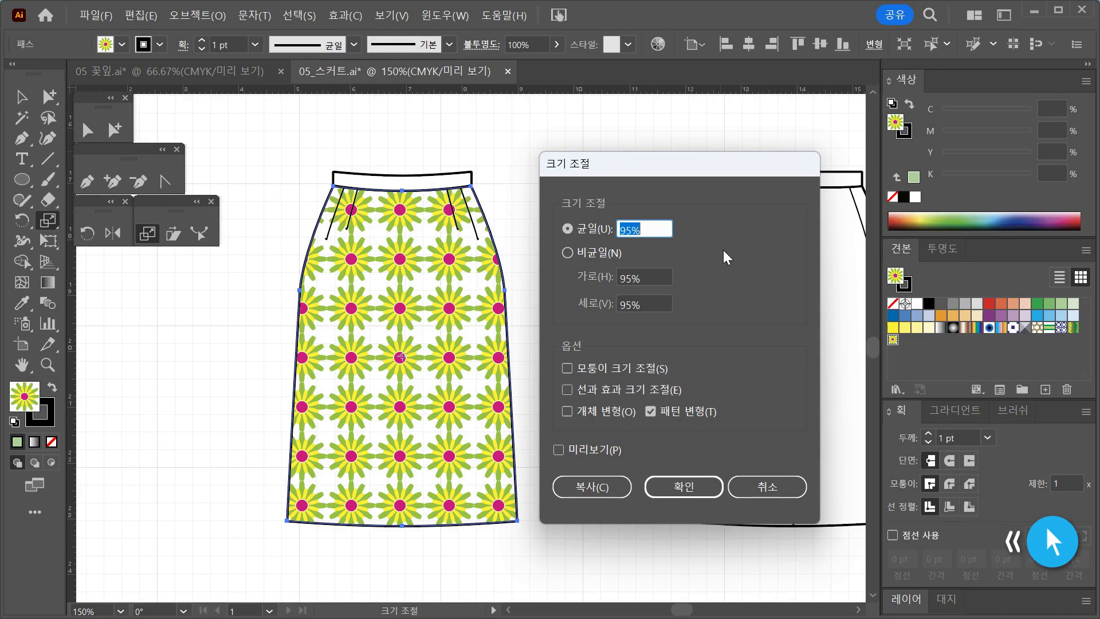
left_click(771, 487)
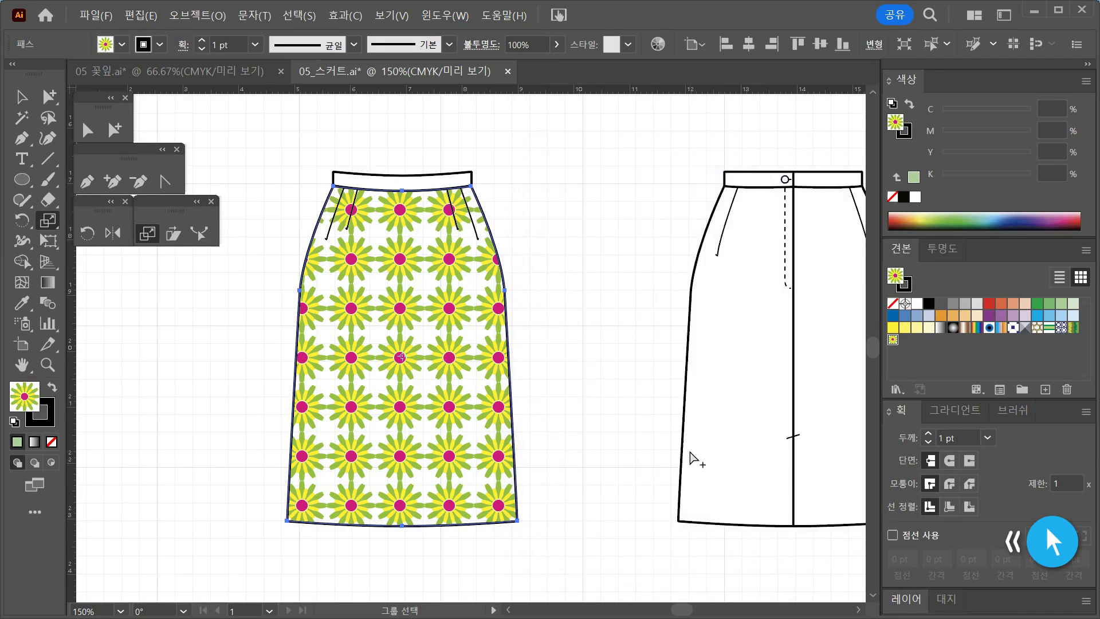
key("ctrl+z")
key("ctrl+z")
key("ctrl+z")
key("ctrl+z")
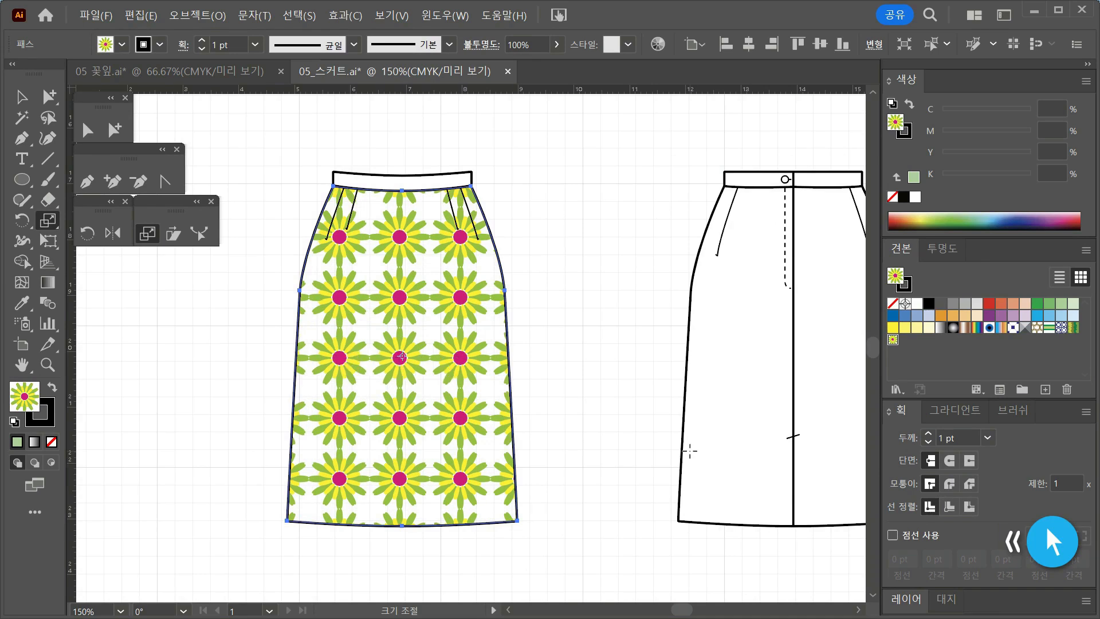
Step: Reselect only the front skirt's body and open the Rotate options for it with the angle at 30°
left_click(146, 235)
left_click(115, 130)
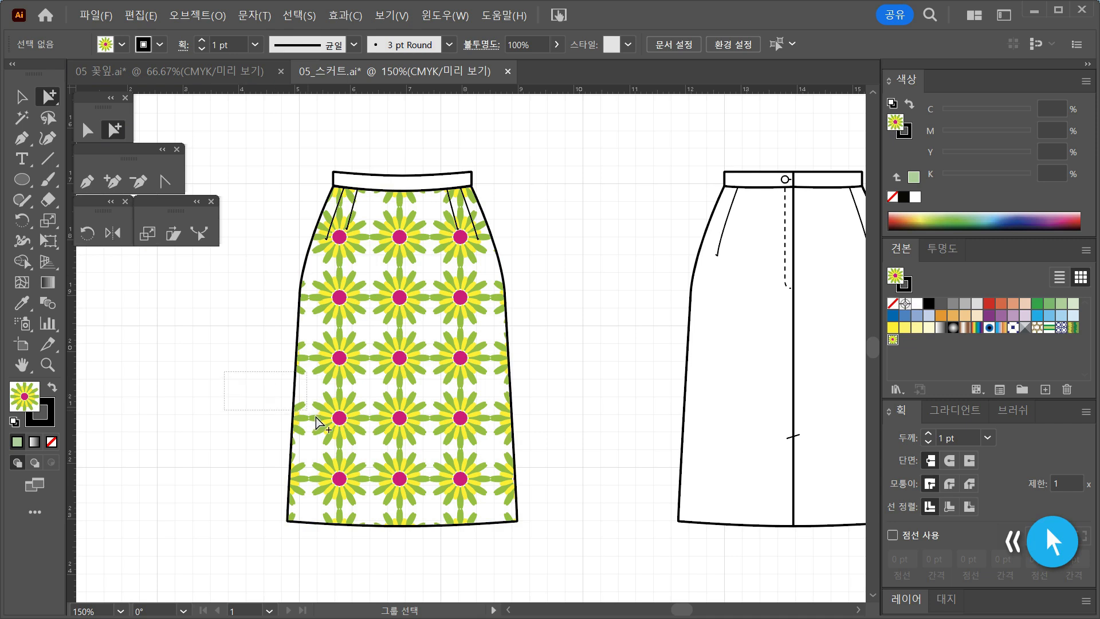
double_click(86, 233)
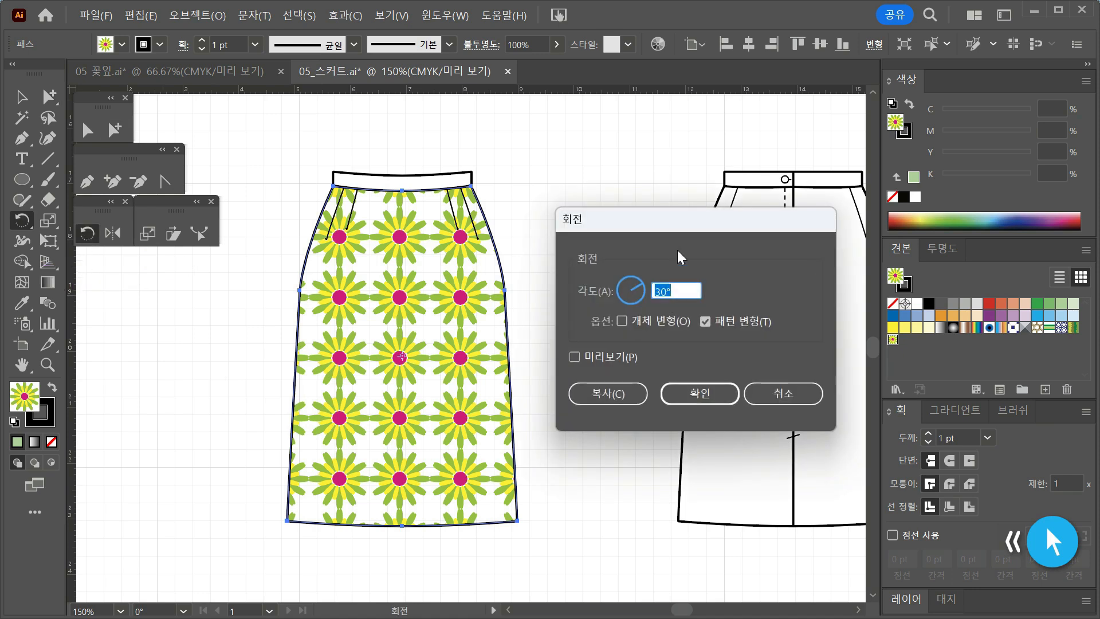
left_click_drag(679, 218, 657, 222)
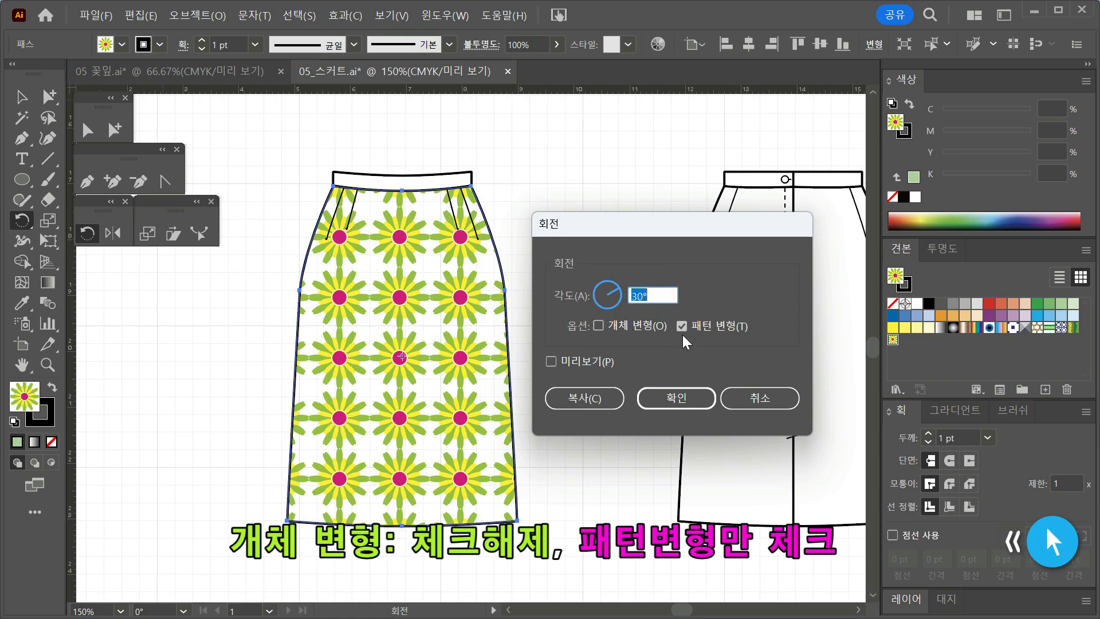
Step: Include the object in the 30° rotation and compare the skirt with the preview on and off
left_click(597, 325)
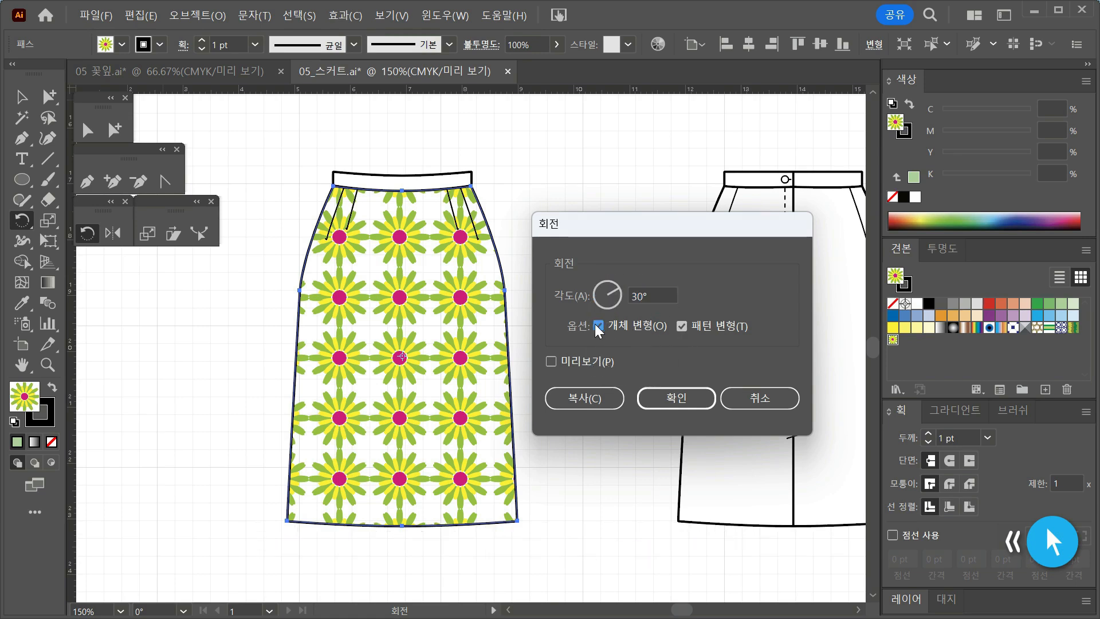
left_click(555, 365)
left_click(555, 364)
left_click(555, 365)
left_click(554, 364)
left_click(555, 364)
left_click(555, 364)
Step: Exclude the object from the 30° rotation and compare the pattern-only result with the preview on and off
left_click(599, 327)
left_click(549, 358)
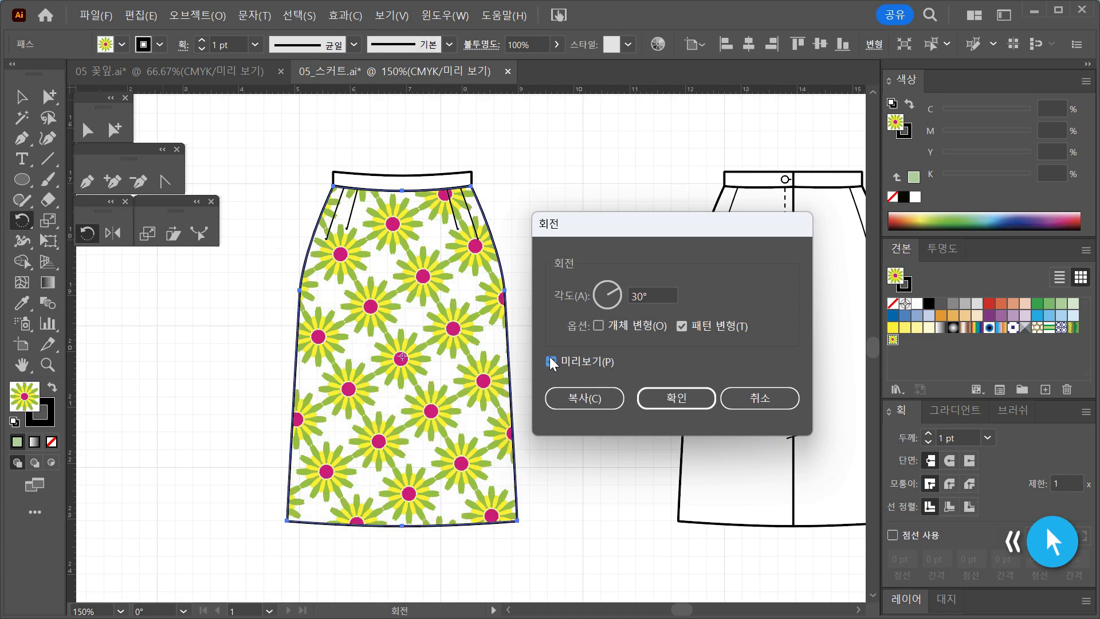
left_click(551, 360)
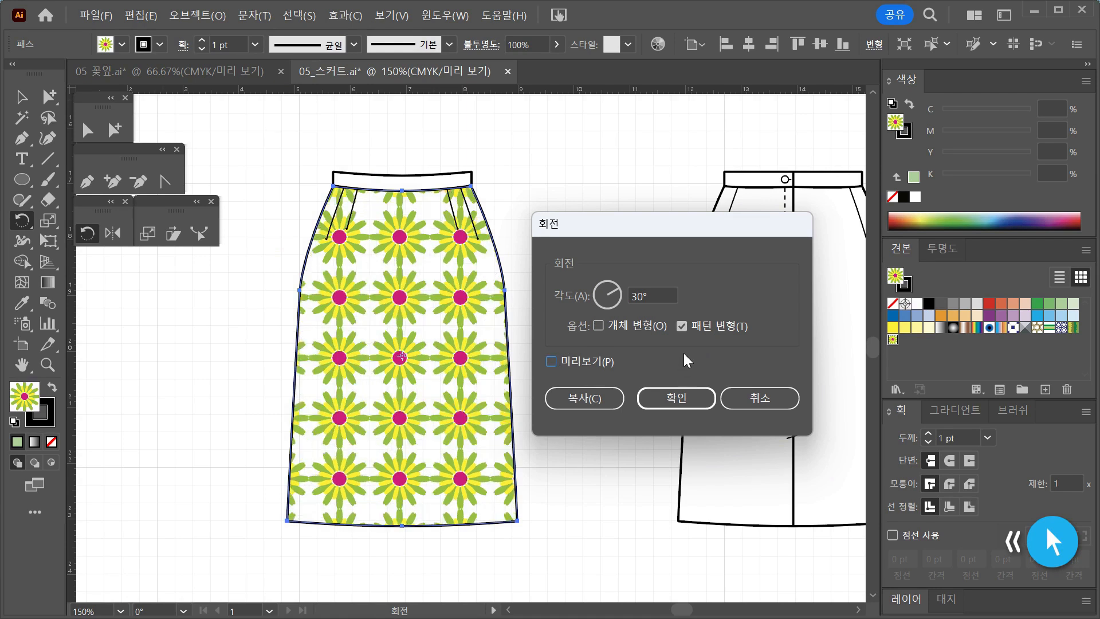
Step: Set the pattern's rotation angle to 5° and preview it on the front skirt
double_click(648, 296)
type("5")
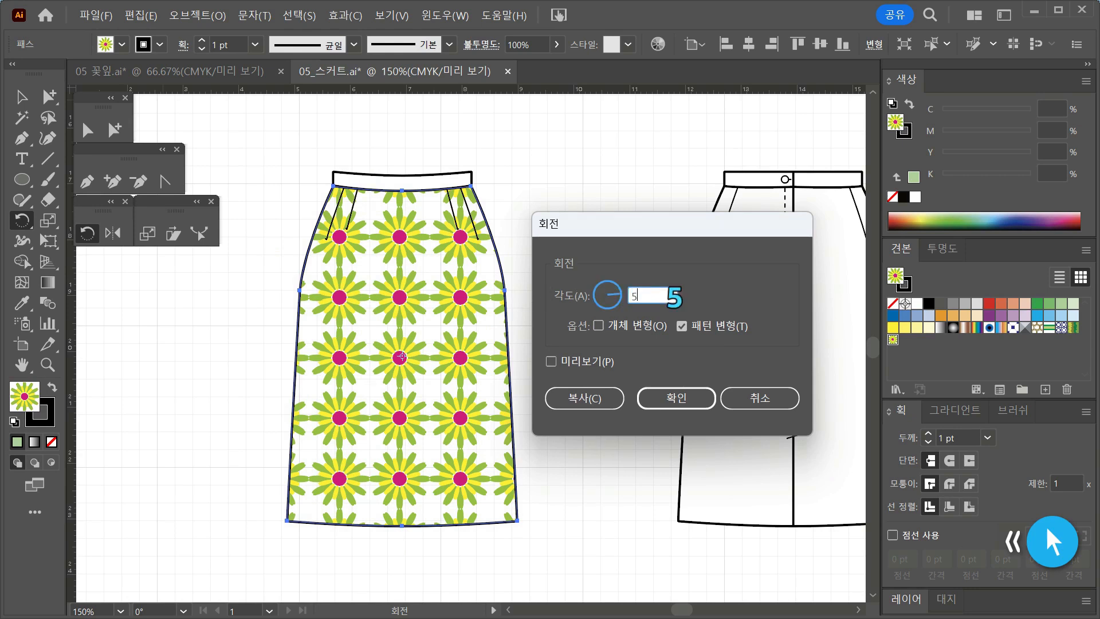
left_click(552, 362)
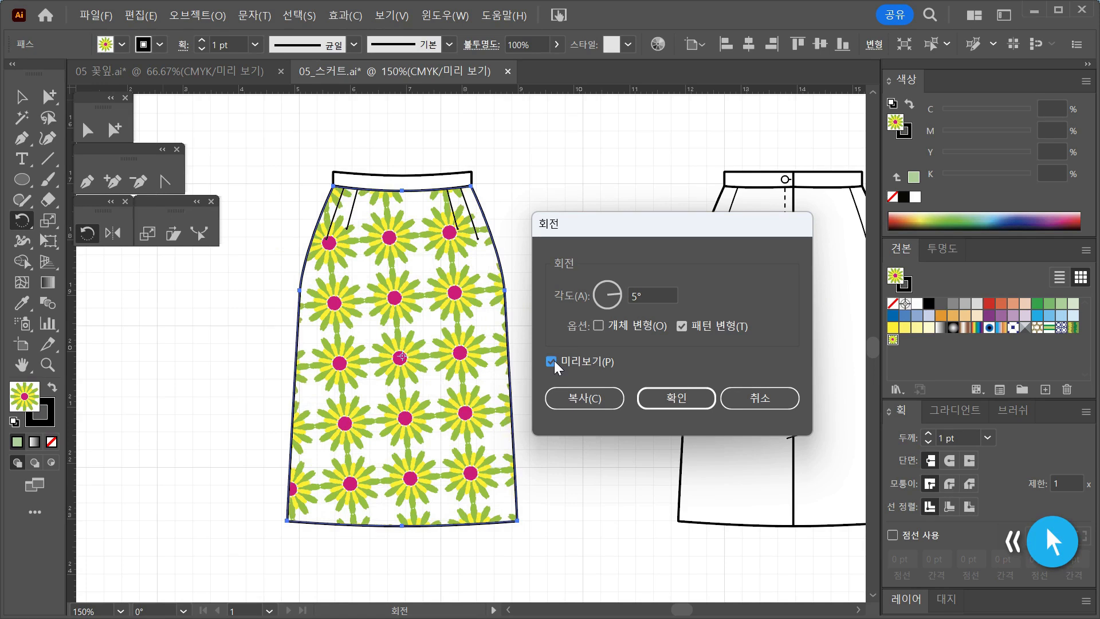
left_click(554, 360)
left_click(554, 360)
Step: Set the rotation angle to -5° and compare the pattern with the preview on and off
left_click(643, 298)
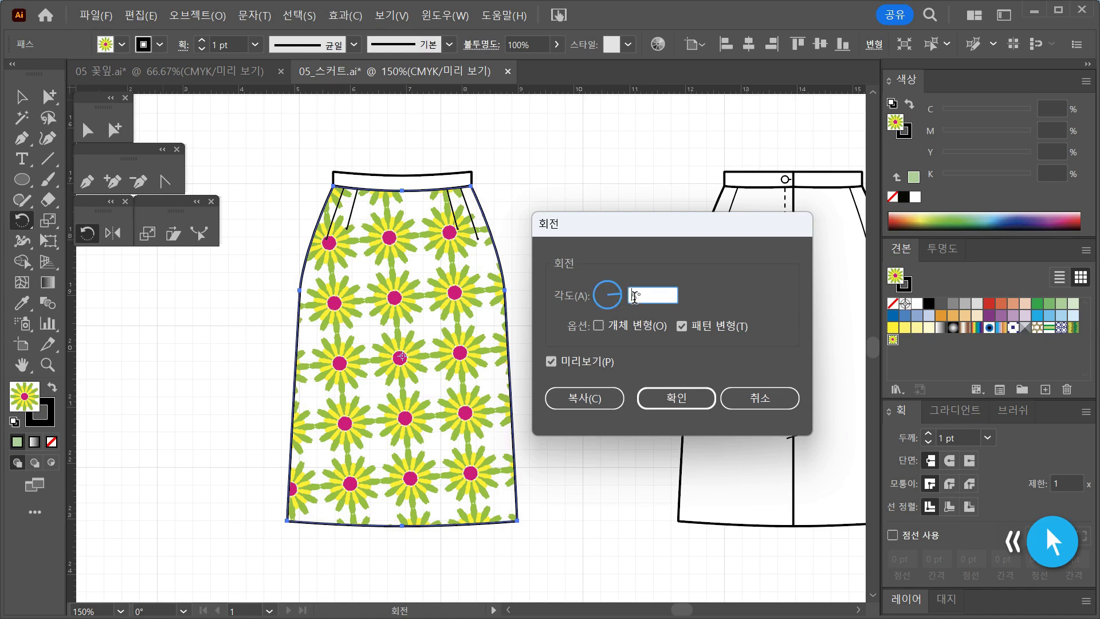
left_click(552, 361)
left_click(642, 296)
type("-")
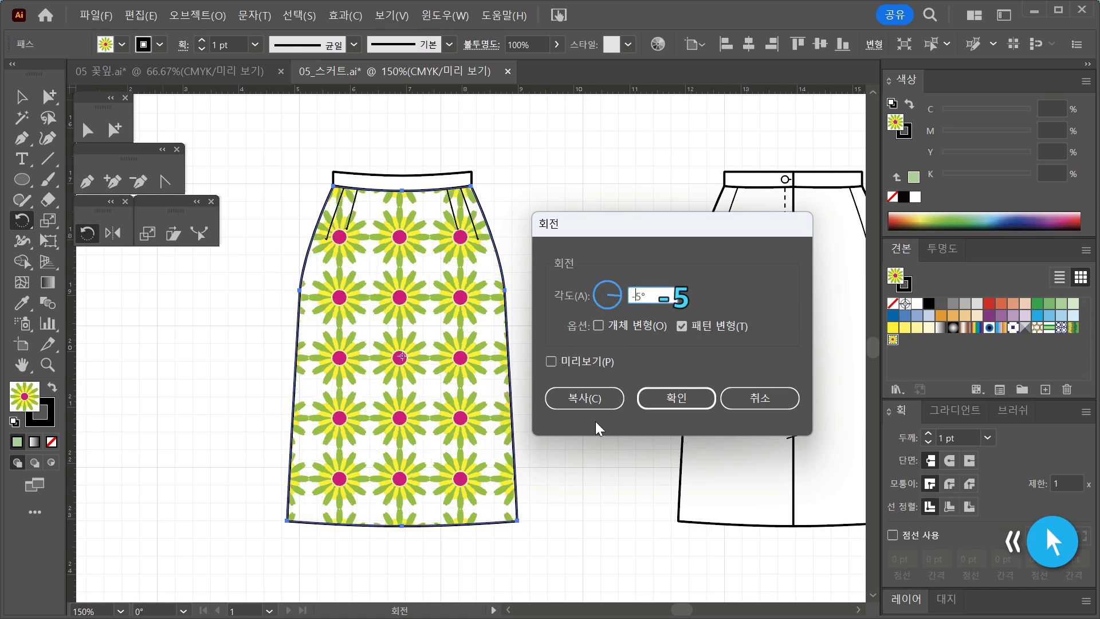
left_click(555, 360)
left_click(555, 360)
left_click(552, 361)
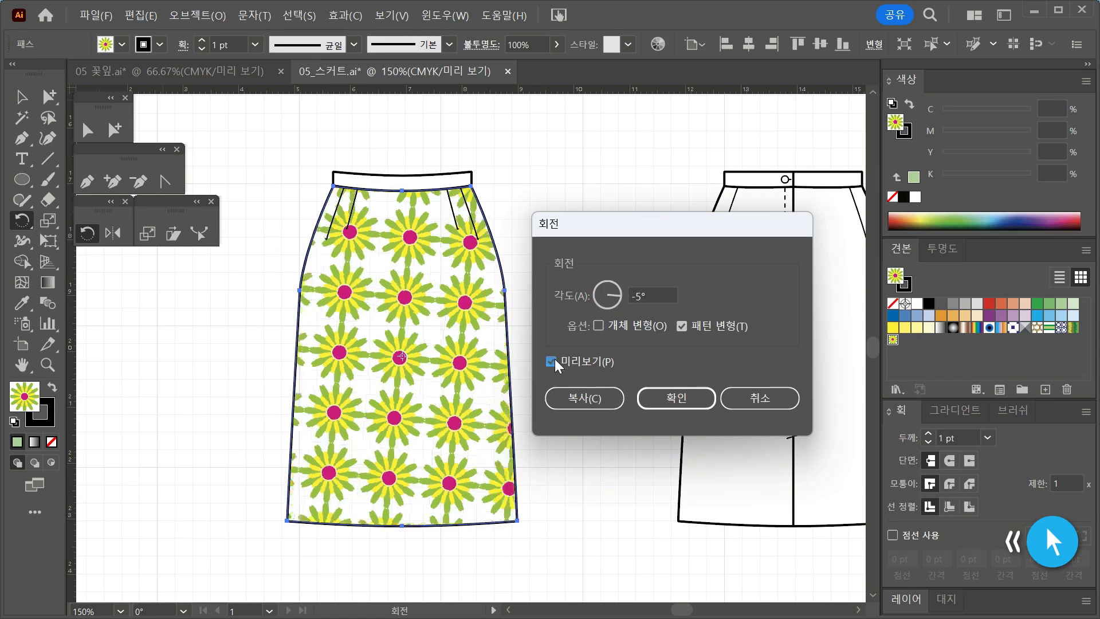
left_click(552, 361)
Step: Set the angle to 5° and apply the rotation to the skirt's pattern only
type("5")
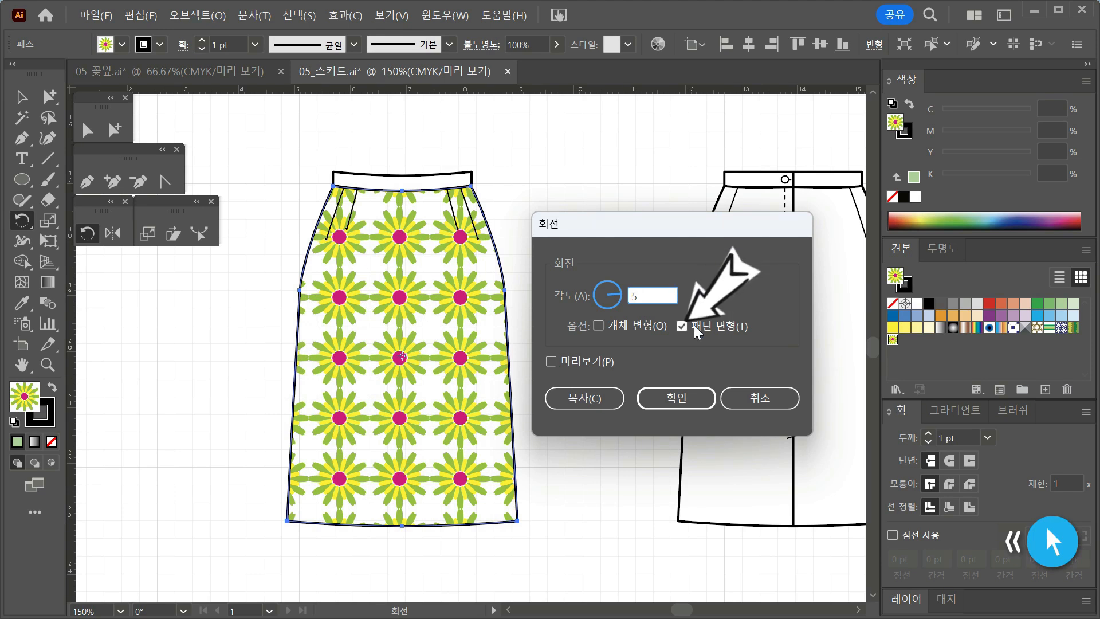
left_click(556, 362)
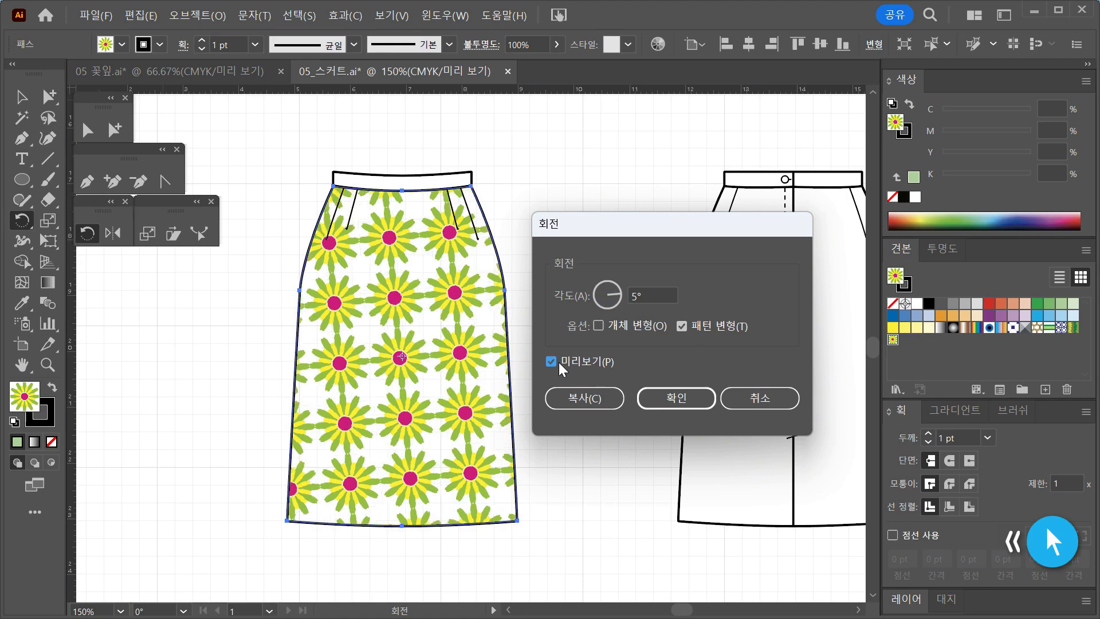
left_click(559, 362)
left_click(677, 401)
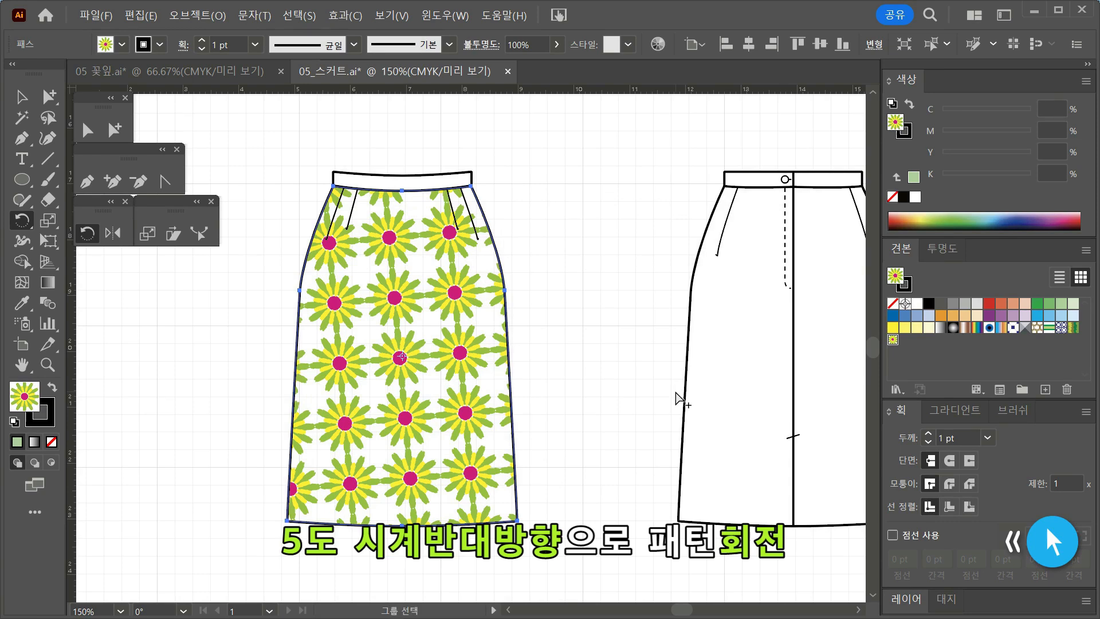
Step: Repeat the 5° pattern rotation five times and undo the last repetition
key("ctrl+d")
key("ctrl+d")
key("ctrl+d")
key("ctrl+d")
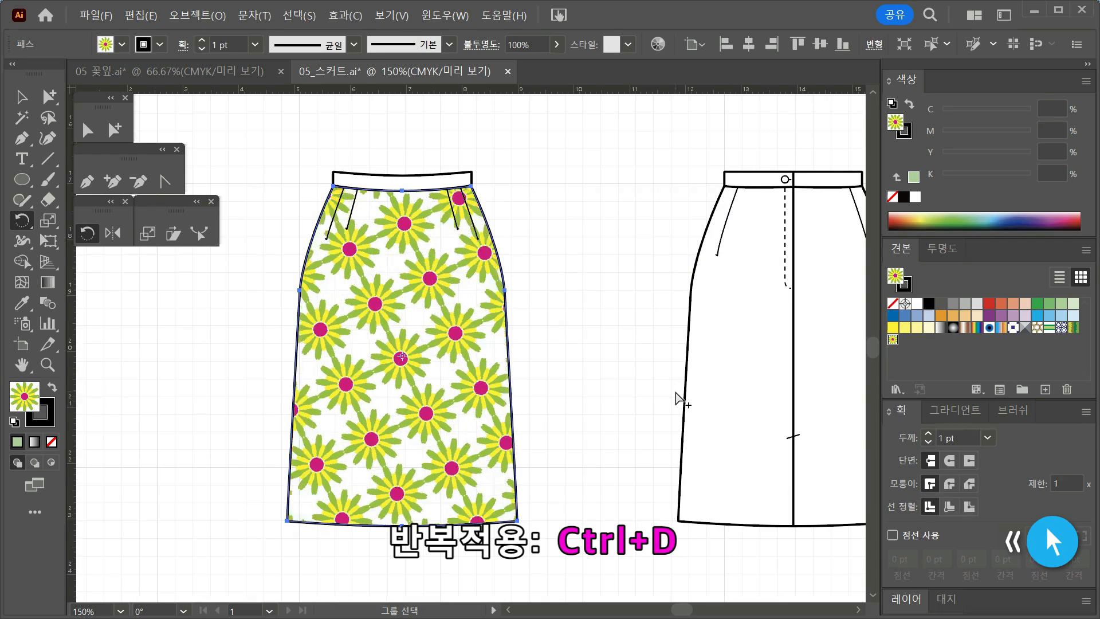
key("ctrl+d")
key("ctrl+z")
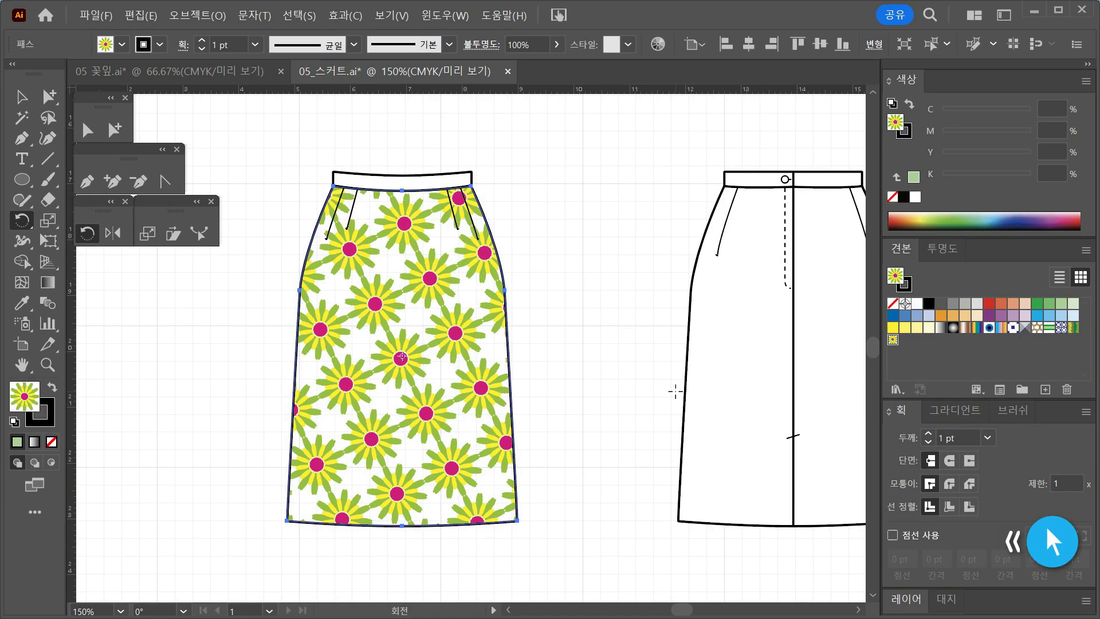
Step: Reflect only the skirt's pattern across the vertical axis, comparing the preview on and off before applying it
double_click(113, 233)
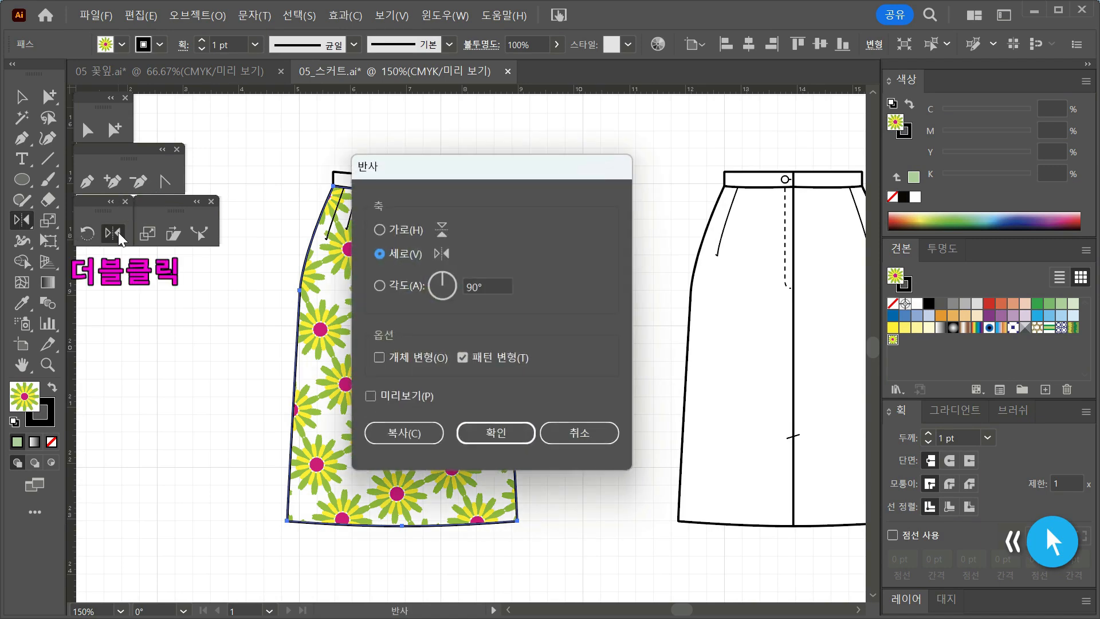
left_click_drag(501, 173, 704, 186)
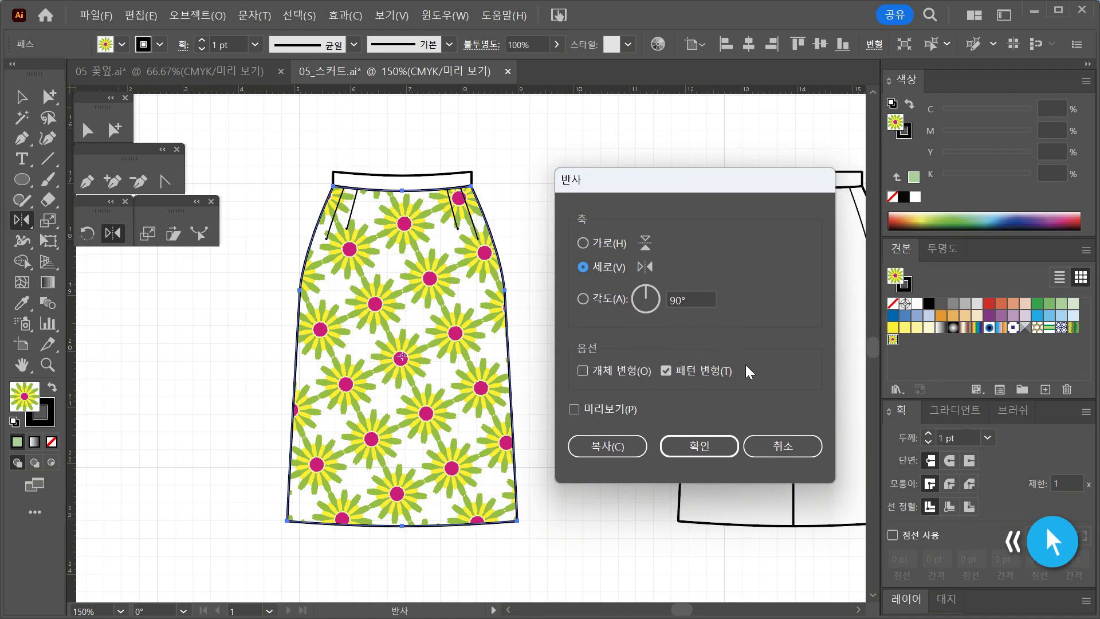
left_click(576, 408)
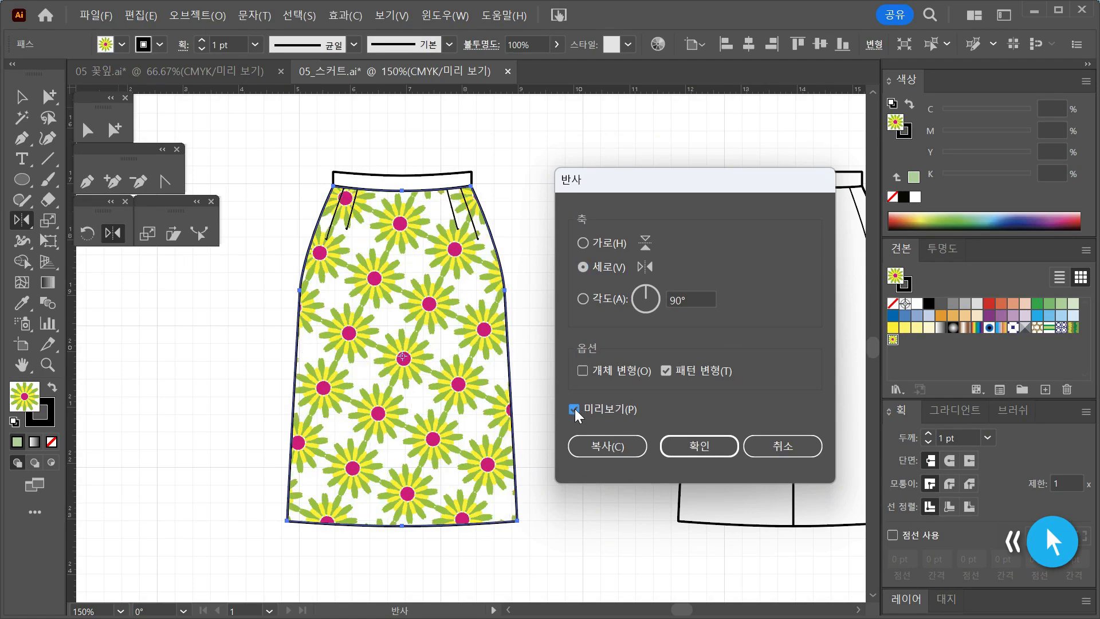
left_click(575, 408)
left_click(575, 408)
left_click(575, 408)
left_click(575, 408)
left_click(576, 408)
left_click(576, 408)
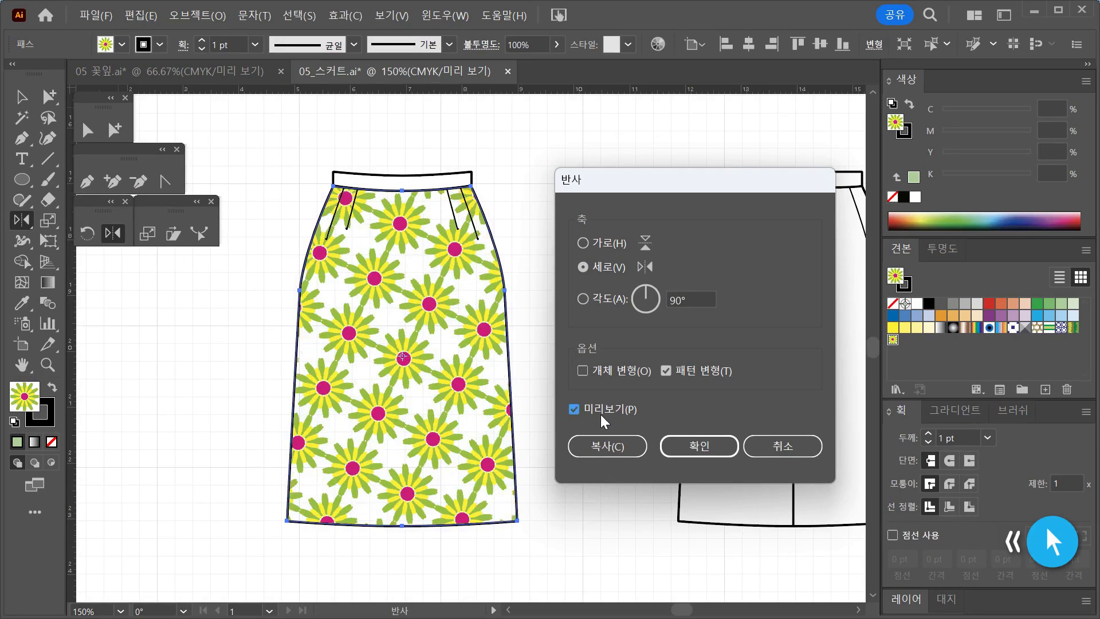
left_click(695, 449)
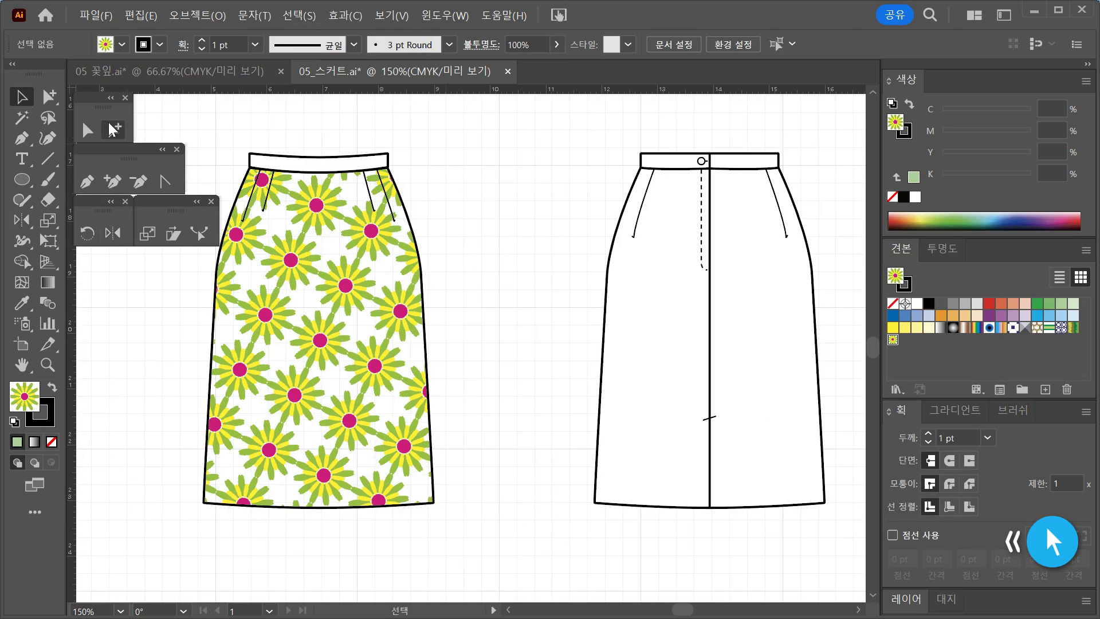
Step: Fill the front skirt's waistband with the orange-red swatch (M=75, Y=75) and deselect it
left_click(115, 129)
left_click(330, 164)
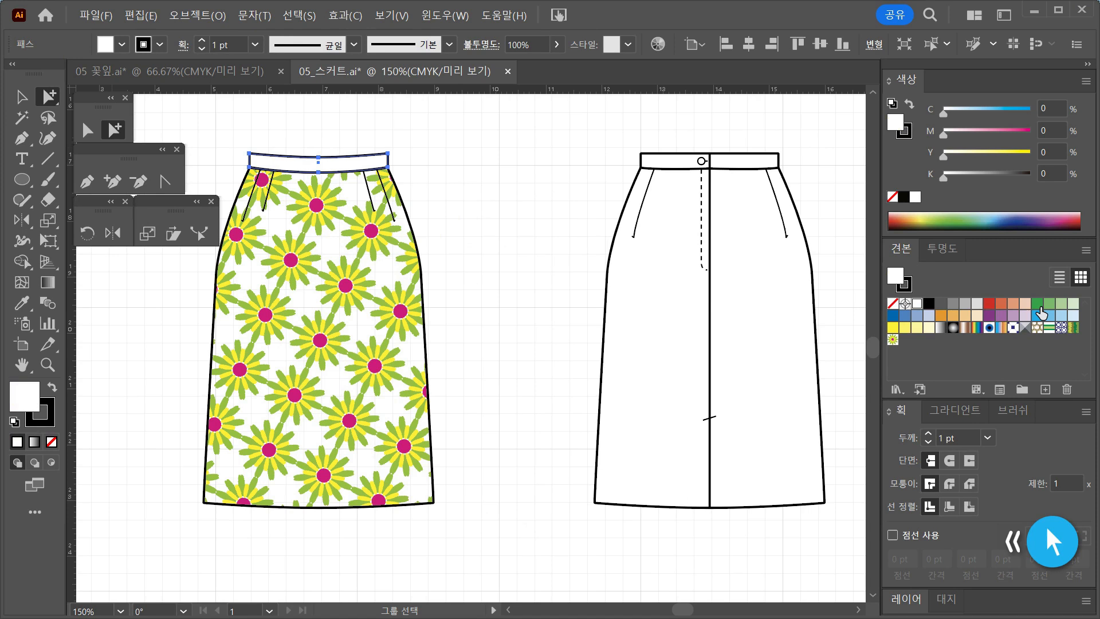
left_click(1073, 303)
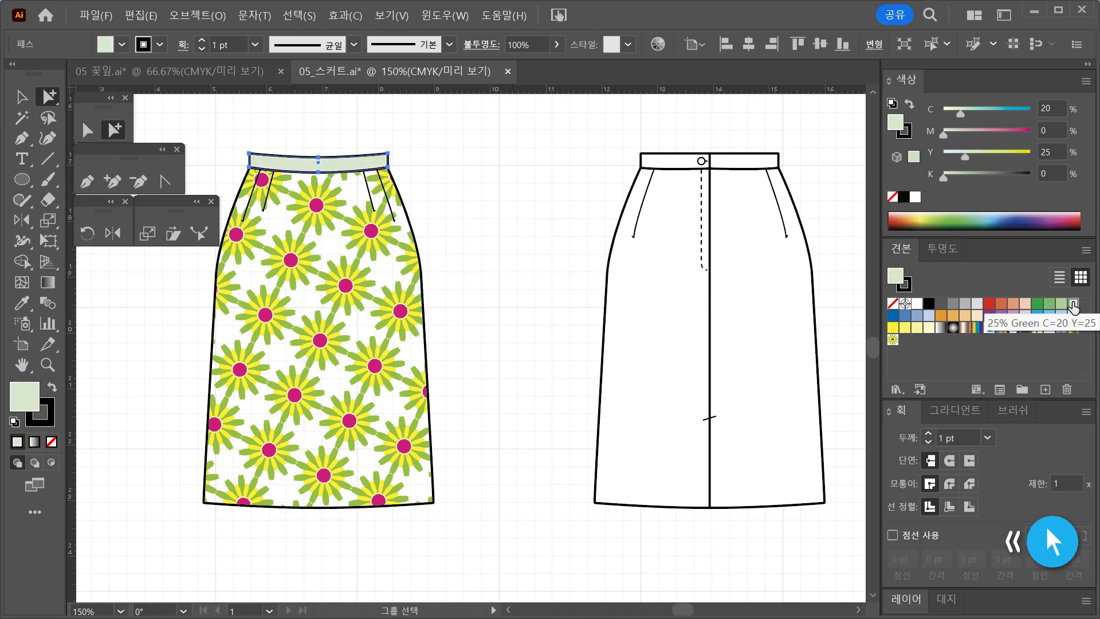
left_click(1038, 315)
left_click(1001, 303)
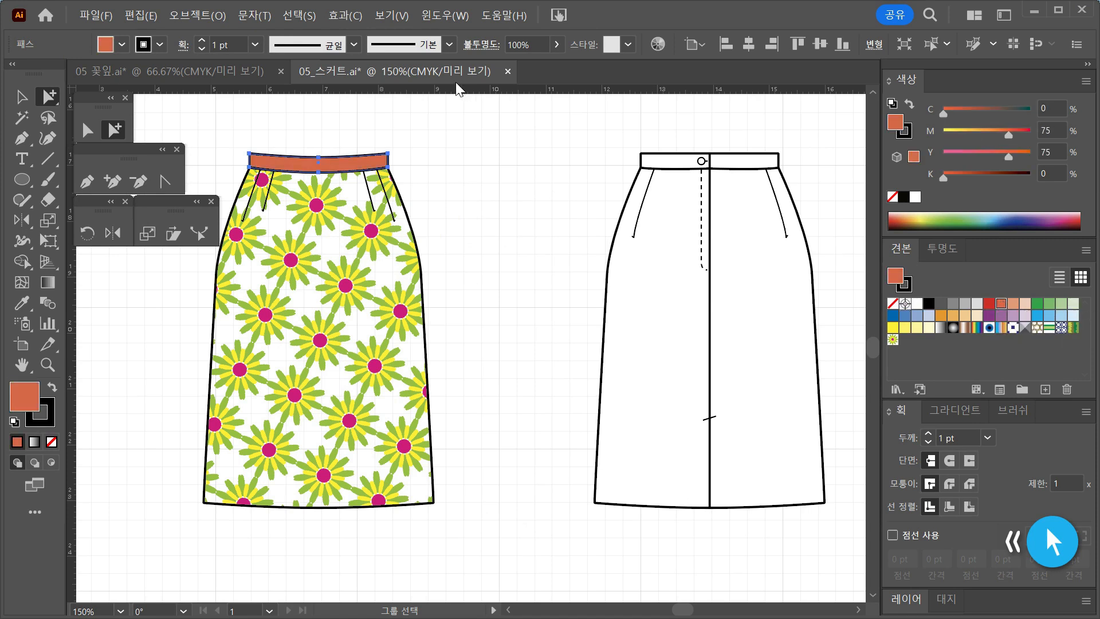
left_click(521, 210)
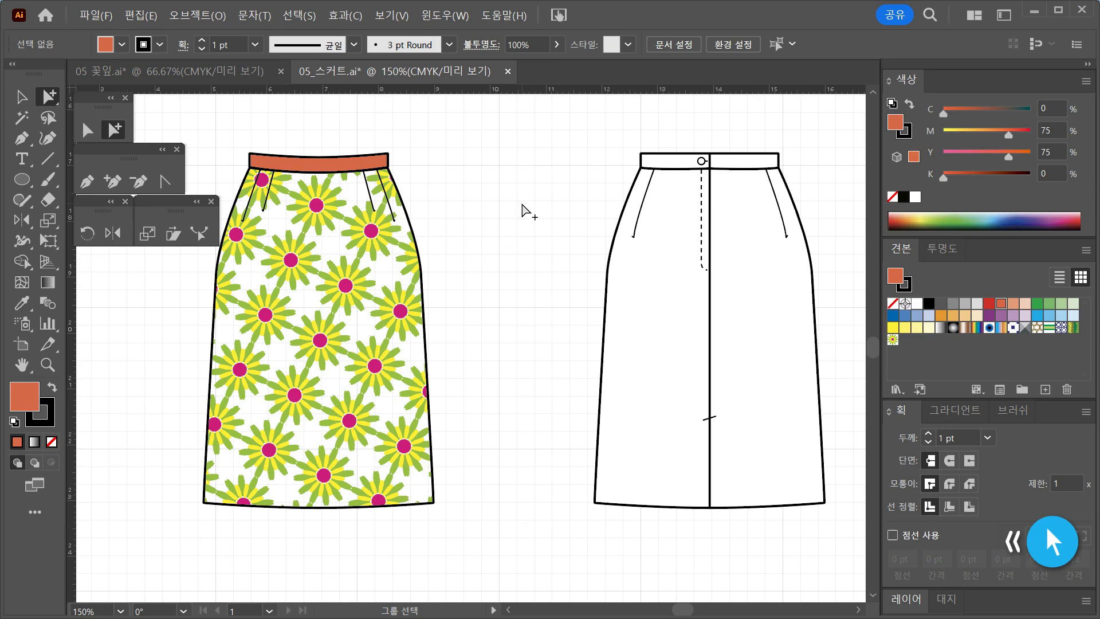
Step: Examine the flower pattern on the front skirt up close, including the gaps between the flowers
left_click(335, 352)
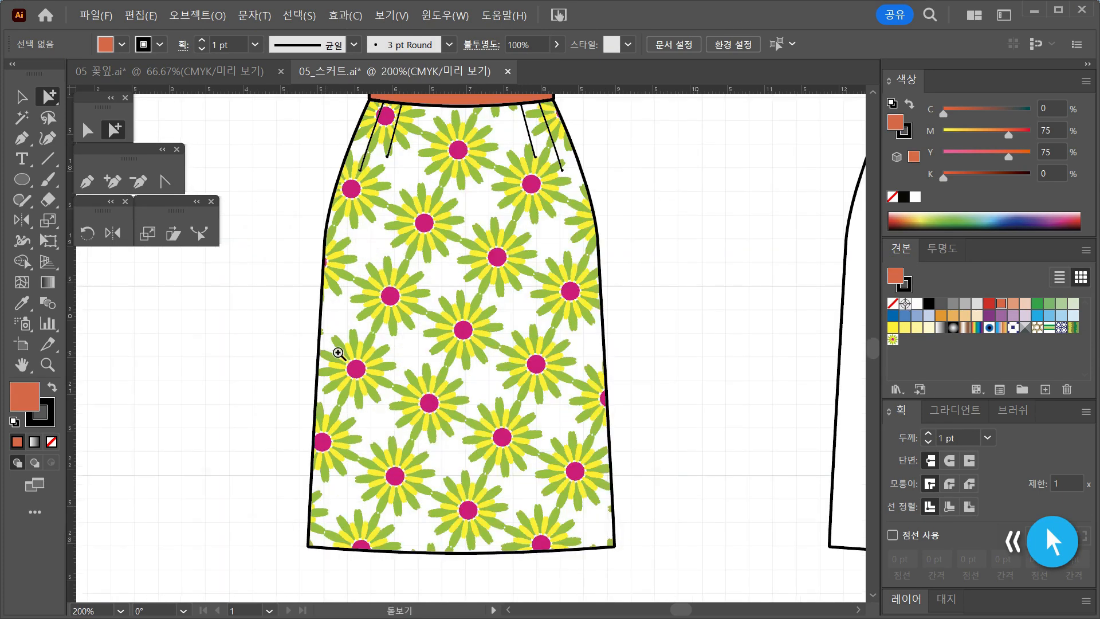
left_click(433, 365)
left_click(438, 362)
left_click(438, 361)
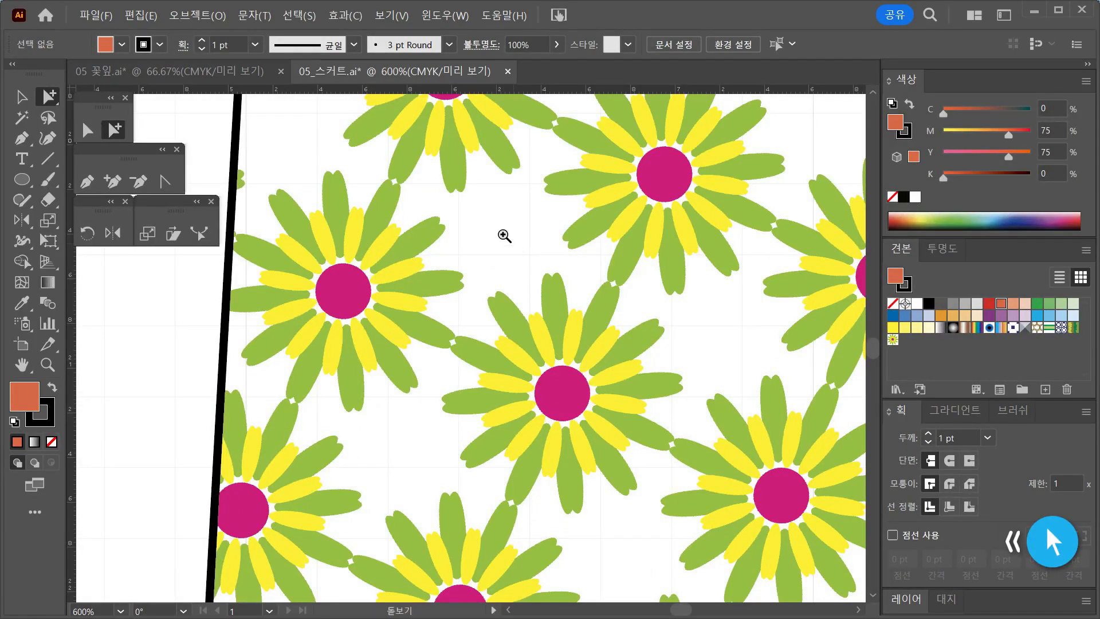
left_click(570, 271, "alt")
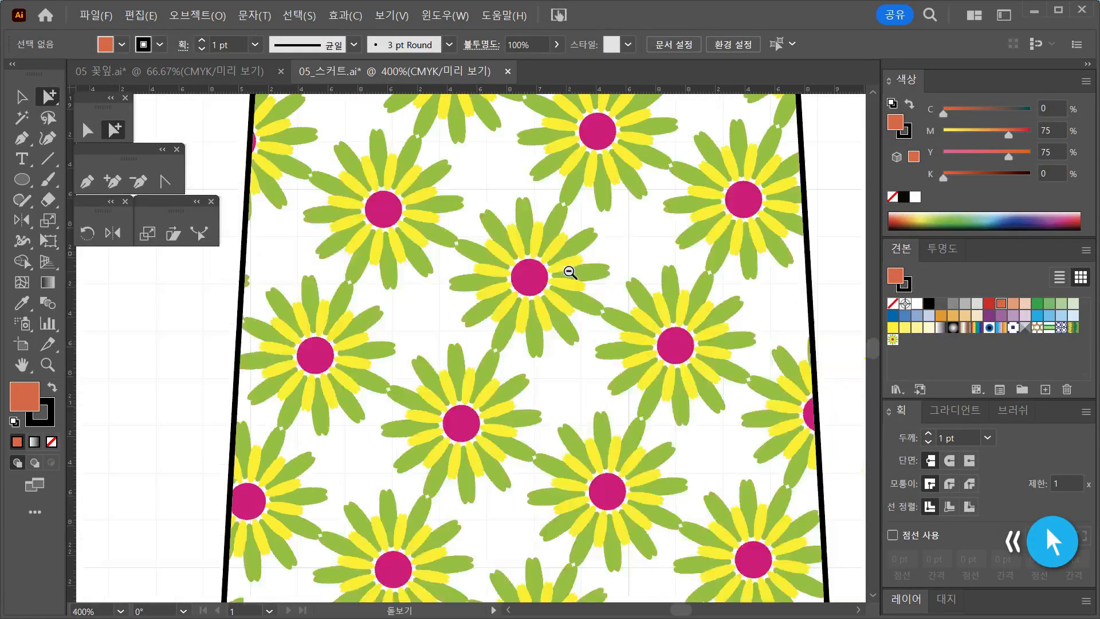
left_click(569, 272, "ctrl")
left_click_drag(445, 453, 545, 373)
left_click_drag(395, 494, 511, 452)
left_click(512, 452, "ctrl+alt")
left_click(511, 452, "ctrl+alt")
left_click_drag(462, 354, 457, 492)
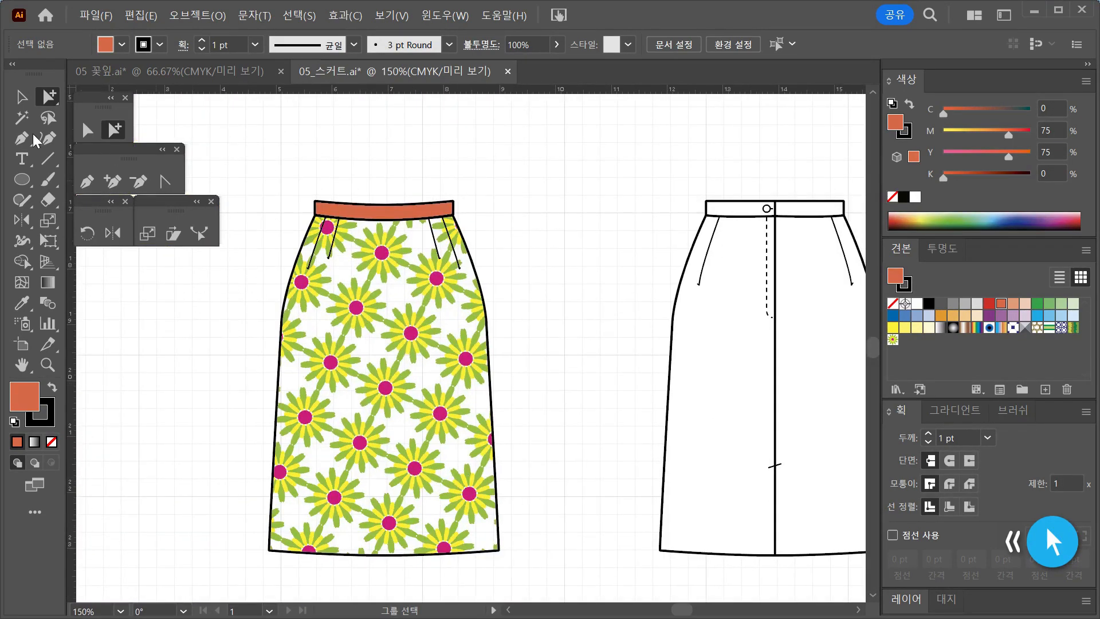
Step: Move the patterned front skirt over the back skirt to check the overlap, look at its Arrange options, and return it beside the back skirt
left_click(23, 99)
left_click_drag(541, 393, 472, 361)
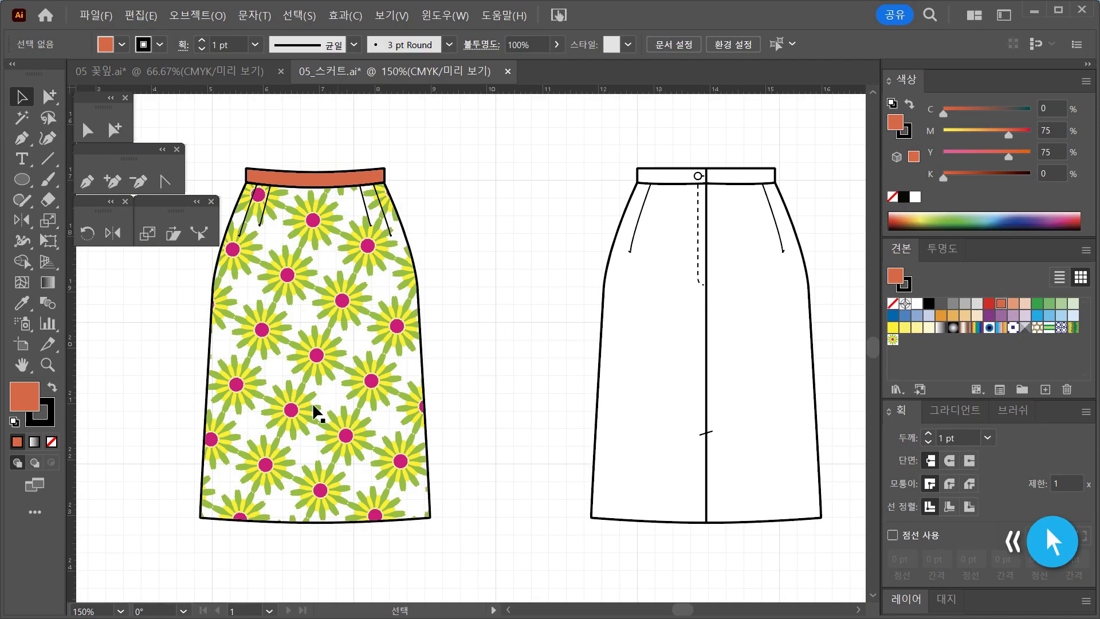
left_click_drag(314, 414, 592, 357)
right_click(593, 356)
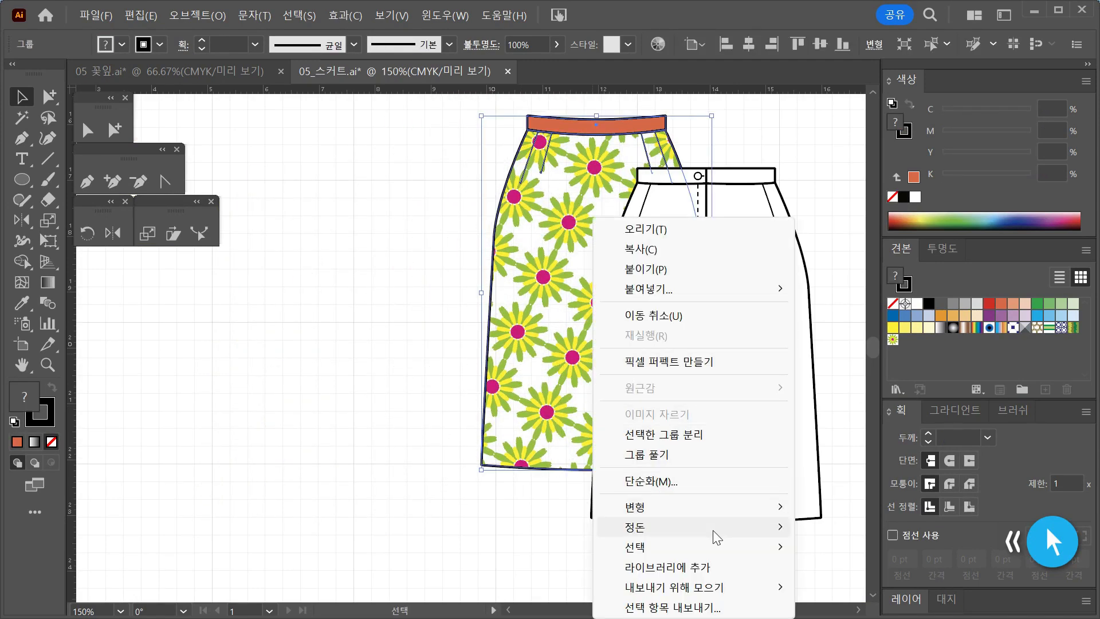
mouse_move(713, 527)
left_click(859, 441)
left_click_drag(548, 322, 583, 341)
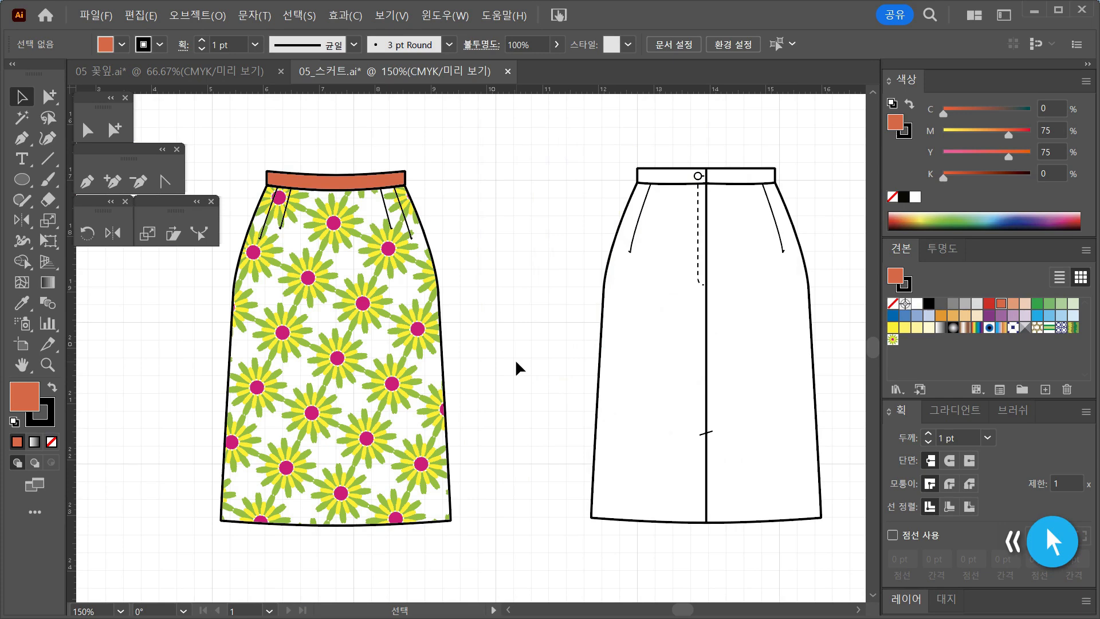
left_click(371, 353, "ctrl")
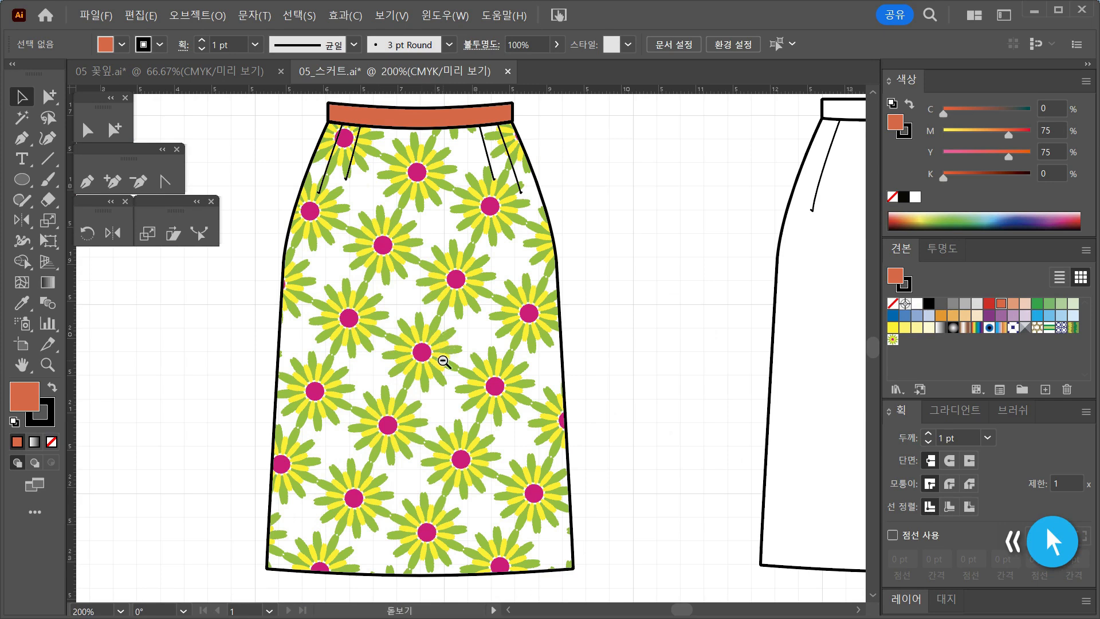
key("ctrl+minus")
left_click_drag(471, 390, 387, 371)
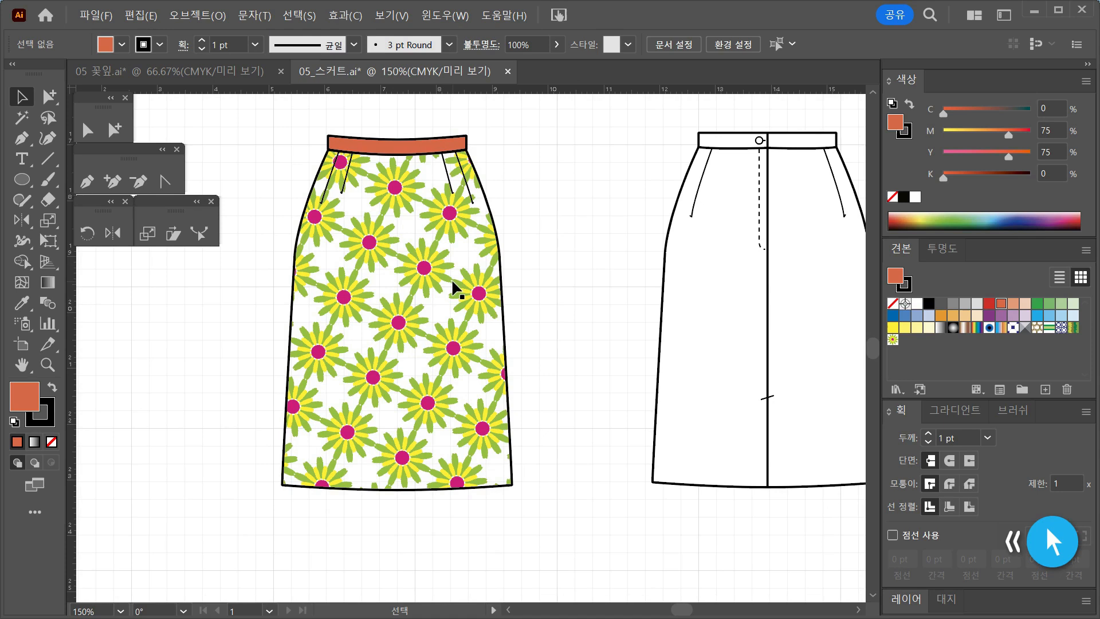
left_click_drag(611, 289, 590, 317)
left_click_drag(895, 343, 548, 188)
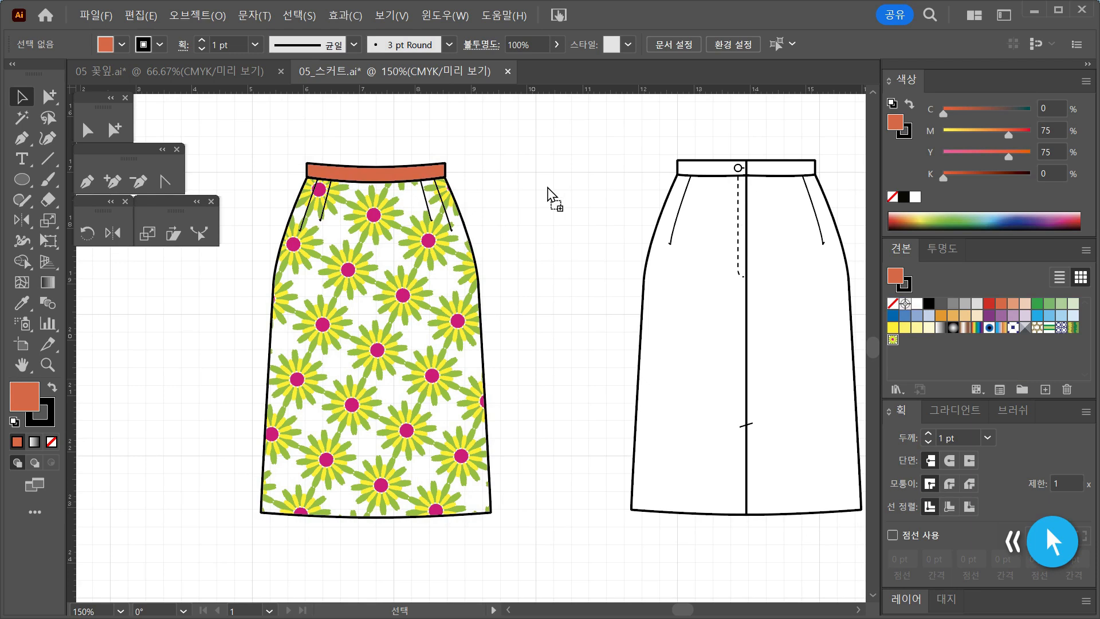
left_click_drag(548, 188, 548, 188)
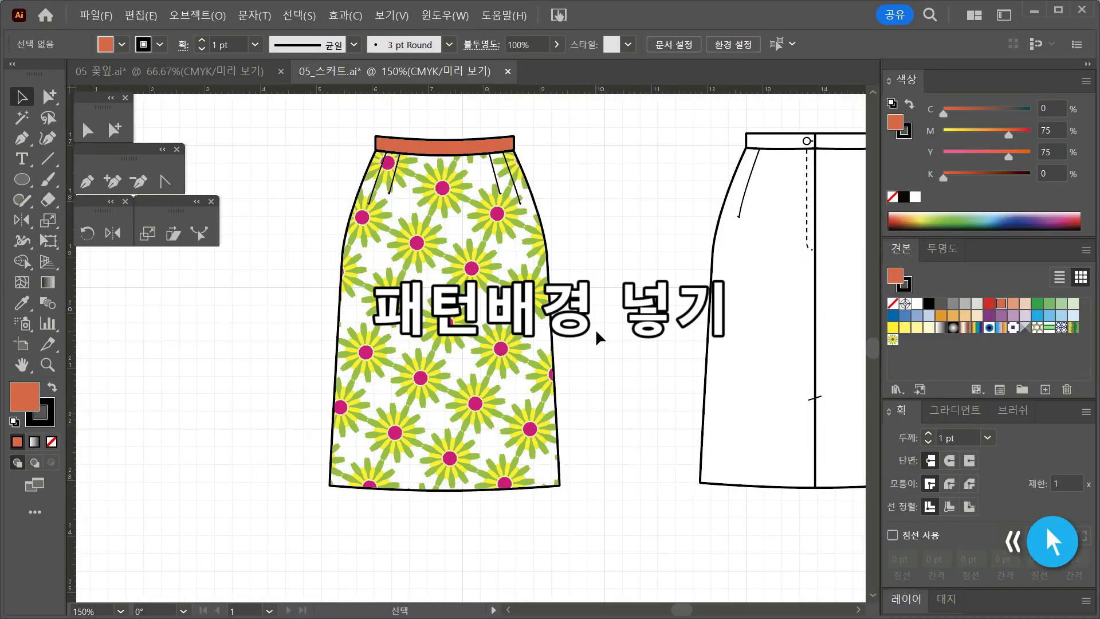
Step: Select only the front skirt's patterned body and copy it
left_click(50, 98)
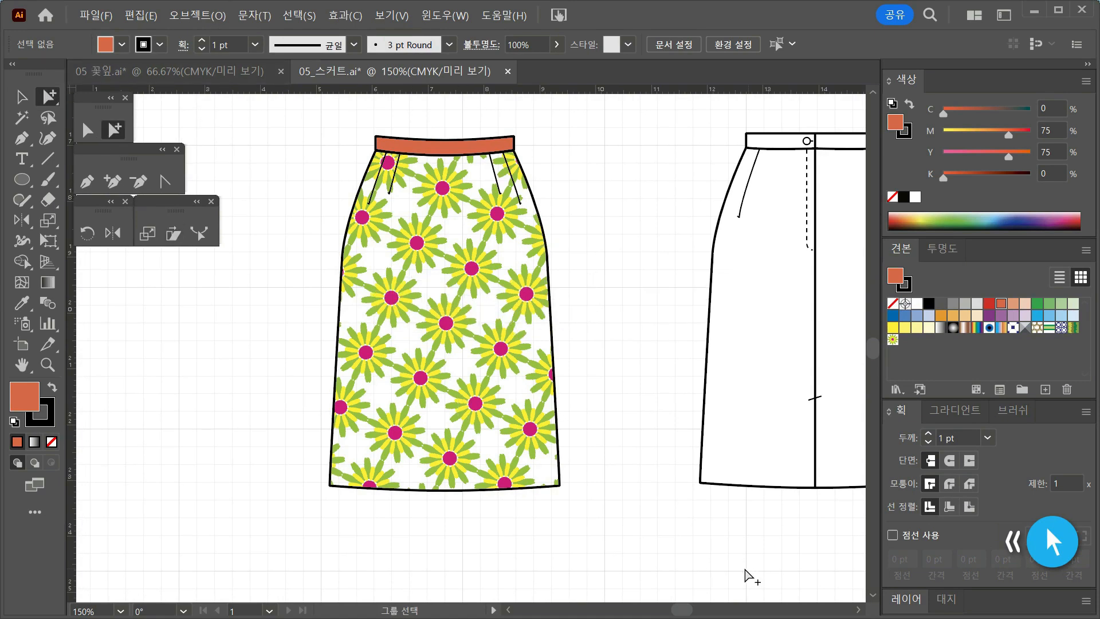
left_click(498, 360)
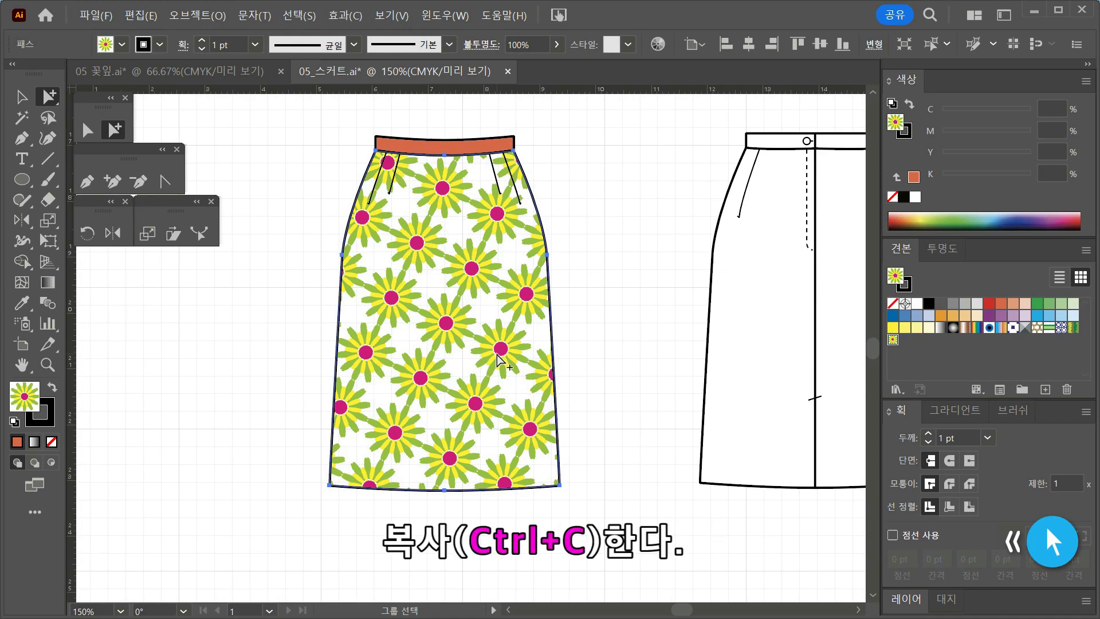
key("ctrl+c")
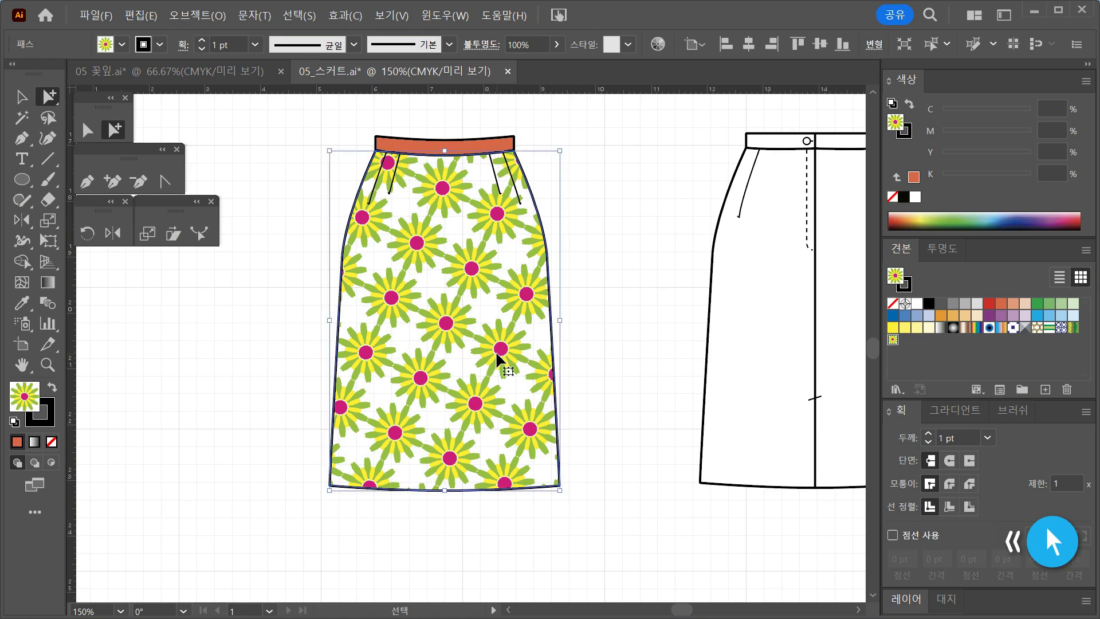
Step: Compare a regular paste of the copied skirt body with a paste in front, moving the front copy aside and deleting both copies
key("ctrl+v")
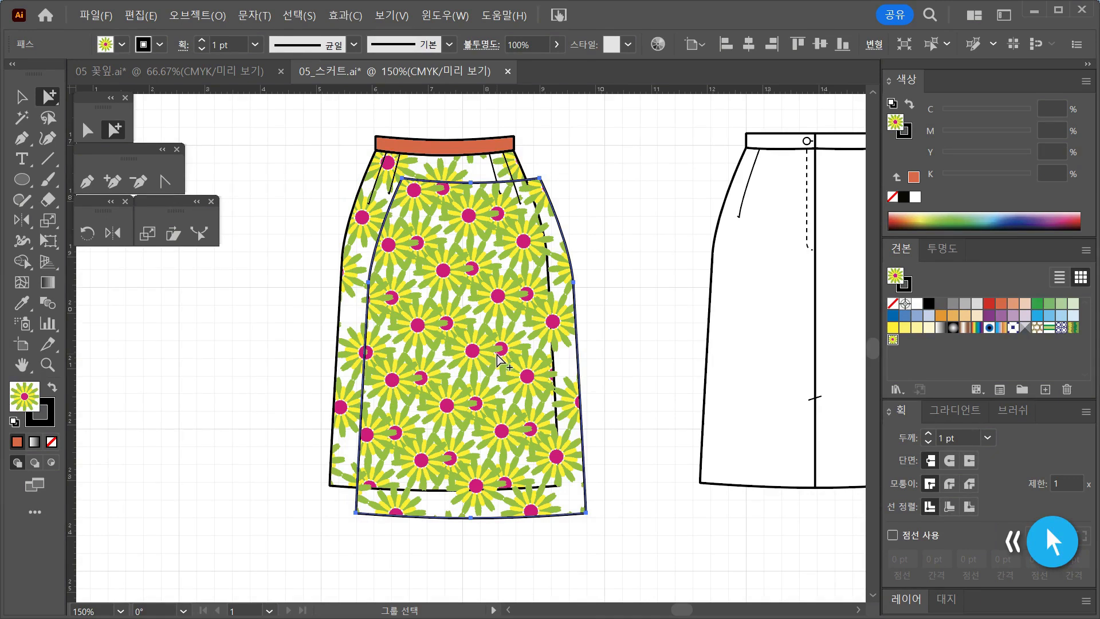
key("Delete")
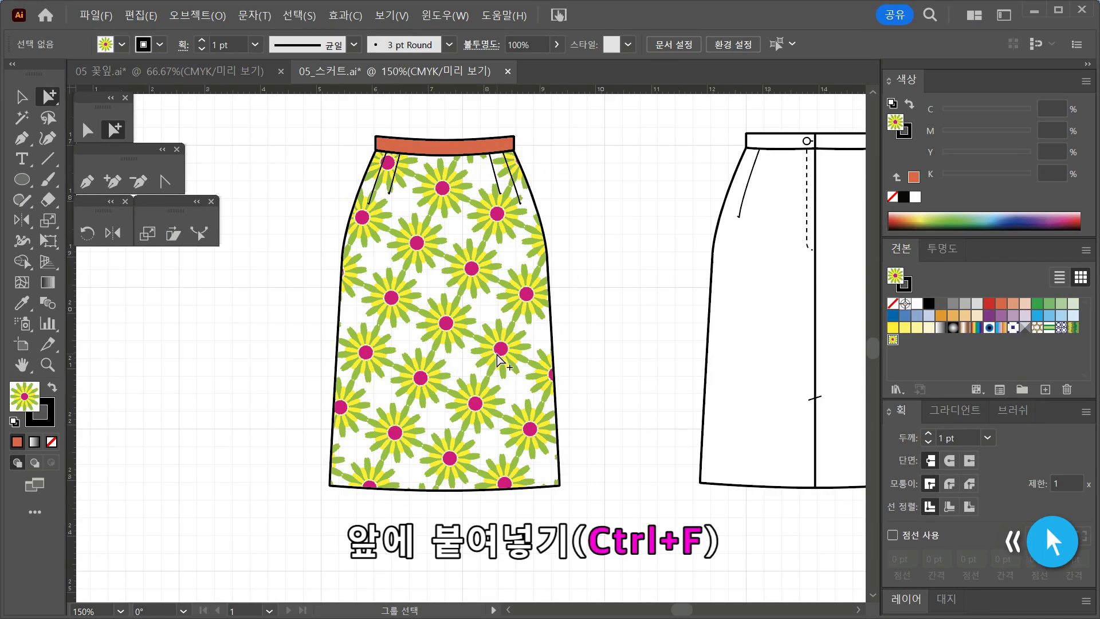
key("ctrl+f")
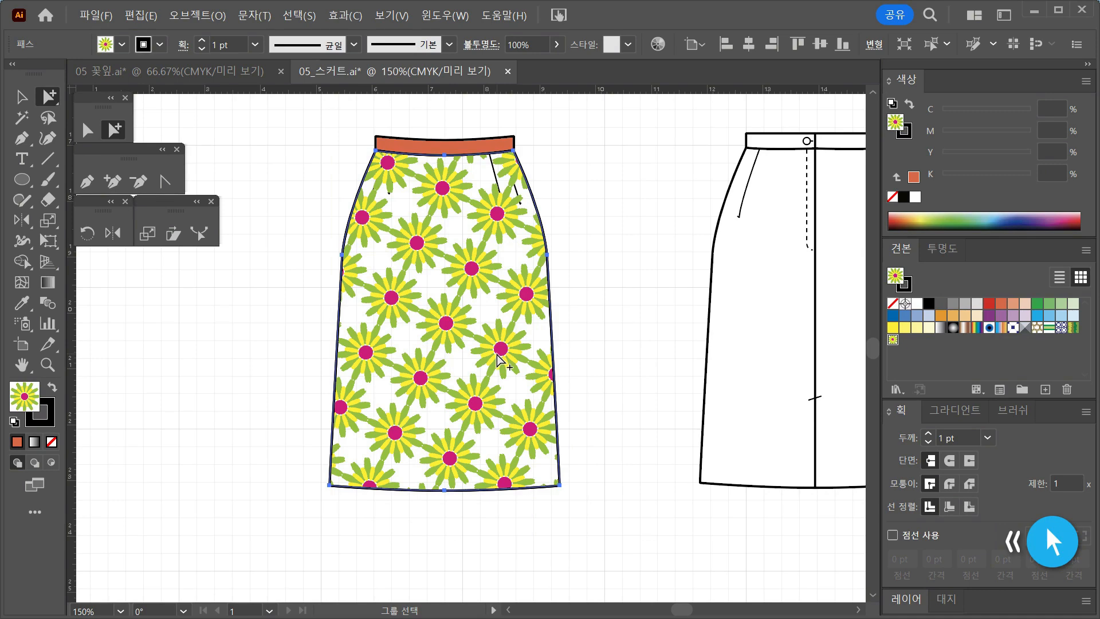
left_click_drag(497, 355, 329, 464)
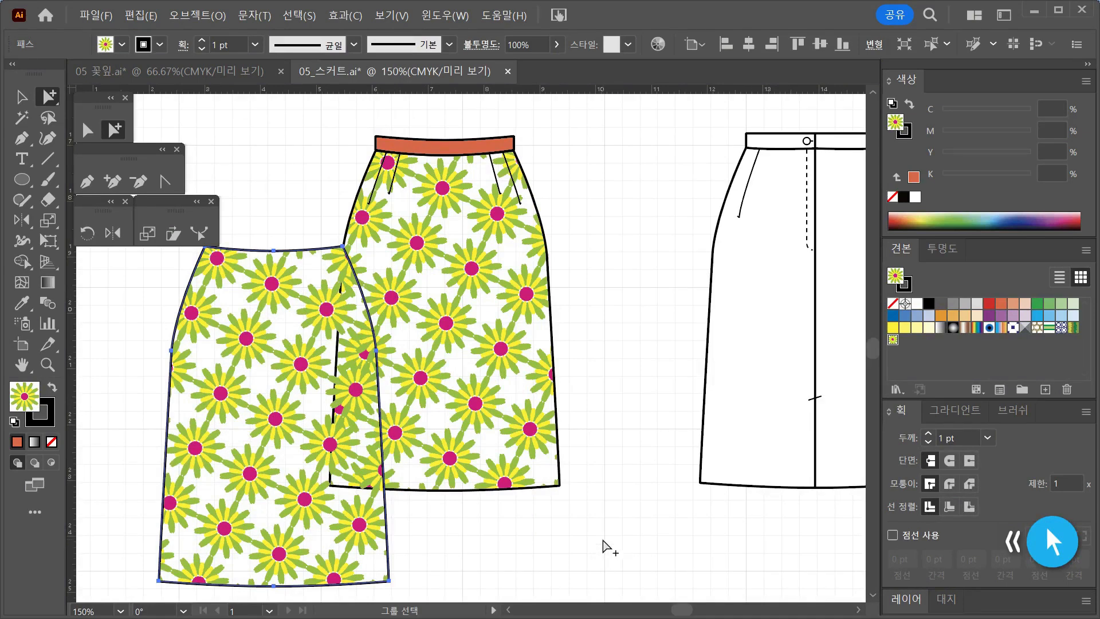
key("Delete")
Step: Copy the front skirt's patterned body again, paste it directly in front of the original, and clear the selection
key("ctrl+f")
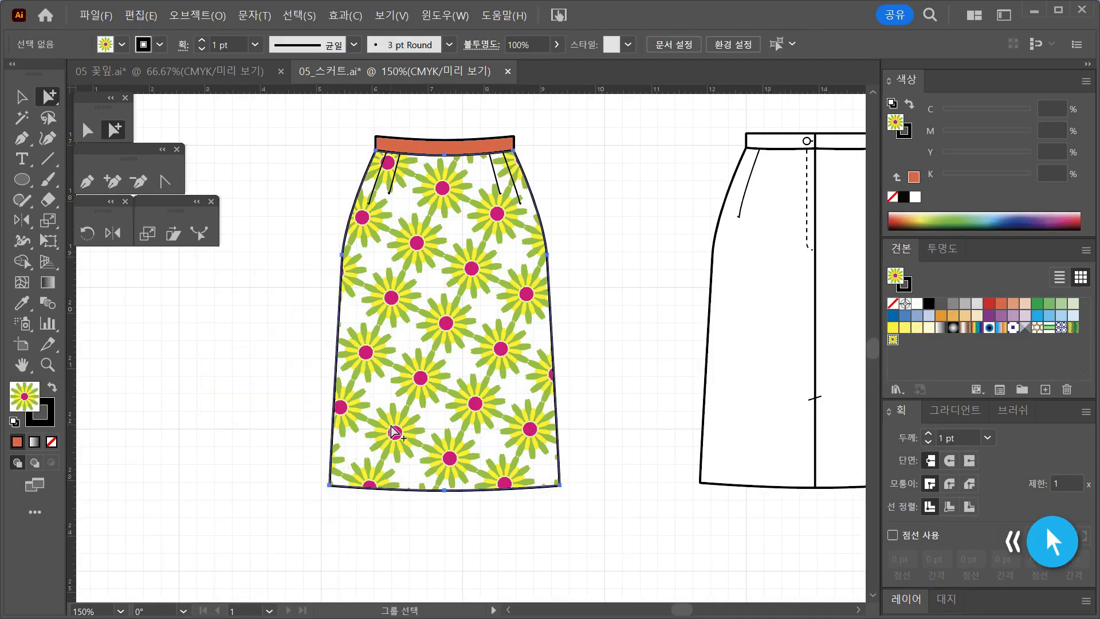
key("ctrl+c")
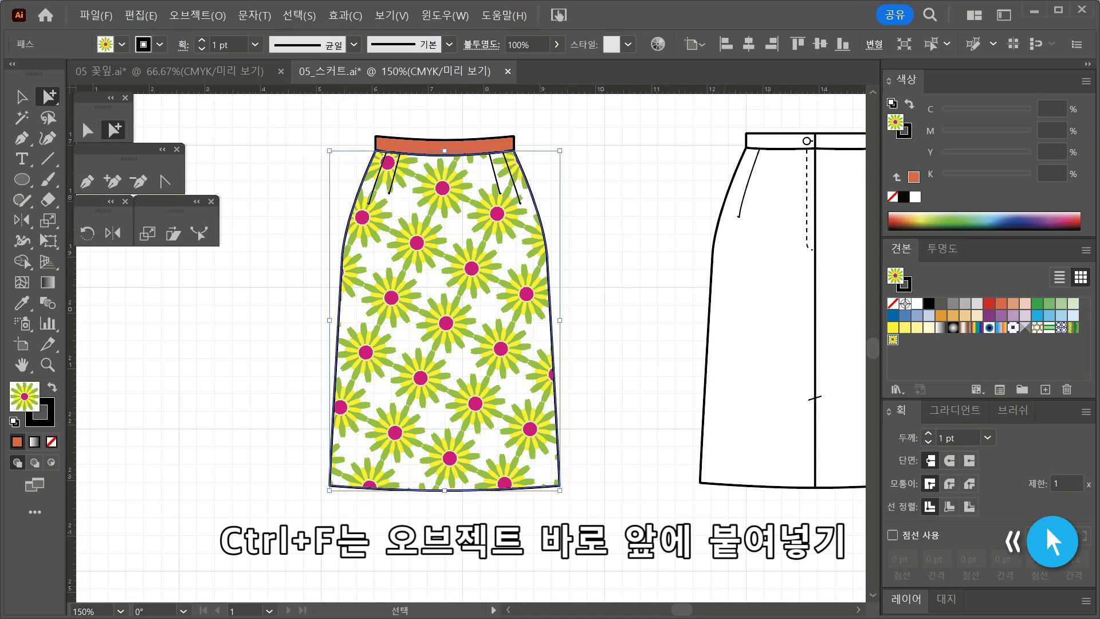
key("ctrl+f")
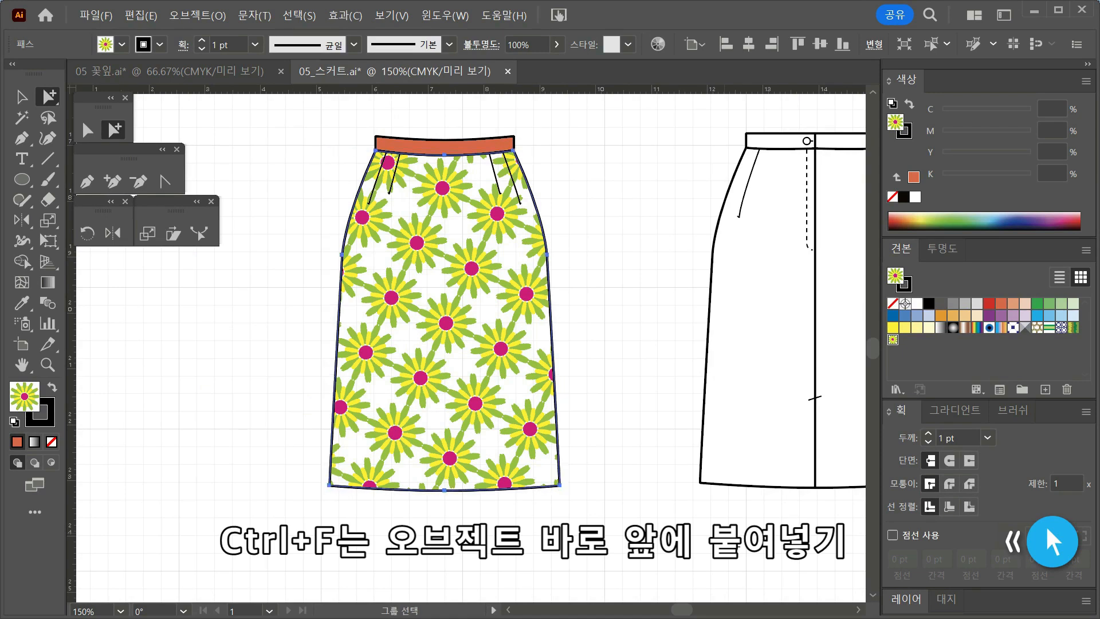
left_click(739, 545)
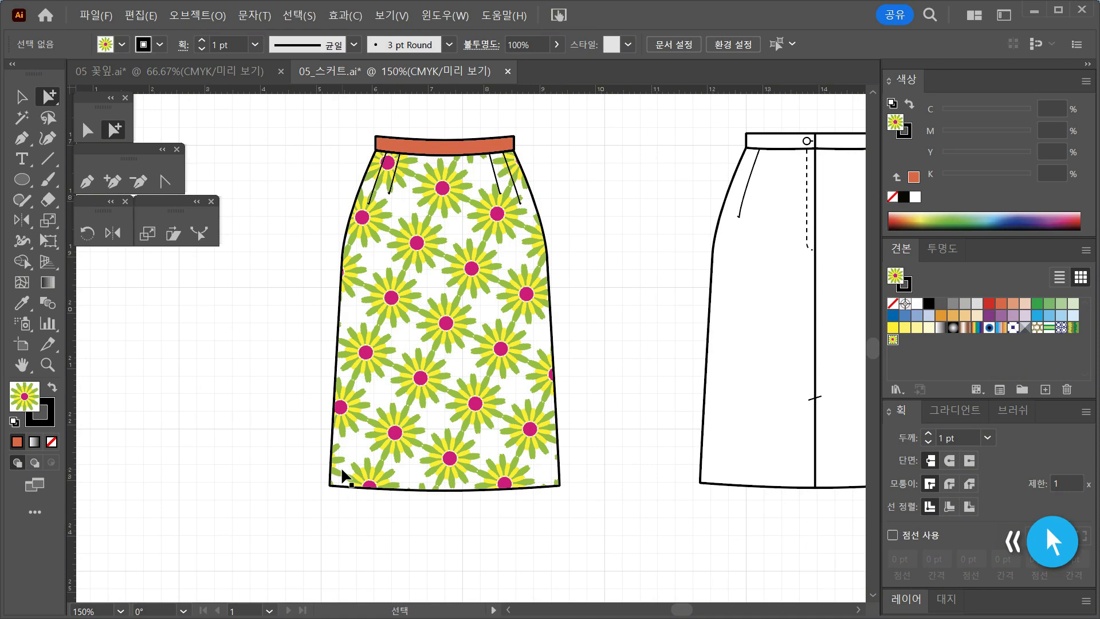
Step: Paste the patterned body in front of the original, shift the copy down to expose the covered darts, and delete it
key("ctrl+v")
key("ctrl+z")
key("ctrl+f")
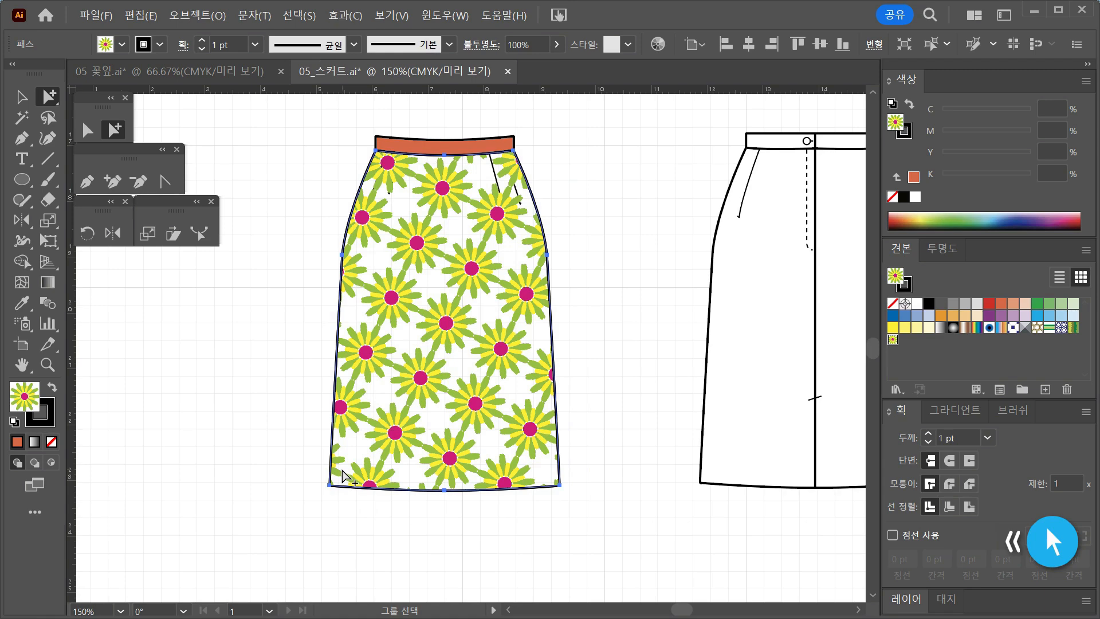
left_click(406, 281, "ctrl")
left_click(494, 293, "ctrl")
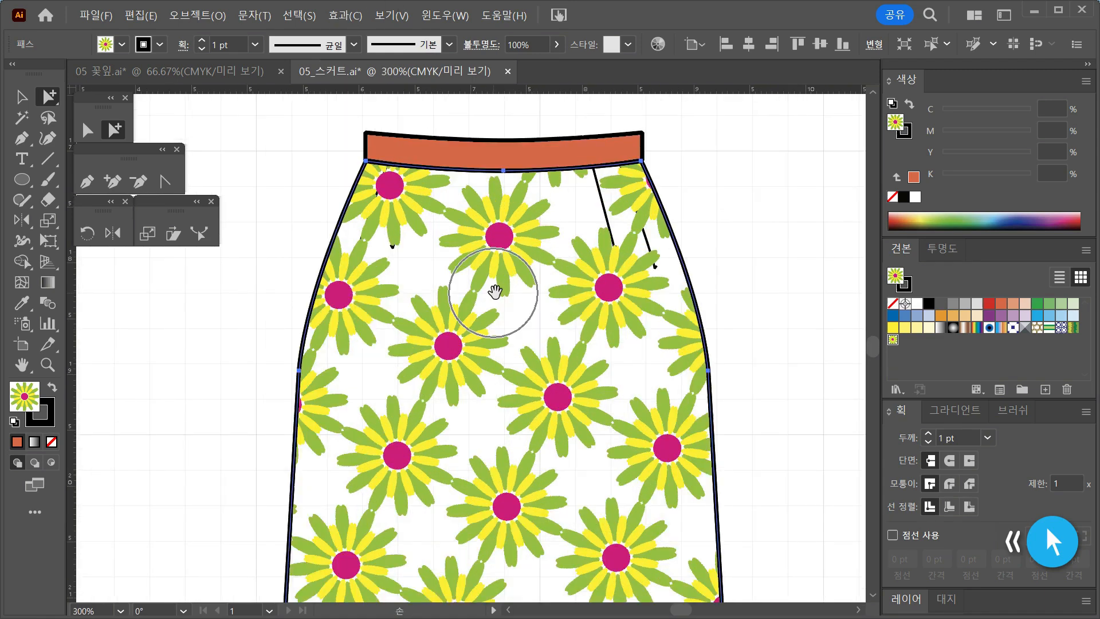
left_click_drag(482, 305, 453, 305)
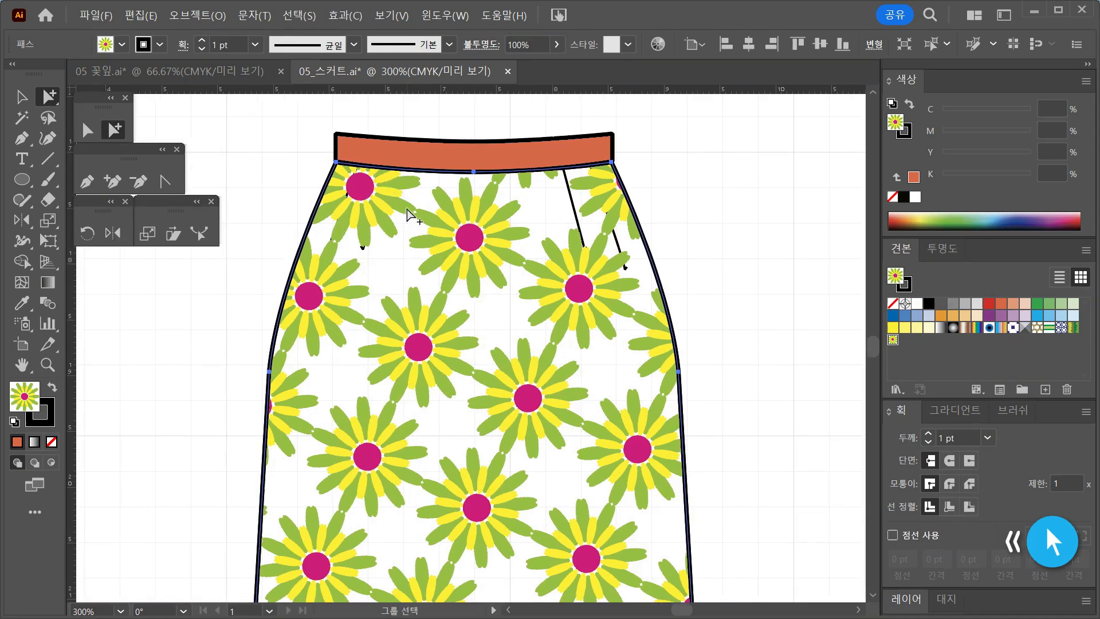
left_click_drag(366, 235, 416, 358)
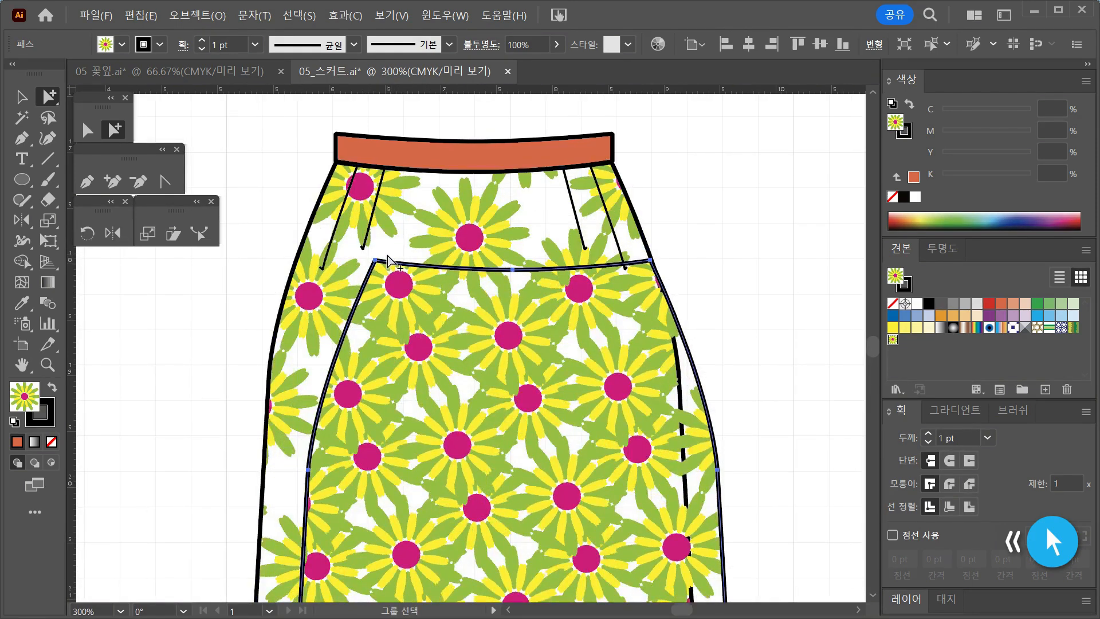
key("Delete")
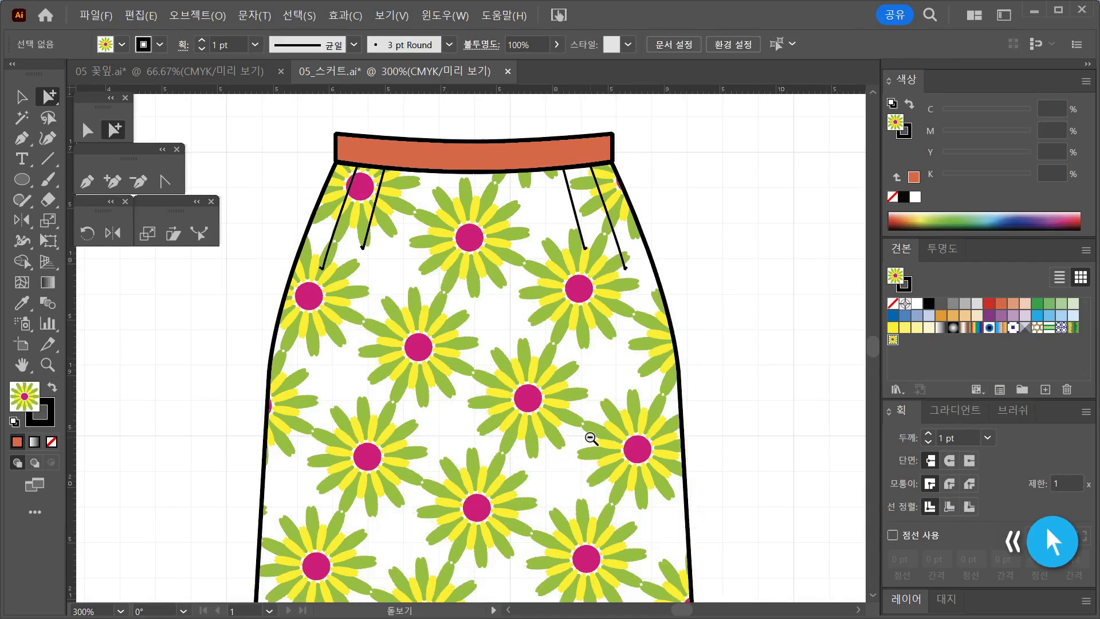
Step: Fill the front skirt's body with a light blue (C=31.63, M=3.31, Y=5.32), using the 25% Azure swatch as the starting colour
left_click(593, 439, "ctrl+alt")
left_click(493, 422, "ctrl+alt")
left_click_drag(552, 347, 579, 346)
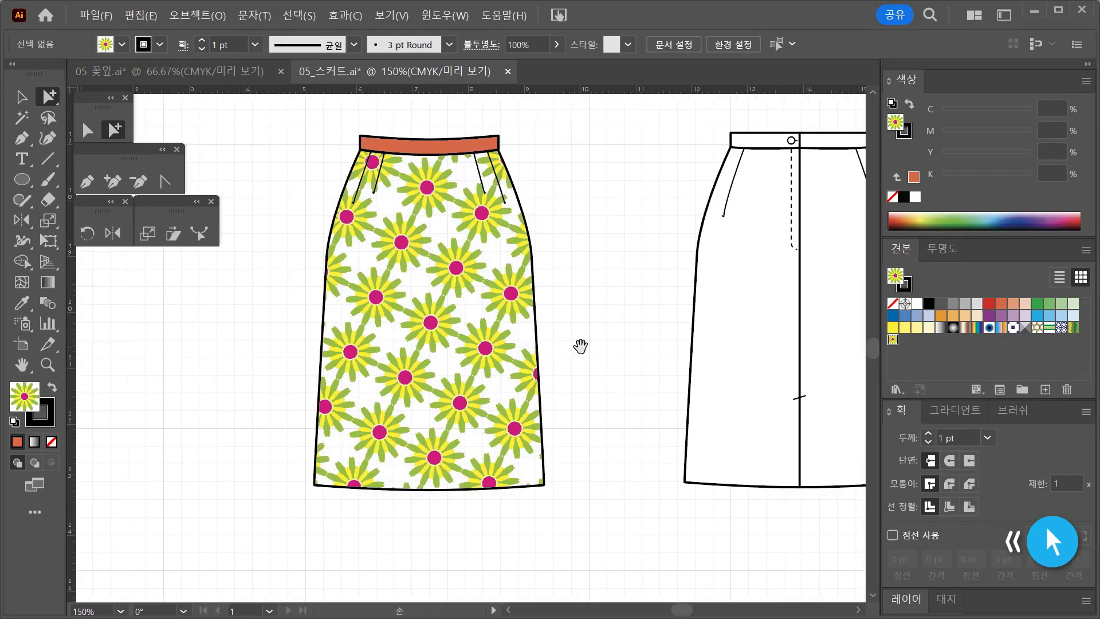
left_click(530, 352)
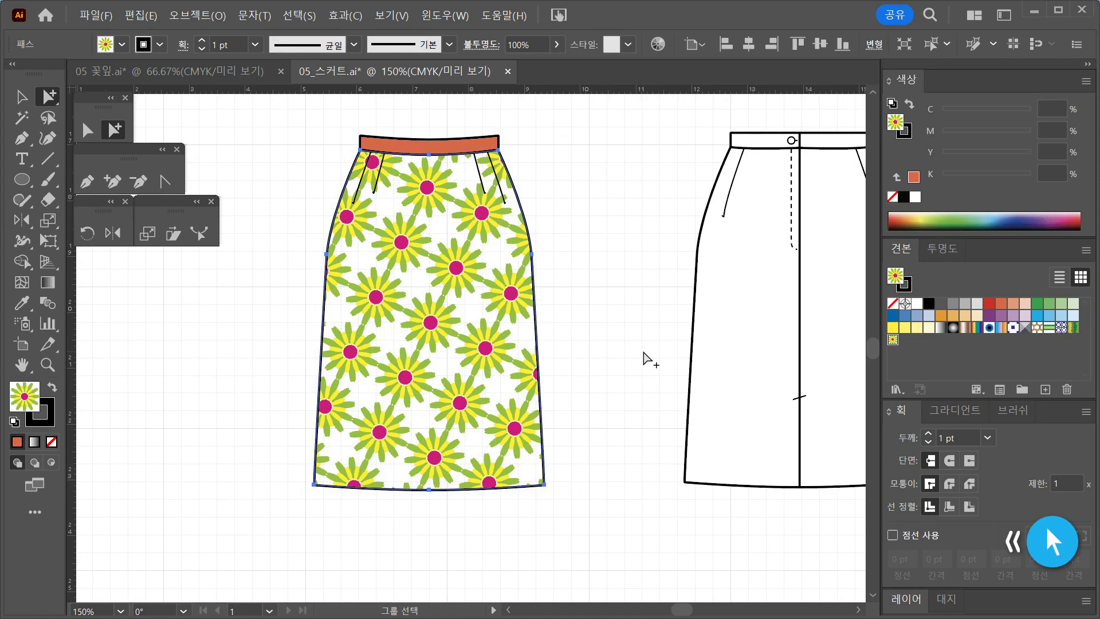
left_click(1073, 316)
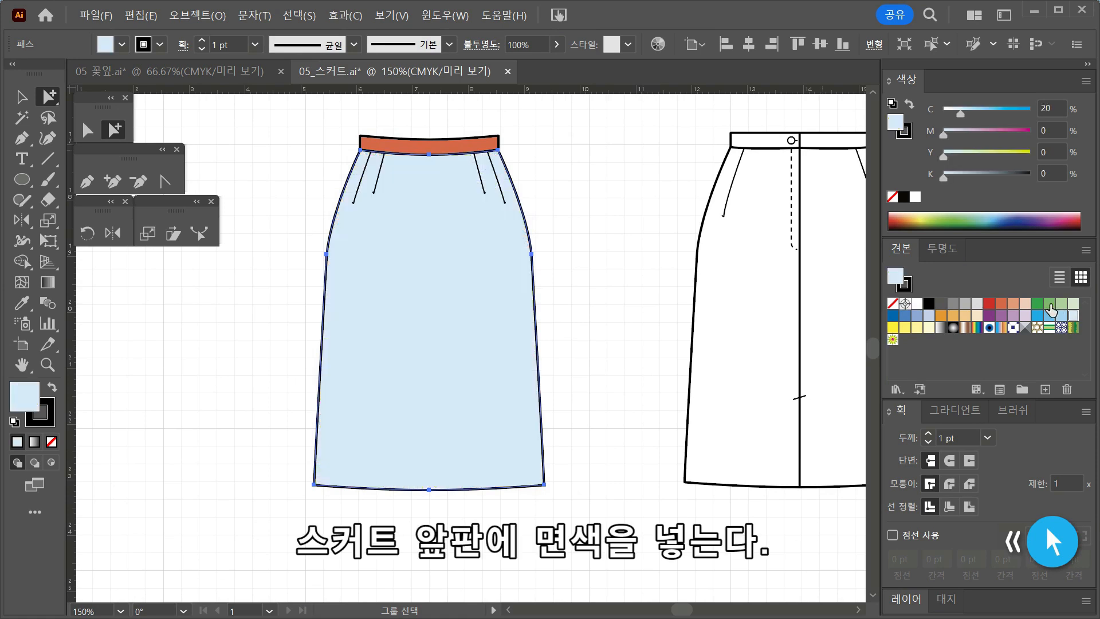
left_click(1063, 305)
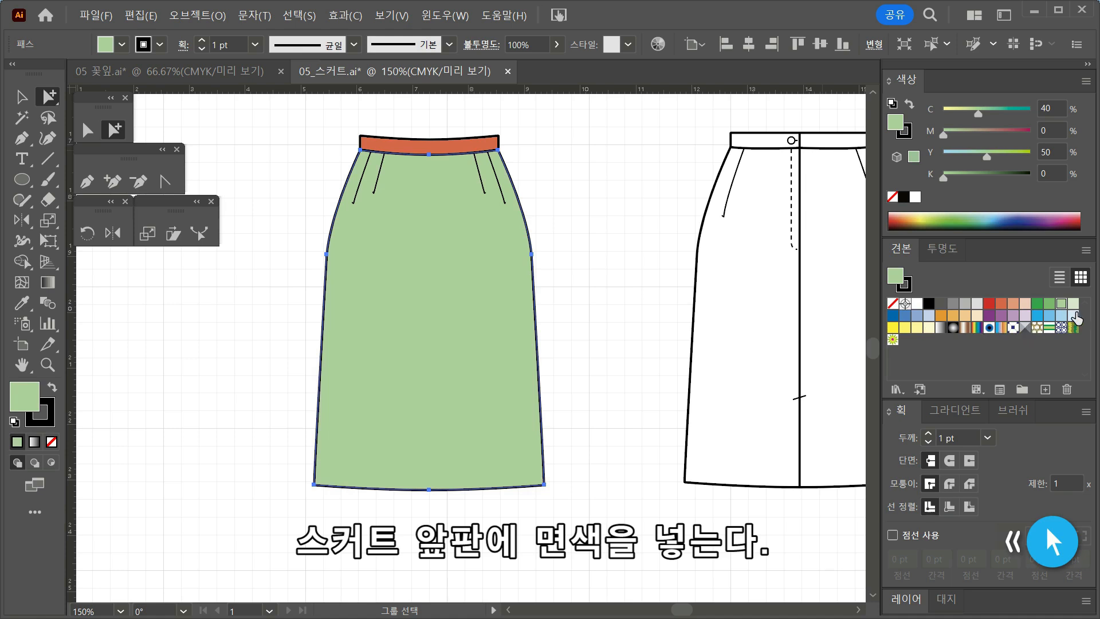
left_click(1073, 316)
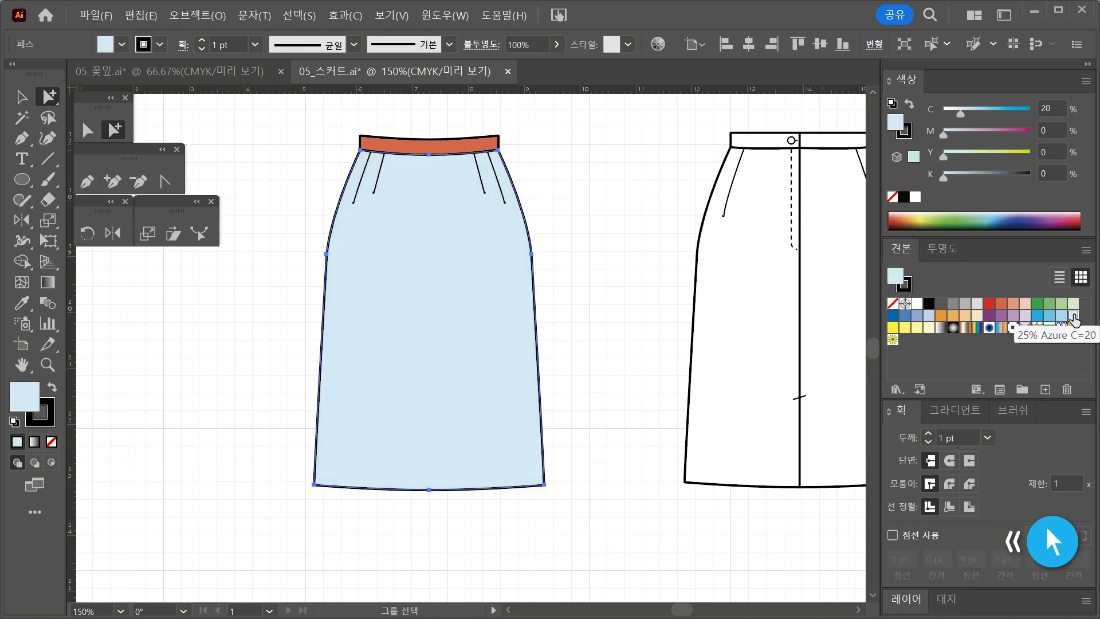
double_click(896, 271)
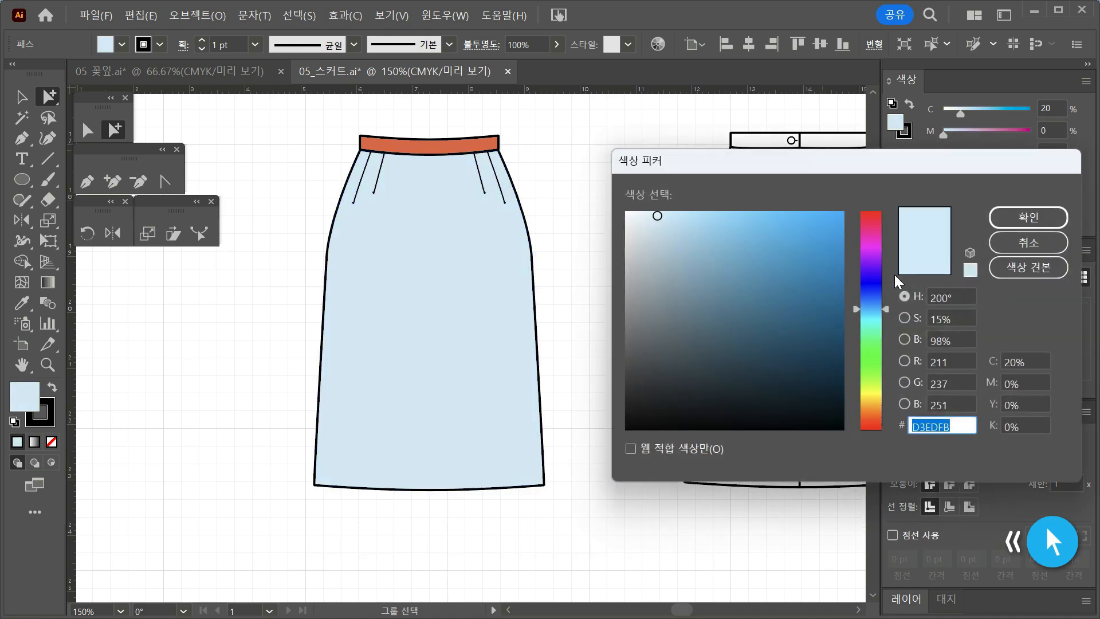
mouse_move(739, 226)
left_mouse_down()
mouse_move(715, 214)
mouse_move(675, 219)
left_mouse_up()
key("Return")
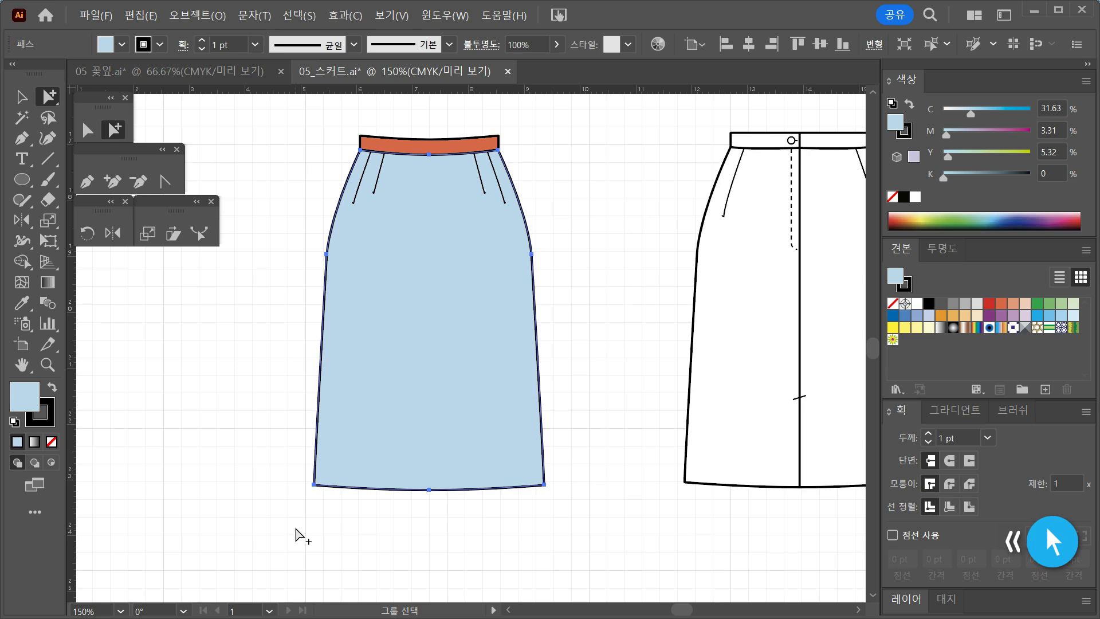
Step: Paste the flower-patterned body in front of the blue body and examine the skirt's side outline and the flowers up close
scroll(348, 343, "up", 1)
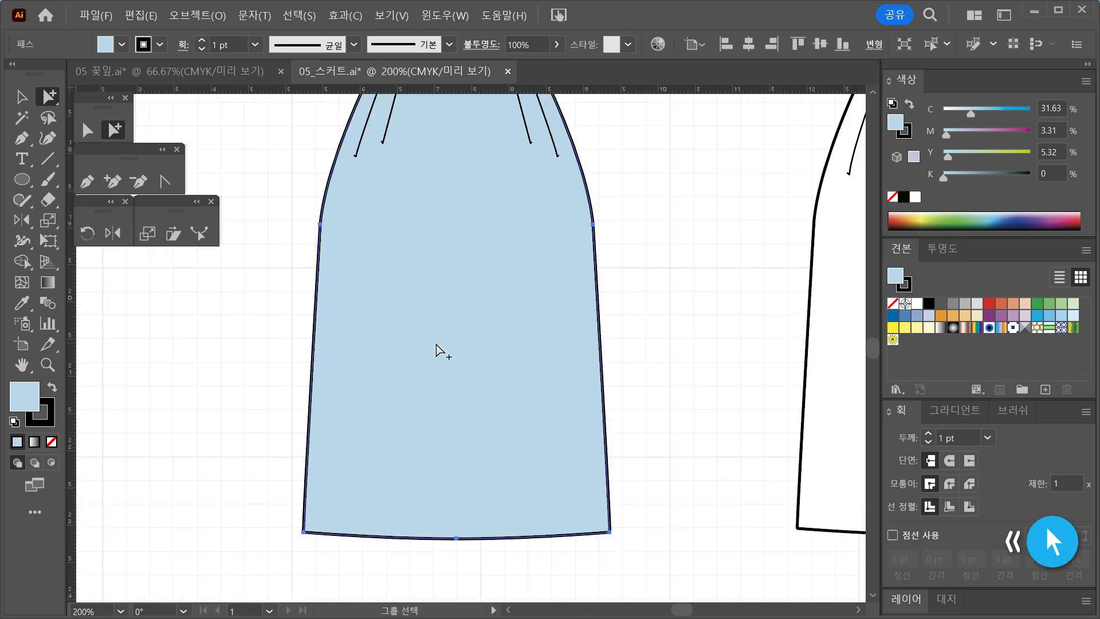
left_click_drag(447, 341, 446, 389)
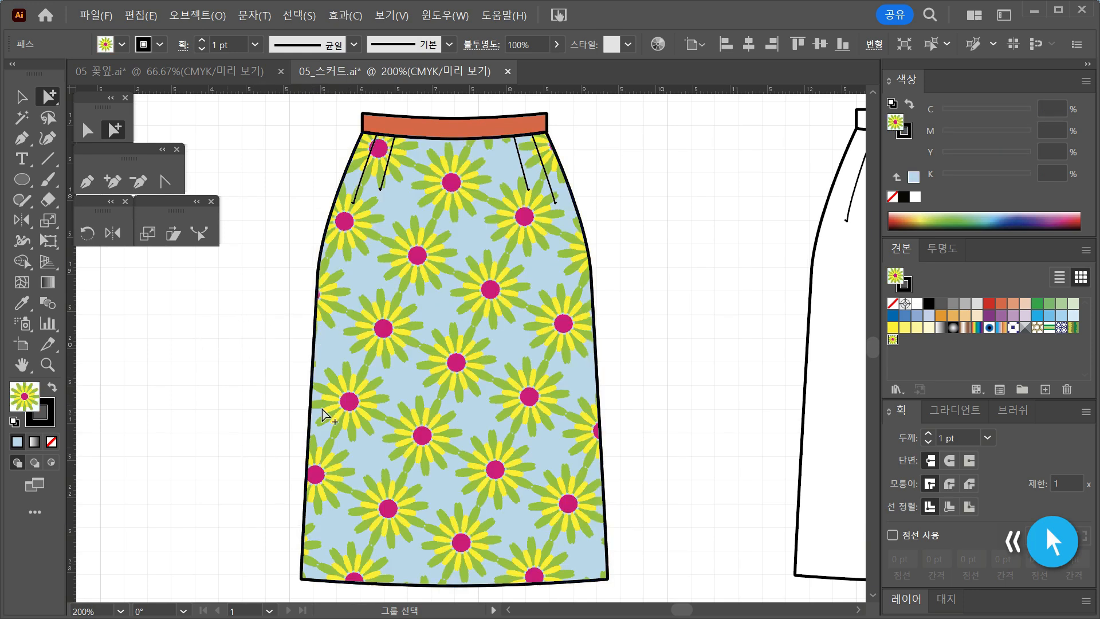
left_click(324, 400)
left_click(452, 376)
left_click(479, 376)
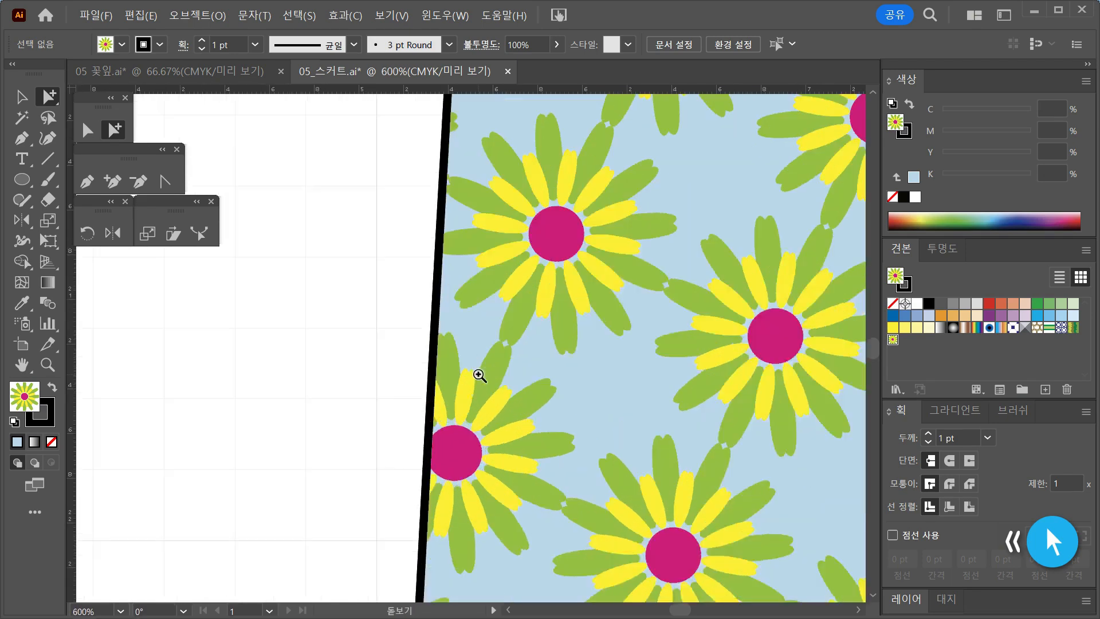
left_click(479, 376)
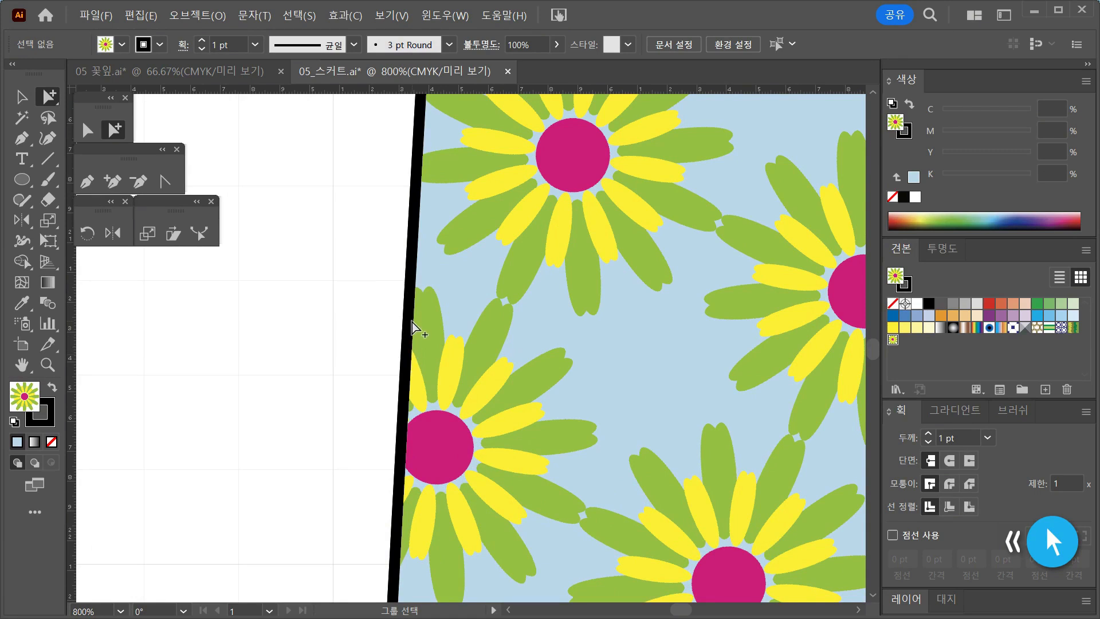
left_click(651, 356, "ctrl+alt")
left_click(650, 356, "ctrl+alt")
left_click(651, 356, "ctrl+alt")
left_click(456, 373, "ctrl+alt")
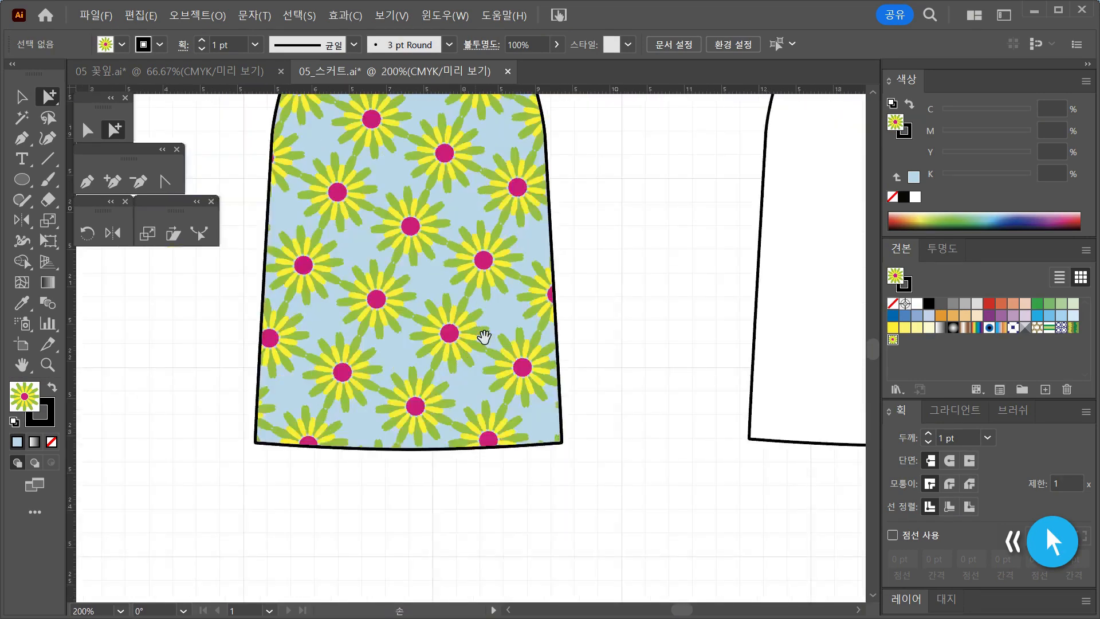
Step: Remove the patterned copy and set the stroke of the front skirt's light blue background body to none
left_click_drag(475, 329, 553, 426)
left_click(553, 427)
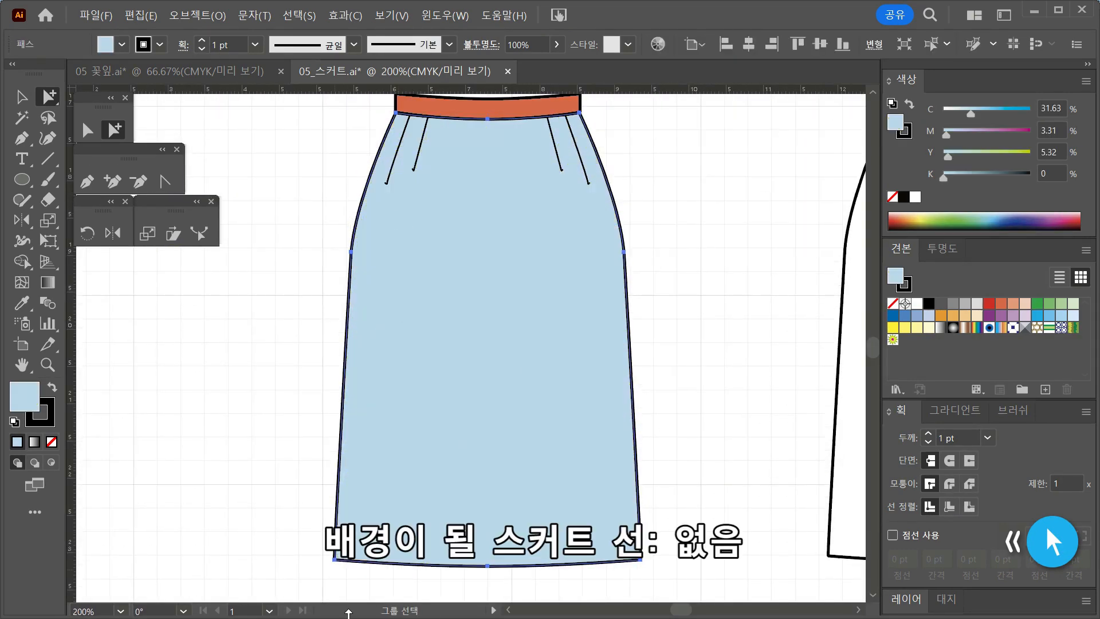
left_click(893, 303)
left_click(737, 331)
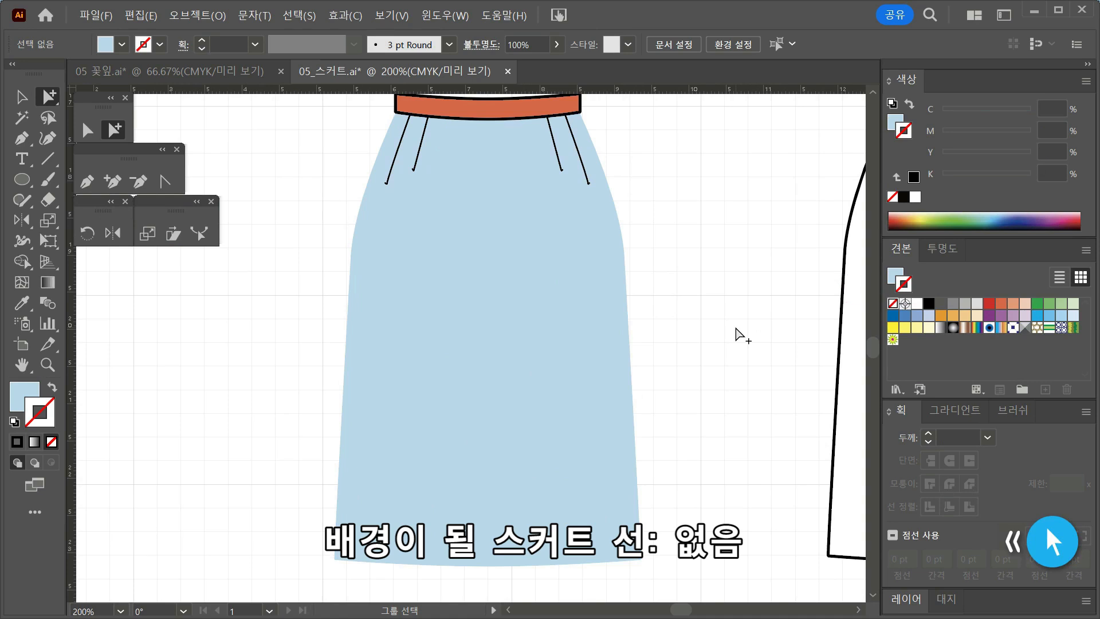
Step: Paste the flower-patterned body exactly in front of the light blue background body and deselect it
key("ctrl+f")
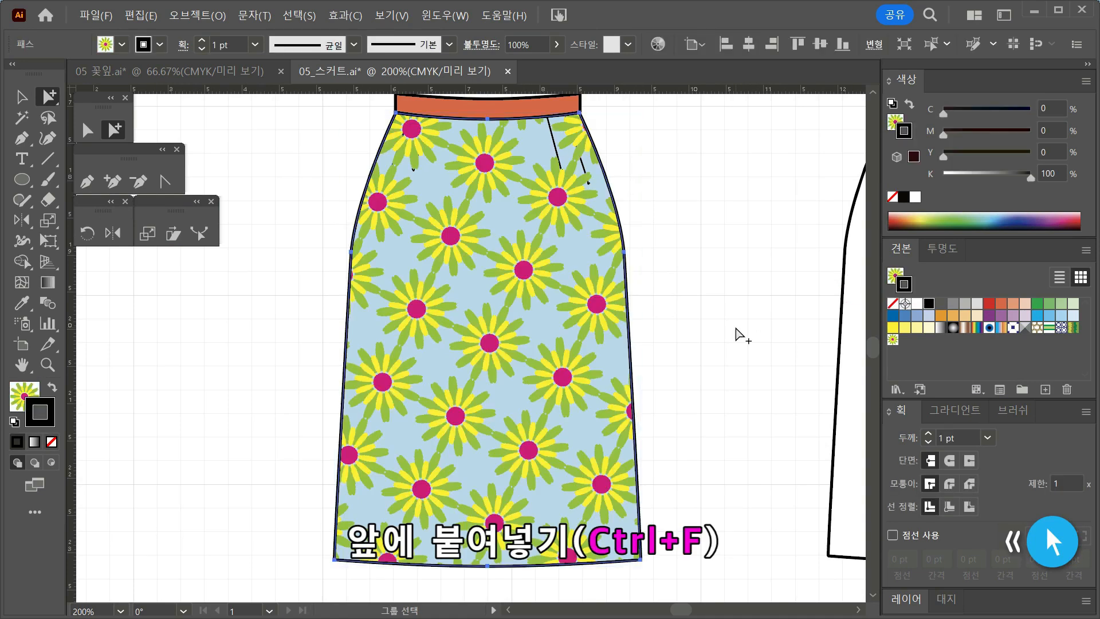
left_click(739, 334)
key("ctrl+minus")
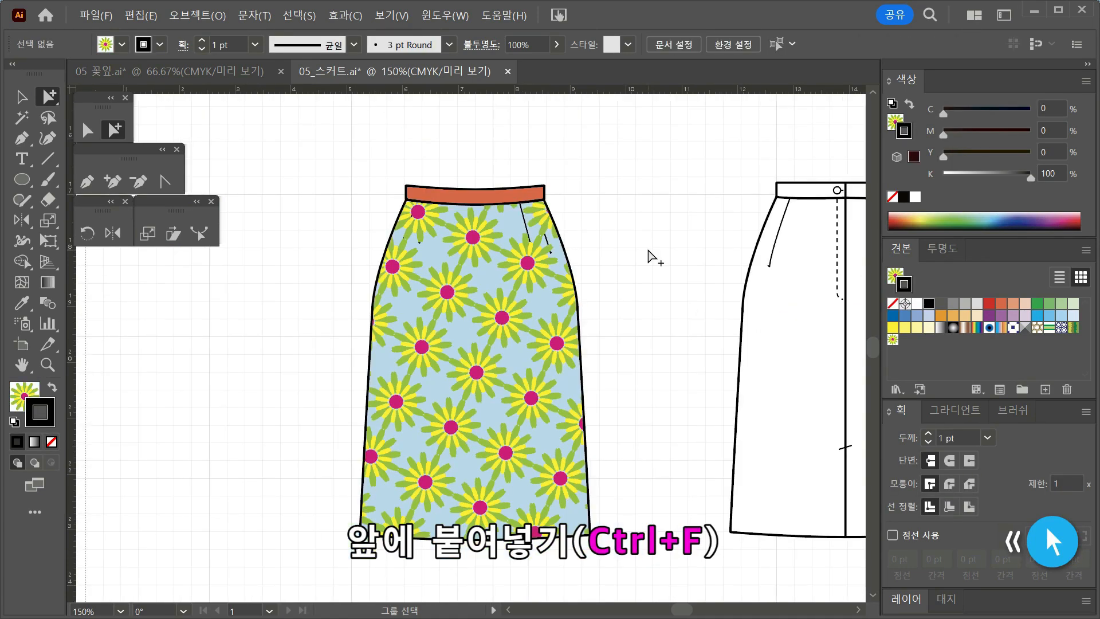
Step: Select the front skirt's upper area to check the darts lying behind the flower pattern, and deselect it again
key("ctrl+plus")
key("ctrl+plus")
mouse_move(258, 230)
left_mouse_down()
mouse_move(298, 255)
mouse_move(317, 304)
left_mouse_up()
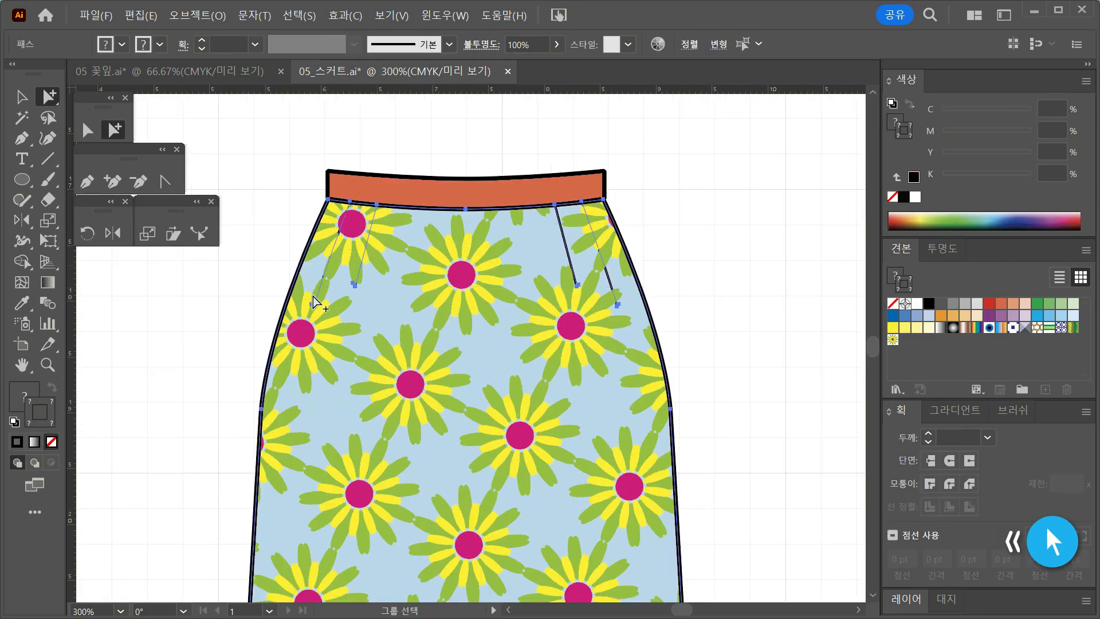
left_click(671, 276)
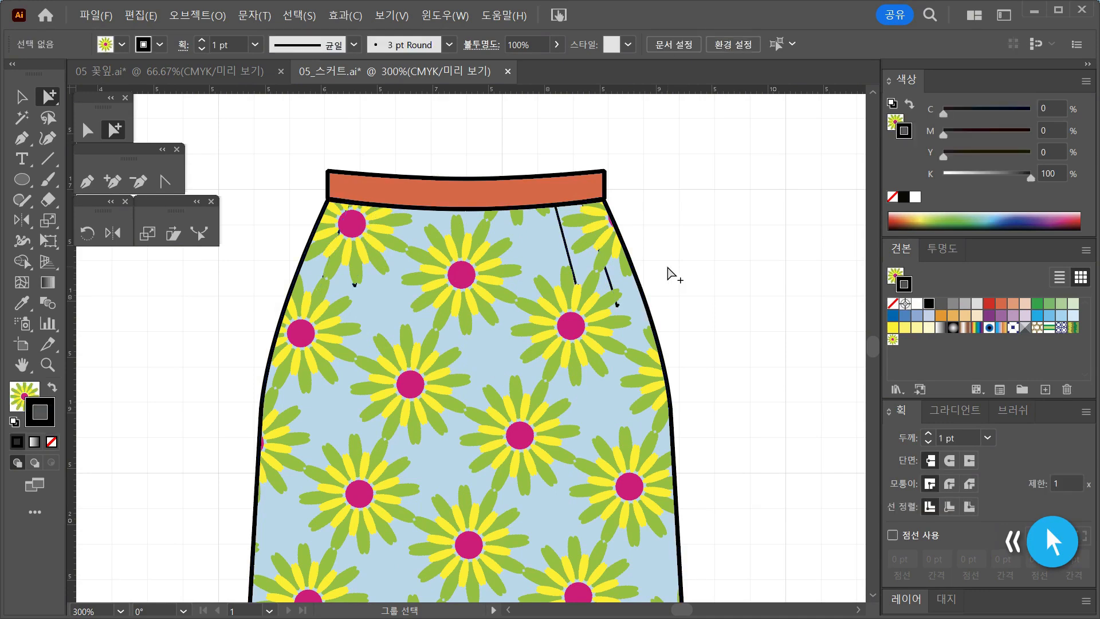
Step: Select the front skirt's flower-patterned body together with its light blue body and send both to the back, behind the darts
key("ctrl+minus")
key("ctrl+minus")
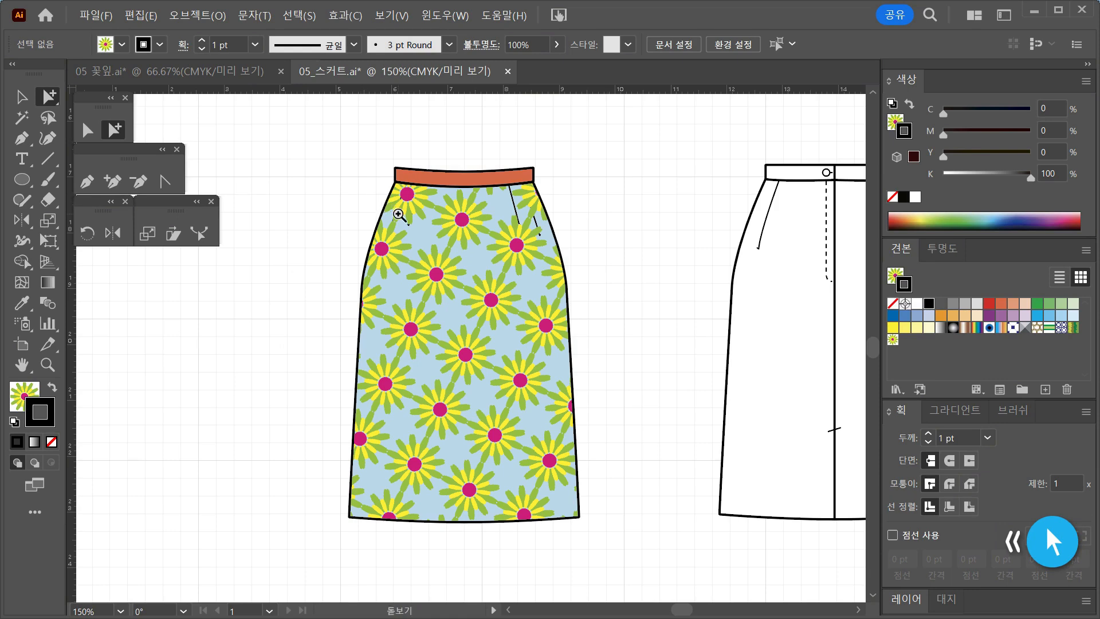
key("ctrl+plus")
key("ctrl+plus")
left_click_drag(552, 370, 538, 325)
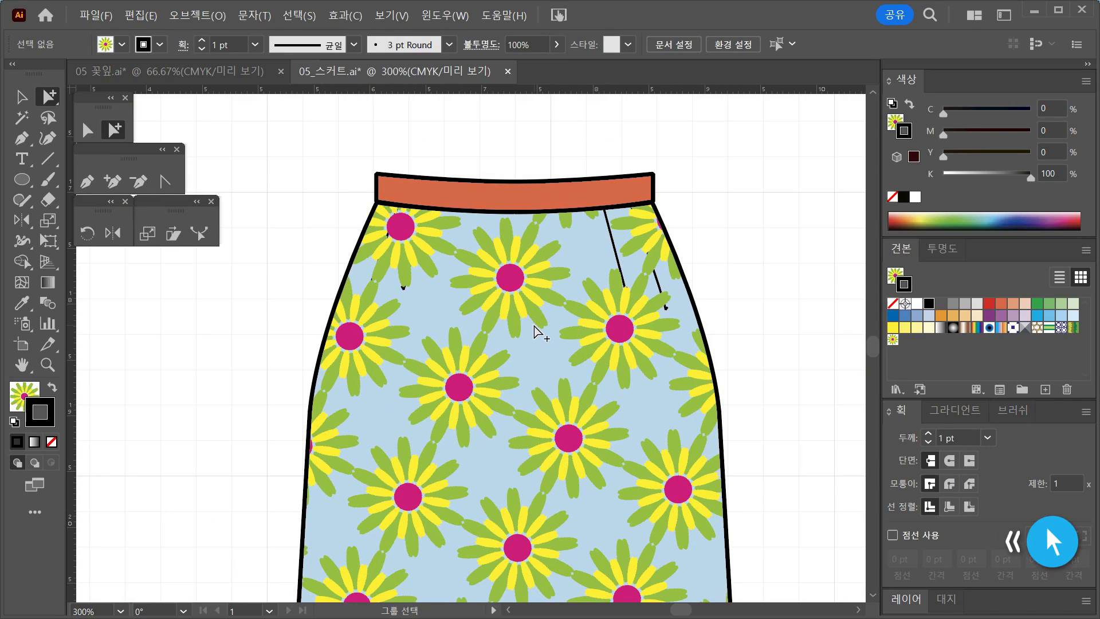
left_click_drag(531, 320, 501, 250)
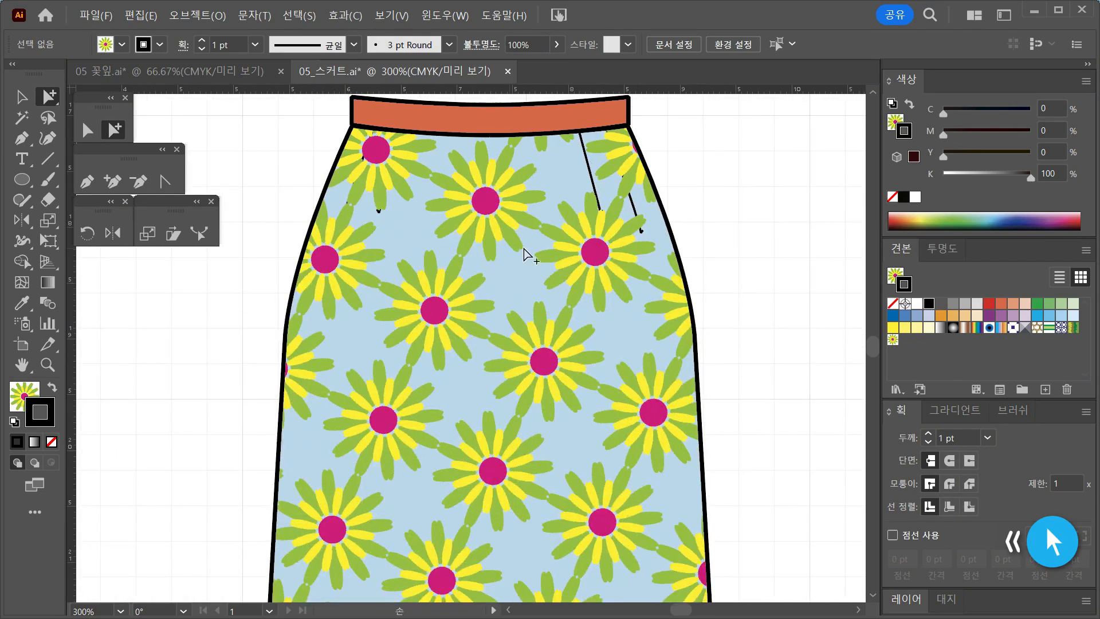
left_click_drag(779, 416, 629, 311)
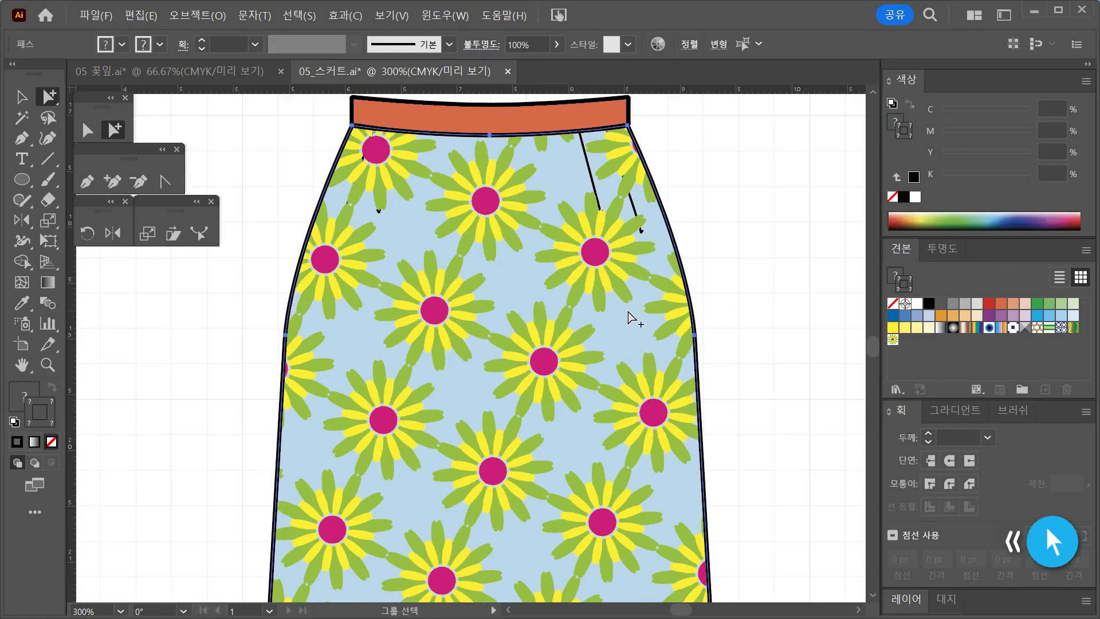
right_click(628, 312)
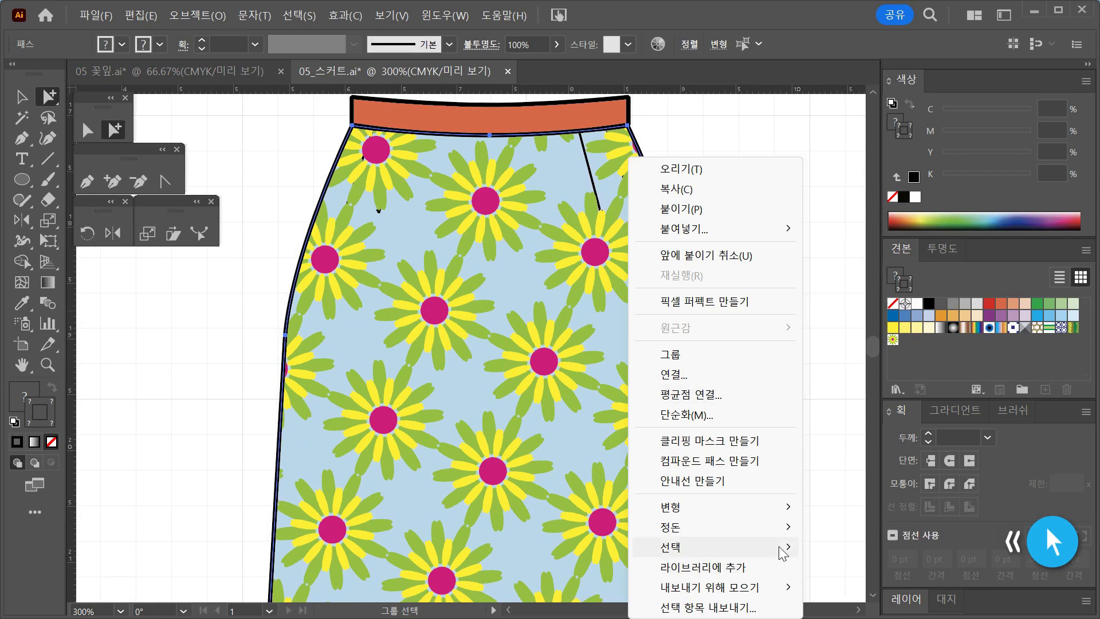
mouse_move(779, 530)
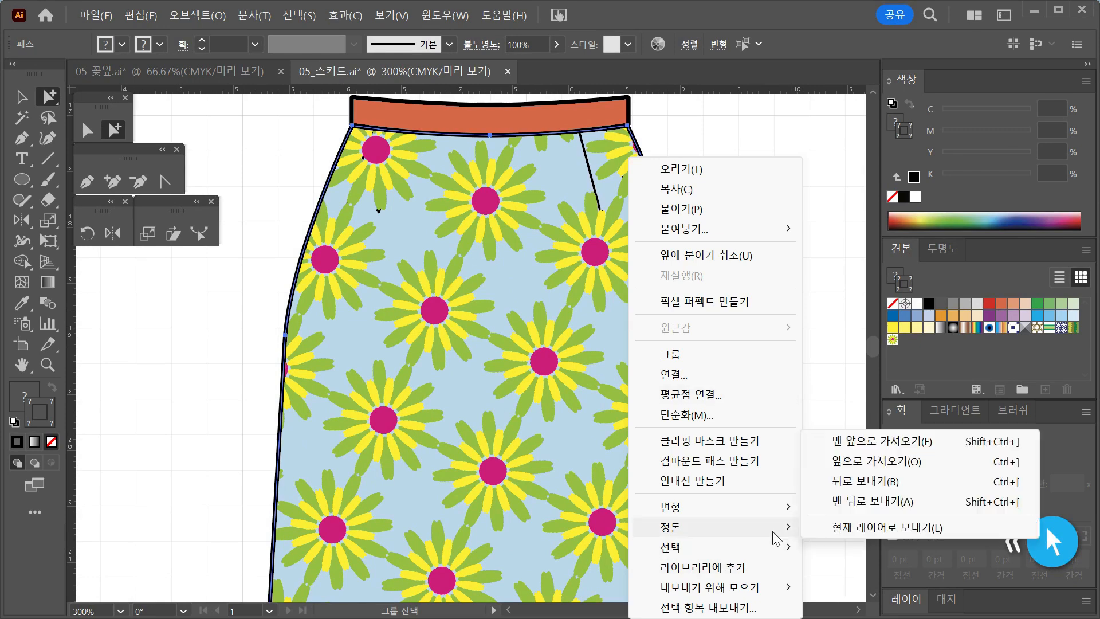
left_click(854, 502)
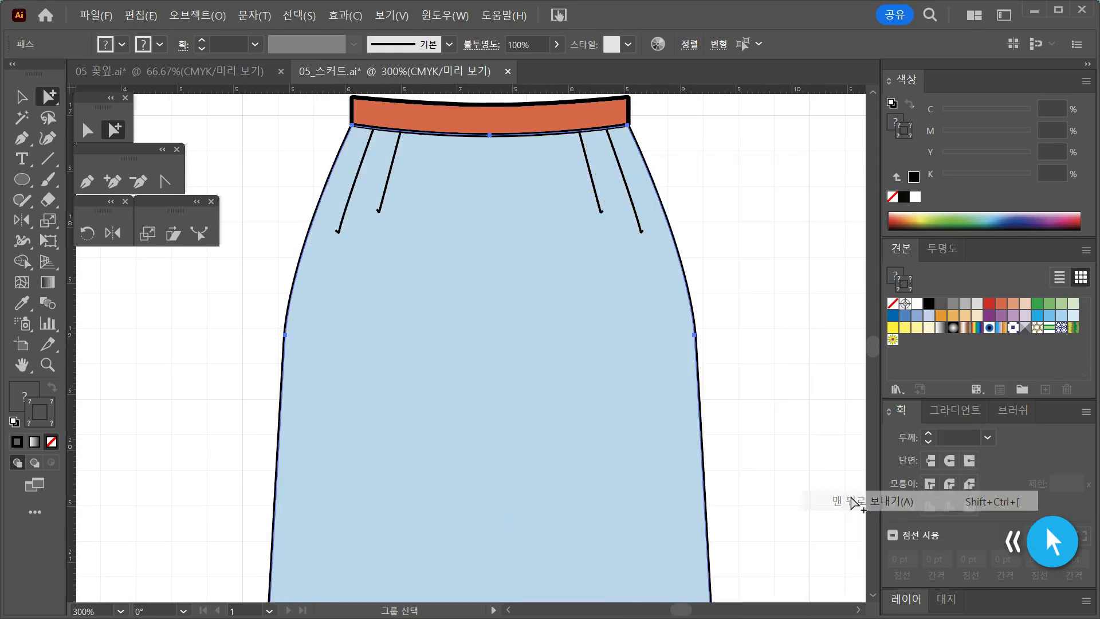
left_click(797, 371)
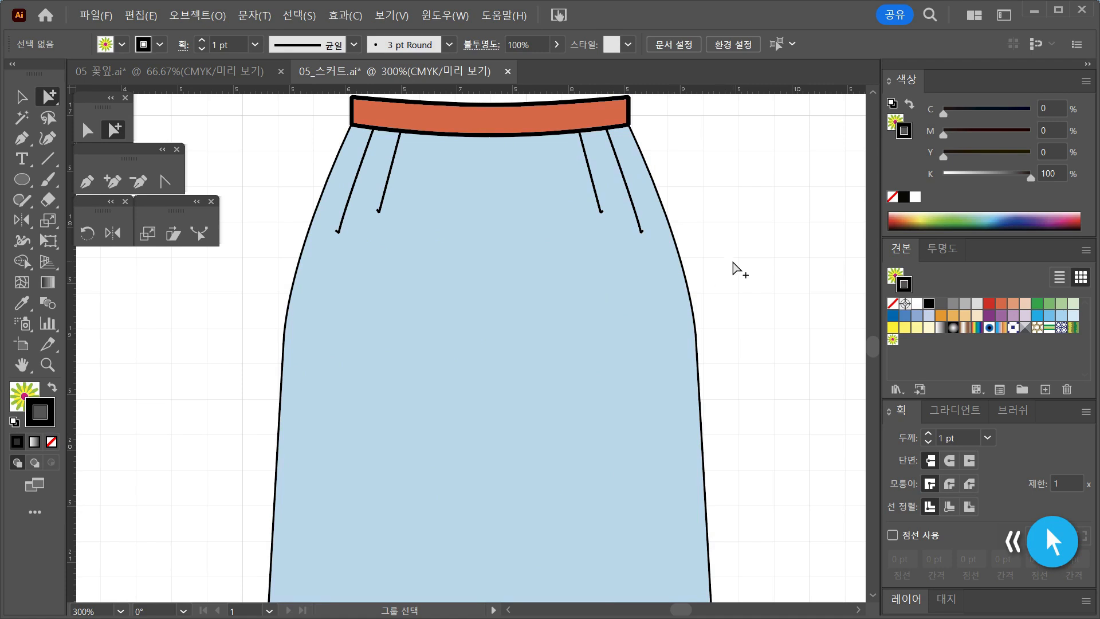
left_click(611, 322)
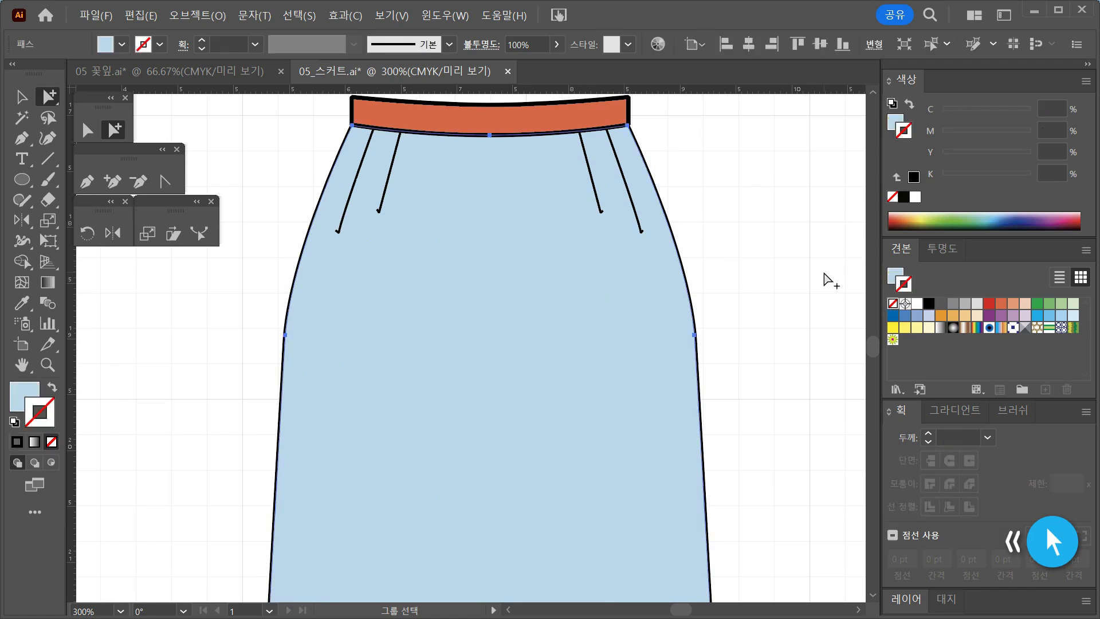
left_click_drag(773, 366, 649, 294)
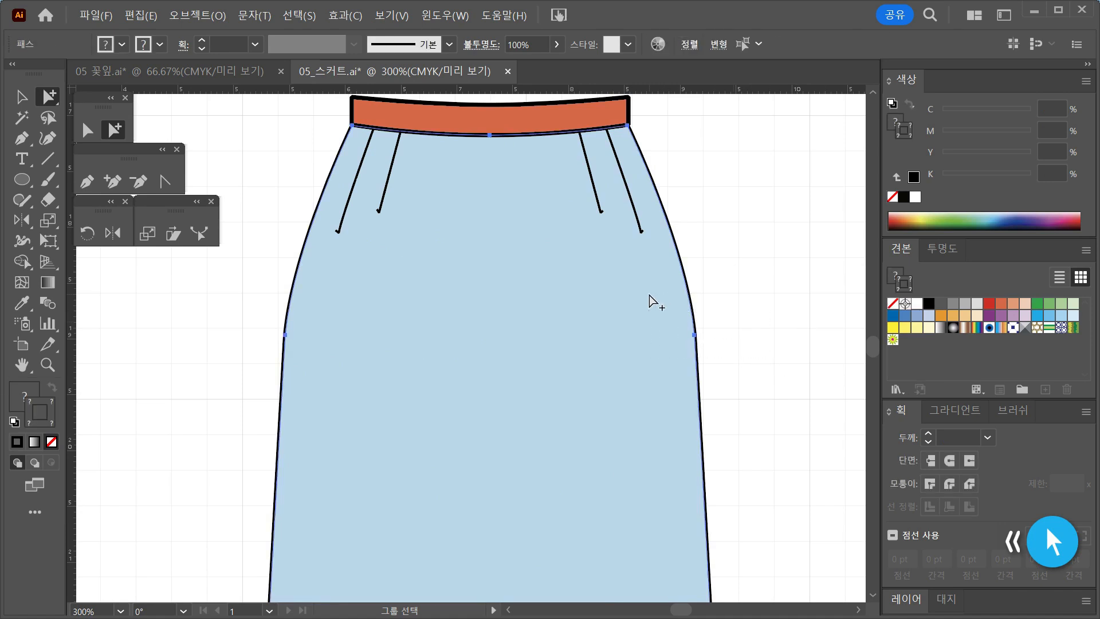
left_click(805, 224)
left_click(592, 356)
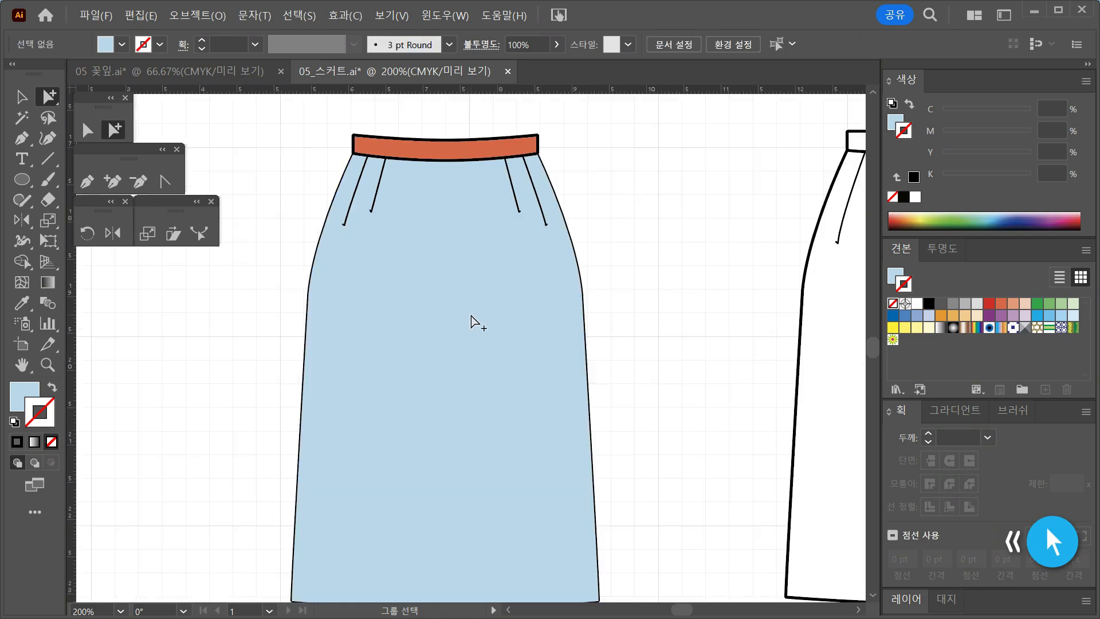
right_click(471, 315)
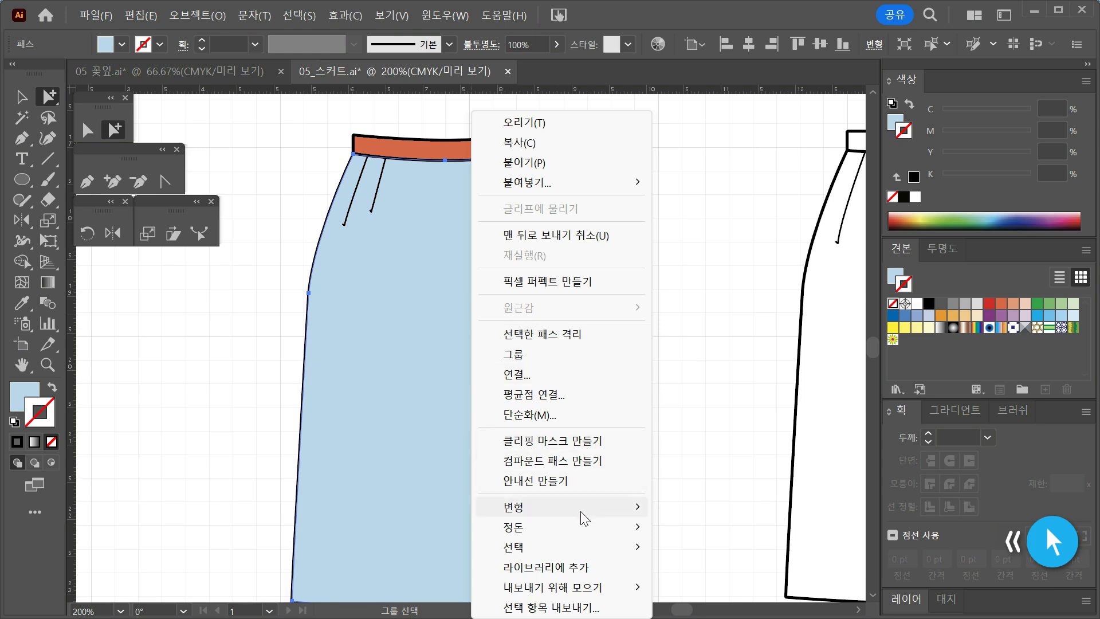
mouse_move(573, 532)
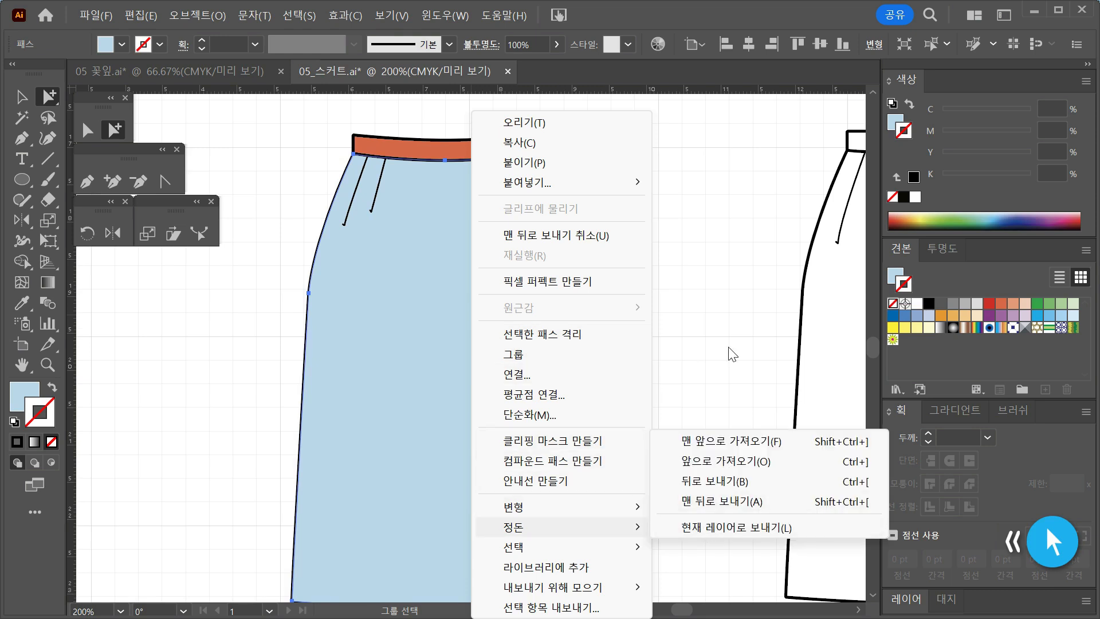
left_click(726, 314)
left_click(727, 314)
left_click(444, 443, "ctrl+alt")
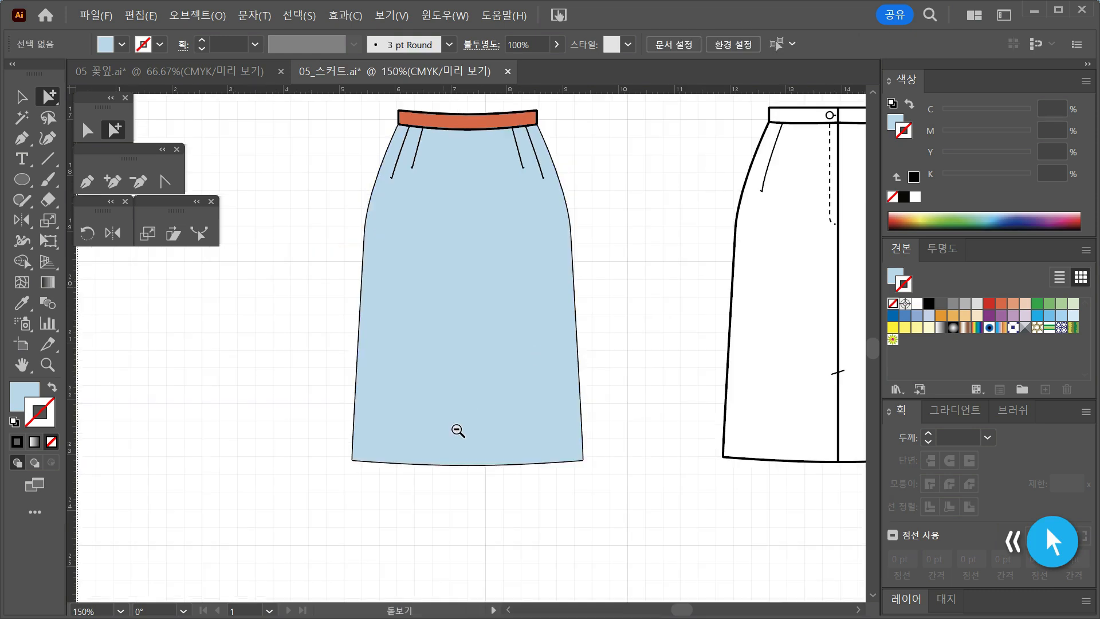
left_click_drag(619, 351, 565, 411)
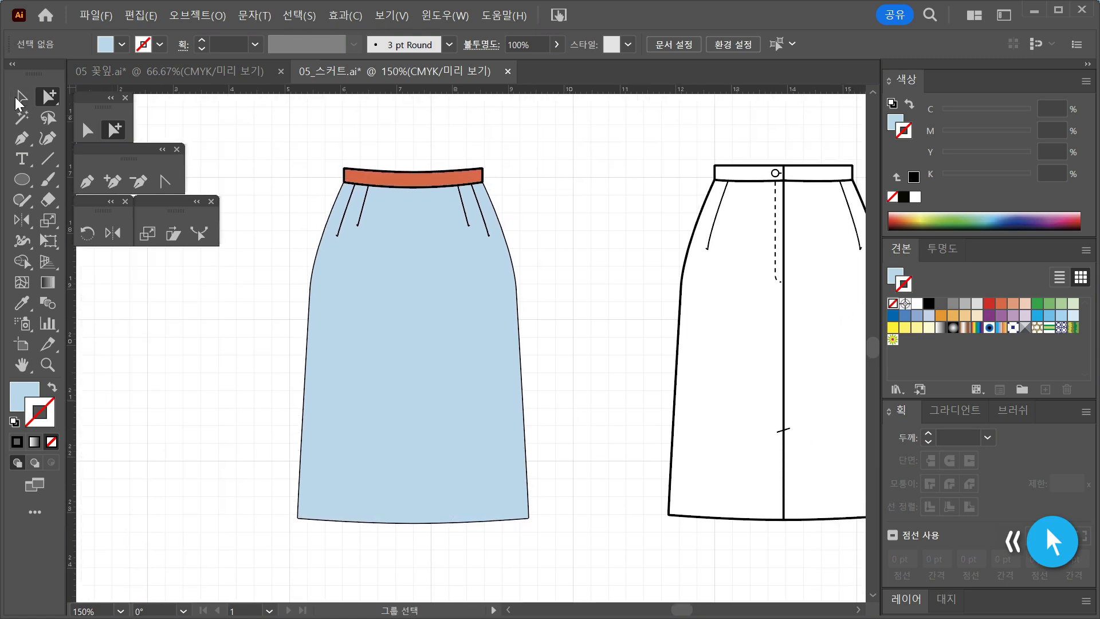
Step: Select the entire front skirt and ungroup it
left_click(20, 97)
left_click_drag(268, 129, 549, 404)
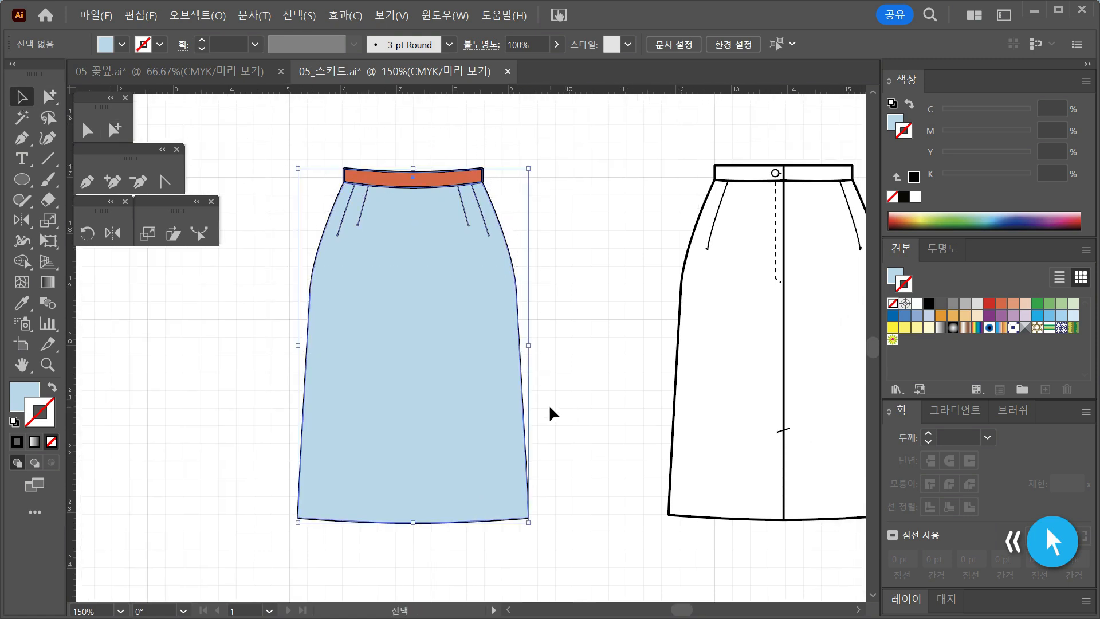
right_click(486, 353)
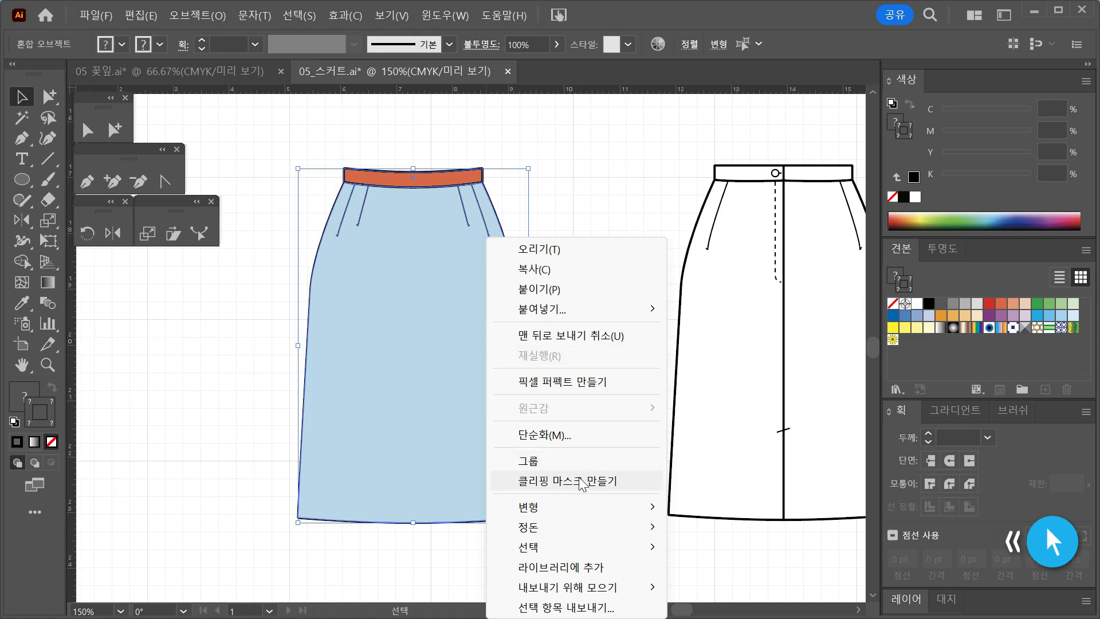
left_click_drag(273, 139, 591, 578)
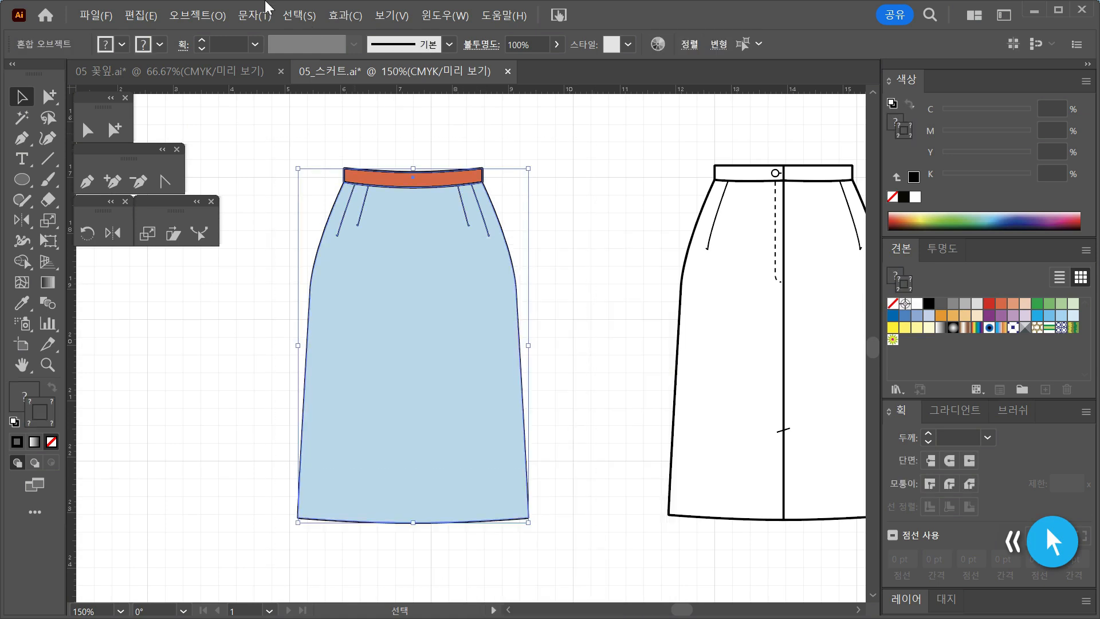
left_click(217, 17)
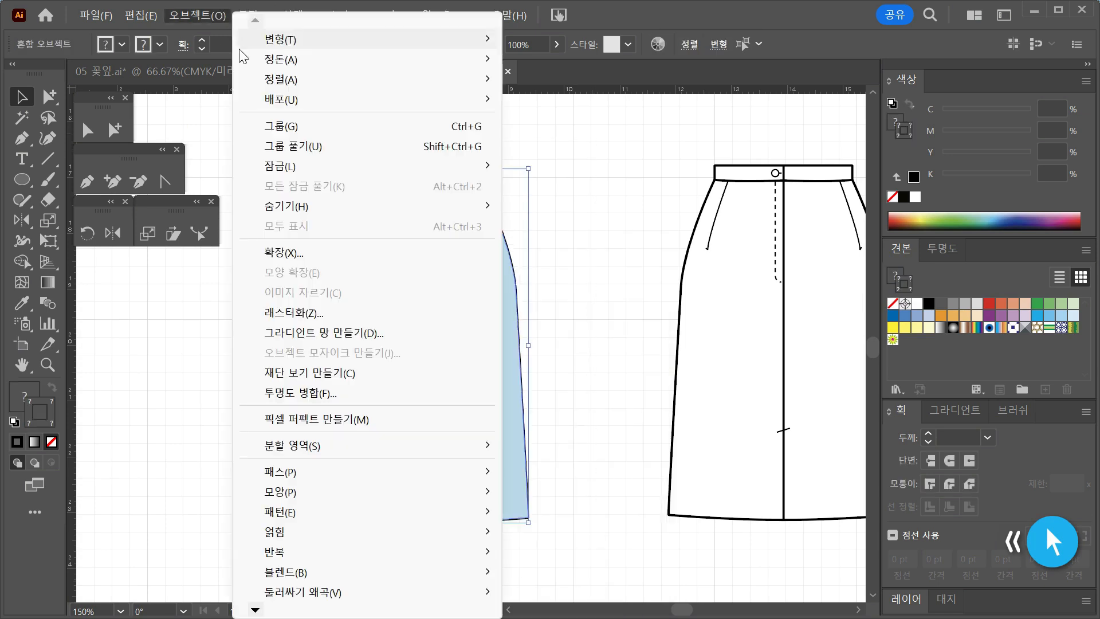
left_click(312, 152)
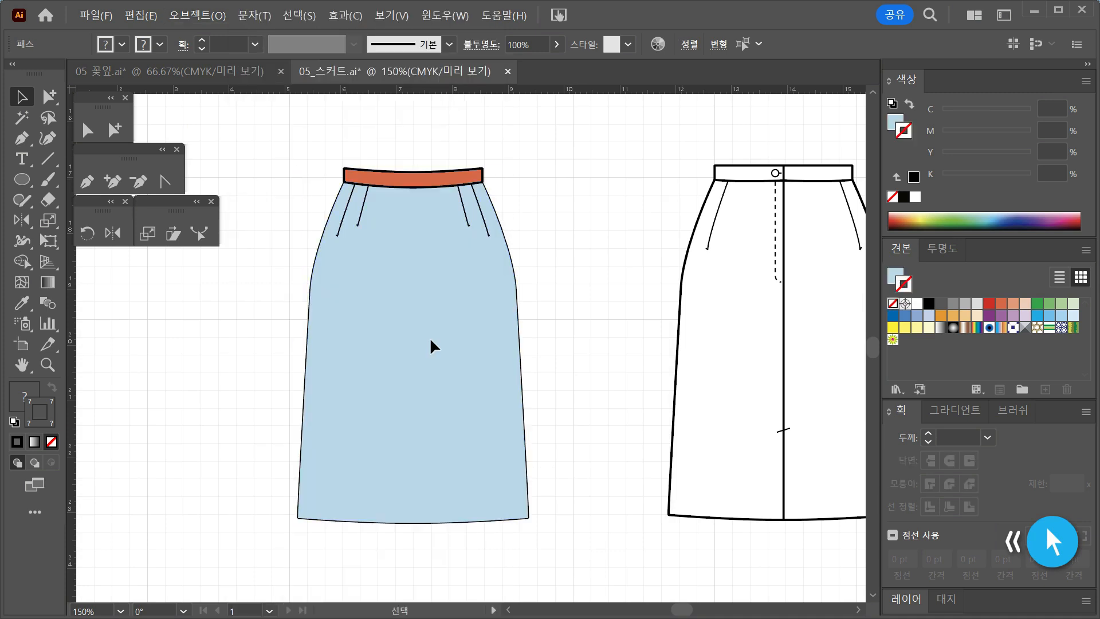
Step: Send only the front skirt's light blue body to the back, behind the flower-patterned body, and deselect it
left_click(463, 353)
left_click(566, 322)
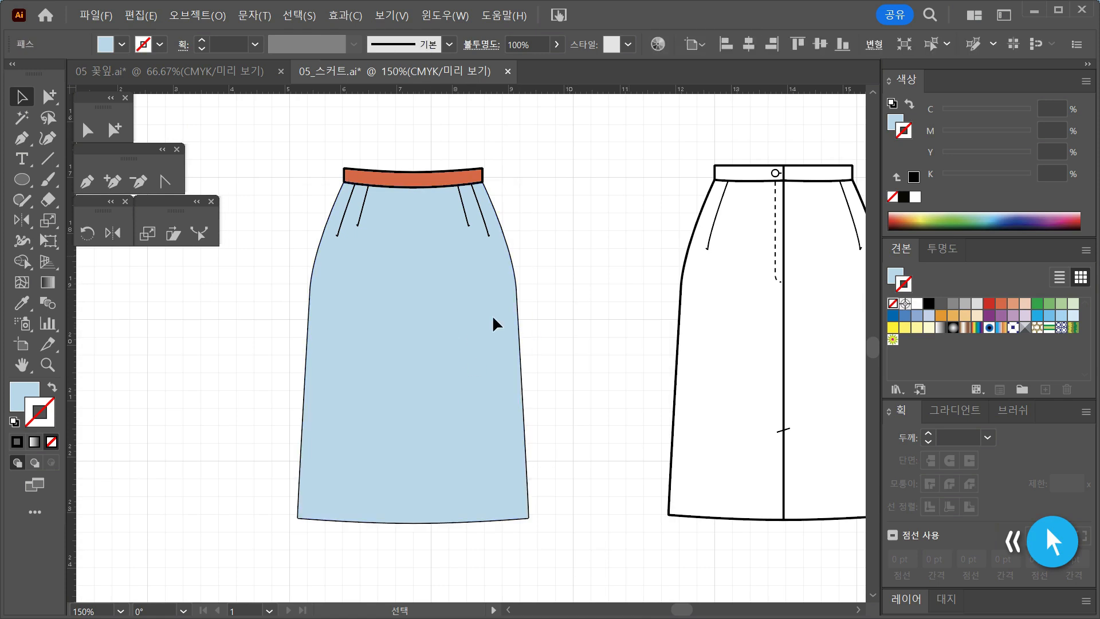
left_click(417, 256)
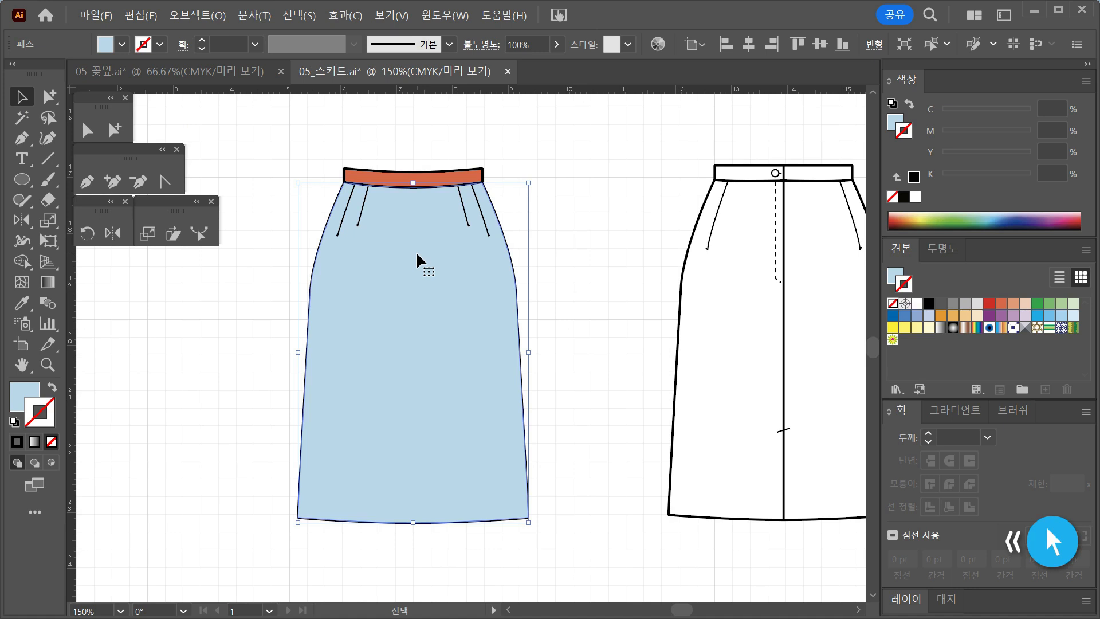
right_click(417, 252)
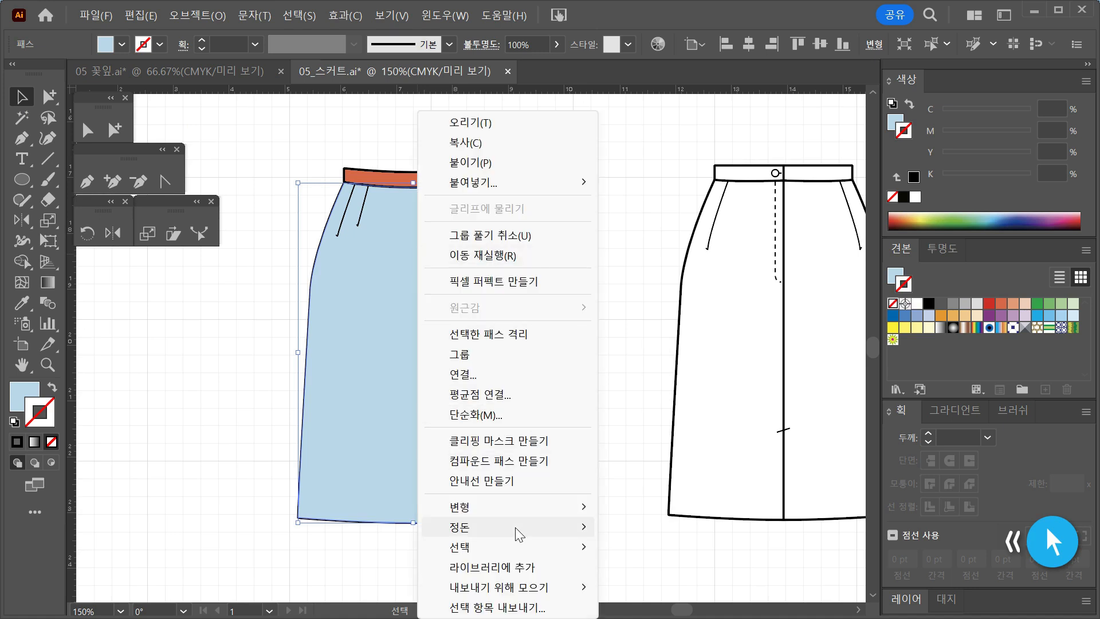
mouse_move(514, 527)
left_click(649, 502)
left_click(617, 366)
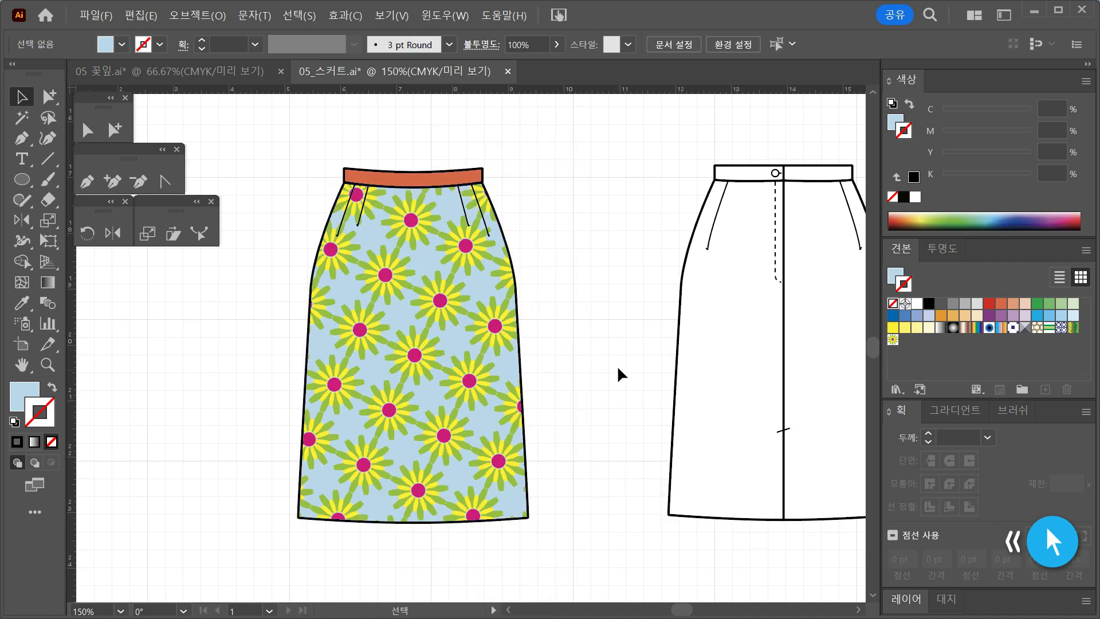
Step: Group all parts of the front skirt together again and deselect the group
left_click_drag(322, 151, 558, 558)
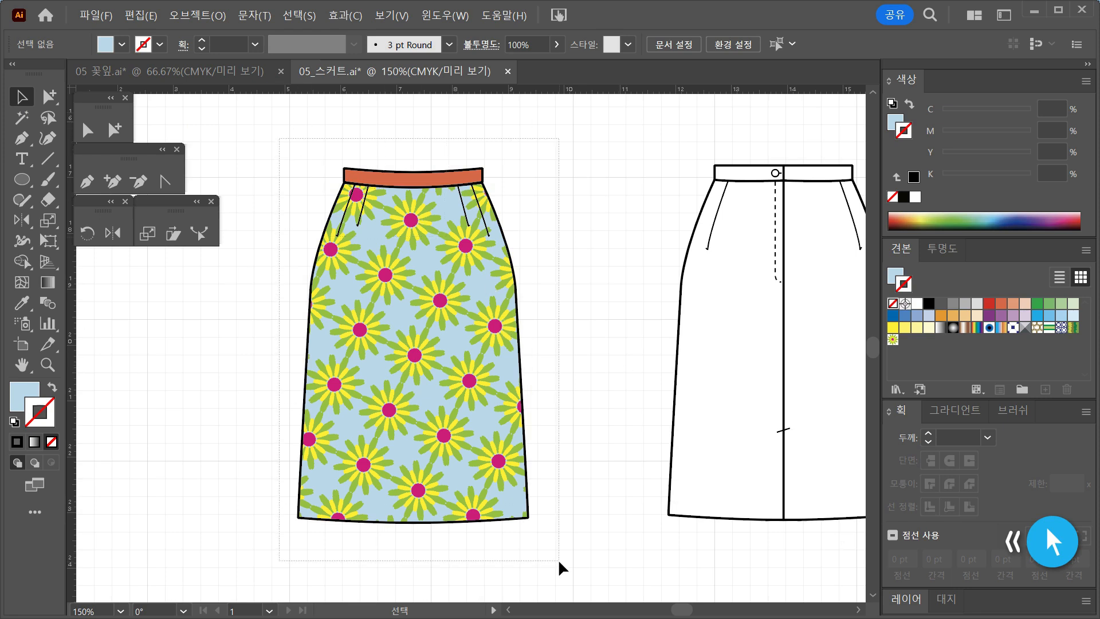
right_click(432, 431)
left_click(524, 355)
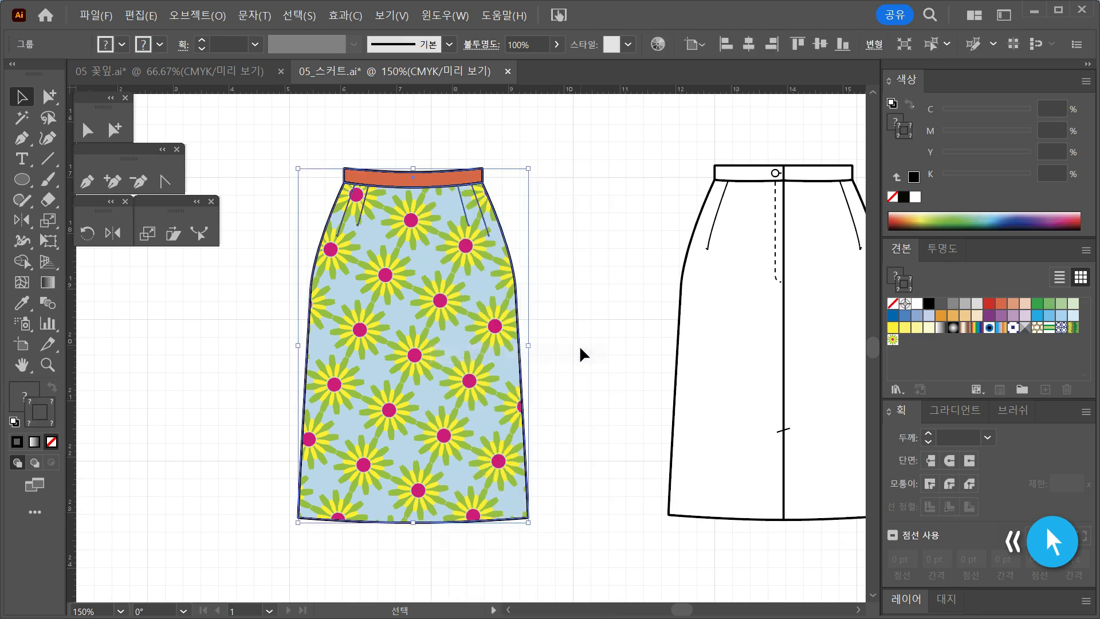
left_click(596, 345)
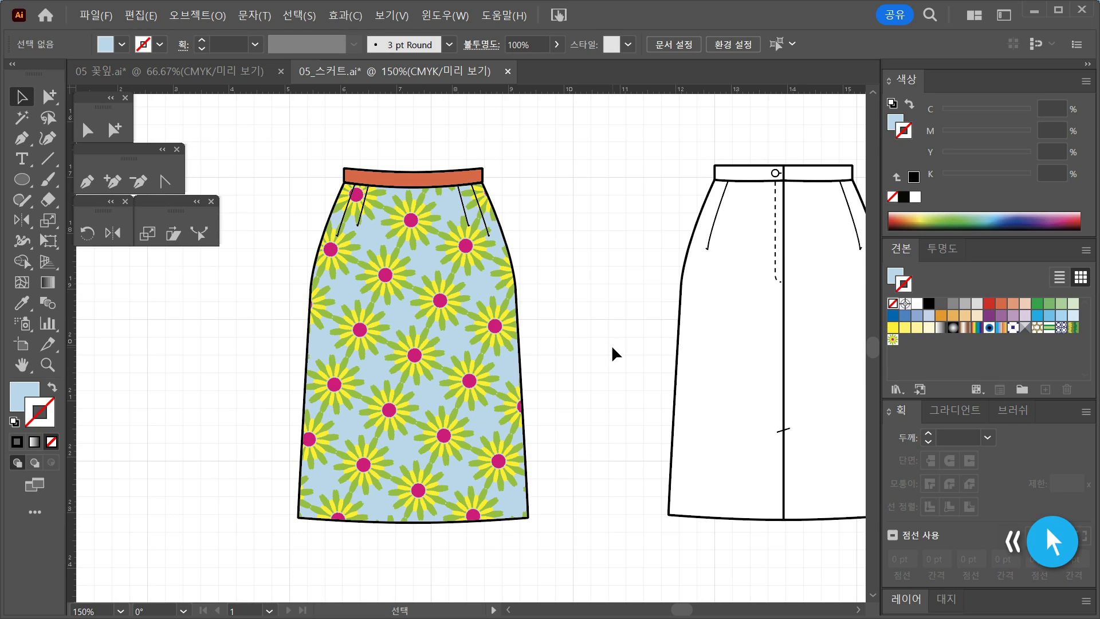
key("space")
left_click_drag(611, 344, 550, 339)
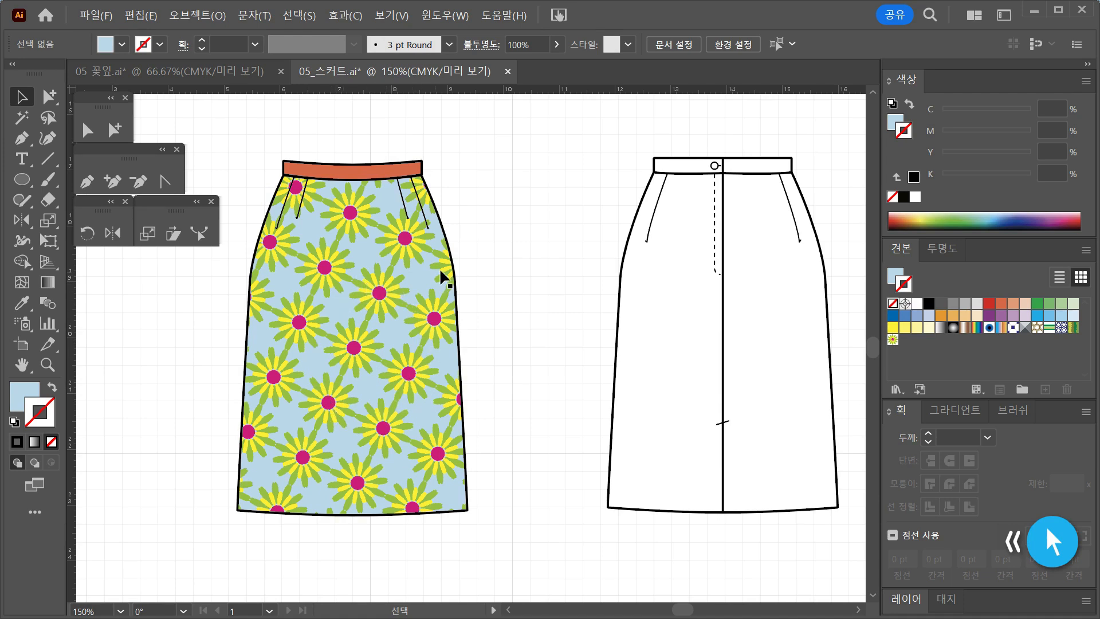
left_click_drag(526, 305, 482, 309)
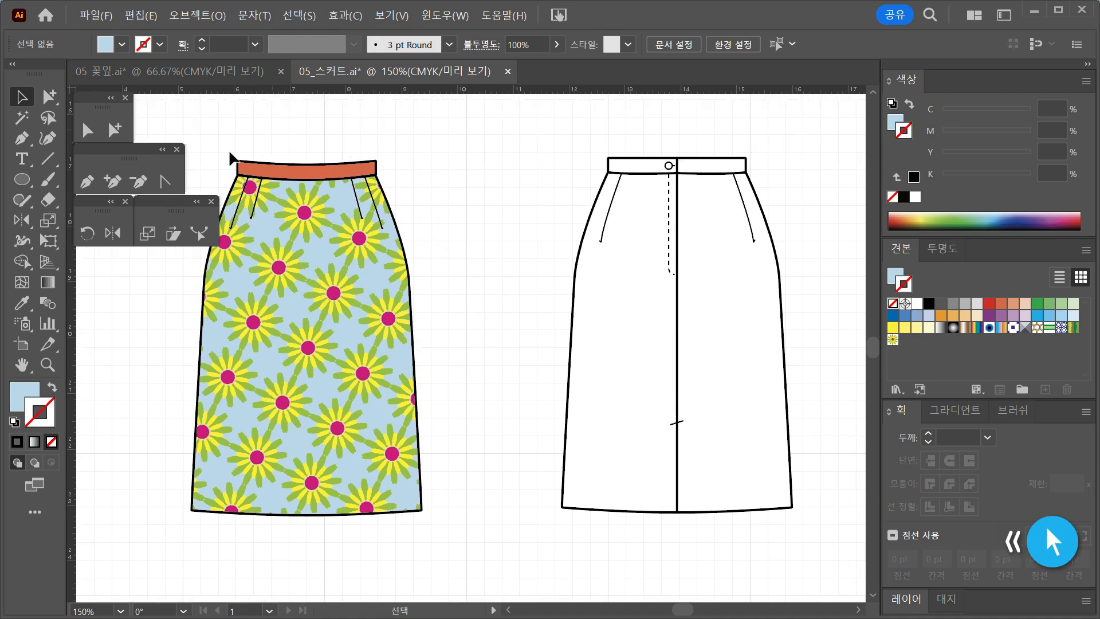
left_click(49, 97)
left_click_drag(516, 328, 602, 389)
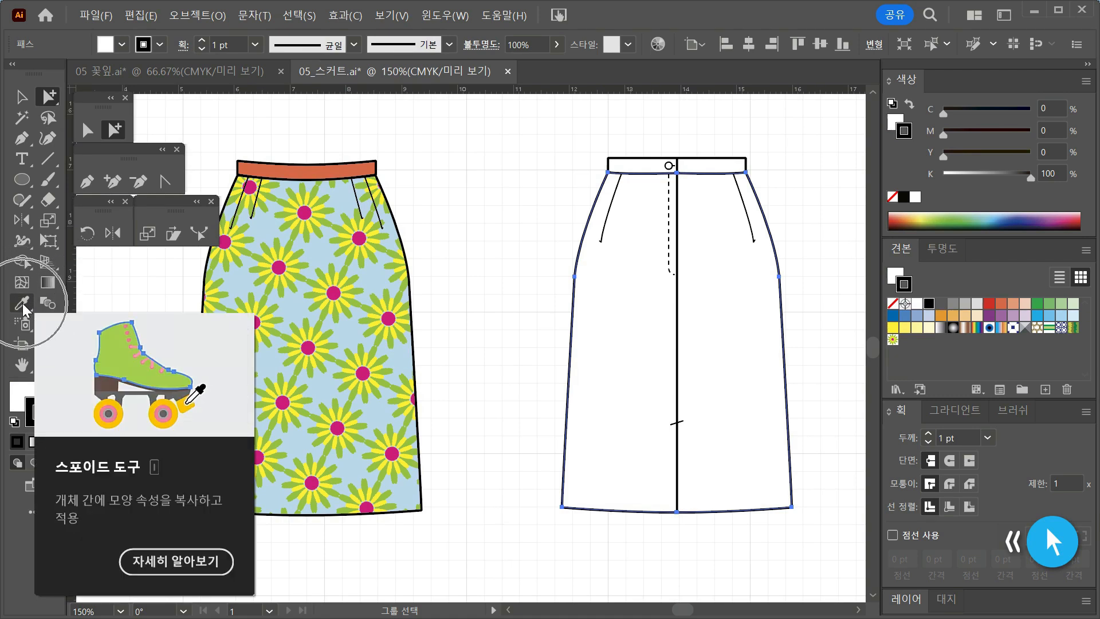
left_click(489, 239)
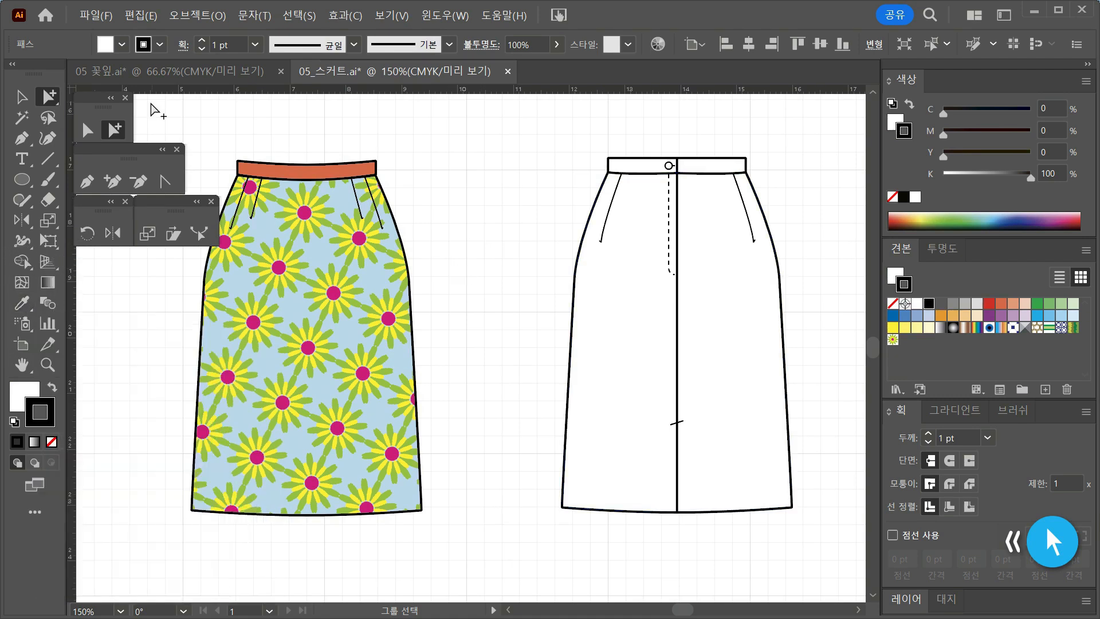
left_click(155, 109)
Step: Ungroup the back skirt and select its white body on its own
left_click(22, 97)
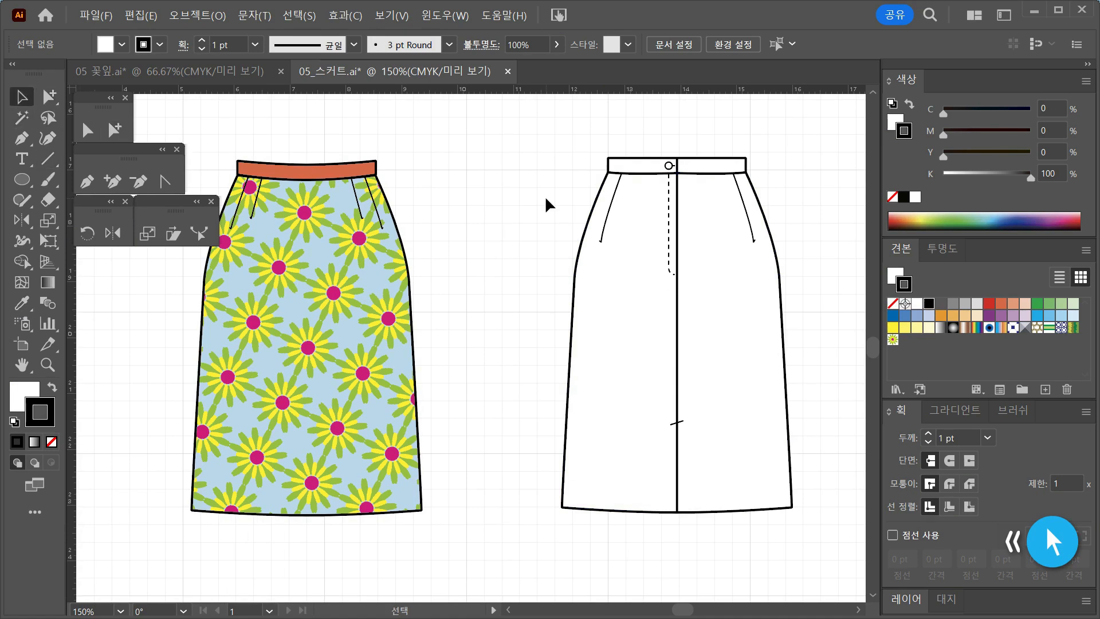
left_click(659, 360)
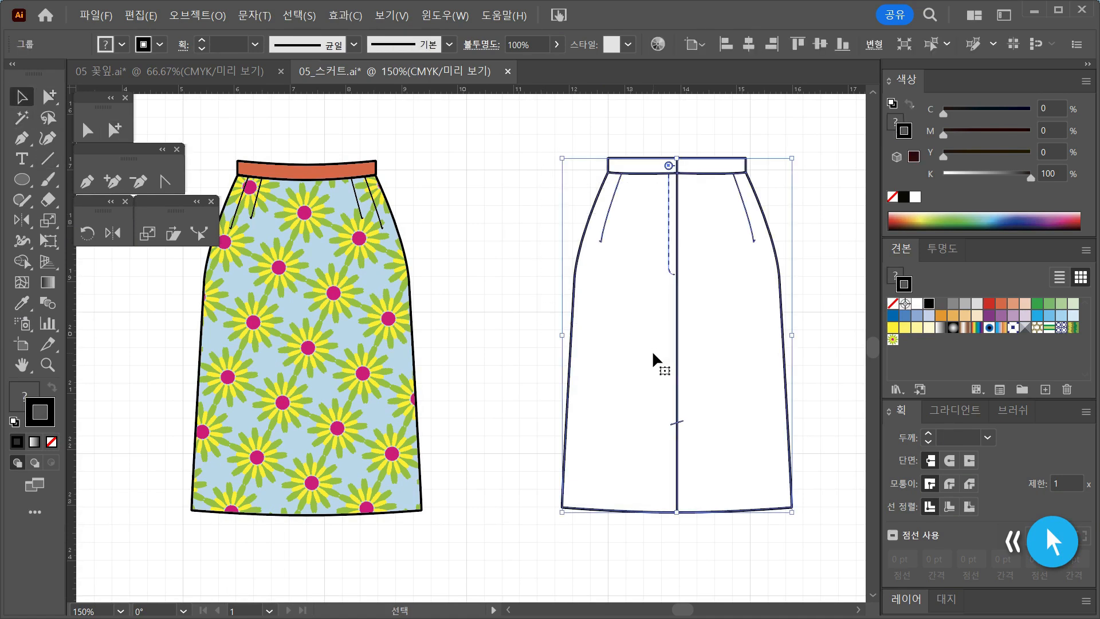
right_click(653, 360)
left_click(699, 453)
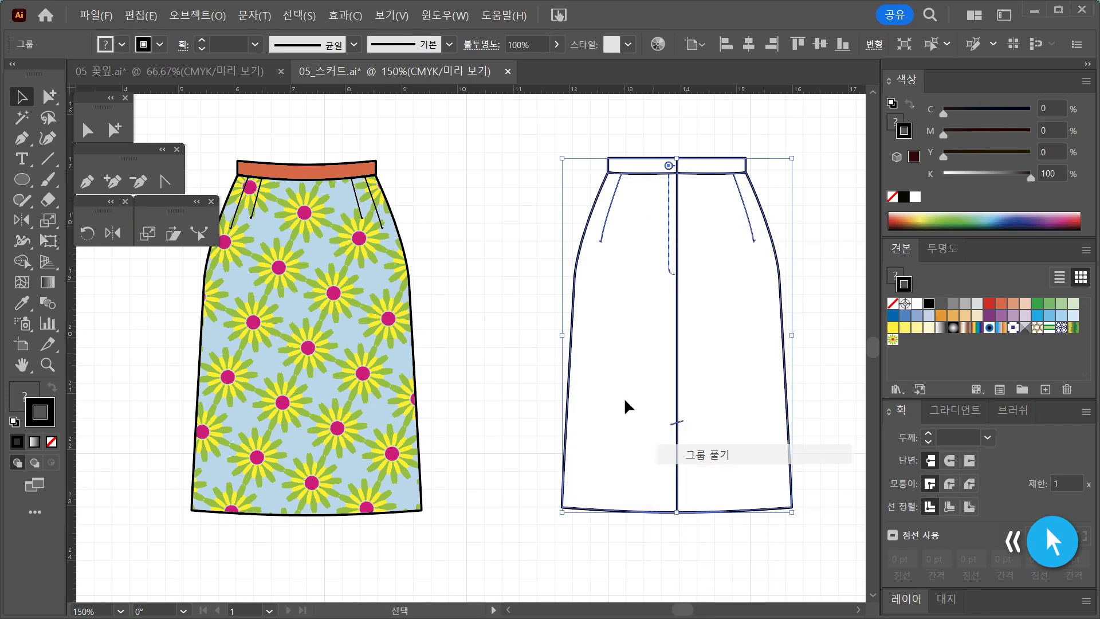
left_click(515, 344)
left_click(622, 347)
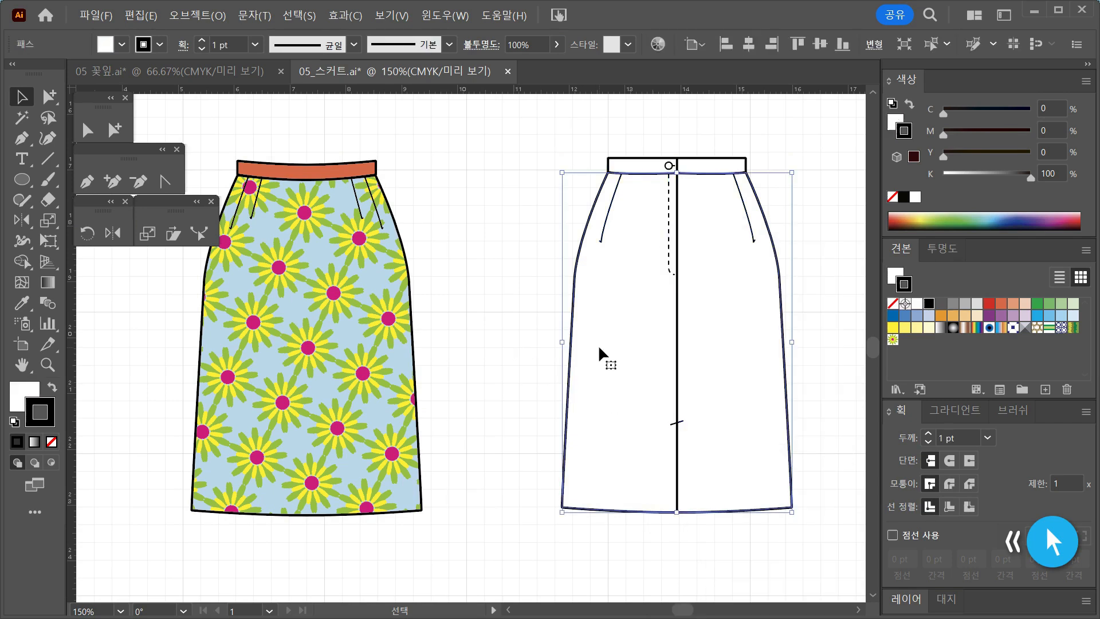
Step: Fill the back skirt's white body with the flower pattern sampled from the front skirt's body
left_click(496, 381)
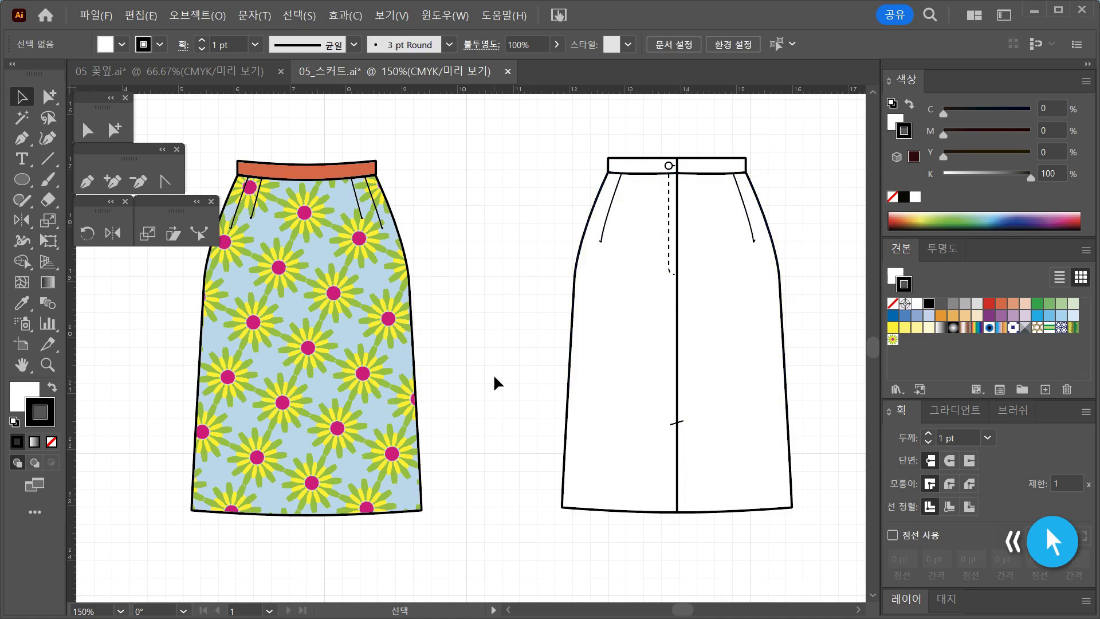
left_click(614, 384)
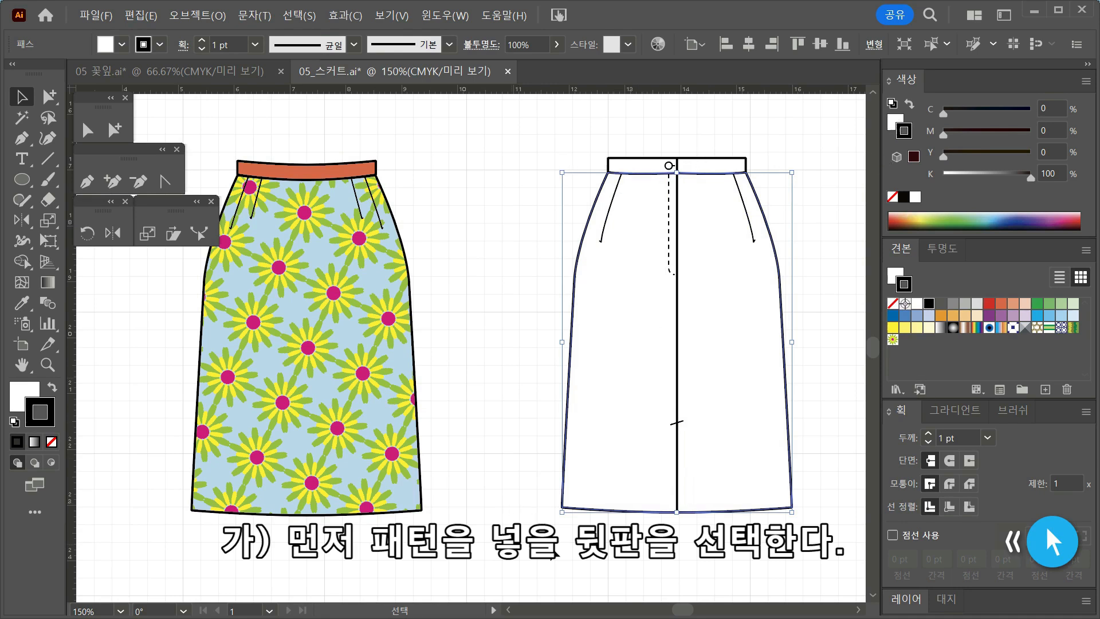
left_click(13, 304)
left_click(369, 376)
left_click(370, 377)
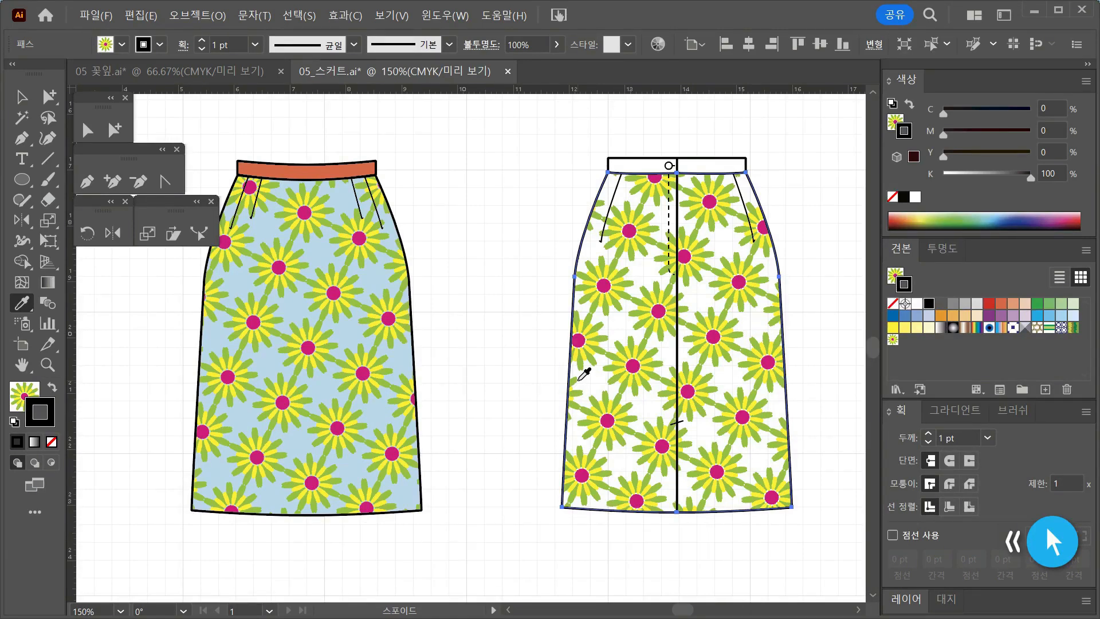
Step: Fill the back skirt's waistband with the orange-red sampled from the front skirt's waistband
key("v")
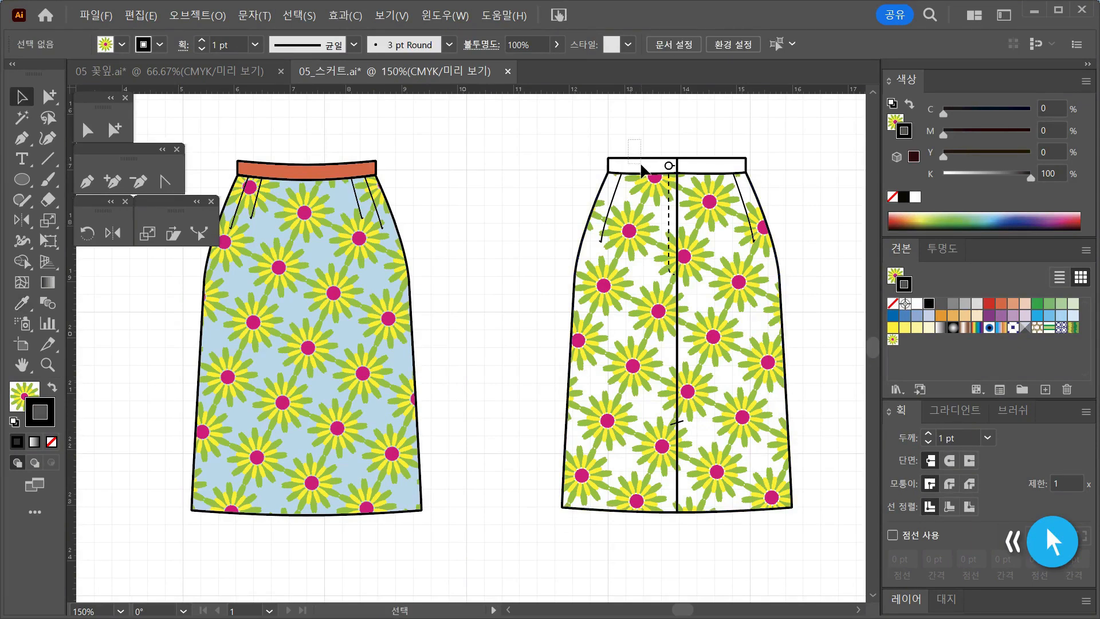
left_click(644, 166)
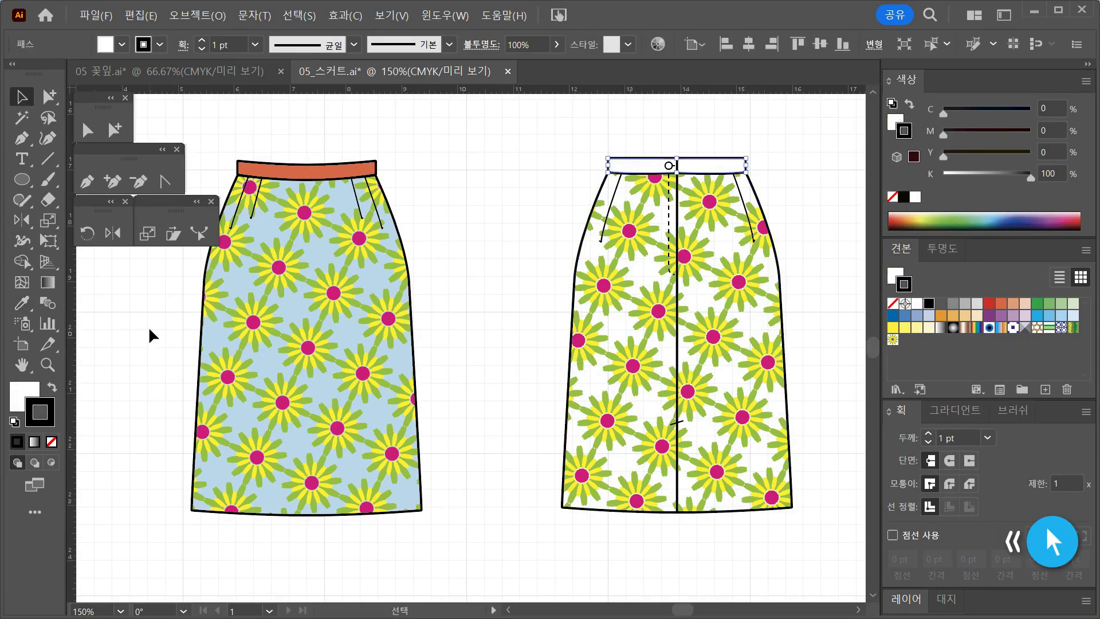
left_click(21, 303)
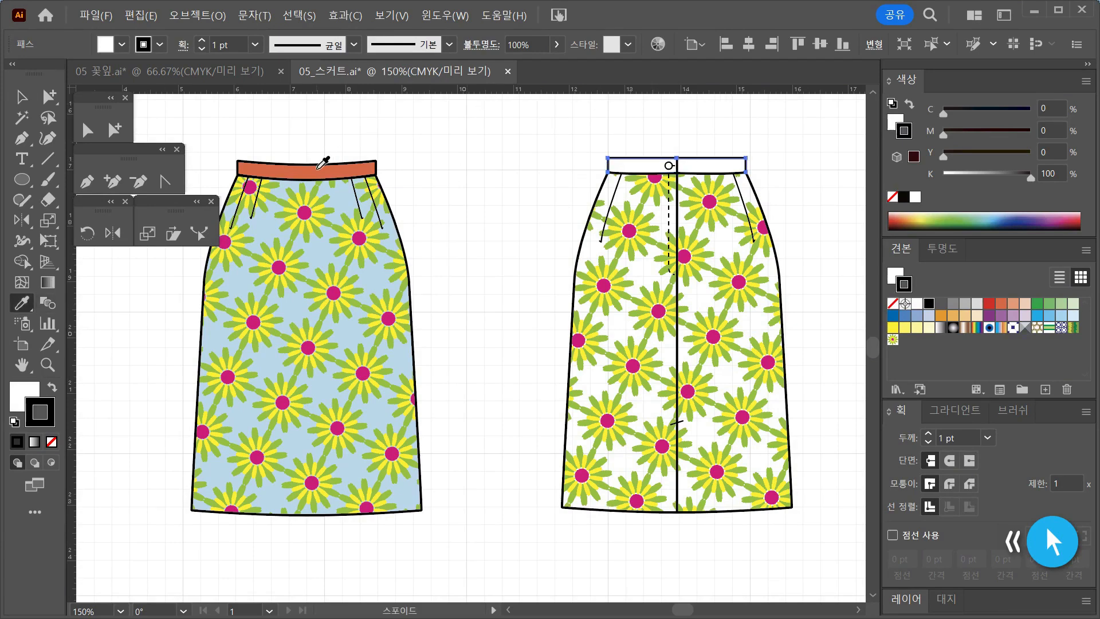
left_click(320, 169)
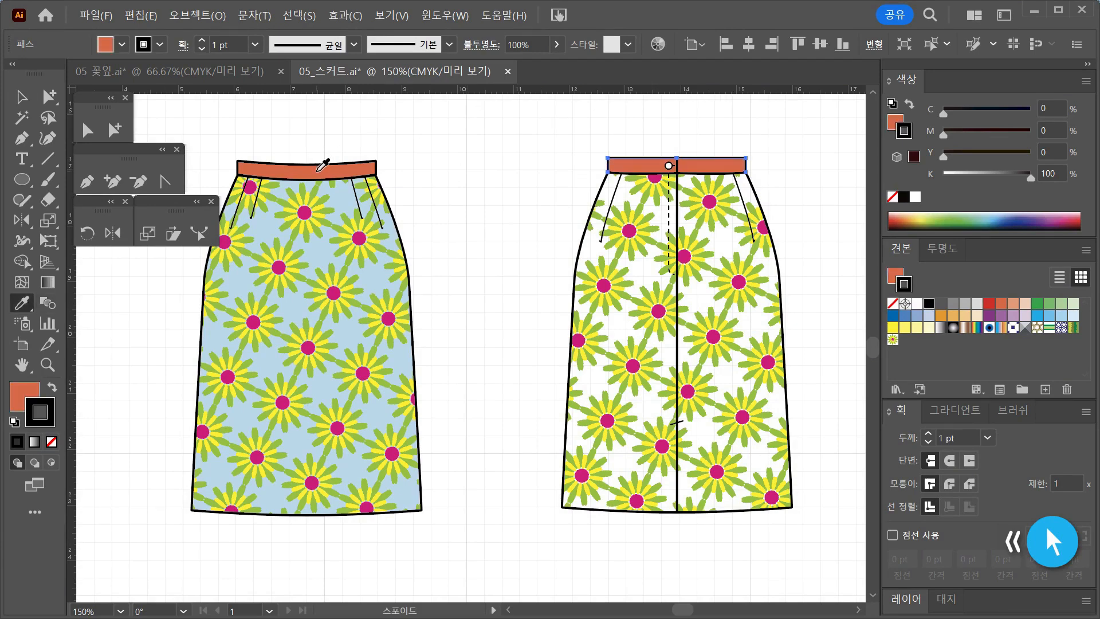
Step: Copy the back skirt's flower-patterned body and change the original's fill to light blue (20% cyan)
left_click(49, 97)
left_click(452, 234)
left_click(608, 342)
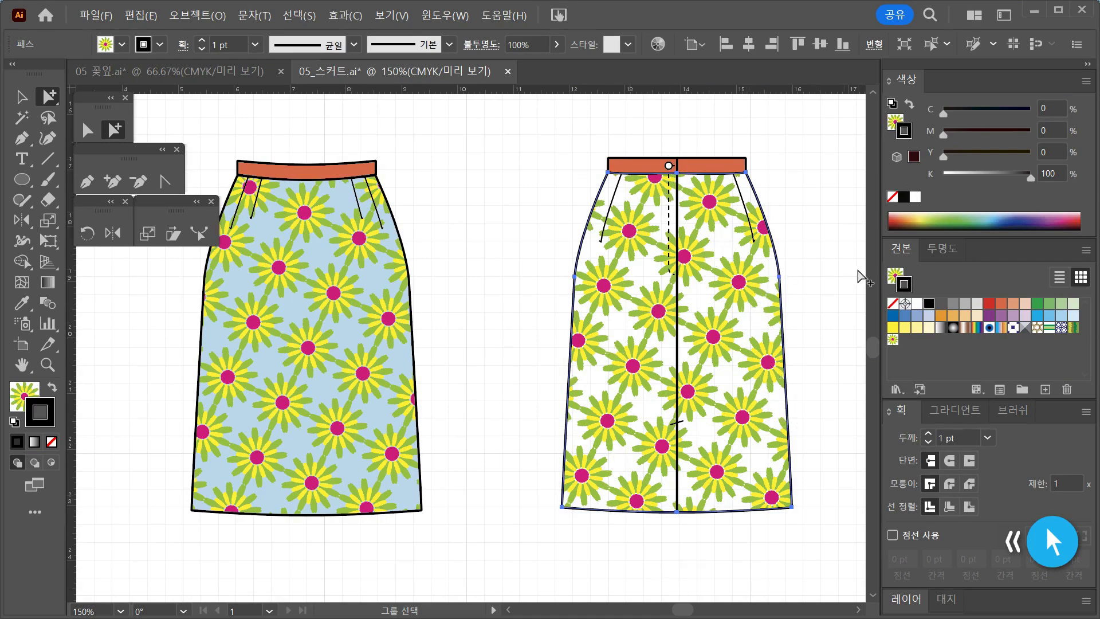
left_click(894, 274)
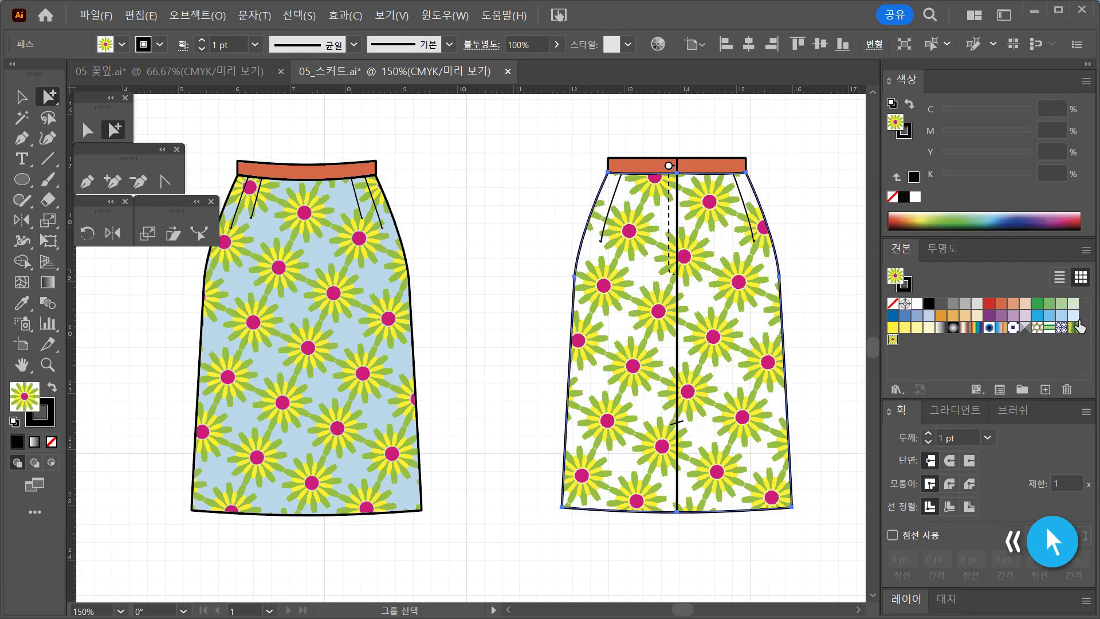
left_click(1074, 317)
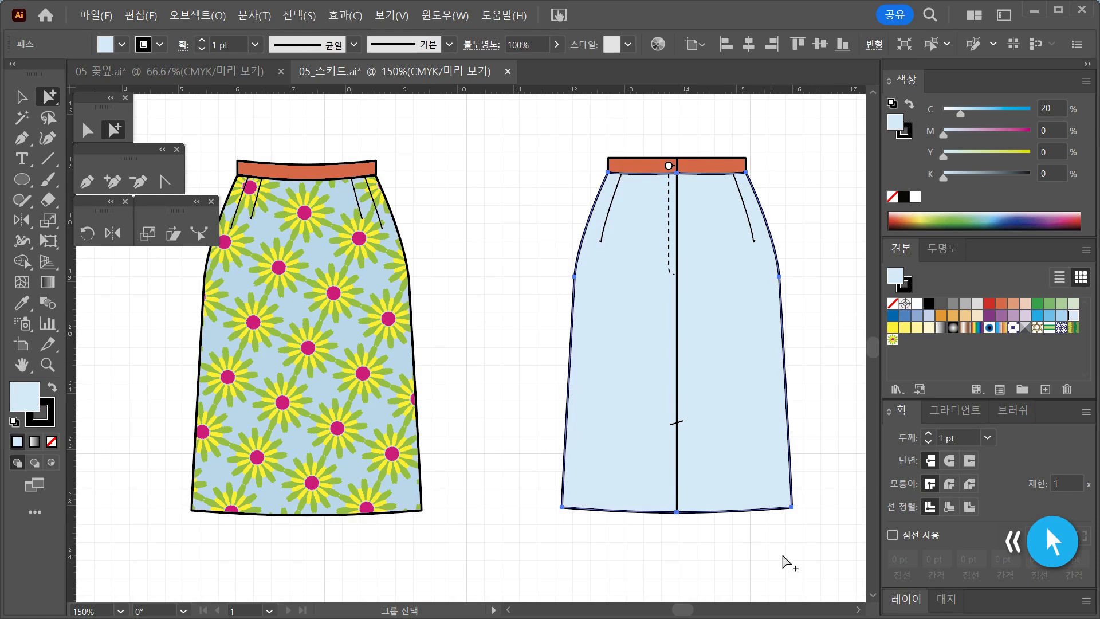
Step: Remove the outline of the back skirt's light blue body and paste the copied flower-patterned body in front
left_click(909, 285)
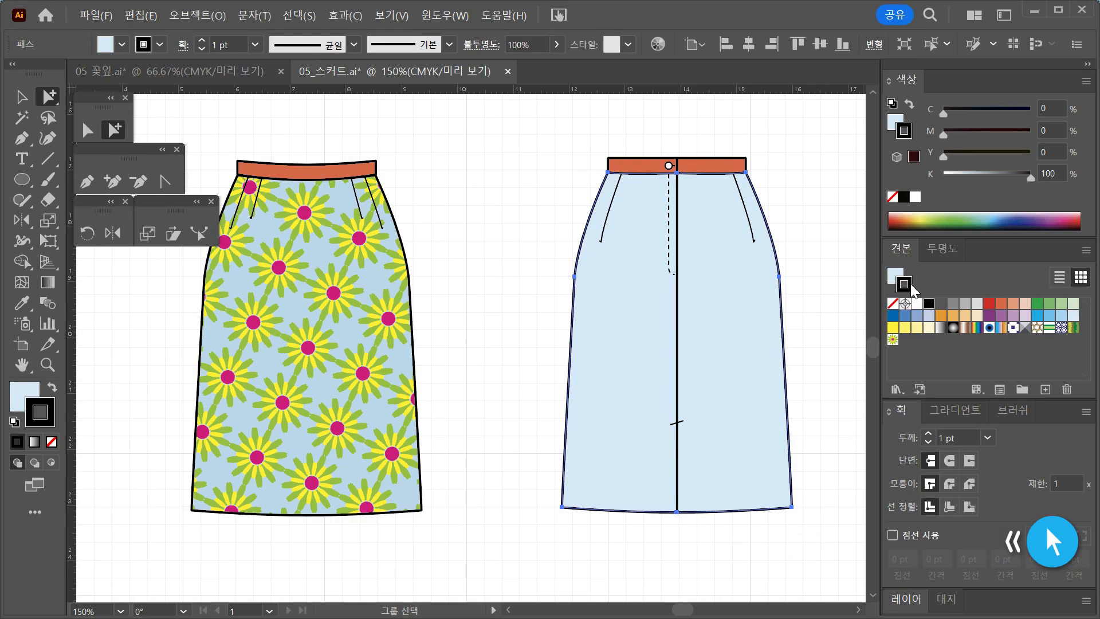
left_click(894, 304)
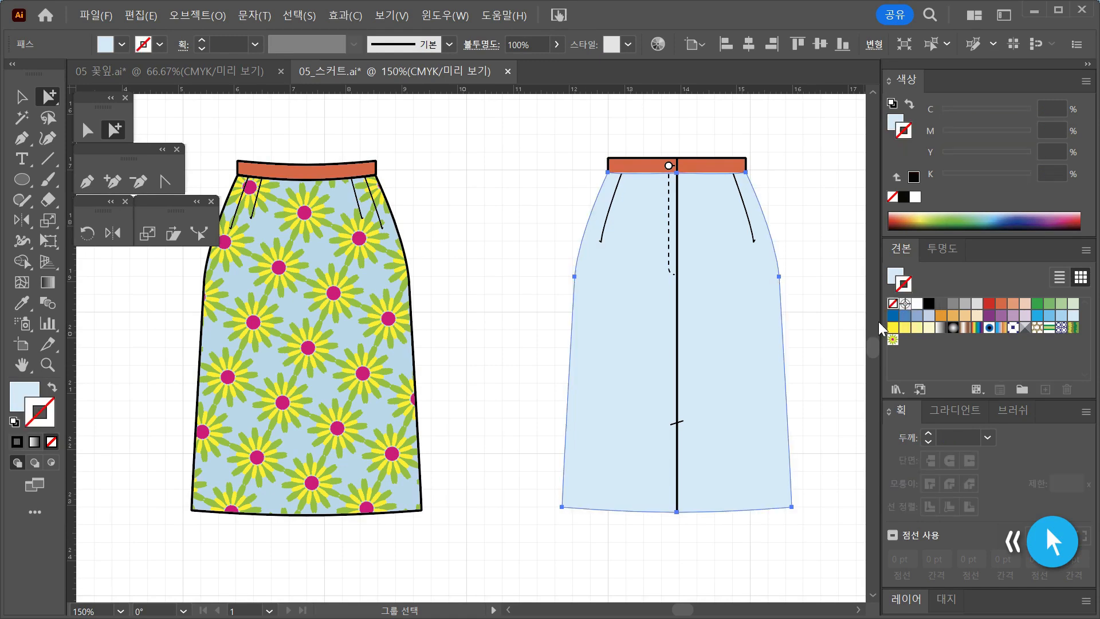
left_click(654, 574)
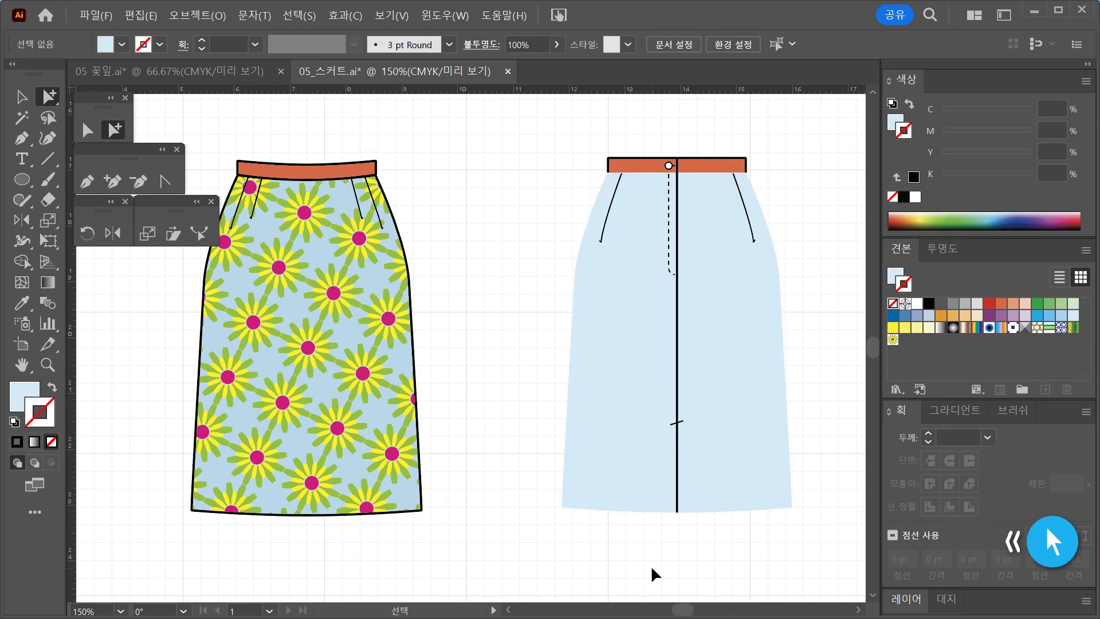
key("ctrl+f")
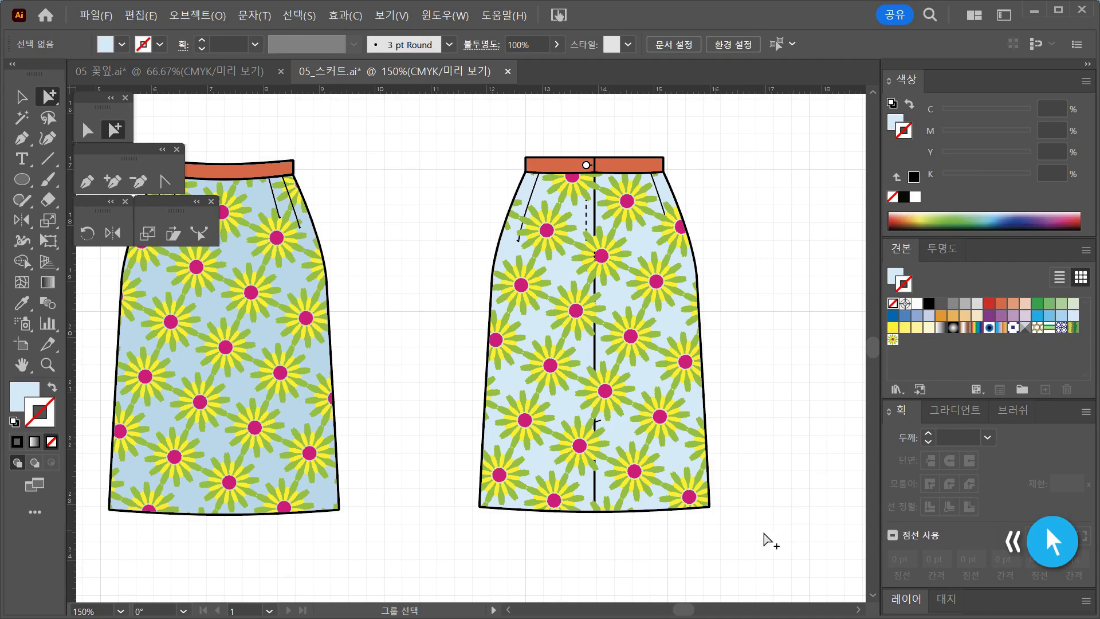
Step: Send the back skirt's patterned and light blue bodies together to the back, behind the darts, zipper stitching and centre seam, and deselect them
left_click_drag(750, 553, 659, 460)
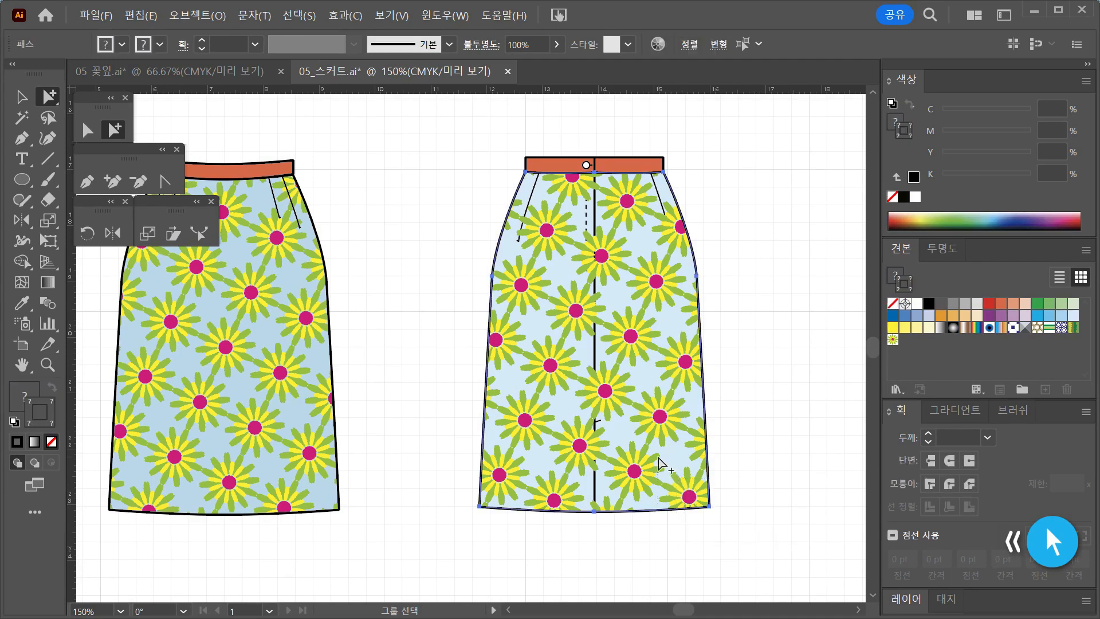
right_click(659, 461)
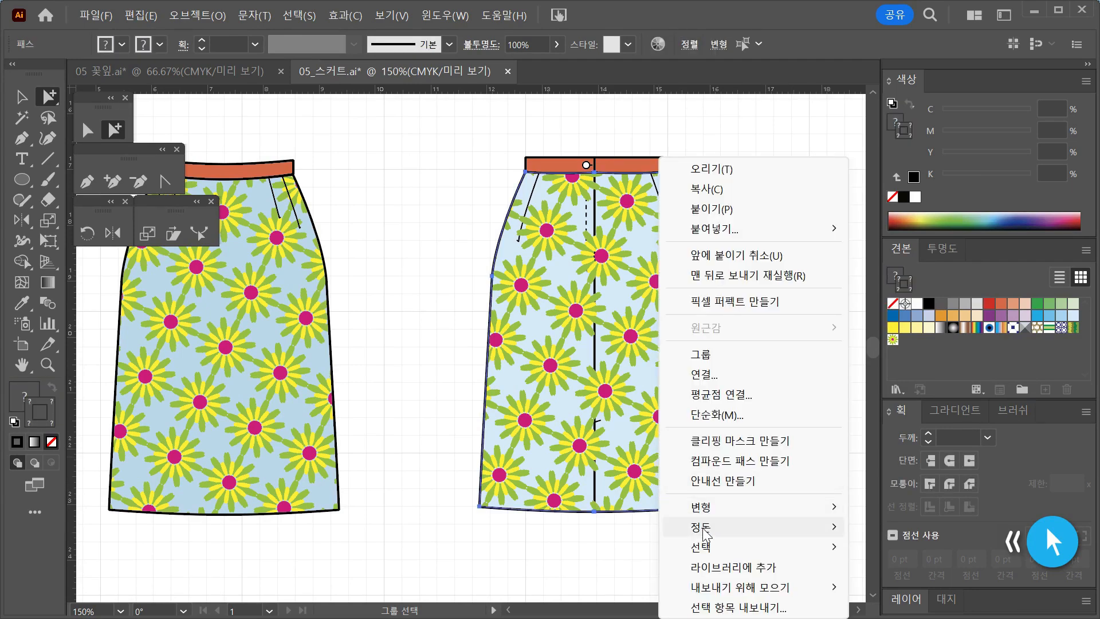
mouse_move(721, 534)
left_click(919, 502)
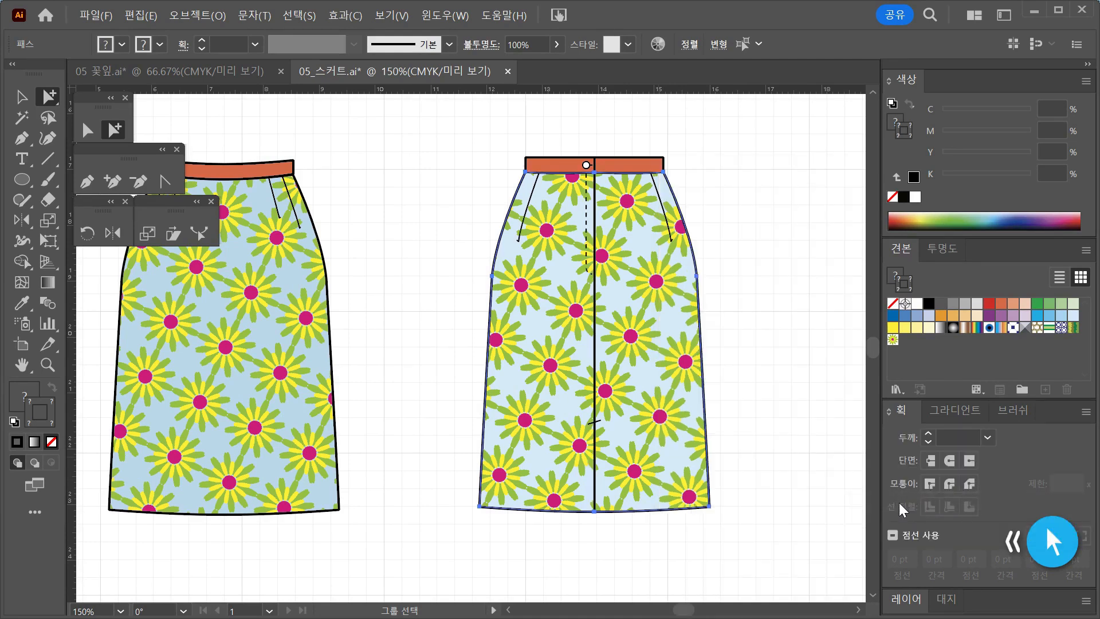
left_click(817, 528)
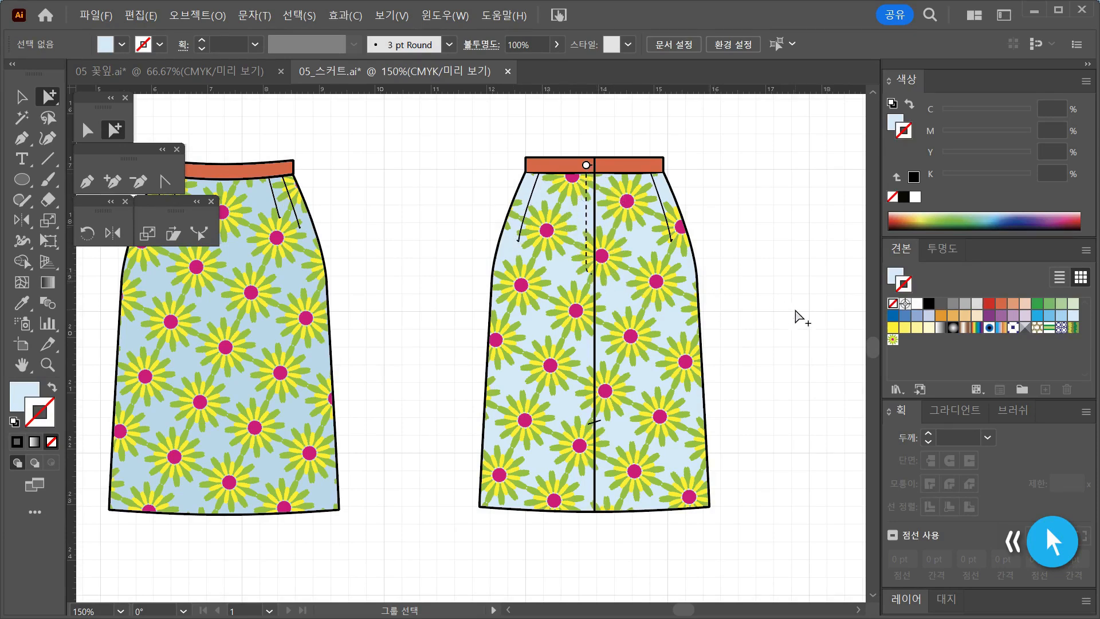
Step: Select all parts of the back skirt and group them together
left_click(17, 95)
left_click_drag(401, 107, 765, 595)
right_click(671, 353)
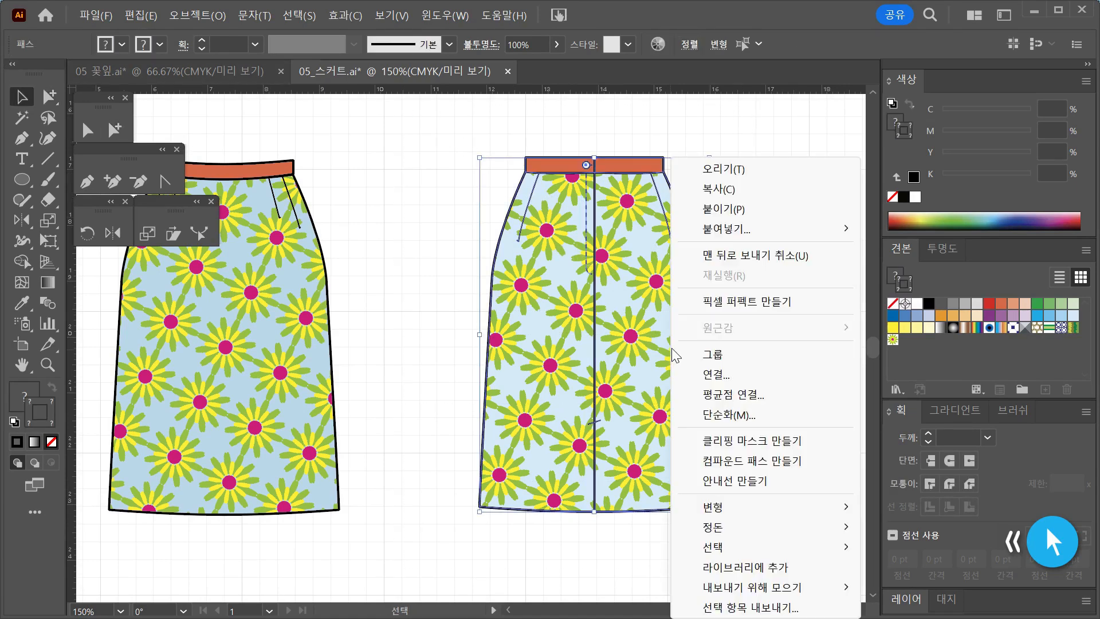
left_click(724, 354)
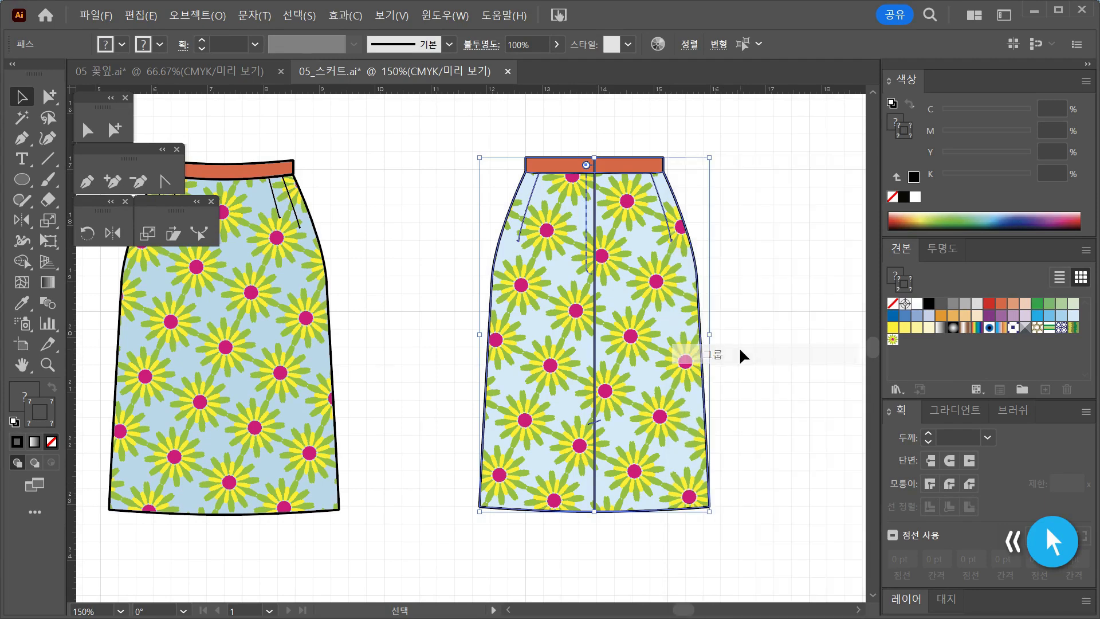
left_click(742, 356)
Step: Switch to the Hangul lesson document and mark the copy, paste and paste-in-front shortcuts with red ink circles and underlines
key("Tab")
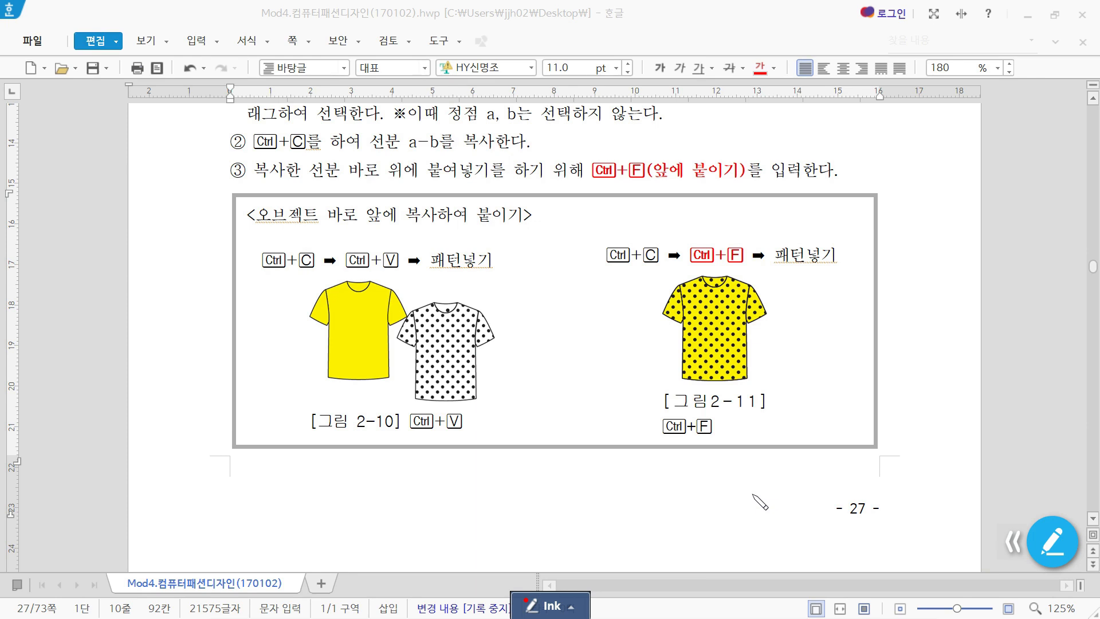
mouse_move(668, 196)
left_mouse_down()
mouse_move(604, 201)
mouse_move(572, 168)
mouse_move(577, 147)
mouse_move(662, 145)
mouse_move(681, 165)
mouse_move(656, 211)
left_mouse_up()
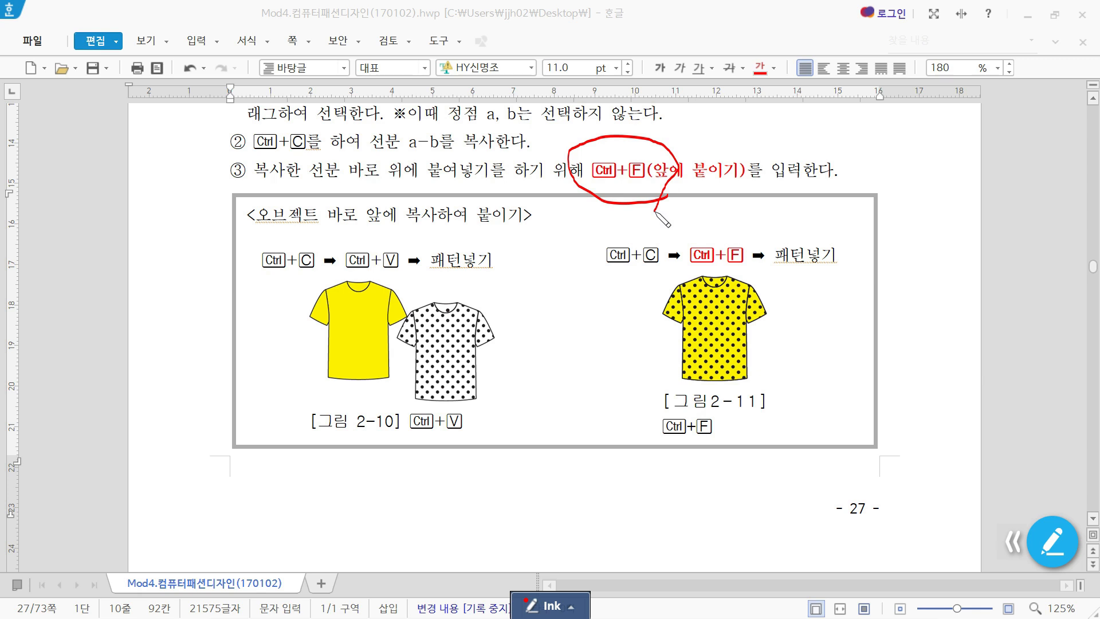
left_click_drag(251, 277, 400, 265)
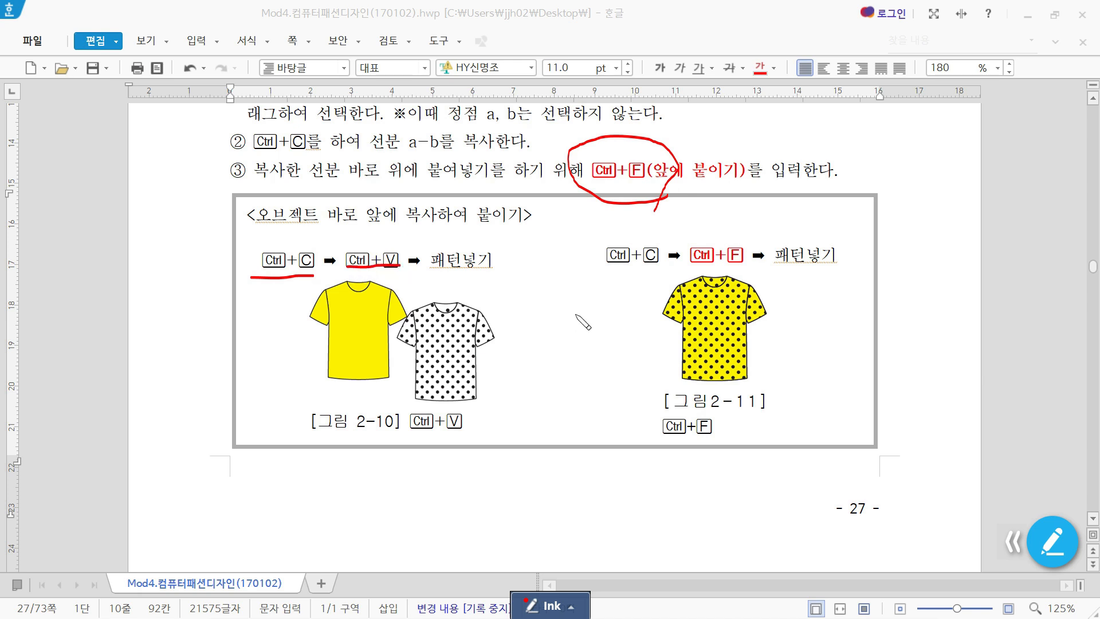
mouse_move(757, 273)
left_mouse_down()
mouse_move(699, 283)
mouse_move(722, 221)
mouse_move(765, 248)
mouse_move(711, 281)
left_mouse_up()
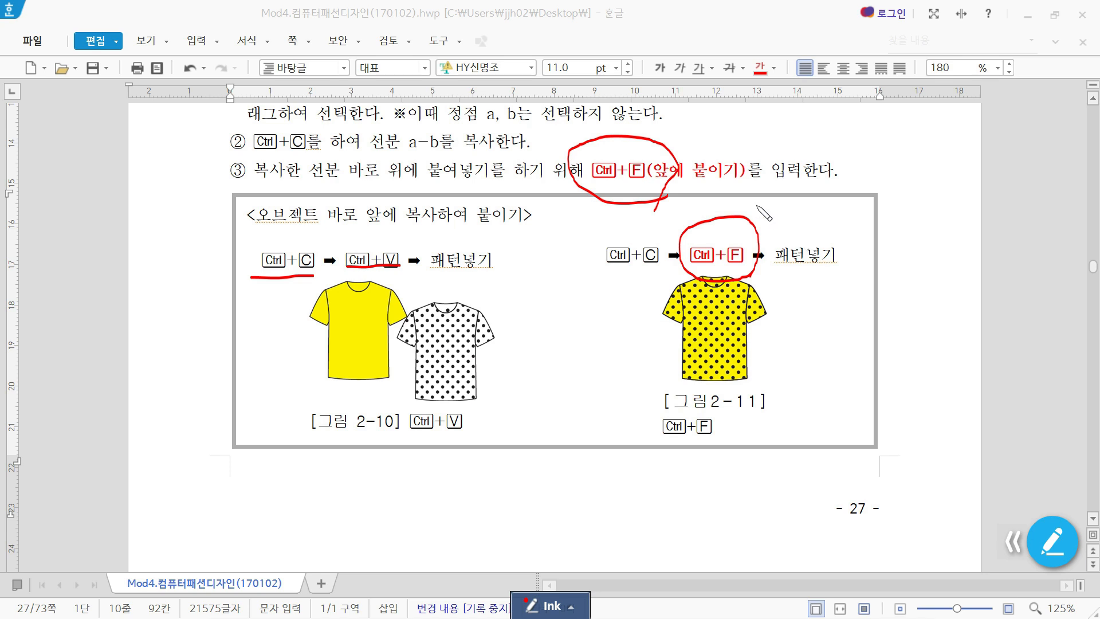
mouse_move(757, 206)
left_mouse_down()
mouse_move(731, 229)
mouse_move(773, 238)
mouse_move(739, 191)
mouse_move(754, 249)
mouse_move(763, 201)
left_mouse_up()
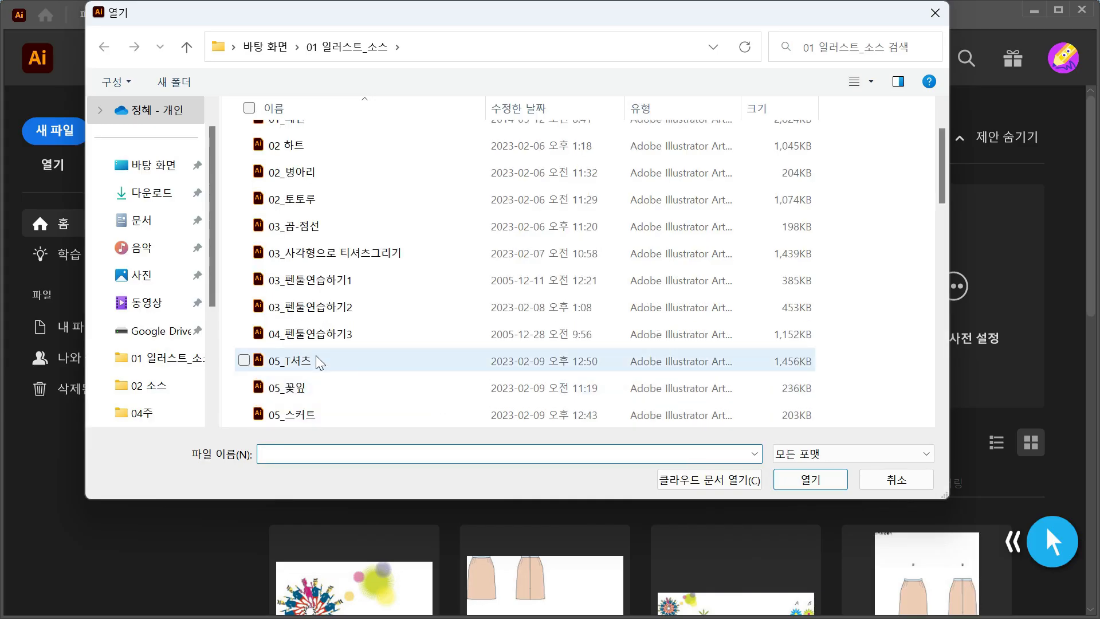
Step: Open the Illustrator file 05_T셔츠 and draw a small circle above the gap between the two T-shirts
left_click(316, 358)
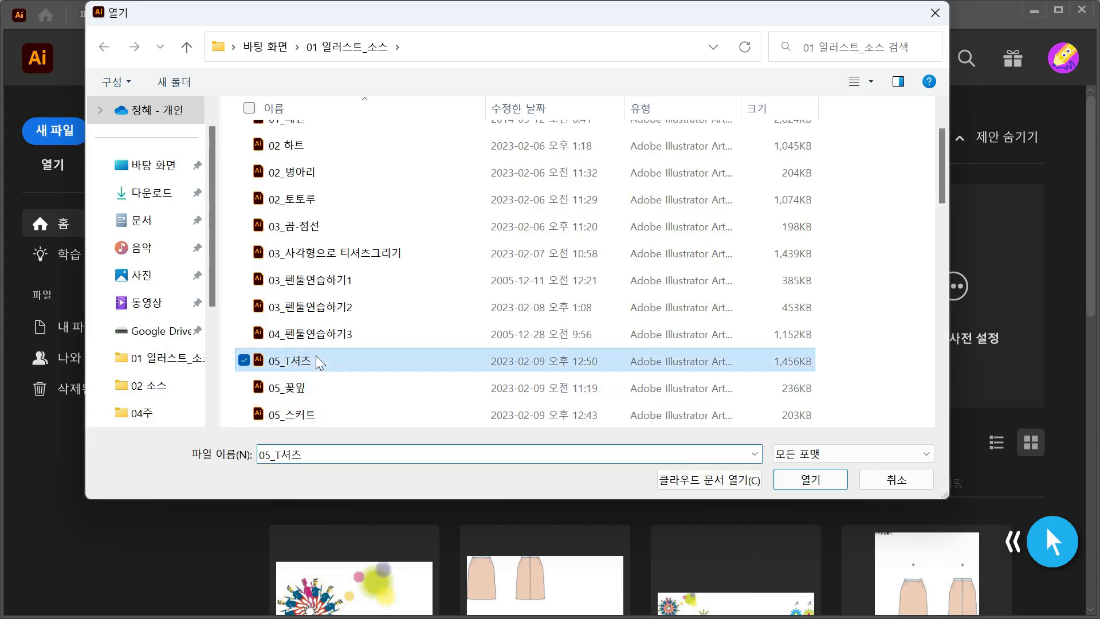
left_click(811, 480)
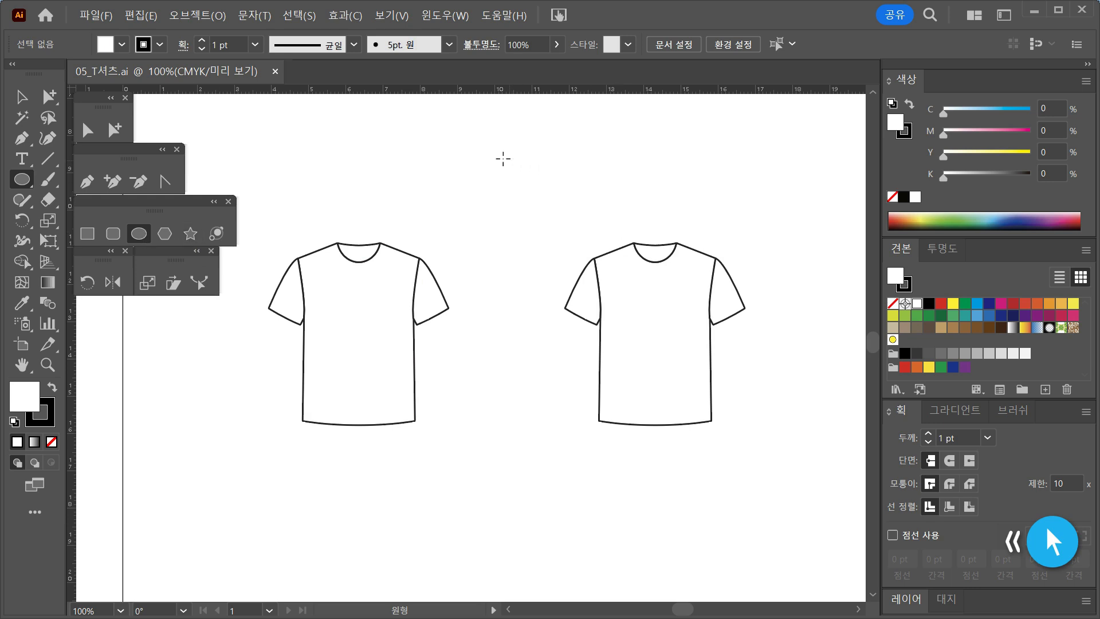
left_click_drag(479, 148, 500, 170)
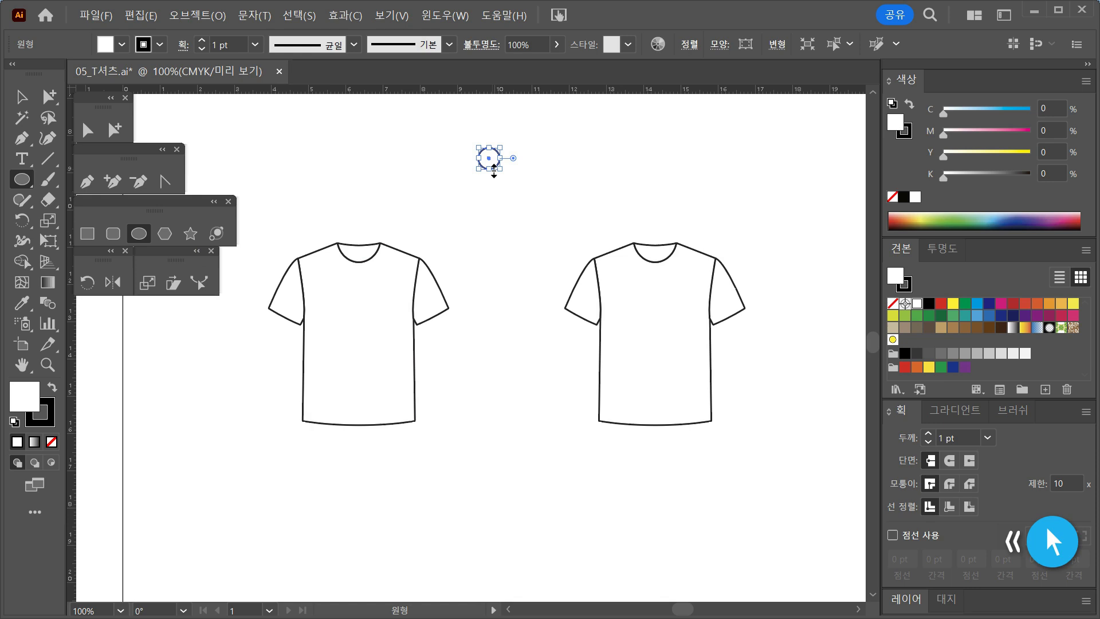
Step: Give the small circle a red fill (M 100, Y 100) without an outline and move it between the two T-shirts
left_click(1013, 306)
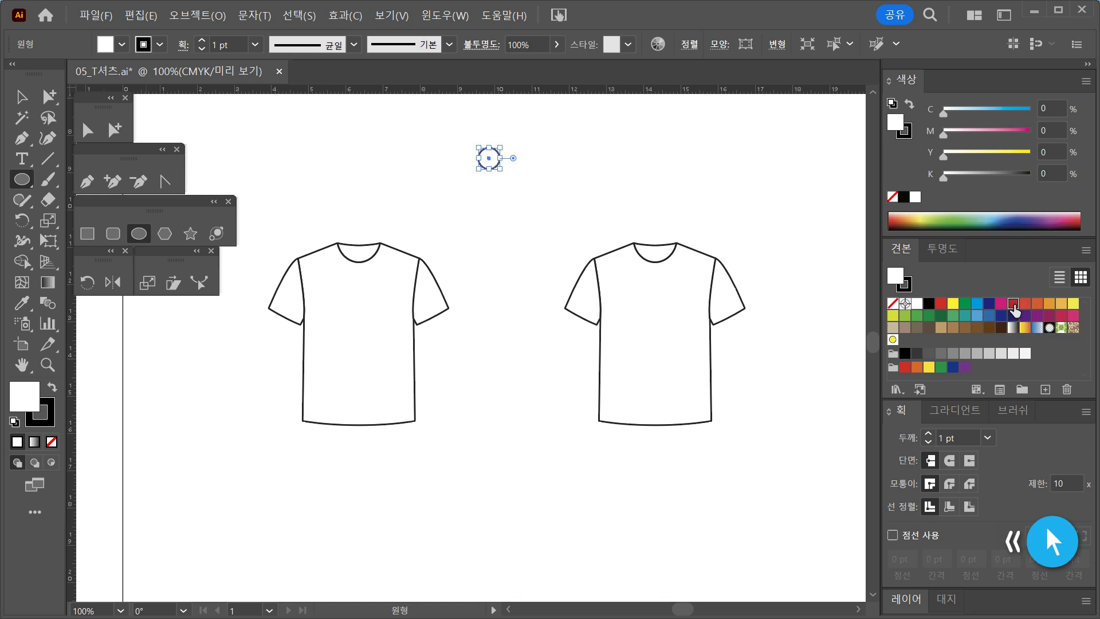
left_click(893, 303)
key("v")
left_click_drag(493, 166, 514, 346)
left_click(532, 406)
left_click_drag(550, 439, 476, 364)
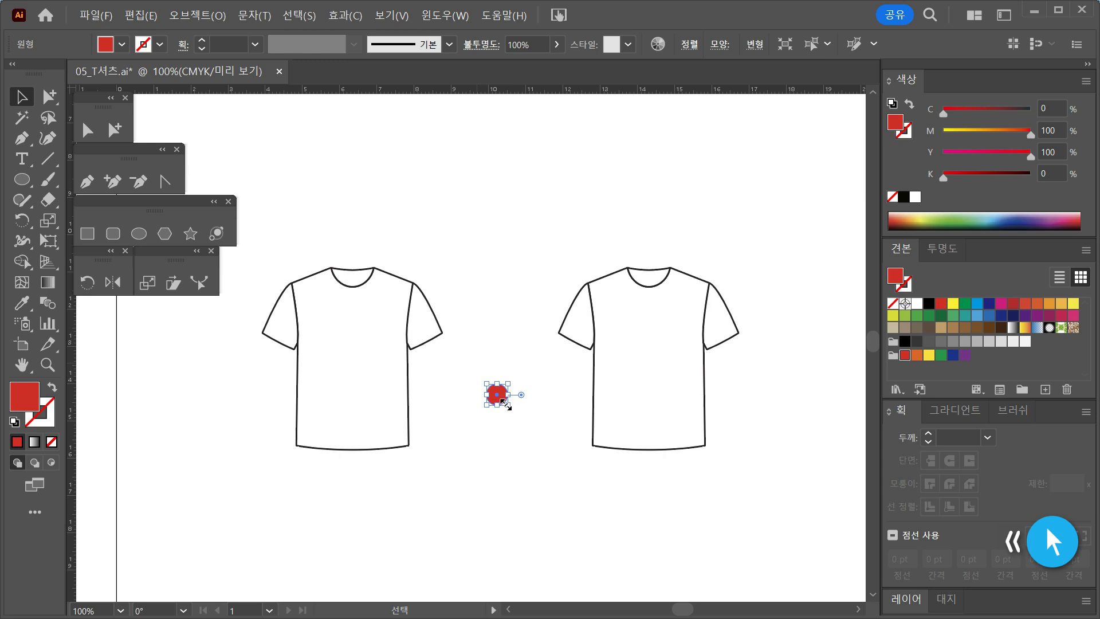
Step: Add the red circle to the swatches as a pattern and delete the original circle from between the T-shirts
left_click_drag(500, 402, 1008, 361)
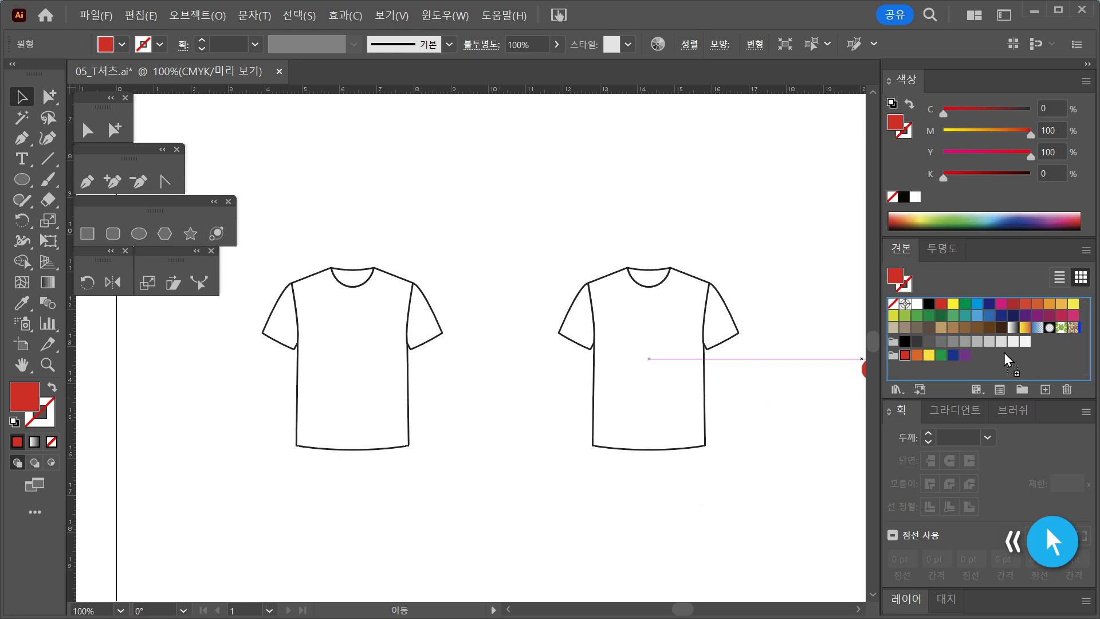
left_click_drag(1006, 356, 1004, 354)
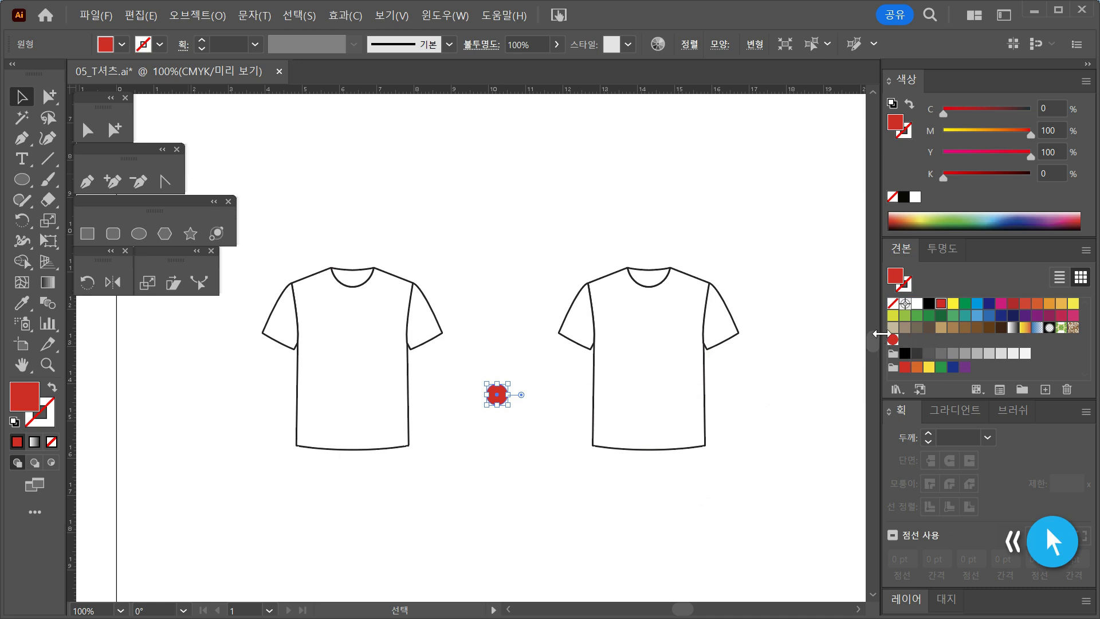
left_click(788, 494)
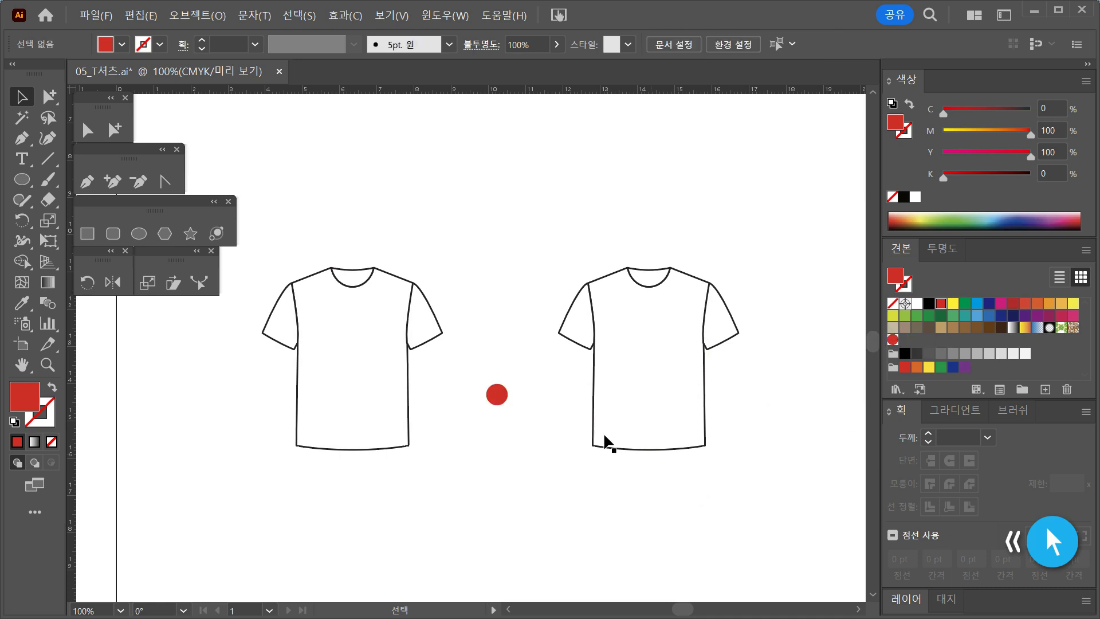
left_click(494, 401)
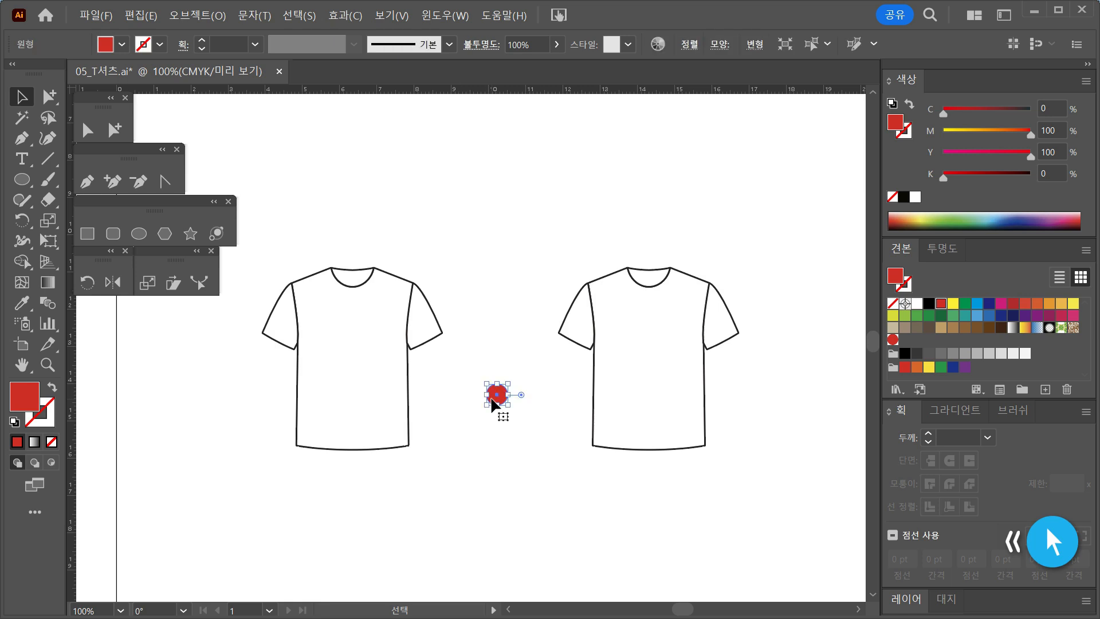
key("Delete")
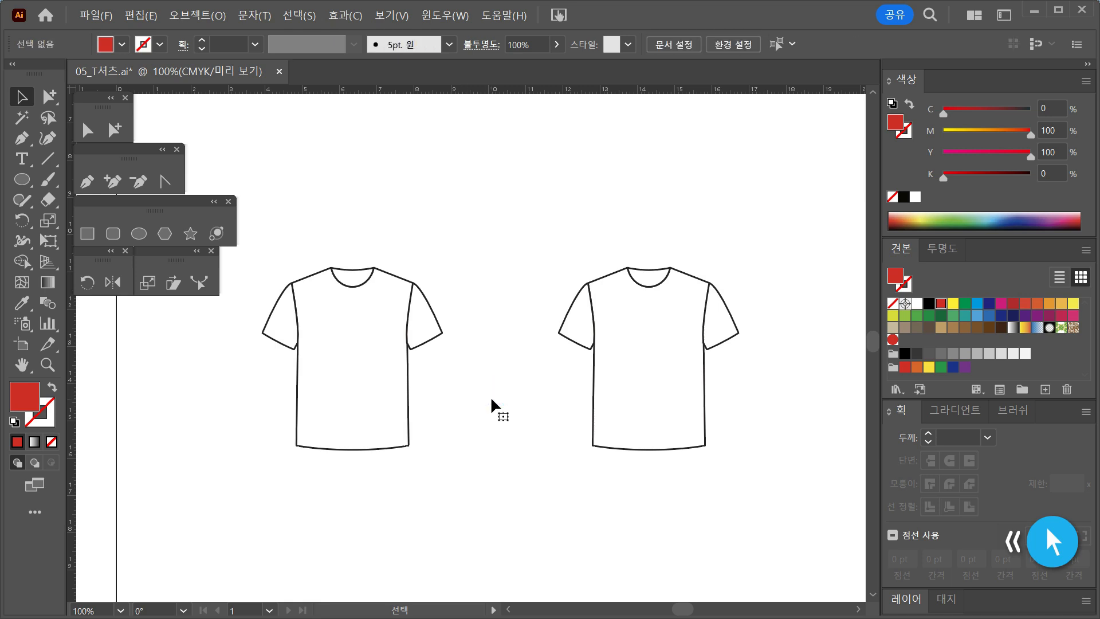
Step: Try placing the red dot swatch's artwork on the canvas above the second T-shirt, and undo the placement
left_click(894, 340)
left_click_drag(893, 339, 716, 187)
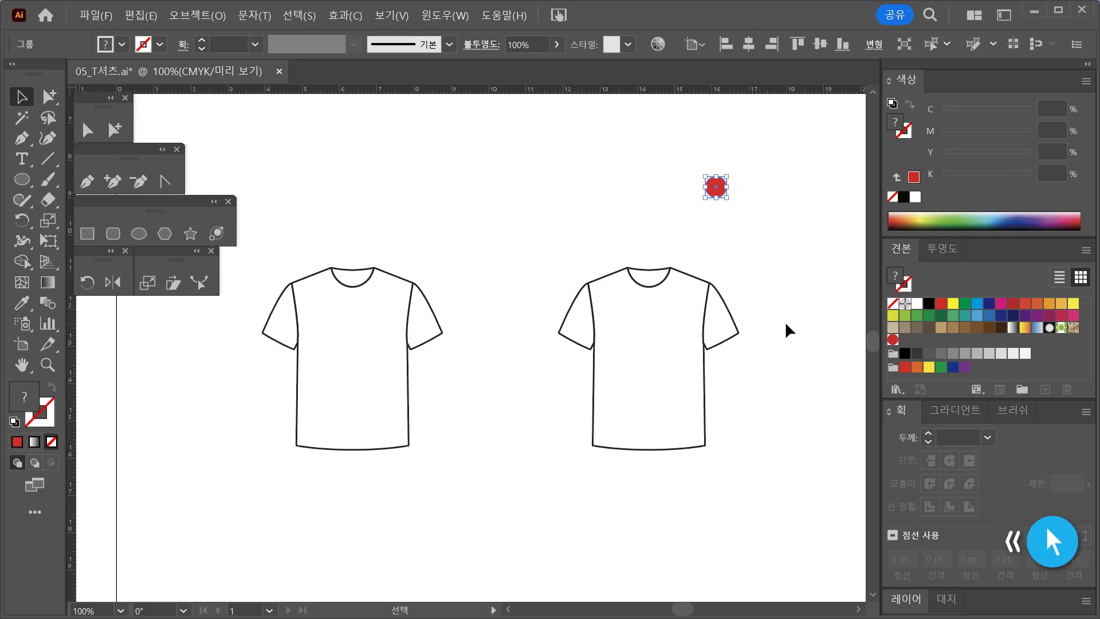
key("ctrl+z")
key("ctrl+z")
Step: Show the document grid behind the T-shirts and reset the fill and stroke to the default colours
left_click(456, 506)
left_click(490, 433, "ctrl+alt")
left_click(492, 437, "ctrl+alt")
left_click_drag(504, 377, 651, 520)
left_click_drag(600, 401, 319, 372)
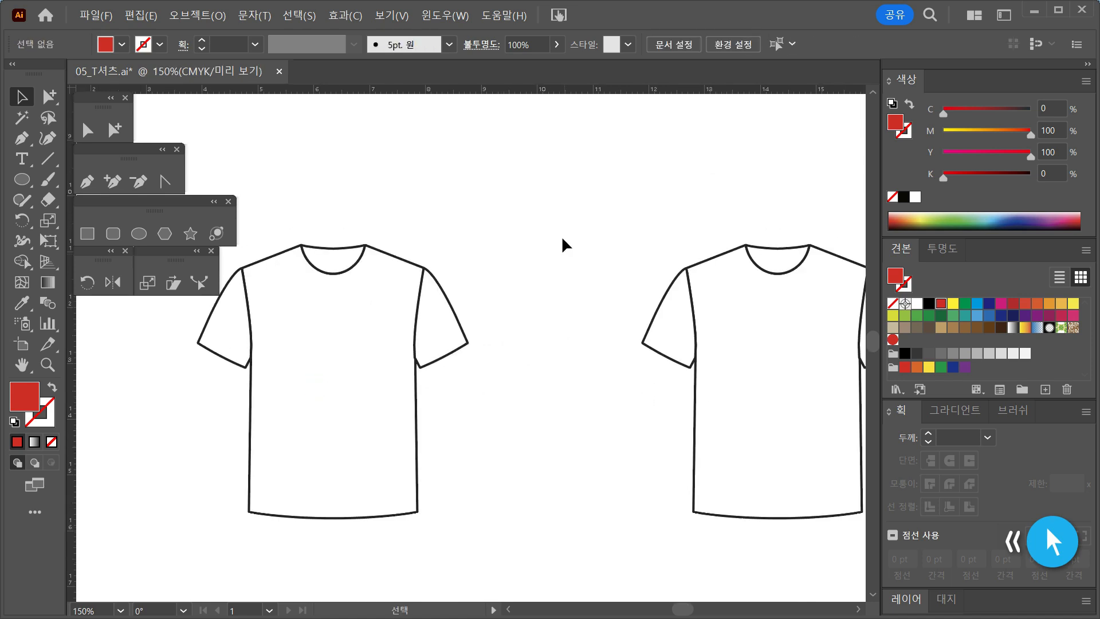
right_click(562, 188)
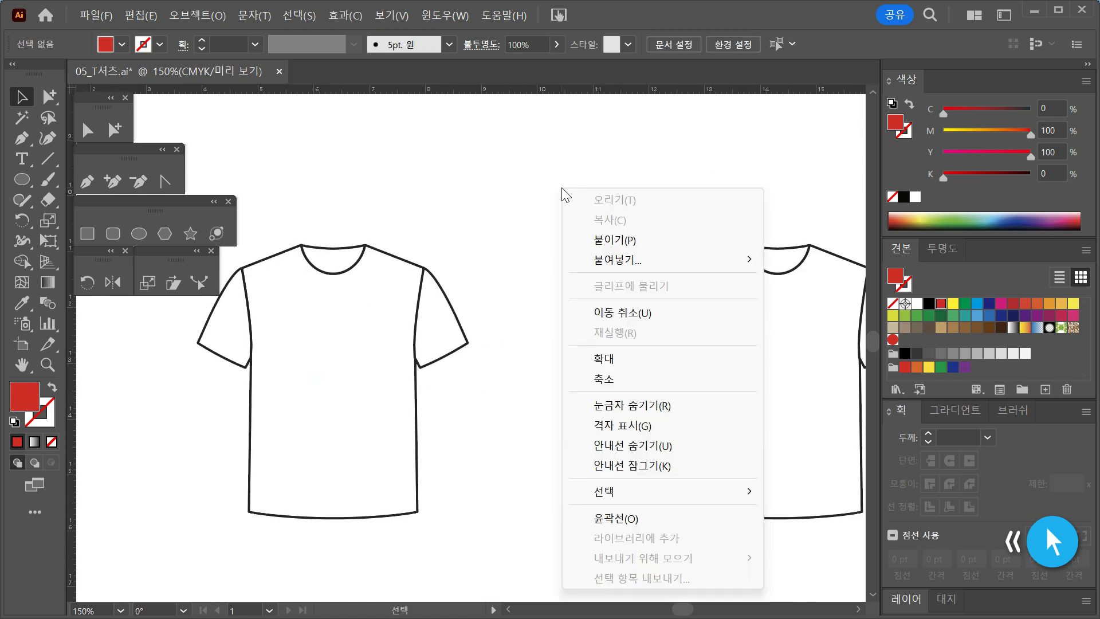
left_click(612, 425)
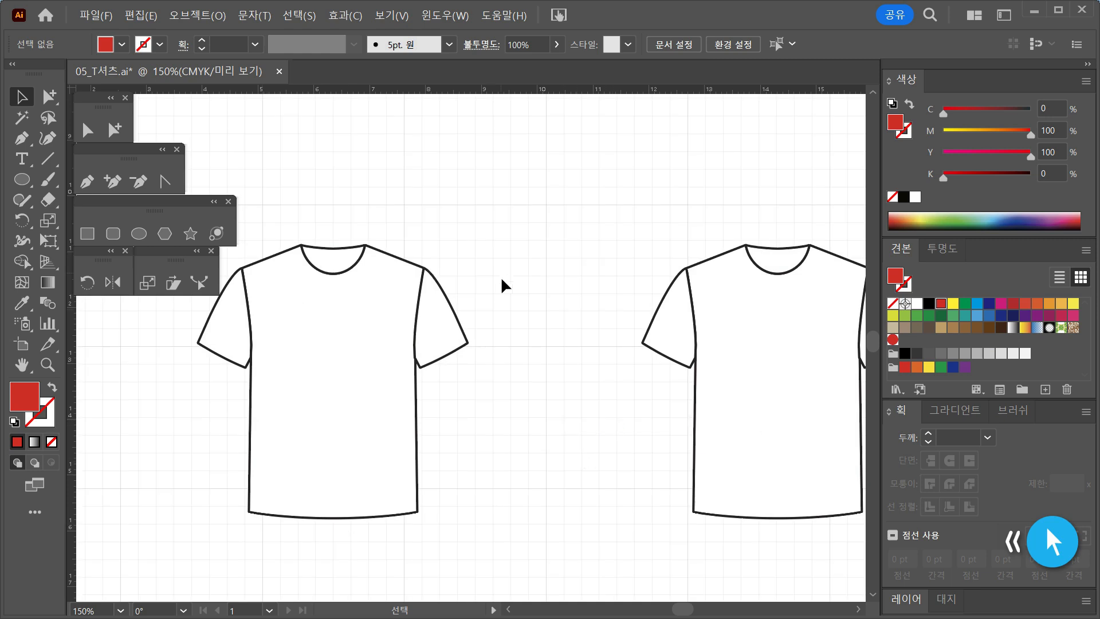
left_click_drag(451, 415, 683, 396)
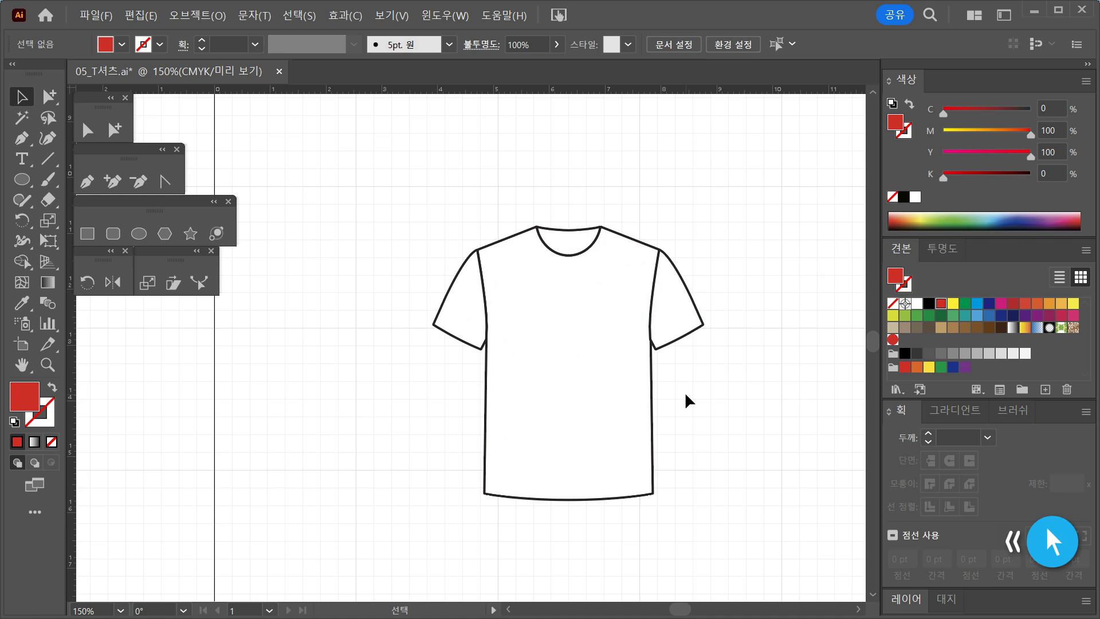
left_click_drag(688, 399, 658, 398)
key("d")
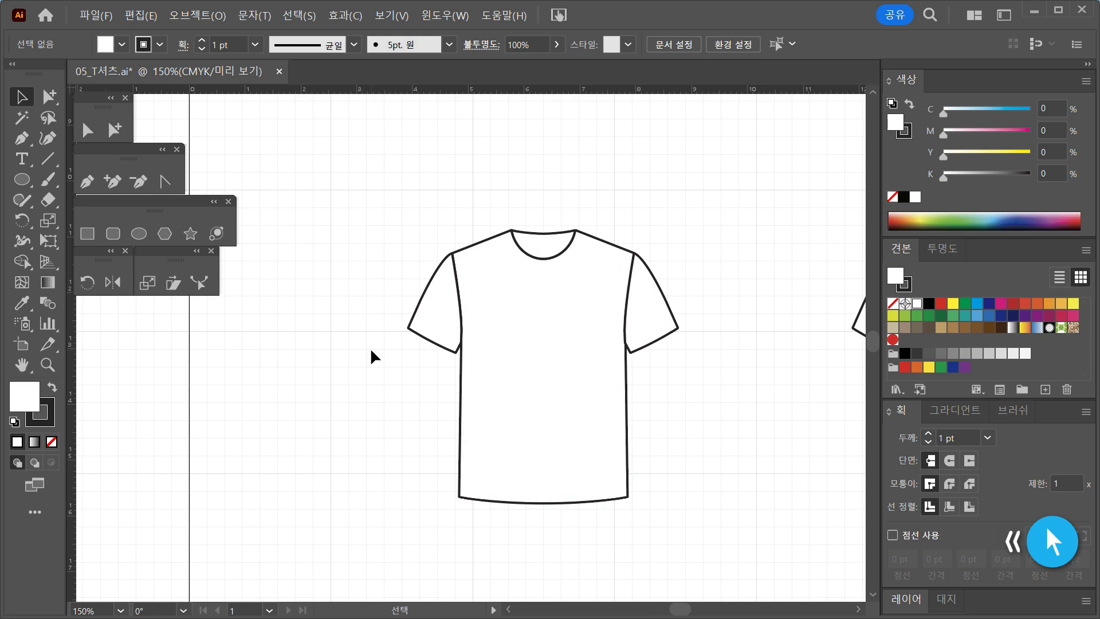
Step: Pull the first T-shirt's body, both sleeves and neck piece apart to show they are separate shapes, and undo the moves
left_click_drag(559, 404, 559, 490)
left_click_drag(424, 312, 397, 308)
left_click_drag(640, 306, 672, 308)
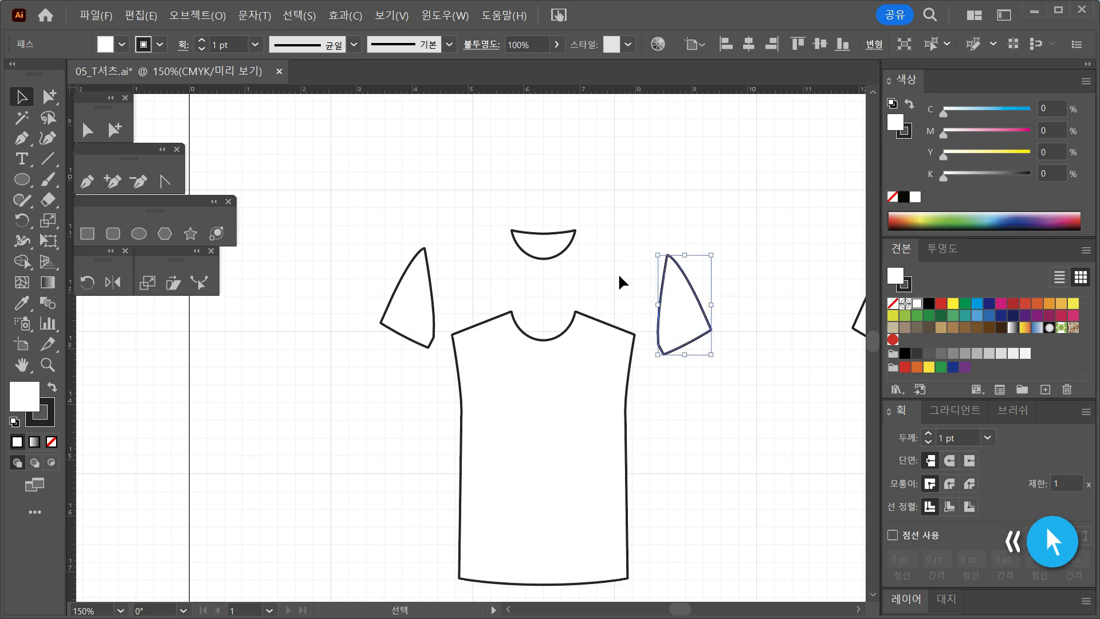
left_click_drag(556, 235, 560, 224)
left_click(645, 184)
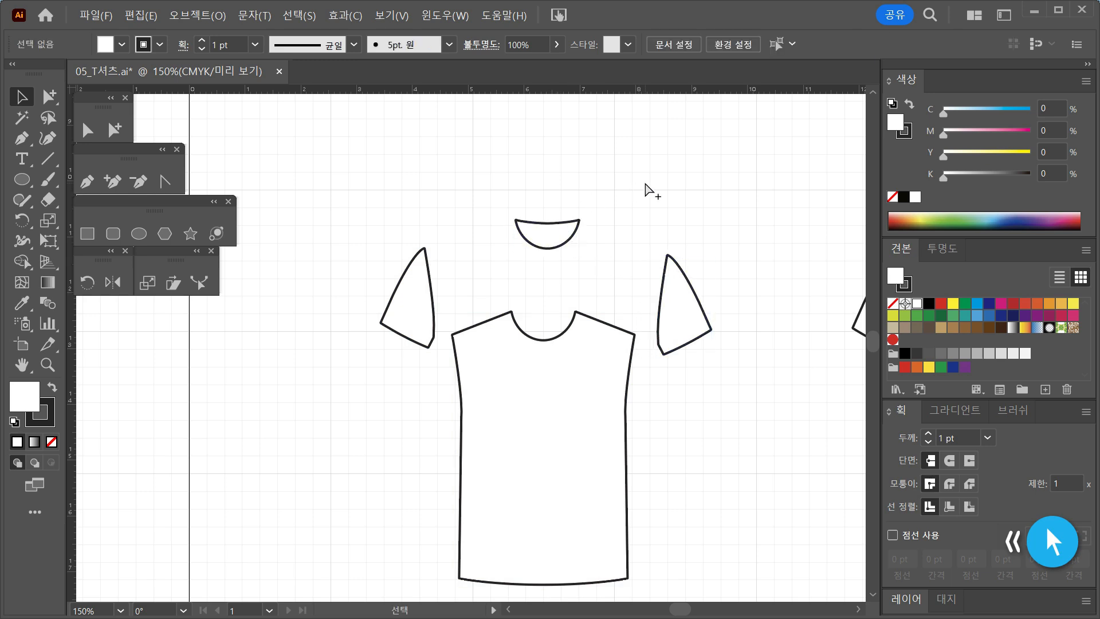
key("ctrl+z")
key("ctrl+z")
key("ctrl+z")
key("ctrl+z")
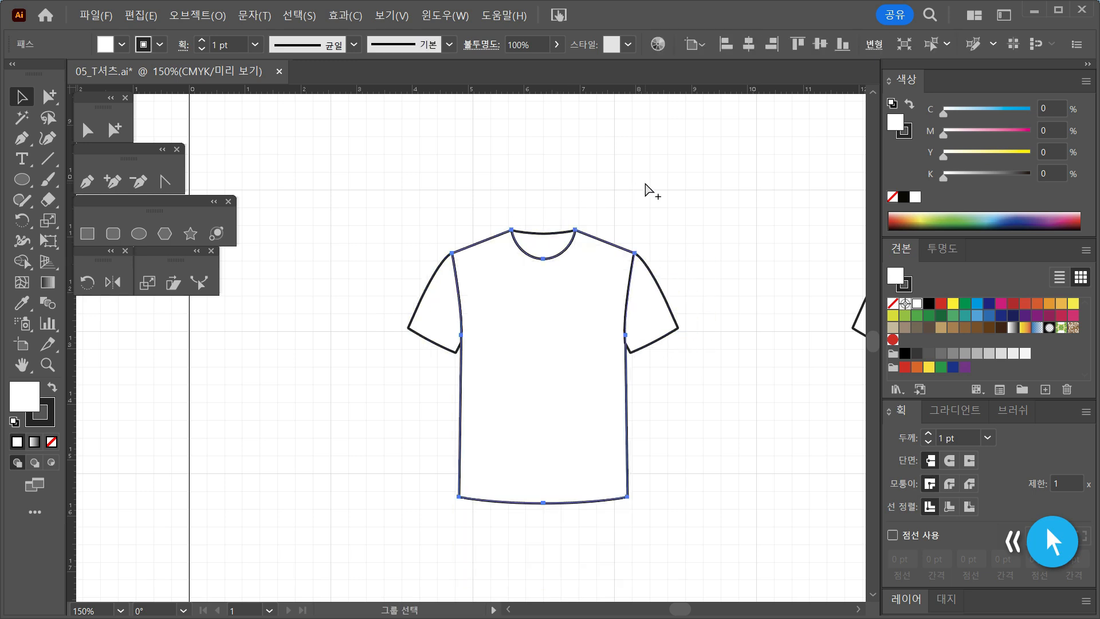
left_click(650, 180)
Step: Fill all pieces of the first T-shirt with the red dot pattern swatch and deselect them
left_click_drag(372, 165, 696, 531)
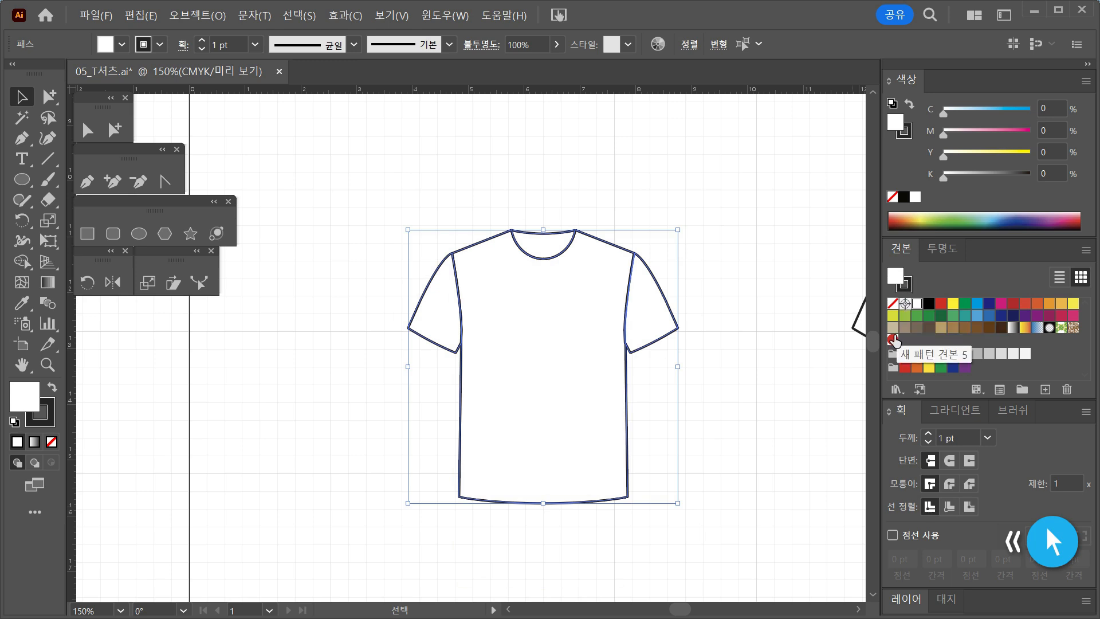
left_click(893, 340)
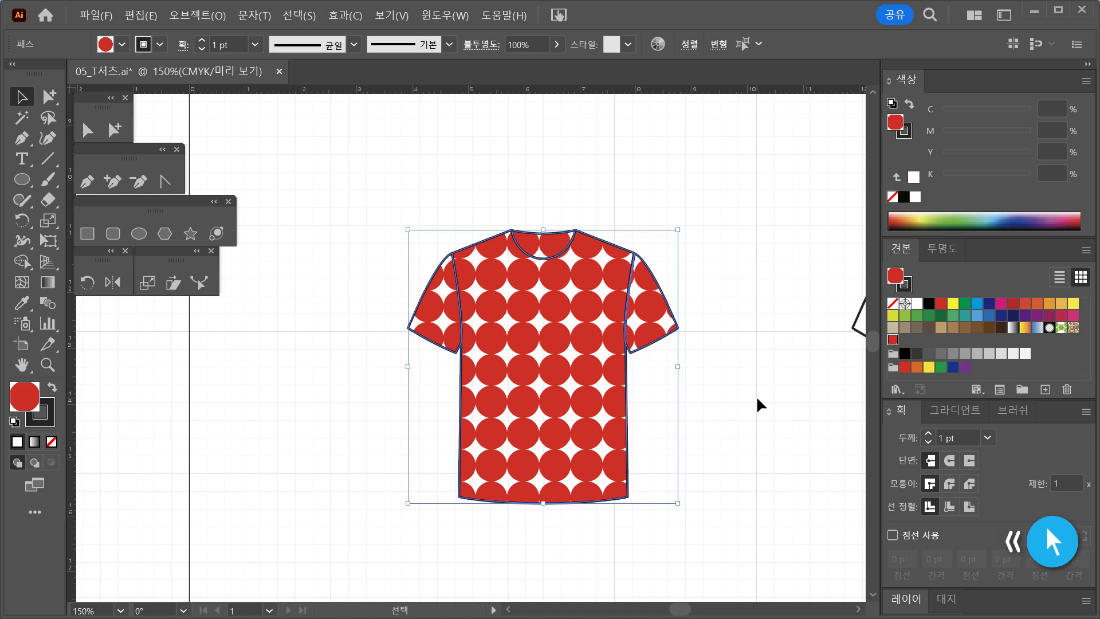
left_click_drag(648, 505, 640, 270)
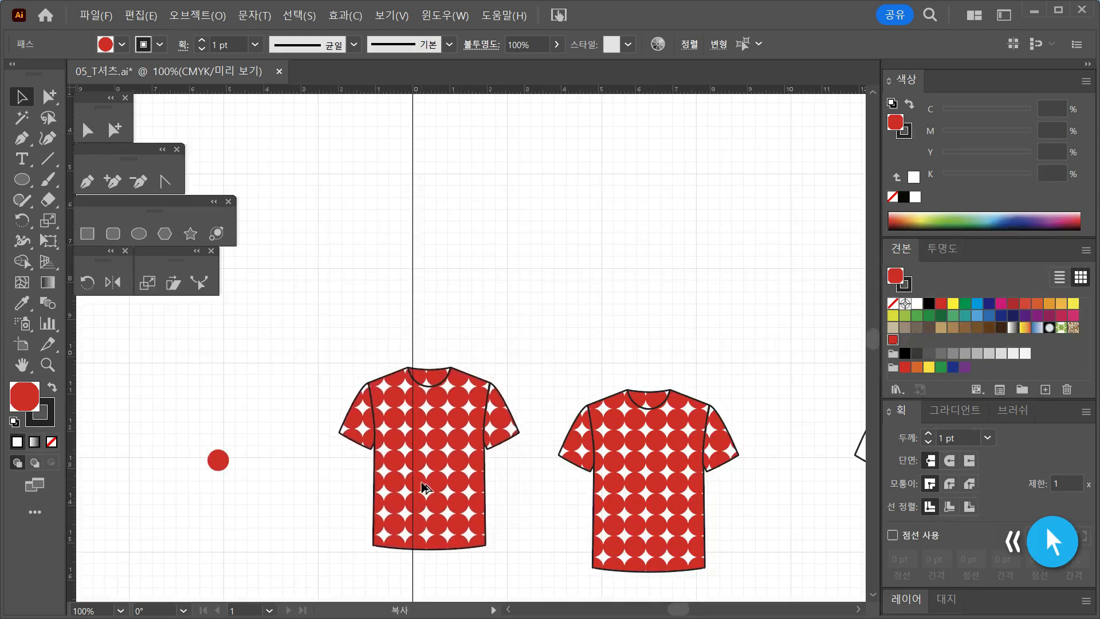
left_click(762, 357)
left_click(654, 479, "ctrl+space")
left_click_drag(521, 388, 612, 396)
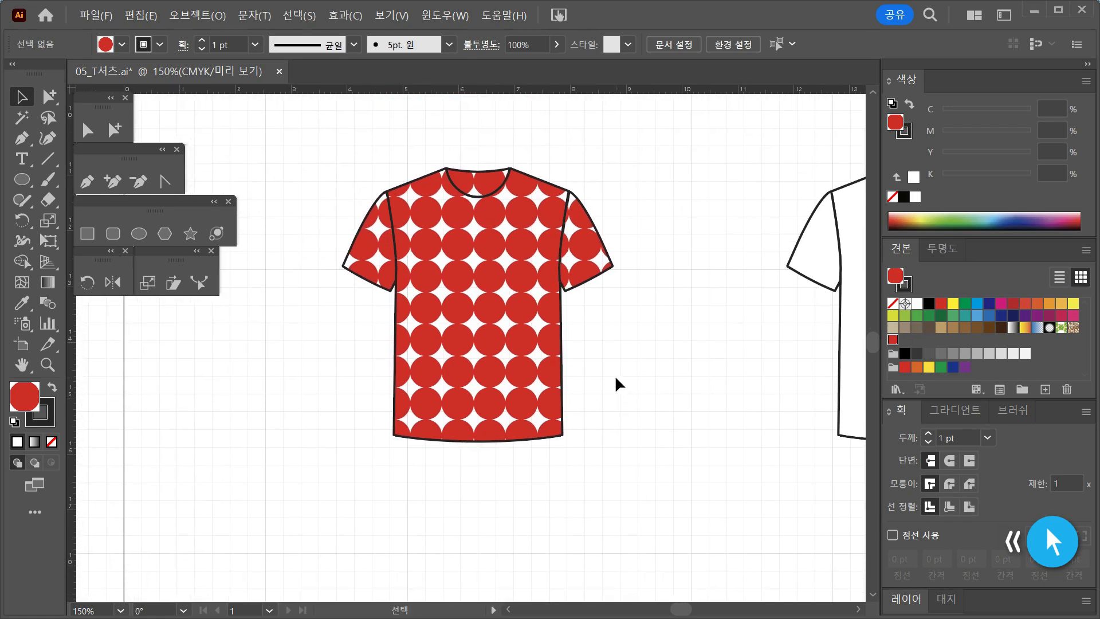
Step: Scale only the pattern inside all pieces of the first T-shirt uniformly to 95%, leaving object transformation off
left_click_drag(347, 150, 597, 460)
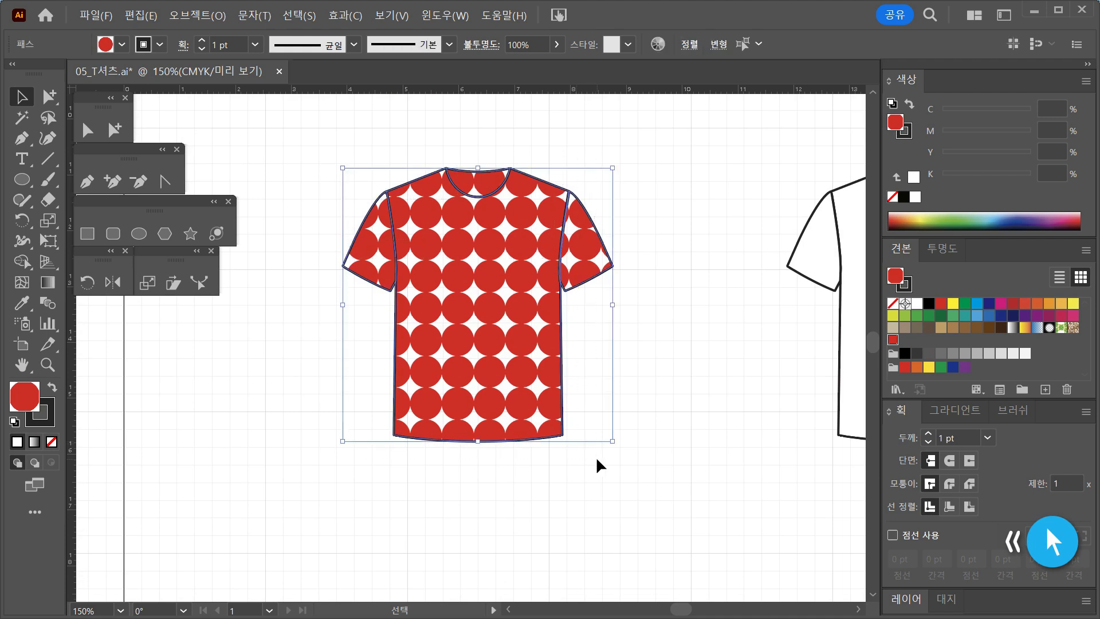
double_click(148, 282)
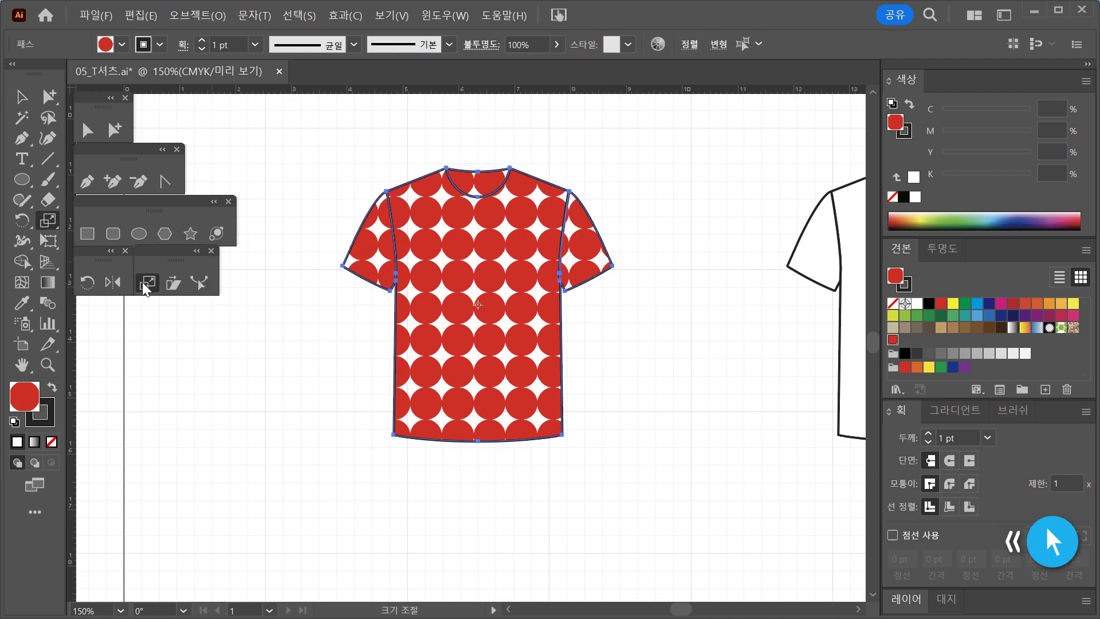
left_click_drag(717, 167, 805, 128)
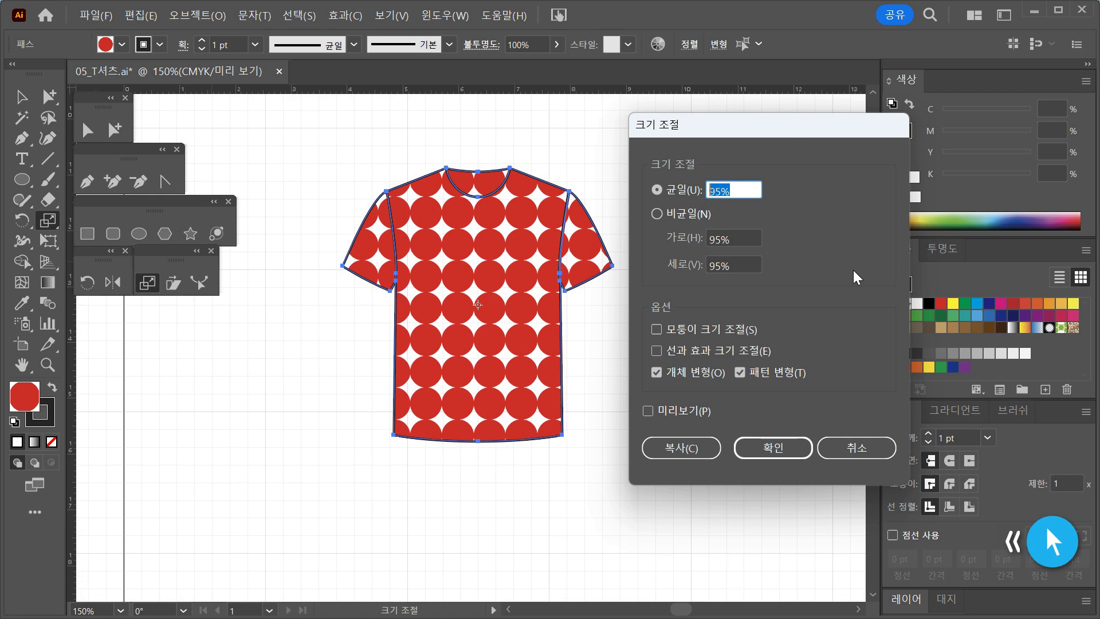
left_click(716, 374)
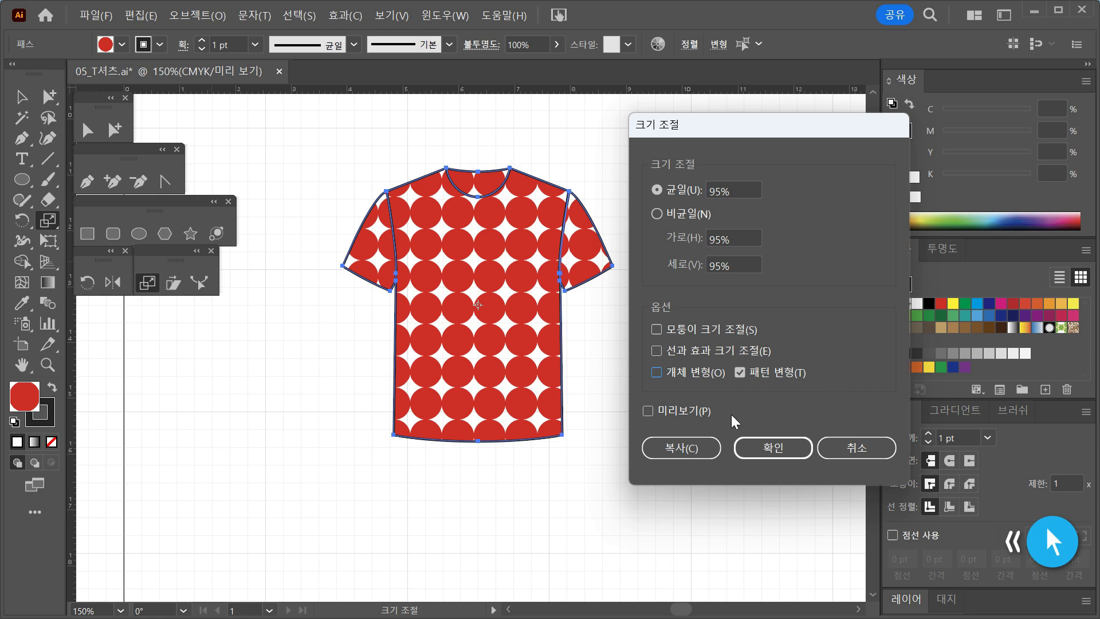
left_click(648, 411)
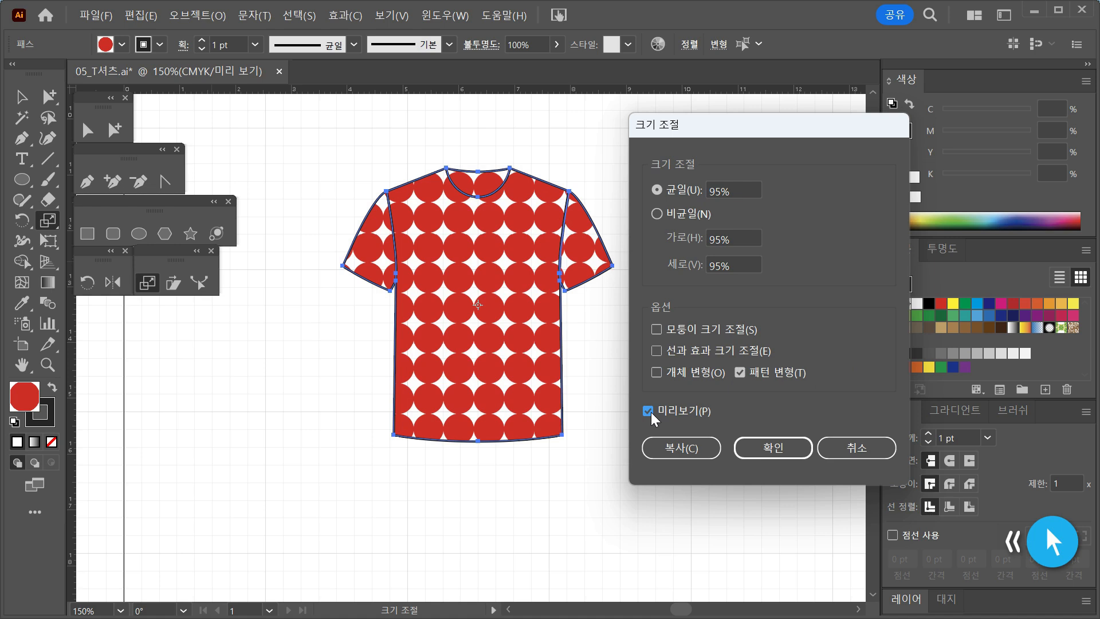
left_click(648, 411)
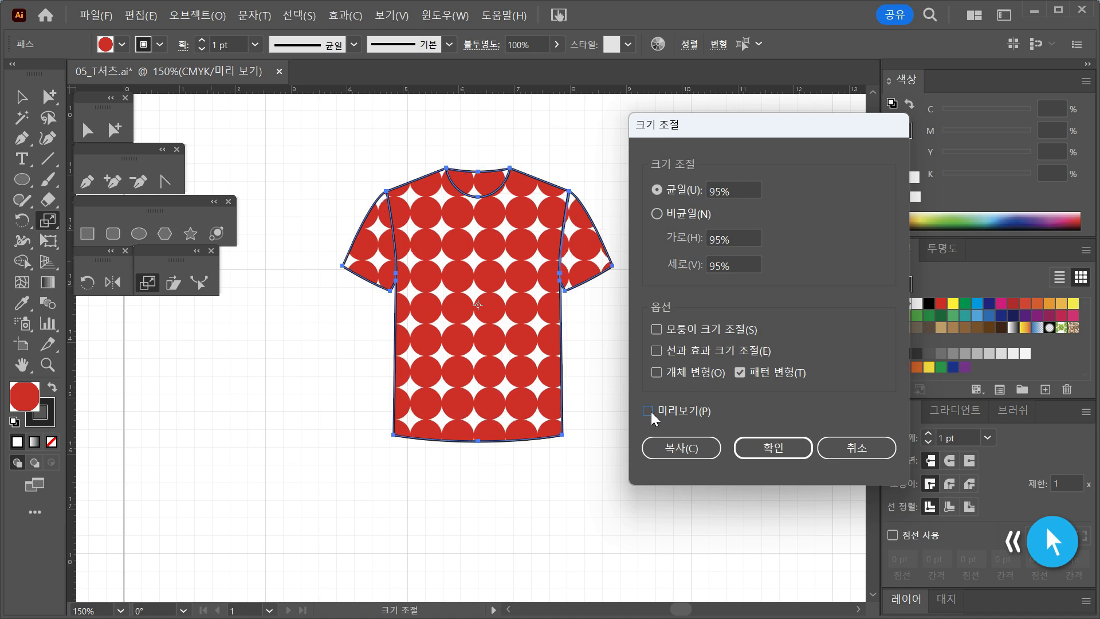
left_click(775, 448)
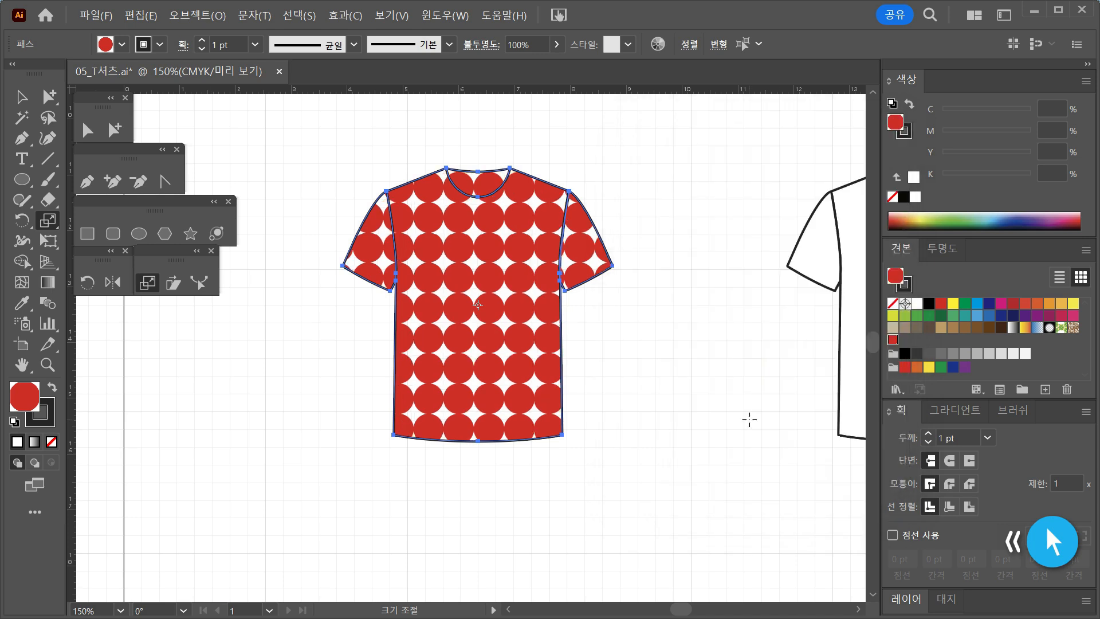
Step: Repeat the 95% pattern scaling on the first T-shirt until the dots are about half their size
key("ctrl")
key("ctrl+d")
key("ctrl+d")
key("ctrl+d")
key("ctrl+d")
key("ctrl+d")
key("ctrl+d")
key("ctrl+d")
key("ctrl+d")
key("ctrl+d")
key("ctrl+d")
key("ctrl+d")
key("ctrl+d")
key("ctrl+d")
key("ctrl+d")
key("ctrl+d")
key("ctrl+d")
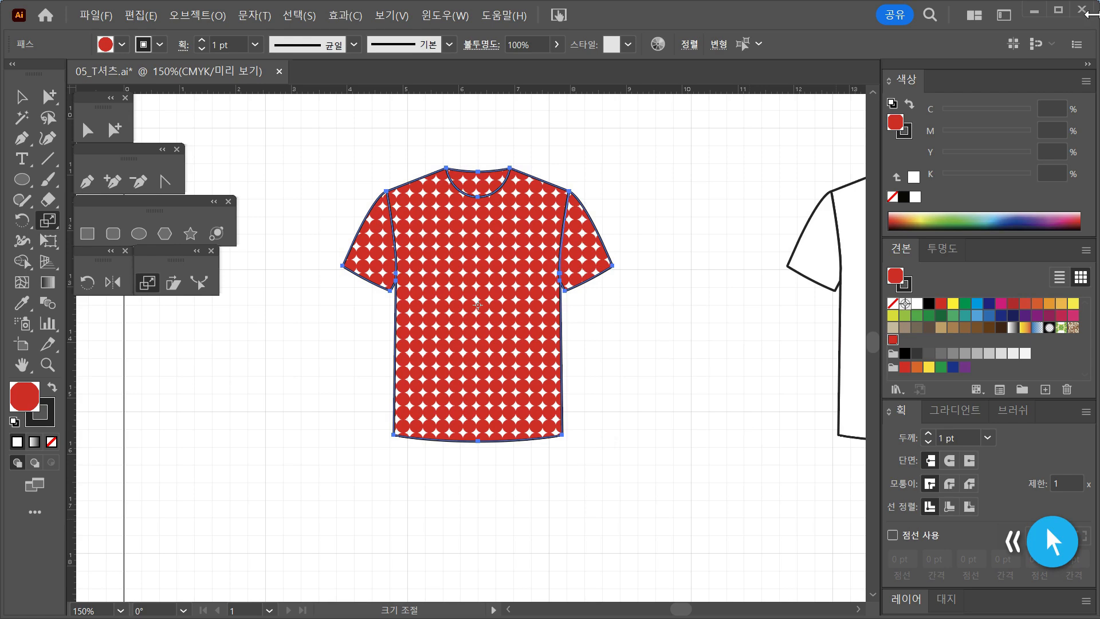
Step: Switch to the Hangul lesson document and review the T-shirt examples of pasting a copy in front and adding a pattern
left_click(1055, 10)
left_click(1041, 16)
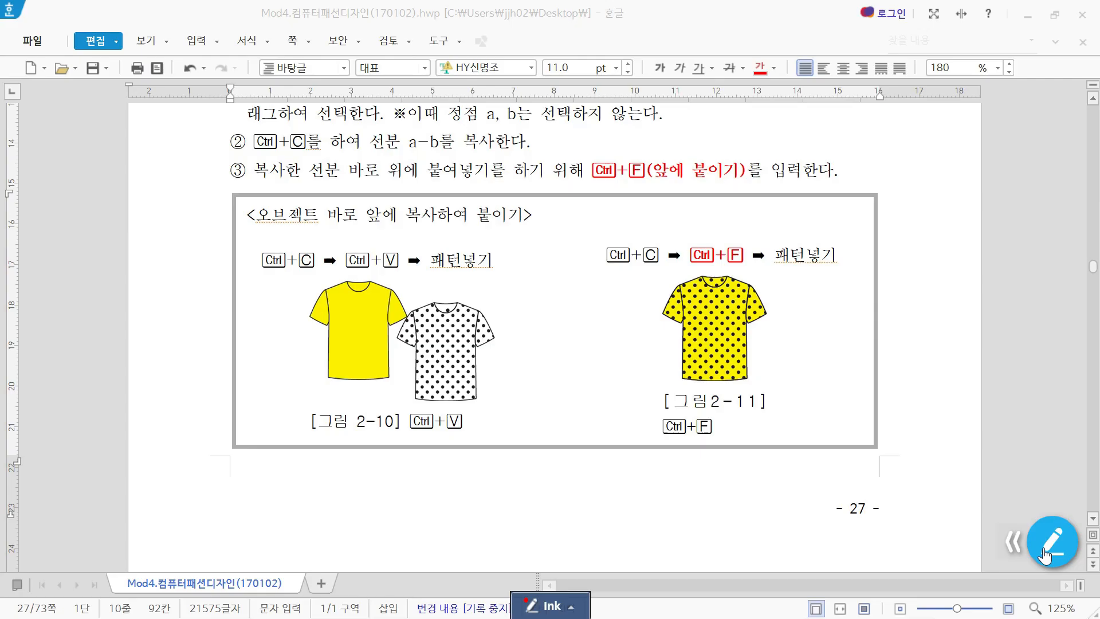
left_click(1044, 554)
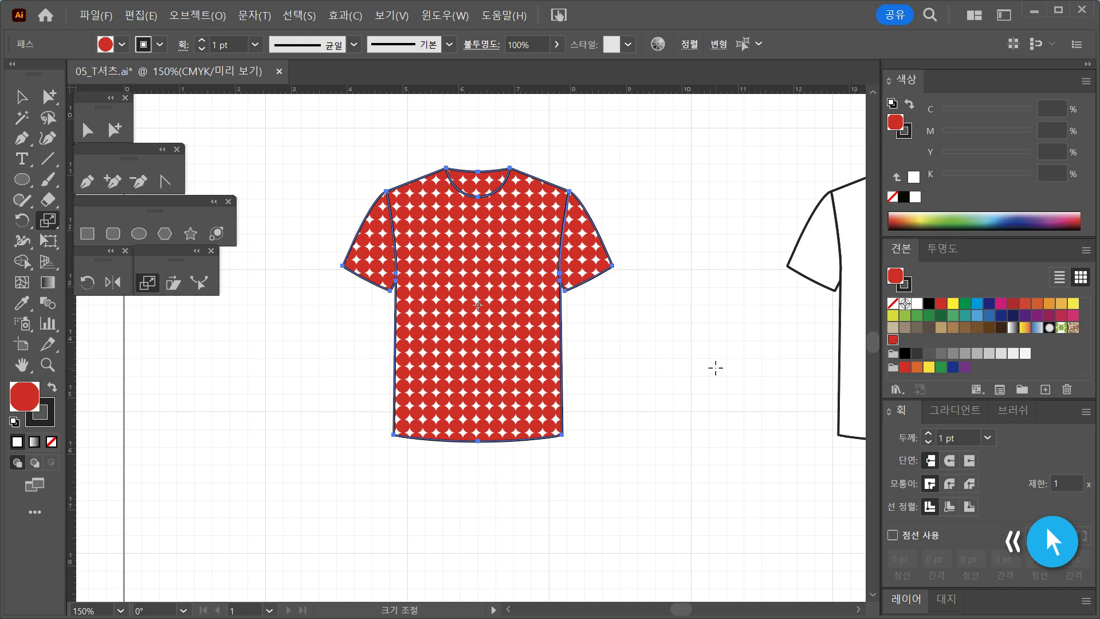
Step: Deselect the T-shirt and open the red dot pattern swatch for editing
key("v")
left_click(721, 162)
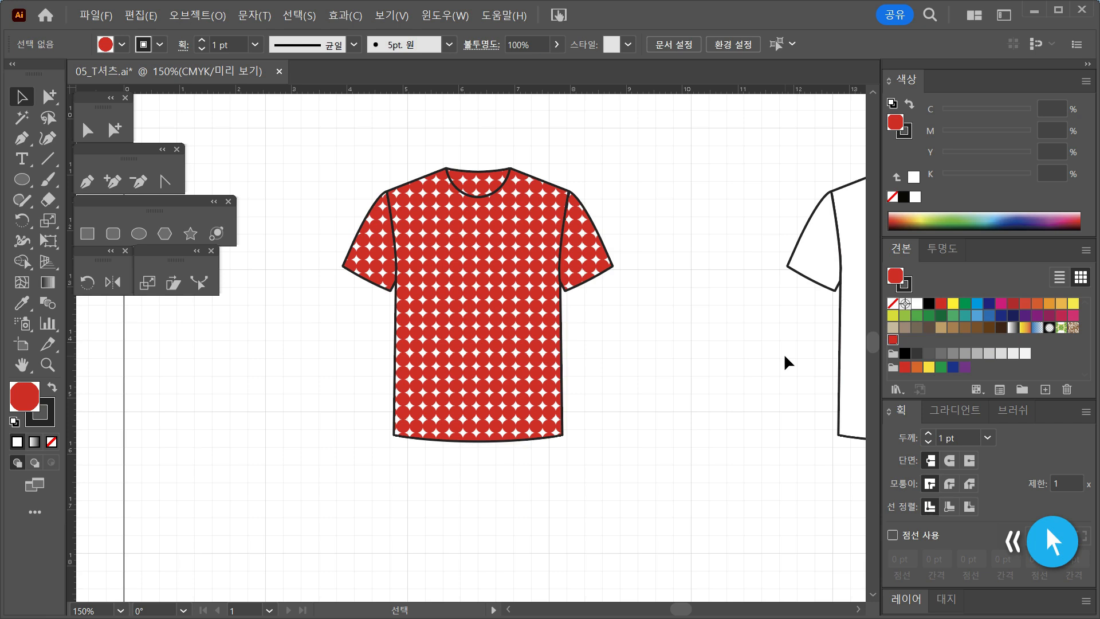
double_click(894, 340)
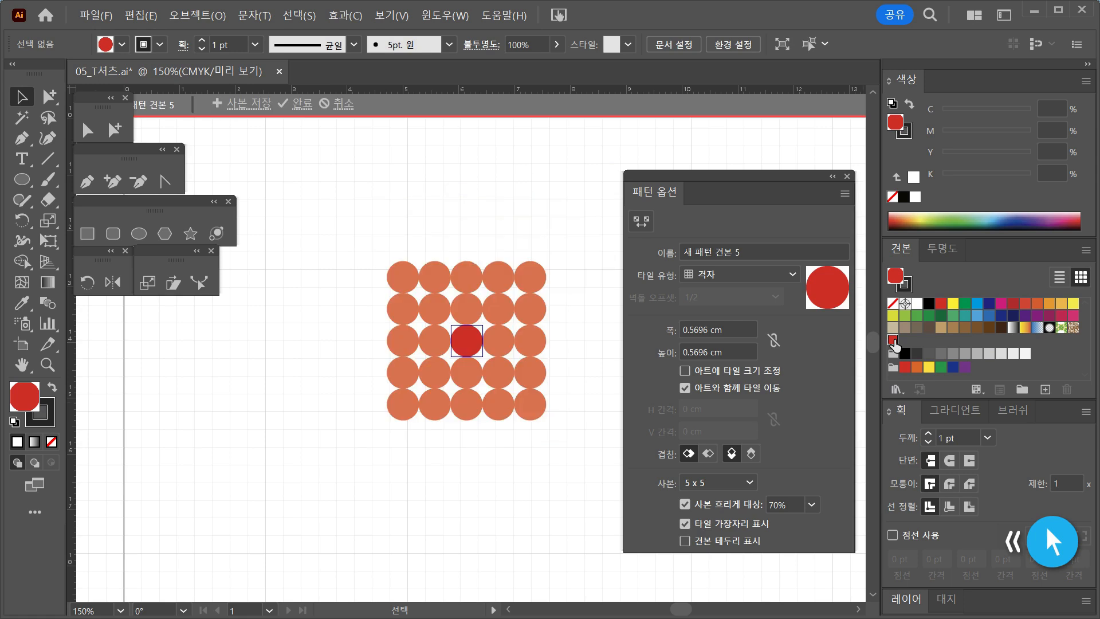
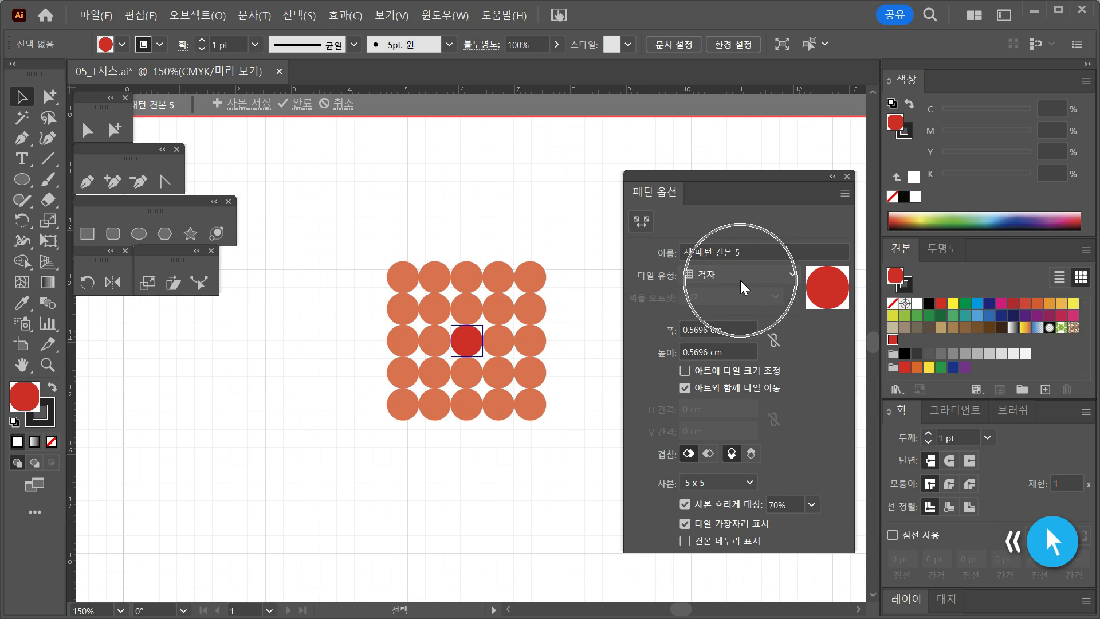
Step: Try the tile types 행으로 벽돌형, 열로 벽돌형, 열로 육각형 and 행으로 육각형 on the dot pattern, and return to 격자
left_click(771, 285)
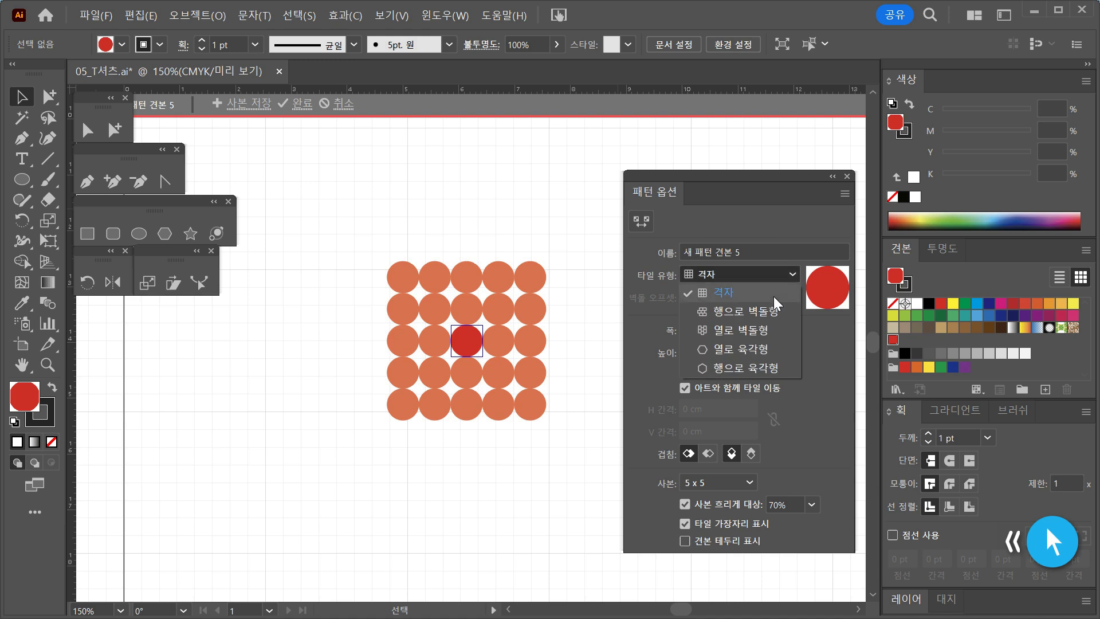
left_click(776, 308)
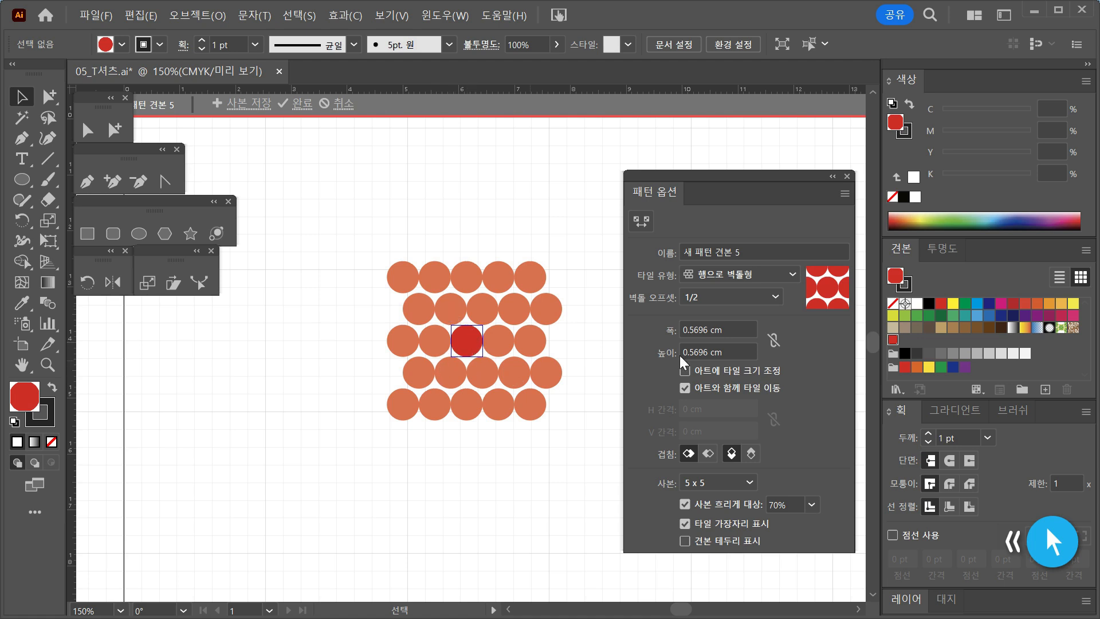
left_click(775, 275)
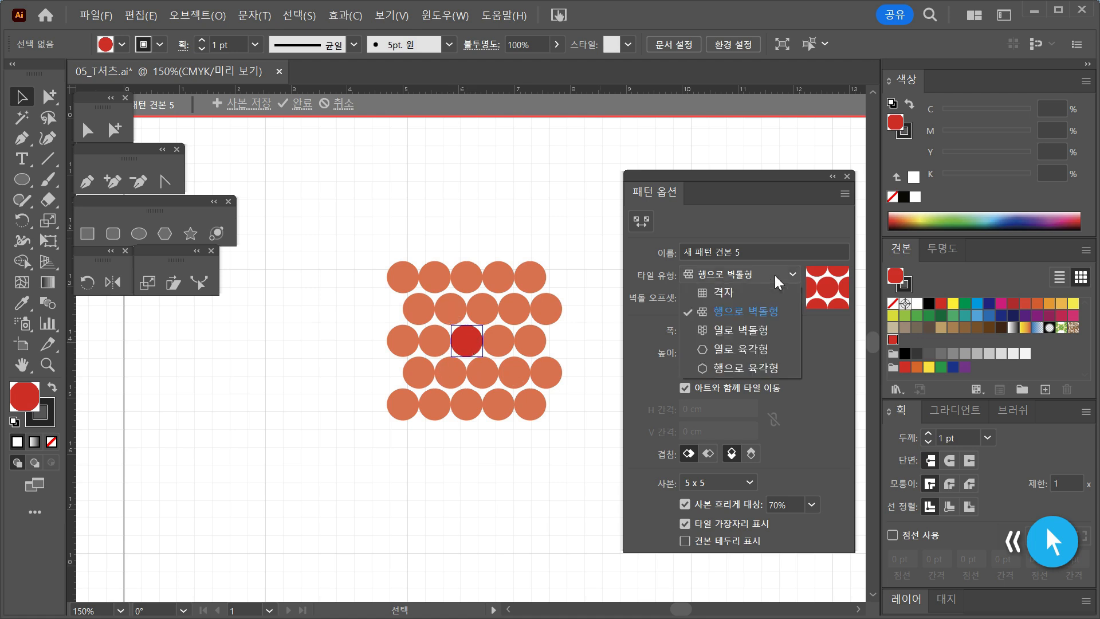
left_click(759, 334)
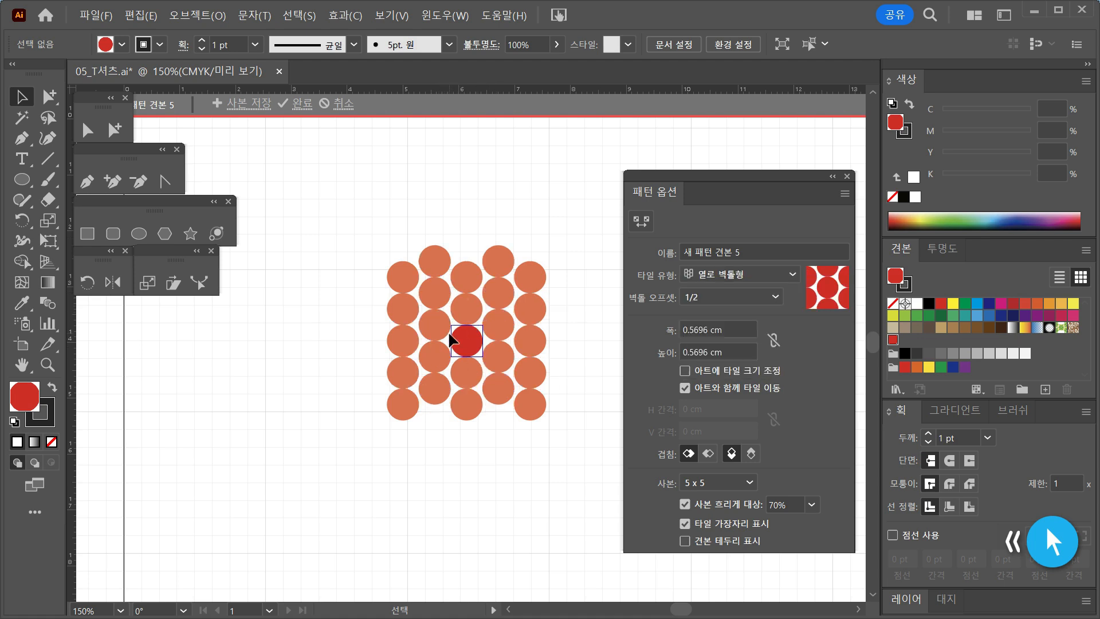
left_click(793, 275)
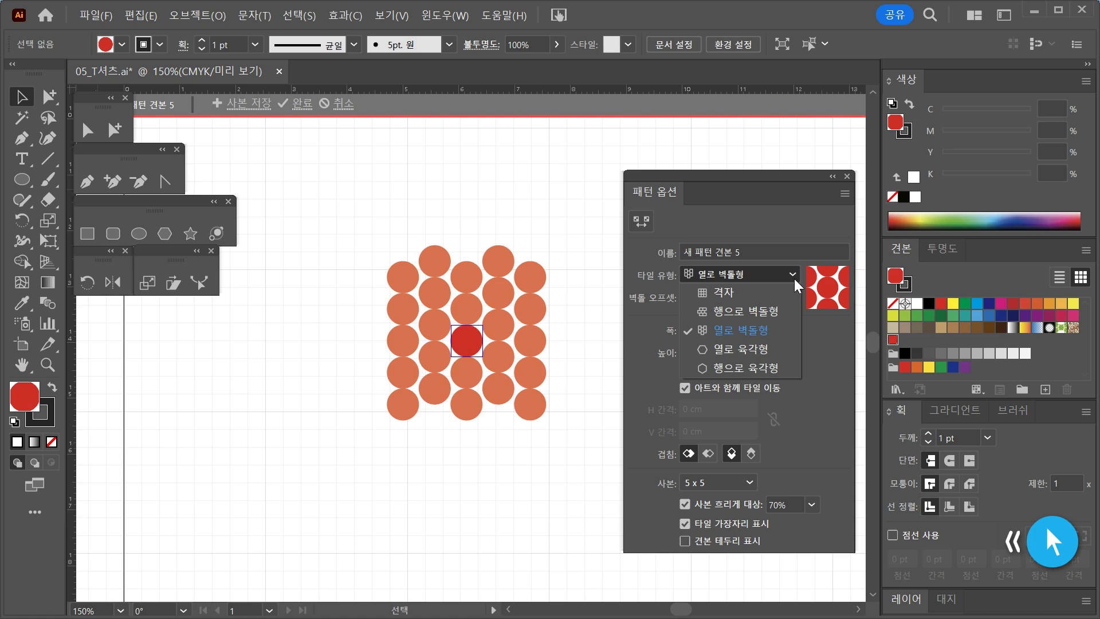
left_click(762, 356)
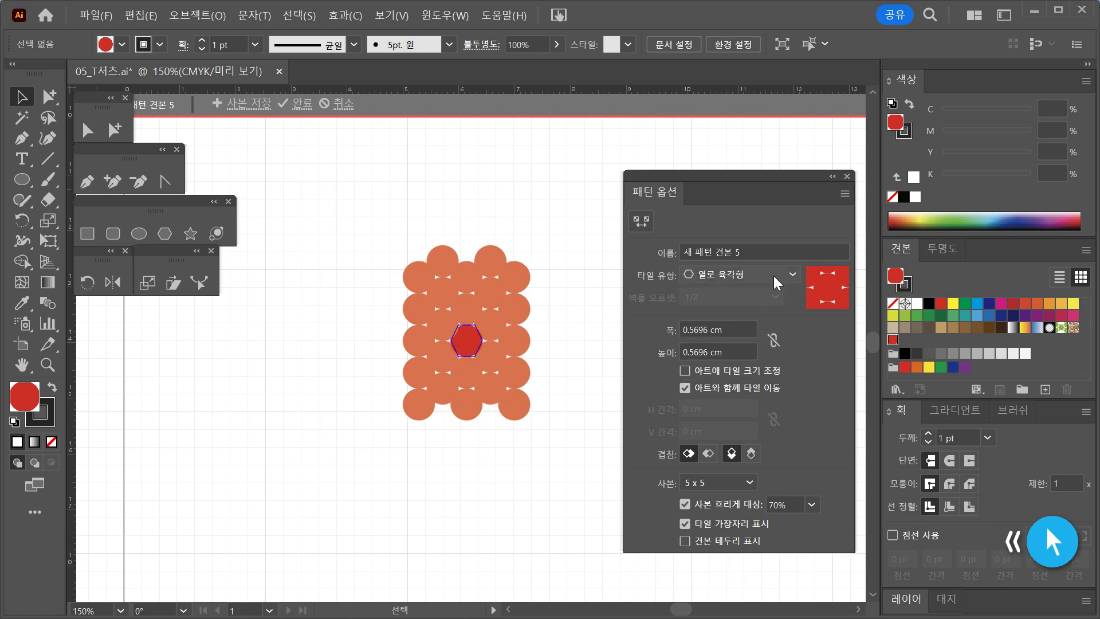
left_click(774, 276)
left_click(774, 362)
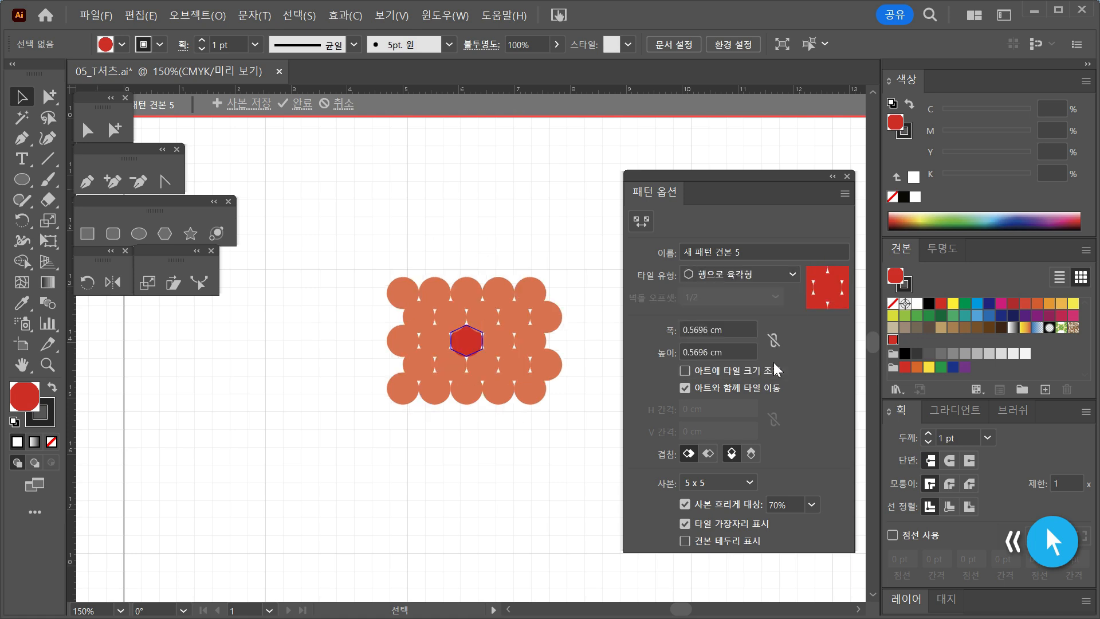
left_click(783, 276)
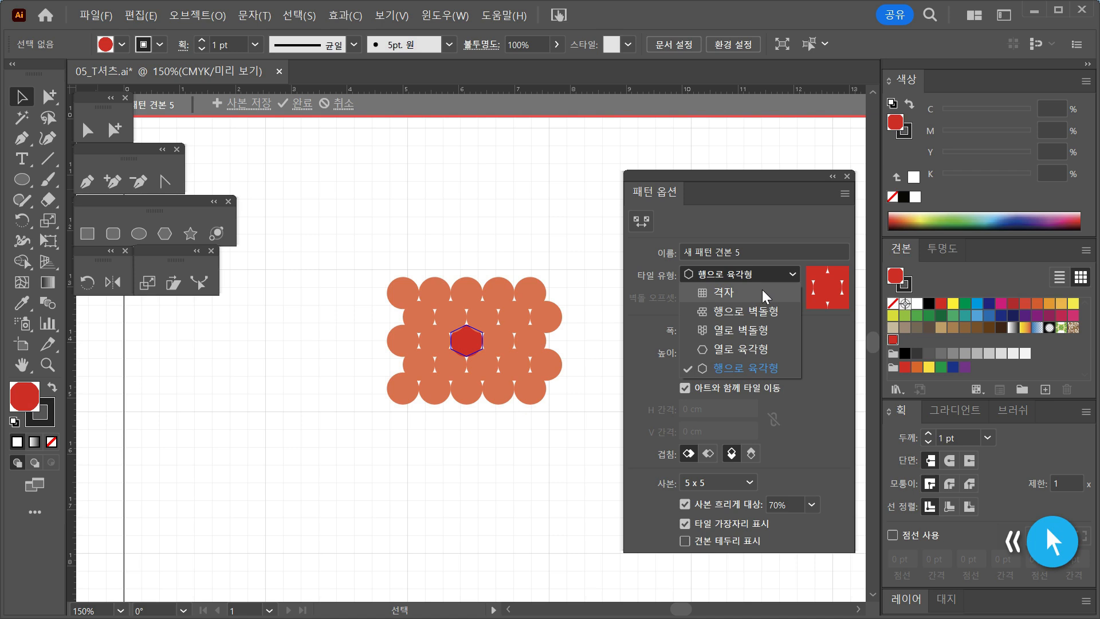
left_click(762, 291)
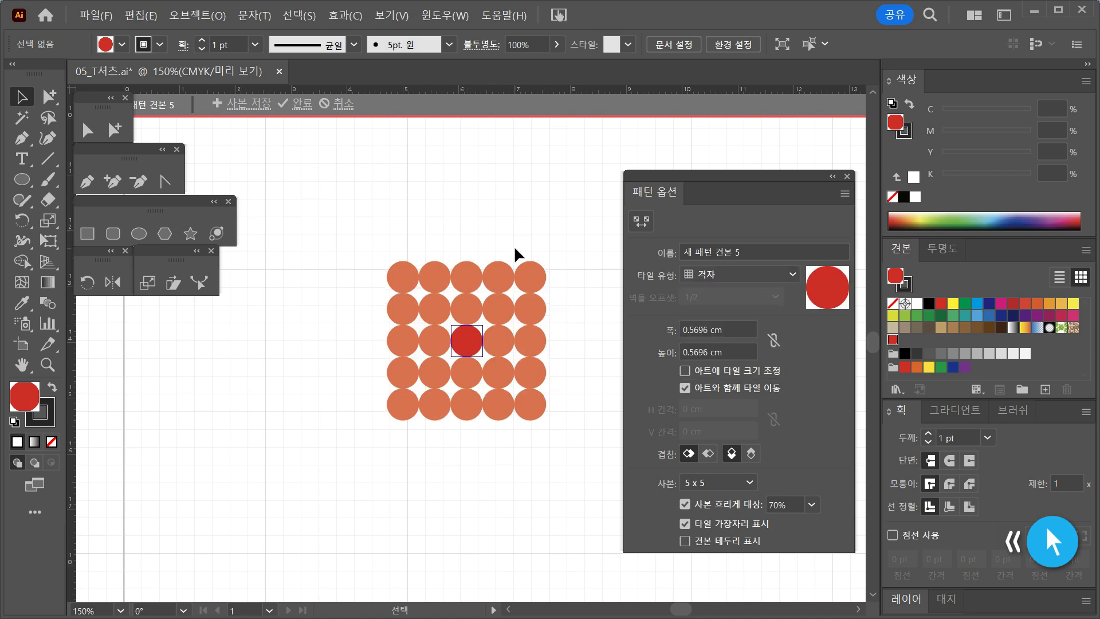
Step: Cycle the dot pattern once more through both brick tile types and both hexagon tile types, and set it back to 격자
left_click(779, 280)
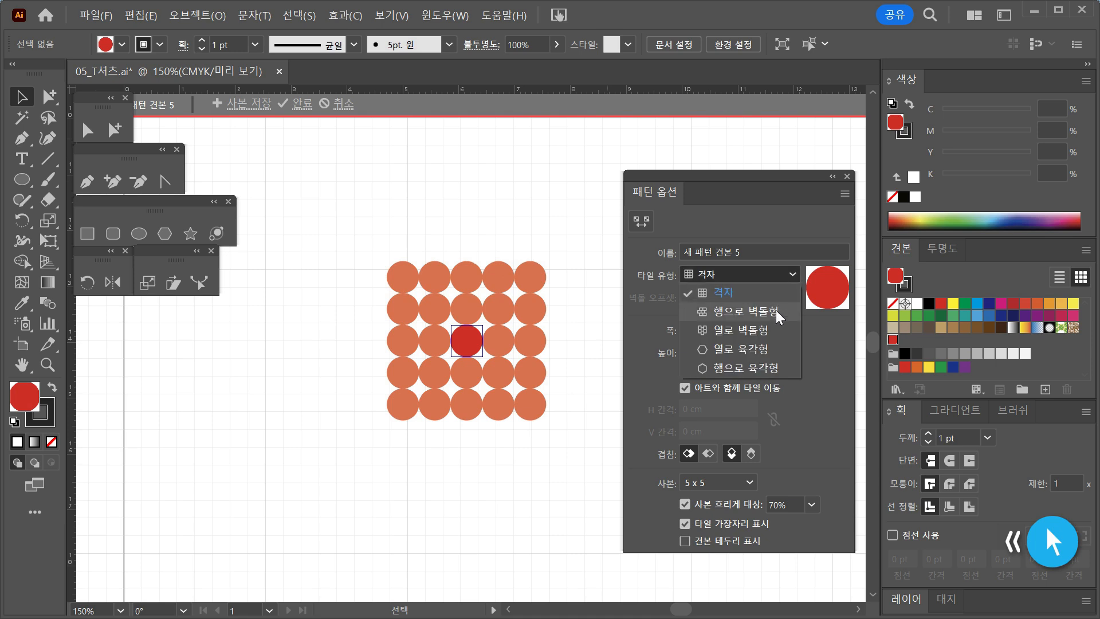
left_click(776, 310)
left_click(787, 274)
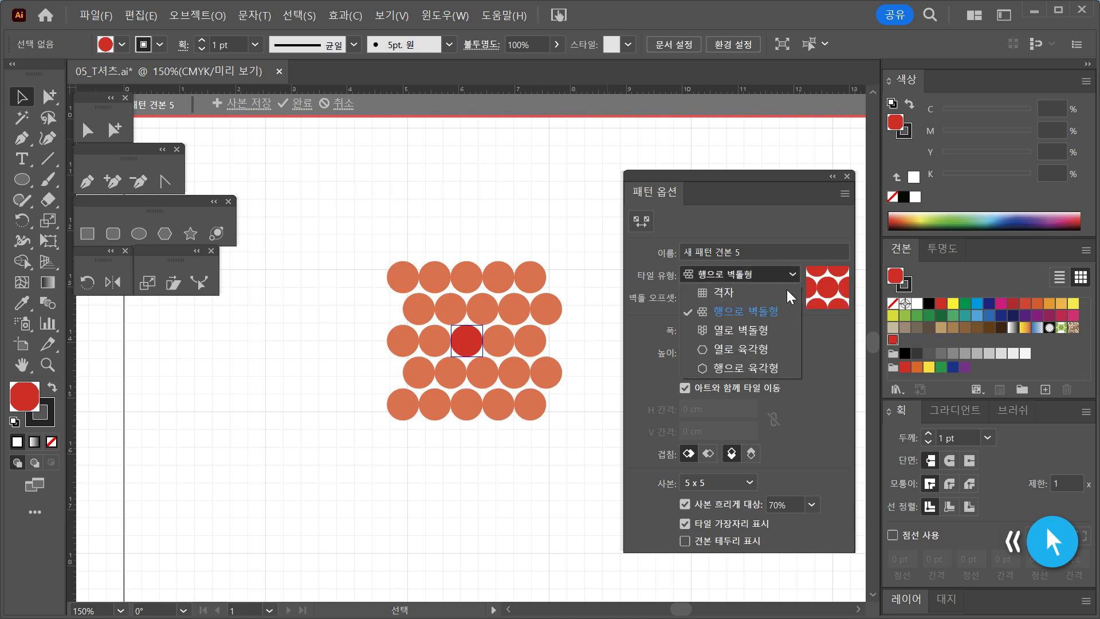
left_click(782, 330)
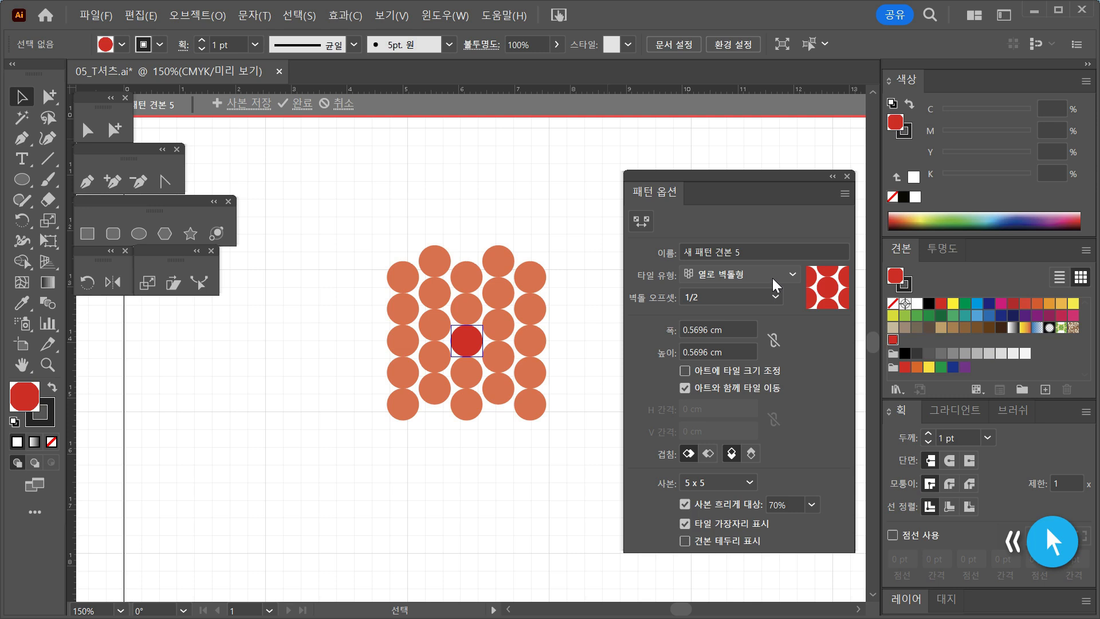
left_click(772, 276)
left_click(772, 345)
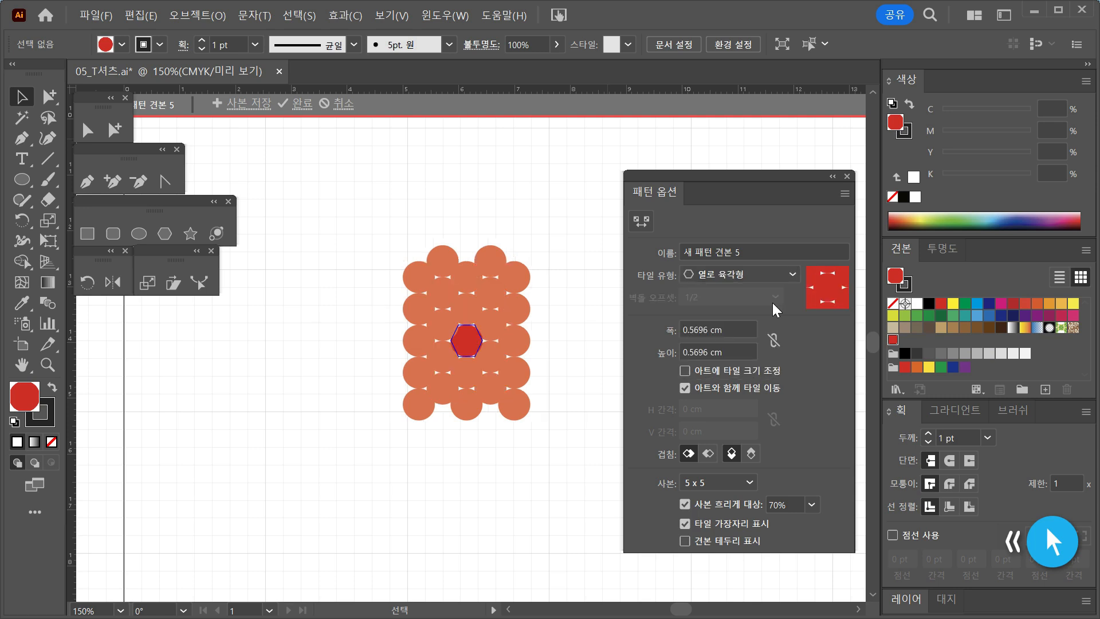
left_click(773, 277)
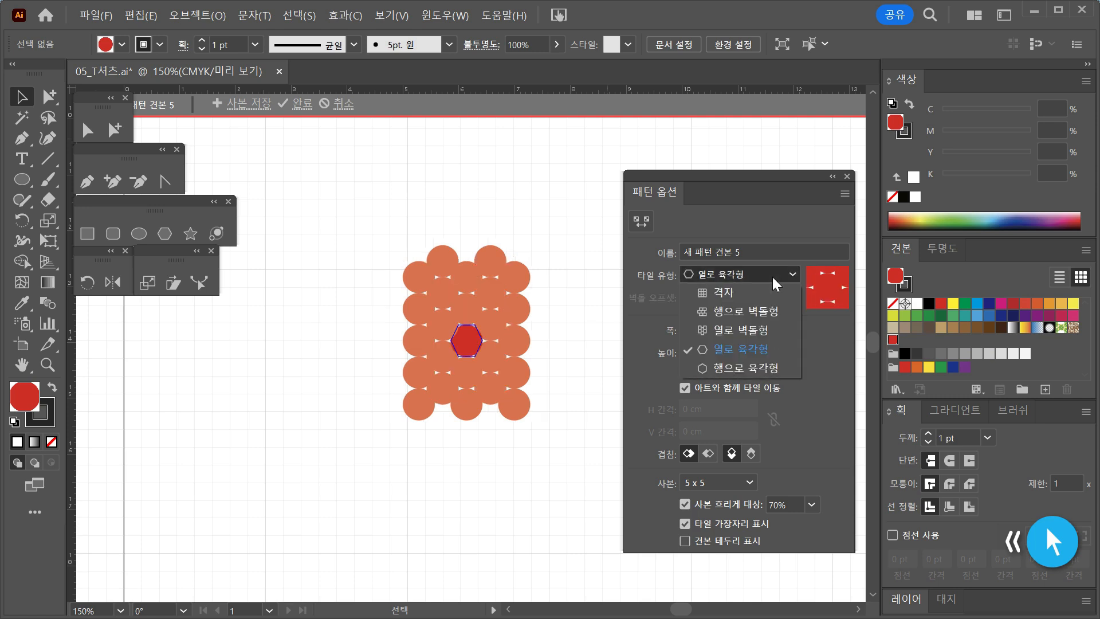
left_click(763, 367)
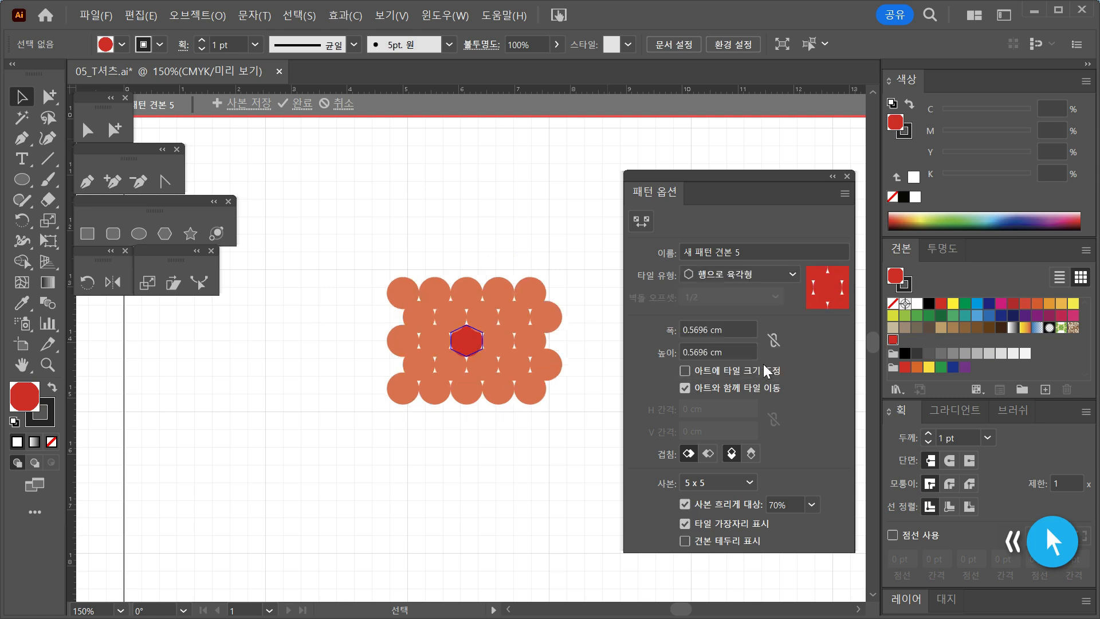
left_click(776, 272)
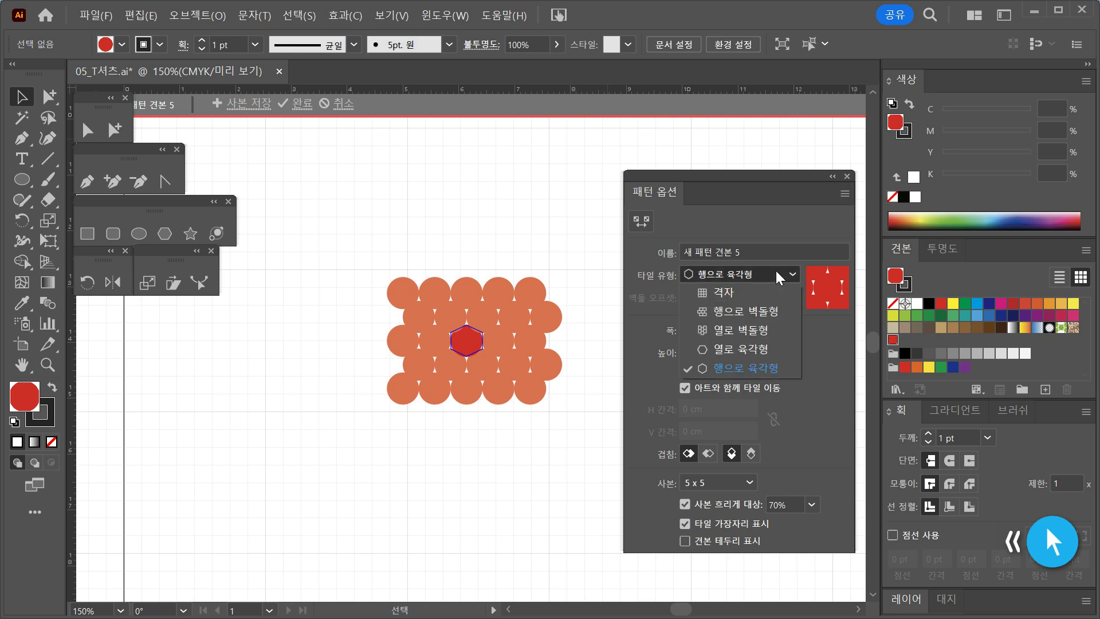
left_click(767, 285)
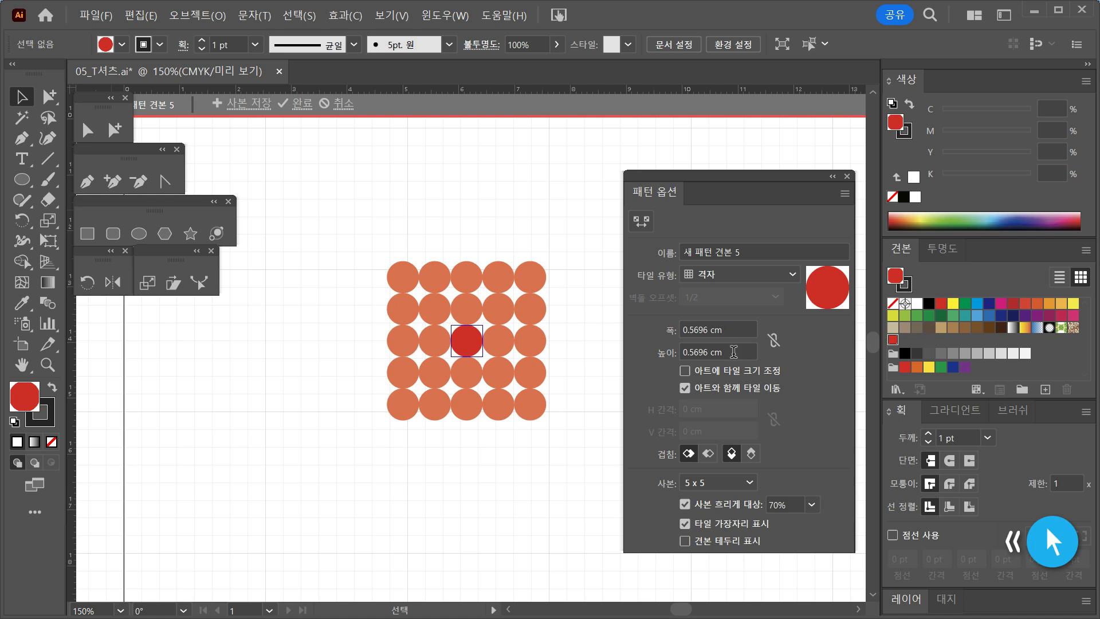
Step: Set the dot pattern's tile width and height to 1 cm each
left_click(733, 331)
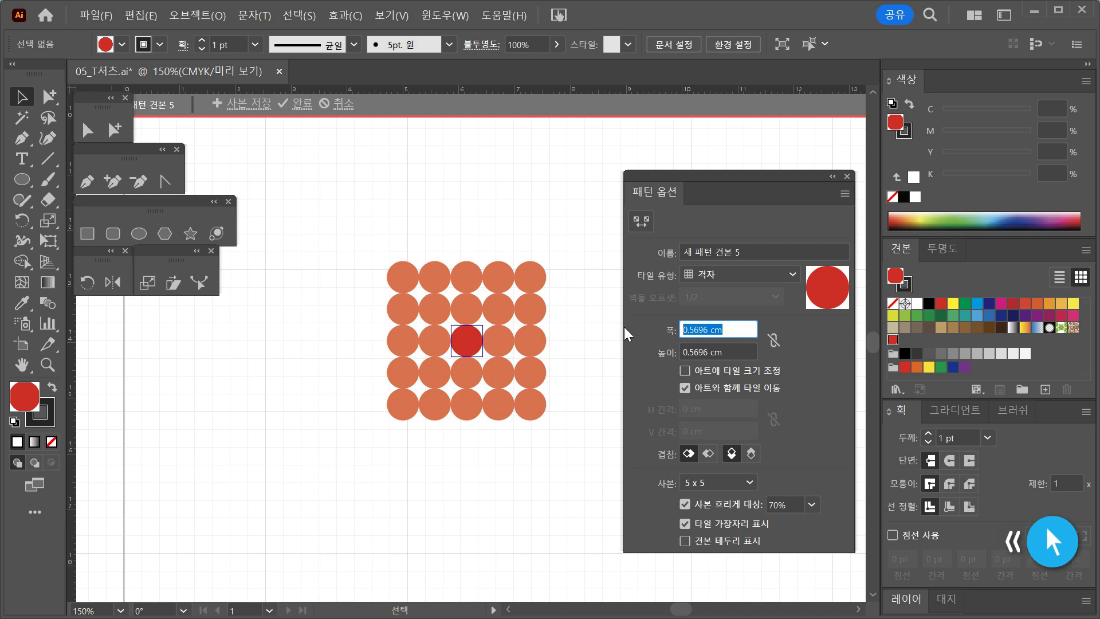
type("1")
key("Return")
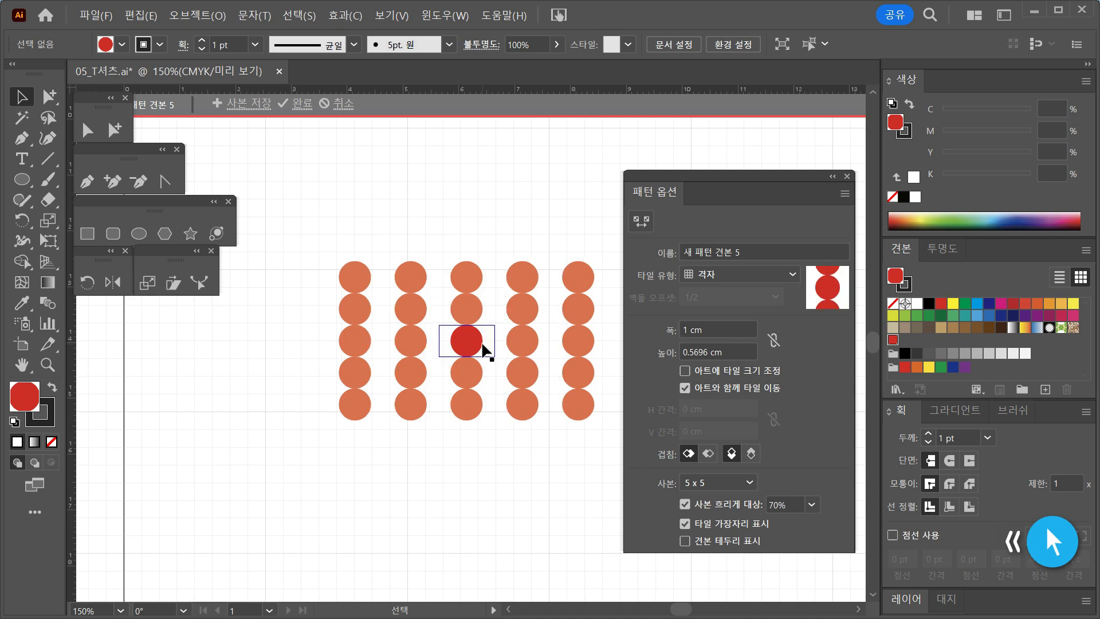
left_click(733, 356)
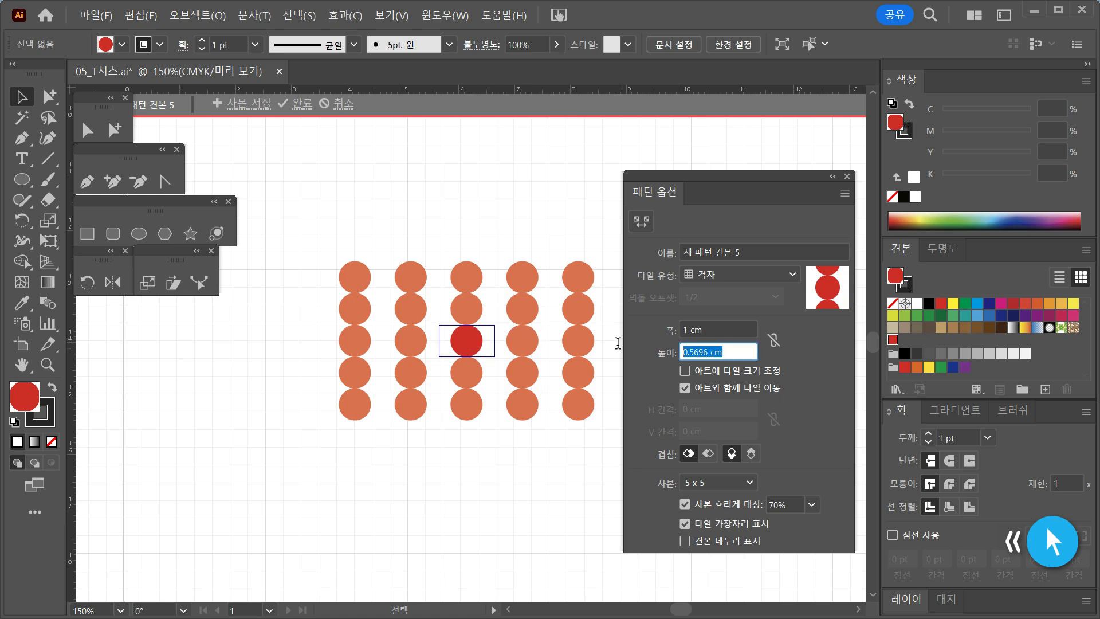
type("1")
key("Return")
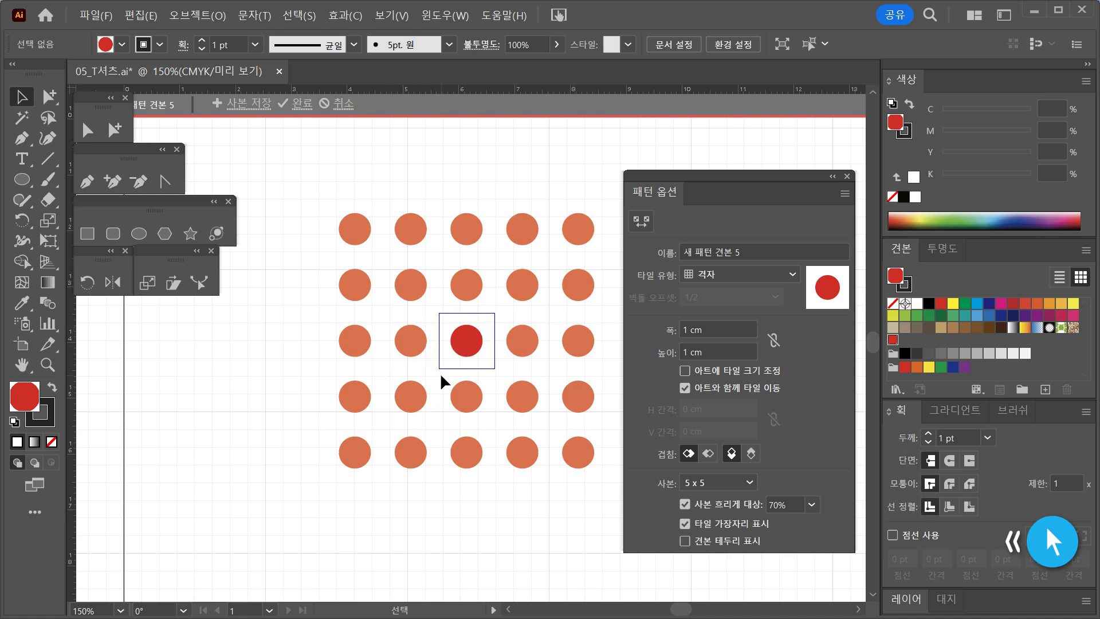
Step: Try tile widths of 0.8, 0.6 and 1.1 cm on the dot pattern, and return the width to 1 cm
left_click(726, 328)
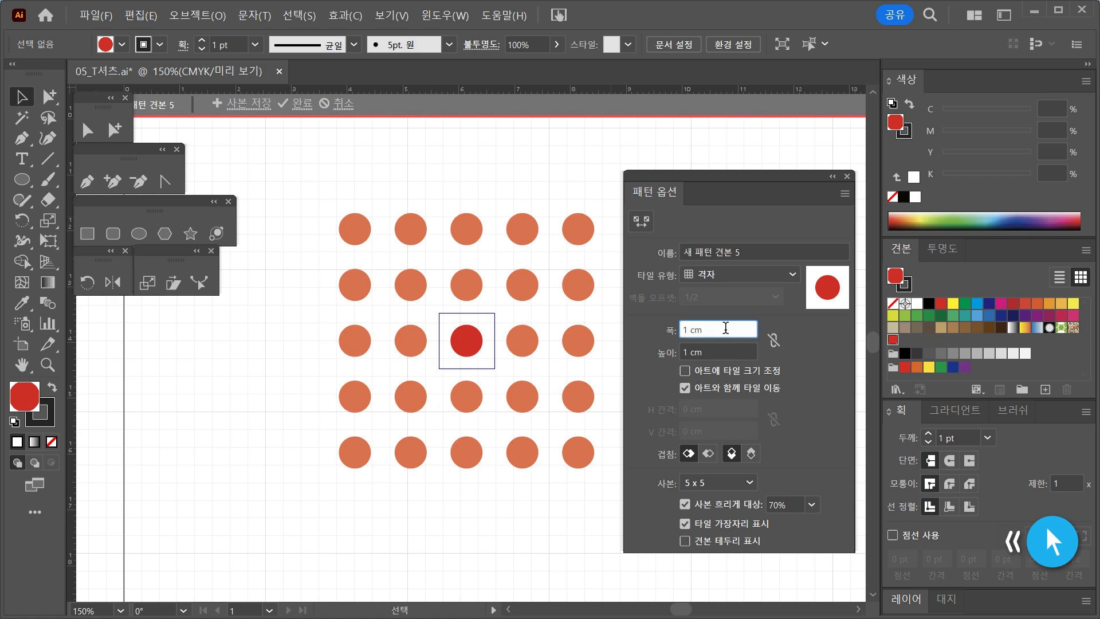
left_click_drag(709, 329, 684, 329)
type("0.8")
key("Return")
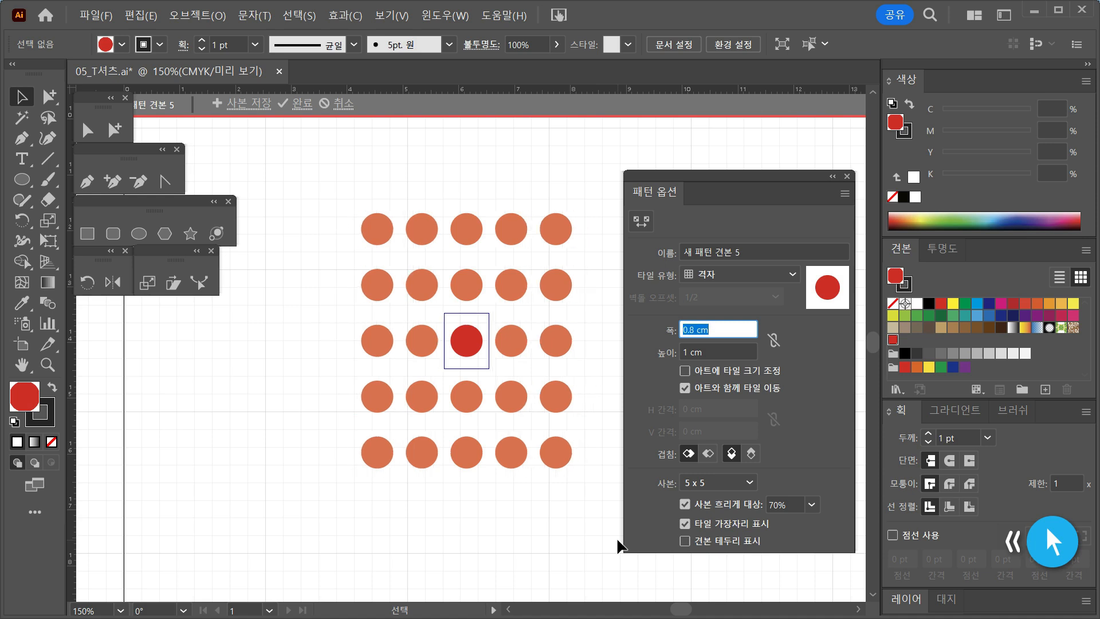
key("Down")
key("Down")
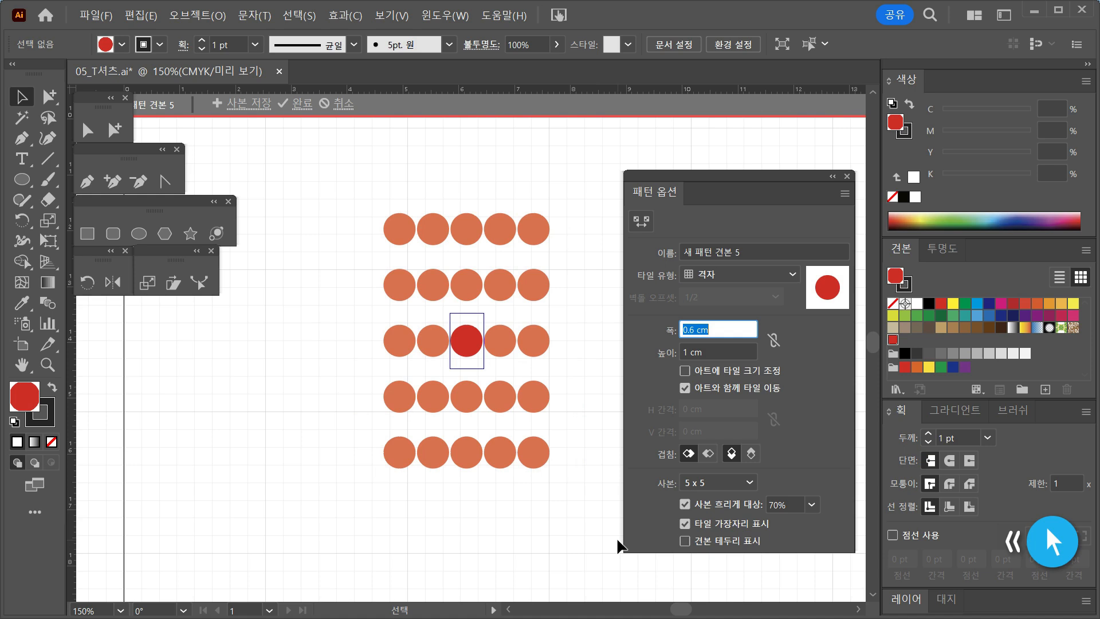
key("Up")
key("Up")
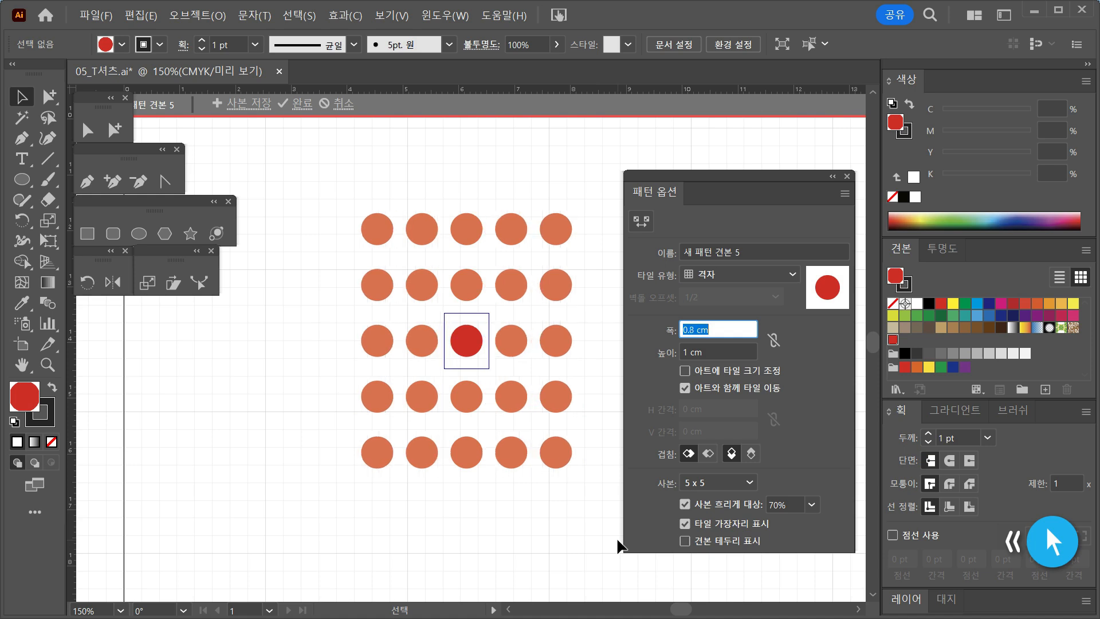
key("Up")
key("Up")
key("Up")
key("Up")
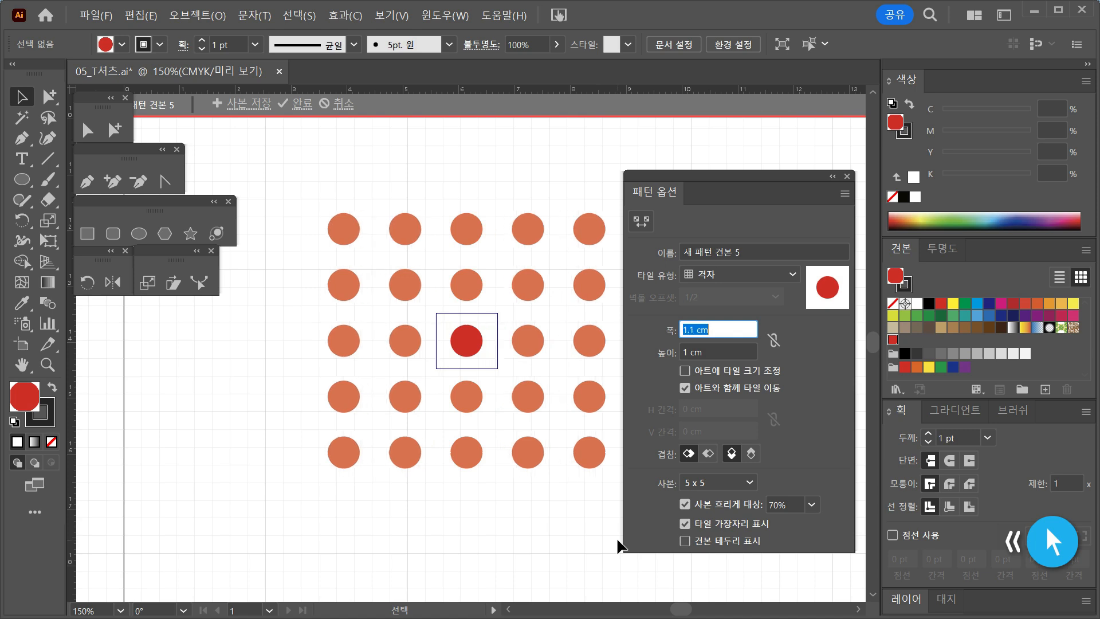
key("Down")
key("Down")
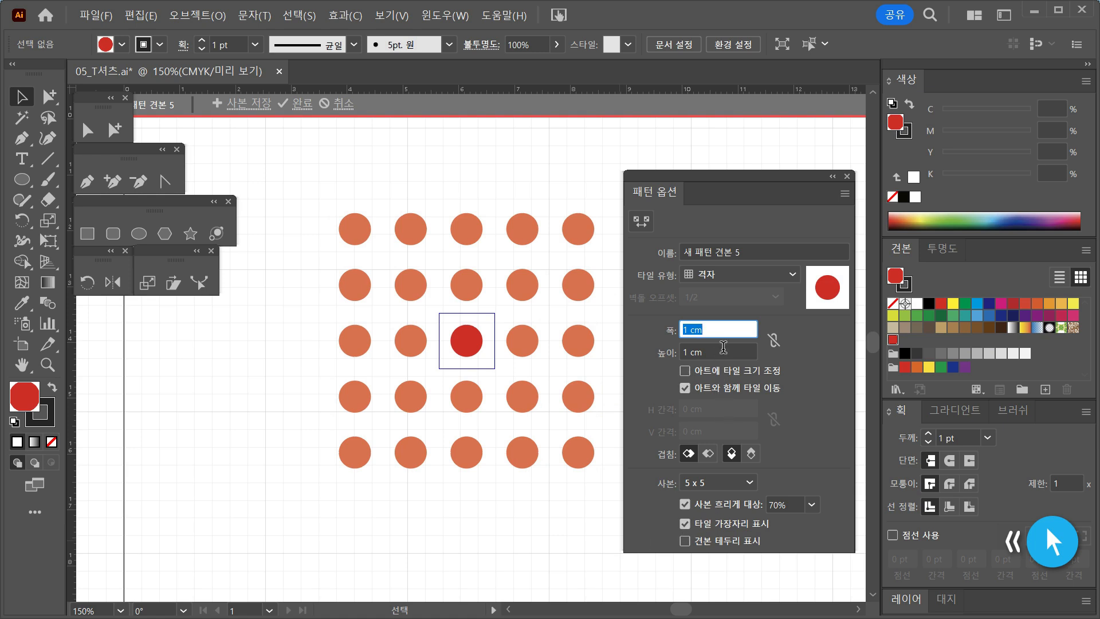
Step: Try taller tile heights up to 1.4 cm on the dot pattern, and return the height to 1 cm
key("Tab")
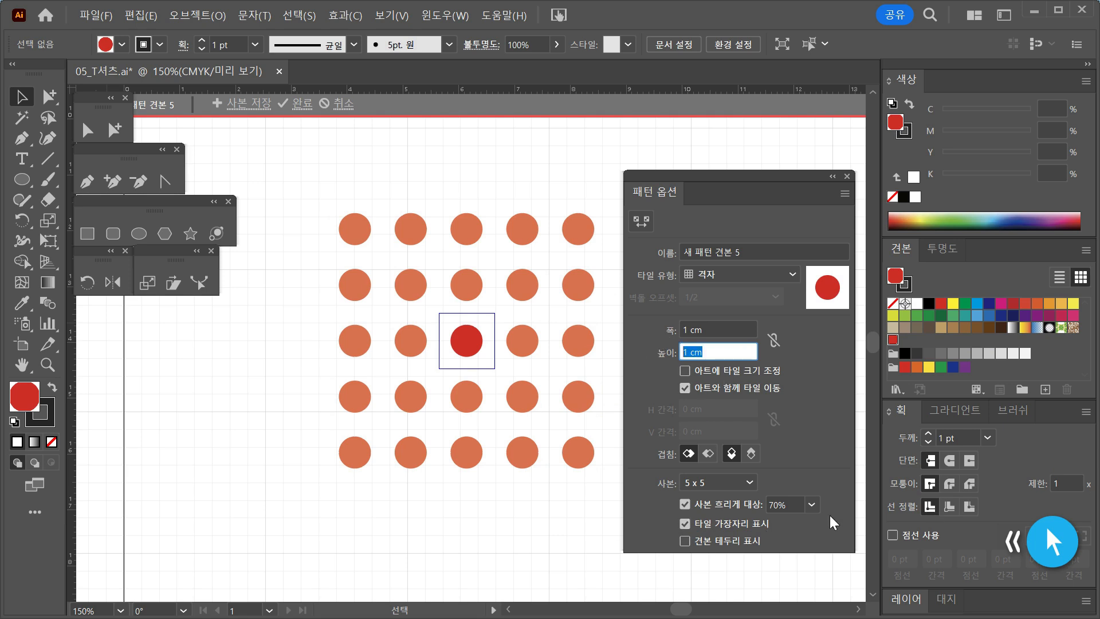
key("Up")
key("Up")
key("Up")
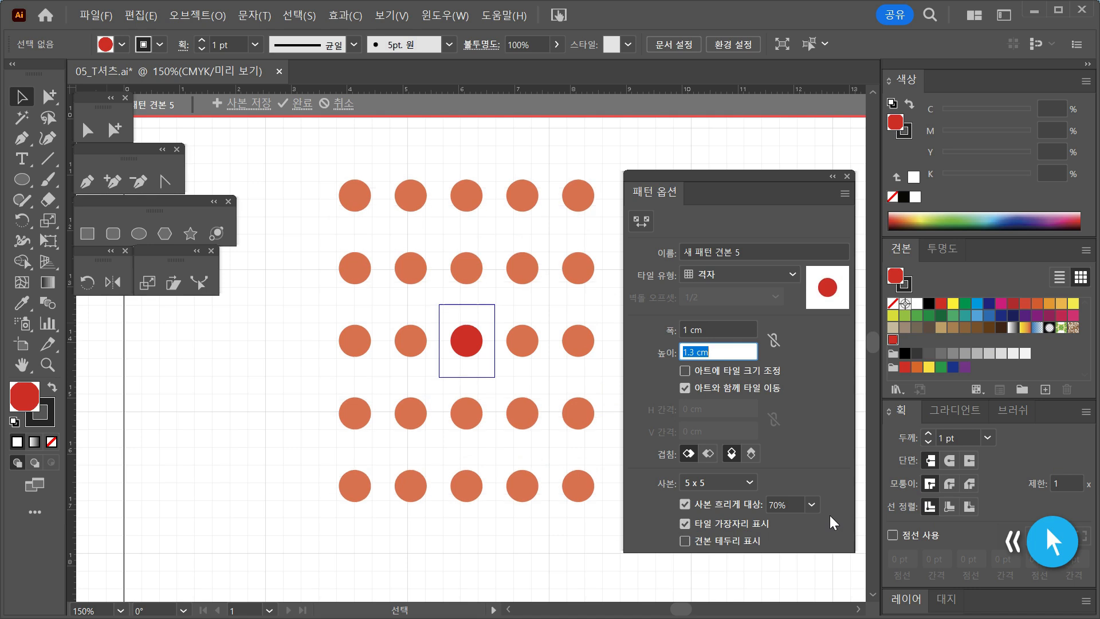
key("Up")
key("Up")
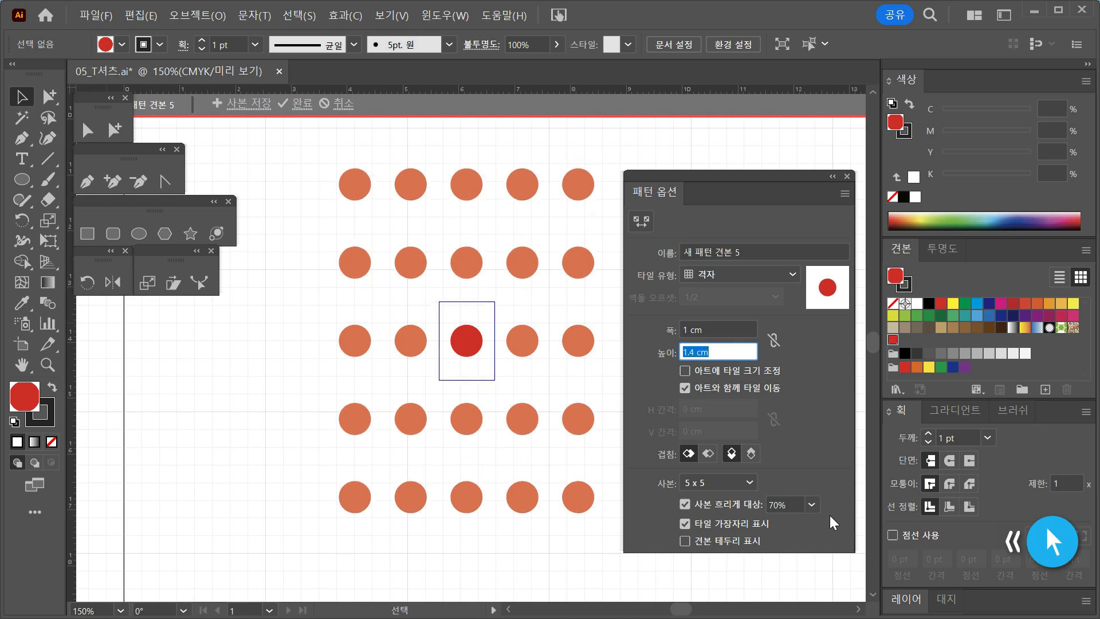
key("Down")
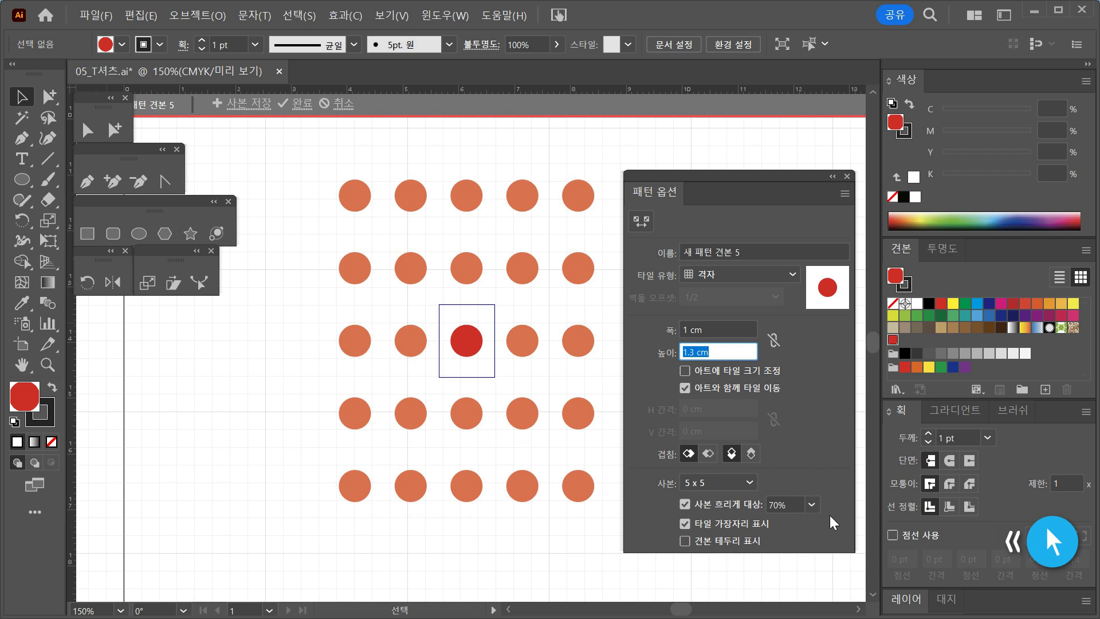
key("Down")
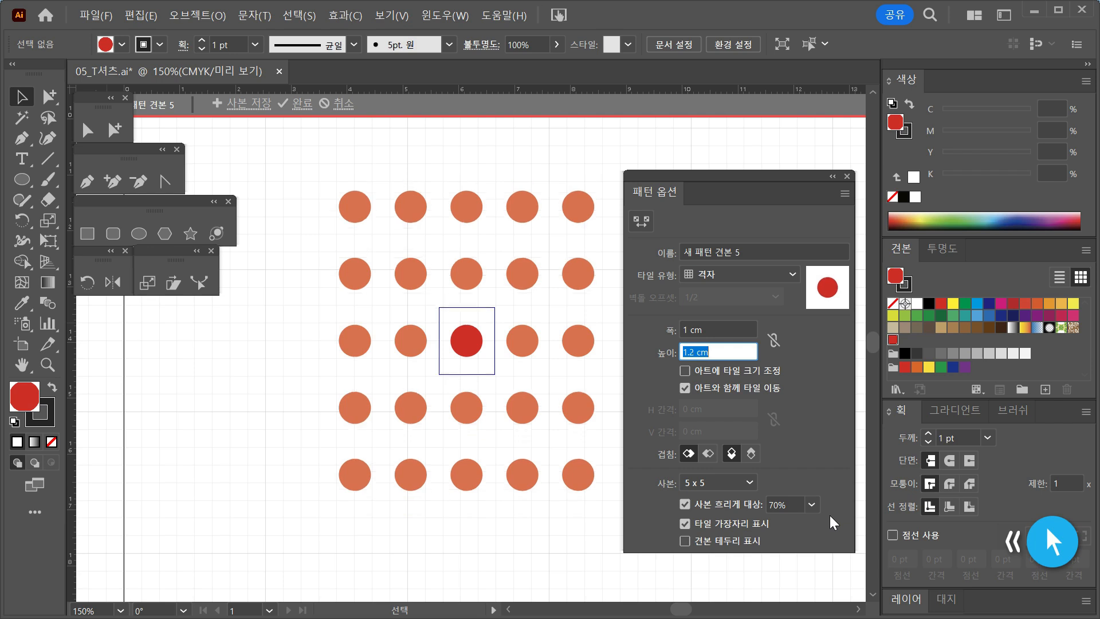
key("Down")
key("Down")
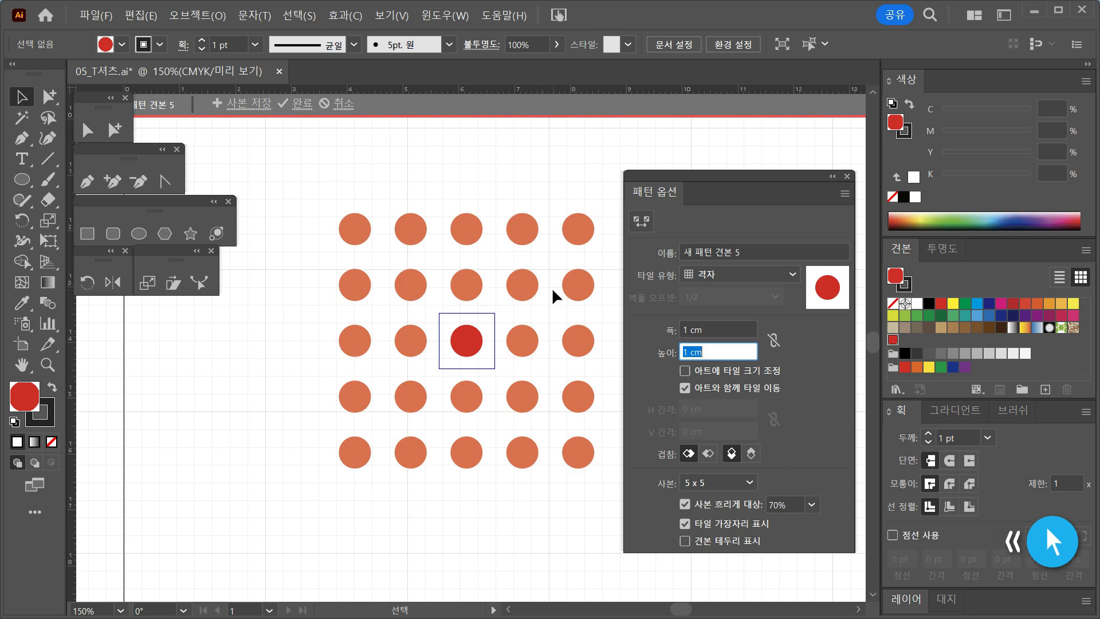
Step: Finish editing the dot pattern to apply its new spacing to the T-shirt, leaving nothing selected
left_click(302, 105)
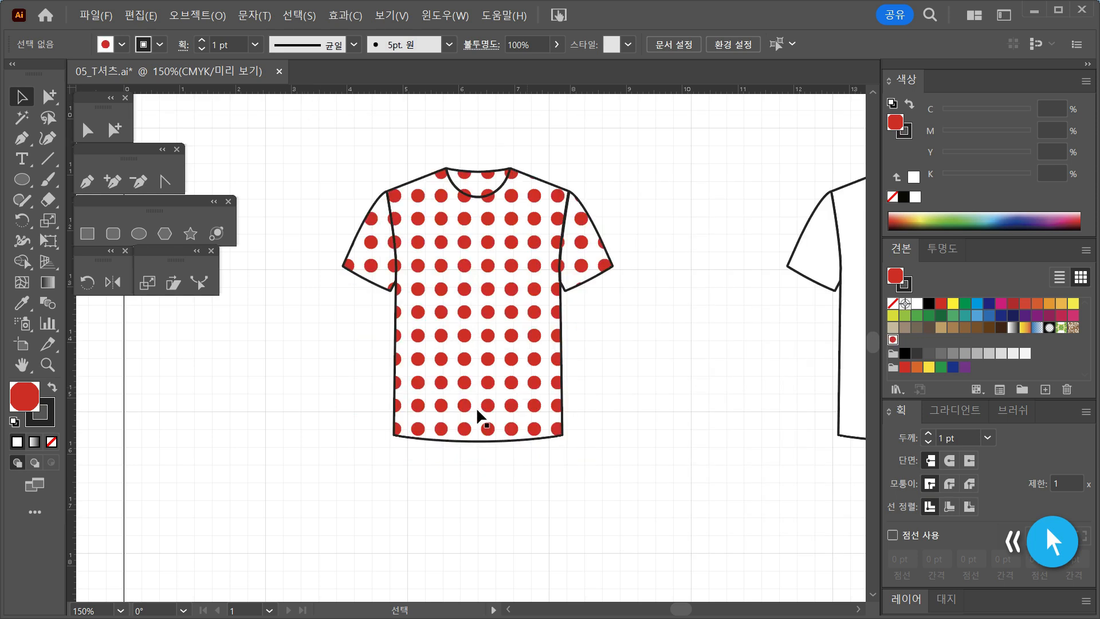
left_click(708, 344)
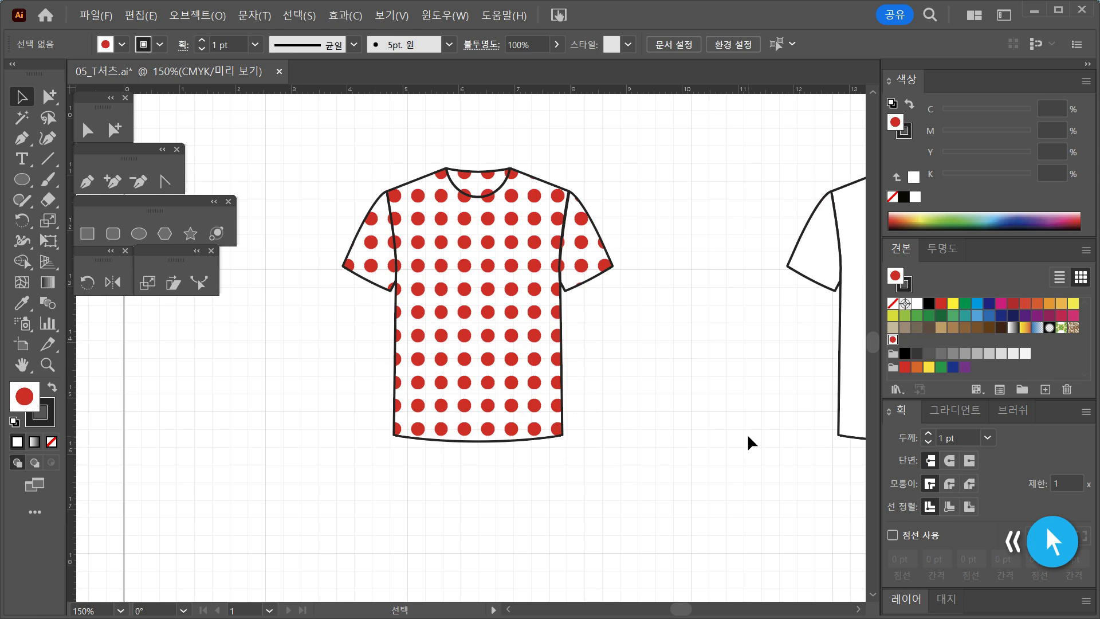
Step: Rotate only the dot pattern on the first T-shirt by 5°, leaving the shirt shapes untransformed
left_click_drag(684, 447, 246, 118)
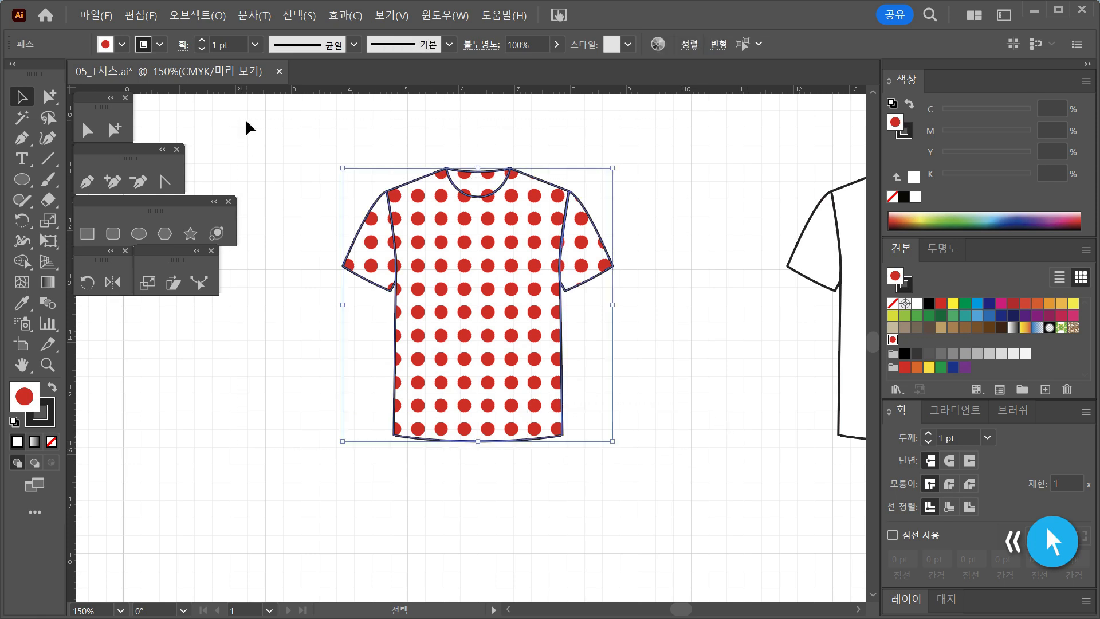
double_click(87, 279)
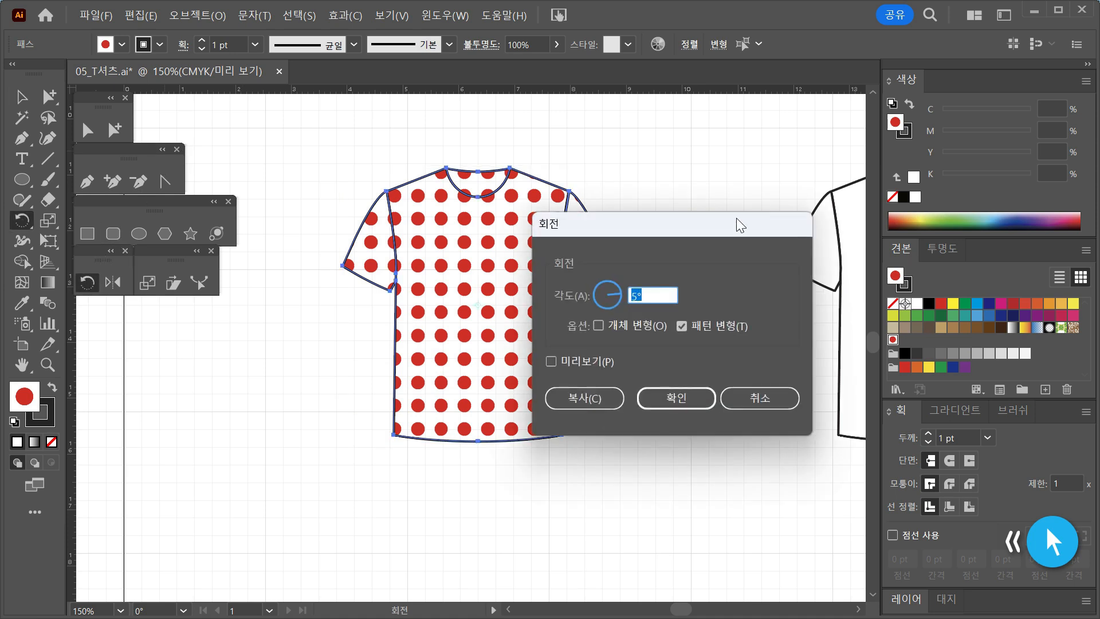
left_click_drag(737, 218, 872, 178)
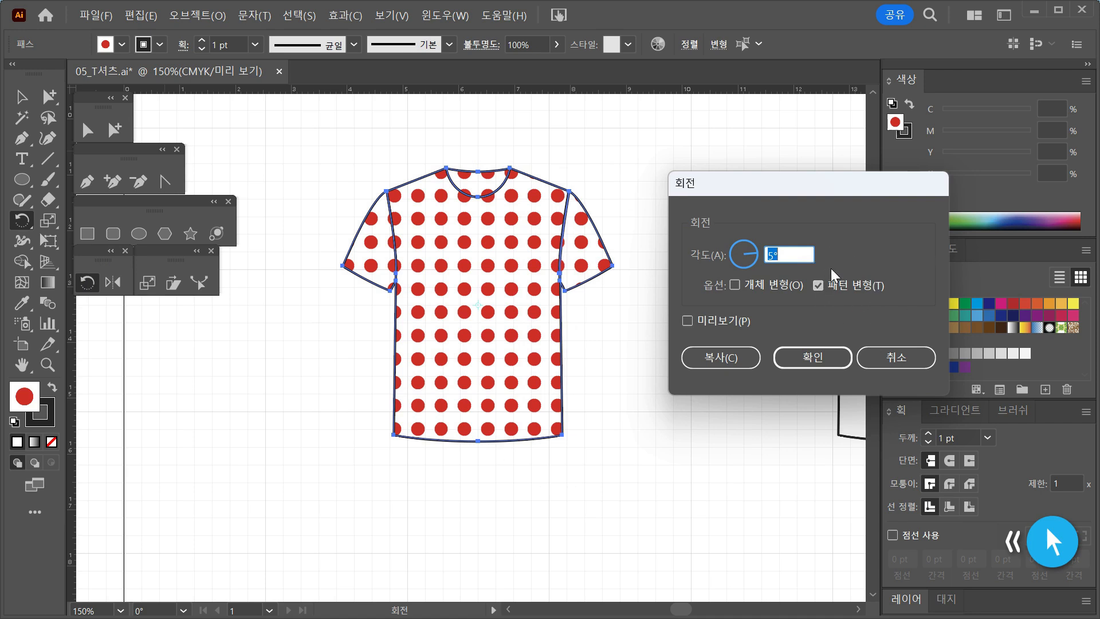
left_click(686, 319)
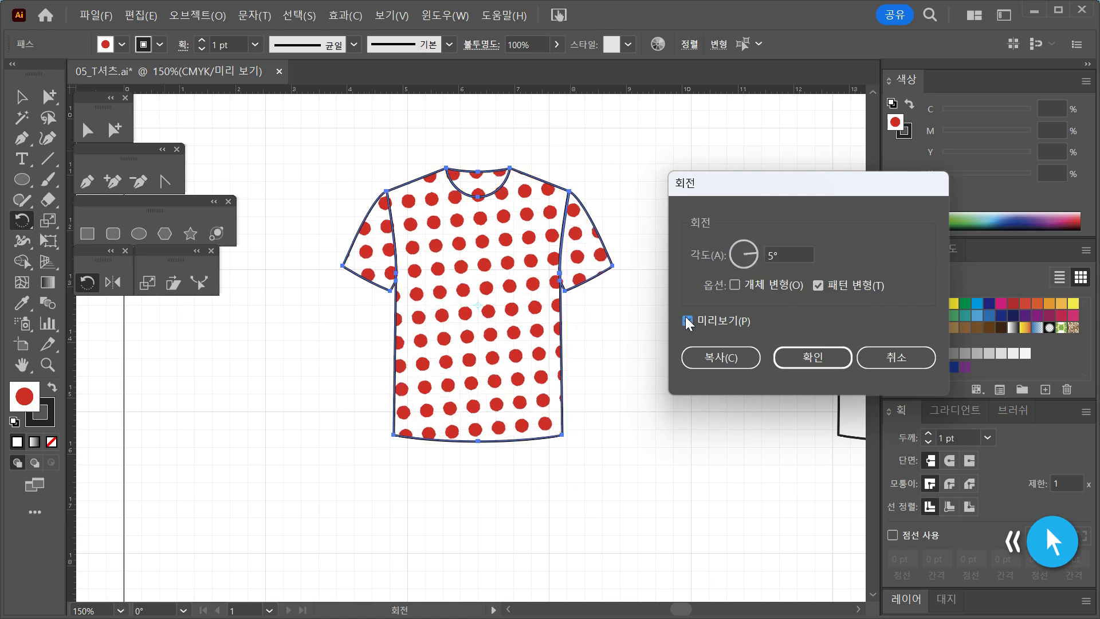
left_click(686, 319)
left_click(797, 357)
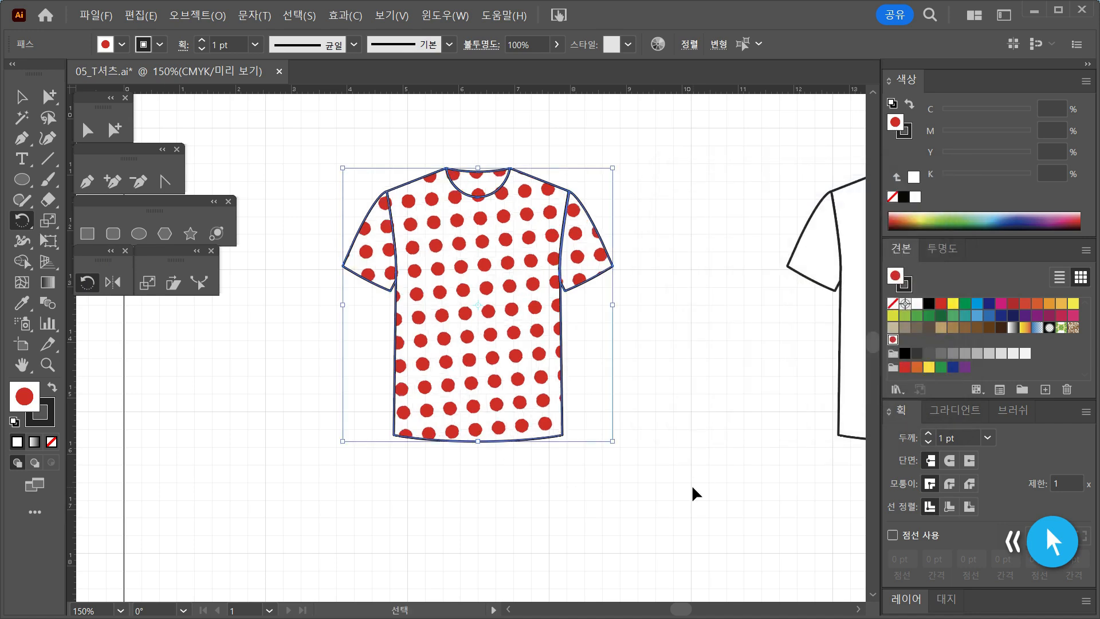
Step: Repeat the 5° pattern rotation several times on the selected T-shirt
key("ctrl+d")
key("ctrl+d")
key("ctrl+d")
key("ctrl+d")
key("ctrl+d")
key("ctrl+d")
key("ctrl+d")
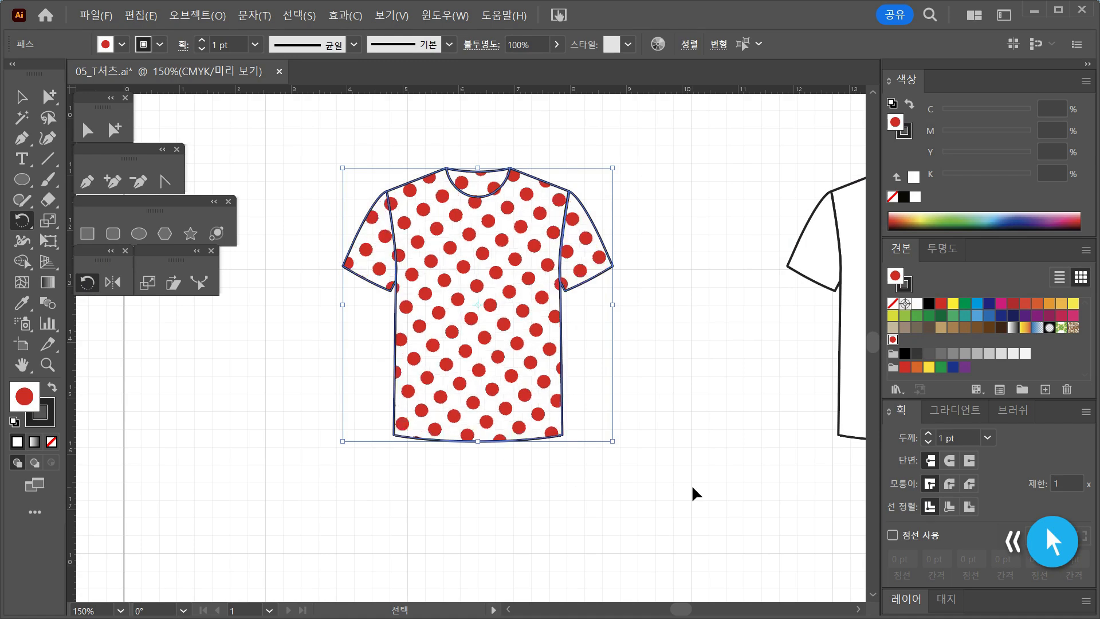
key("r")
key("v")
key("ctrl+d")
key("ctrl+d")
key("ctrl+d")
key("ctrl+d")
Step: Undo the pattern rotations on the T-shirt and deselect it
key("ctrl+z")
key("ctrl+z")
key("ctrl+z")
left_click(792, 360, "ctrl")
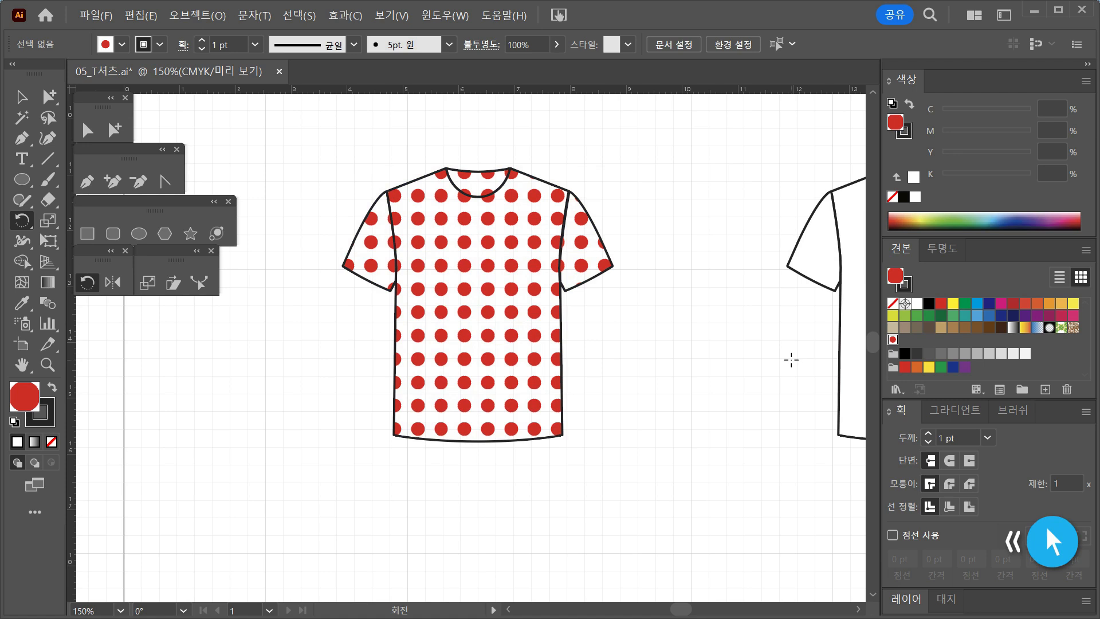
Step: Rotate only the dot pattern on the first small-dot T-shirt by 45°, leaving its shapes untransformed
left_click(21, 96)
left_click_drag(284, 125, 651, 503)
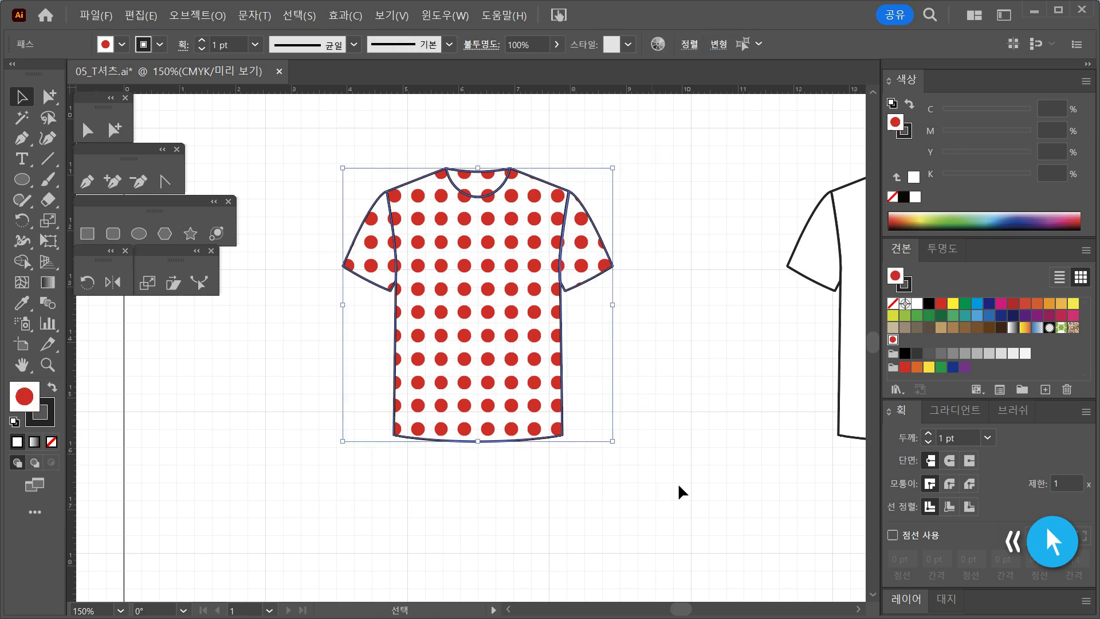
double_click(79, 284)
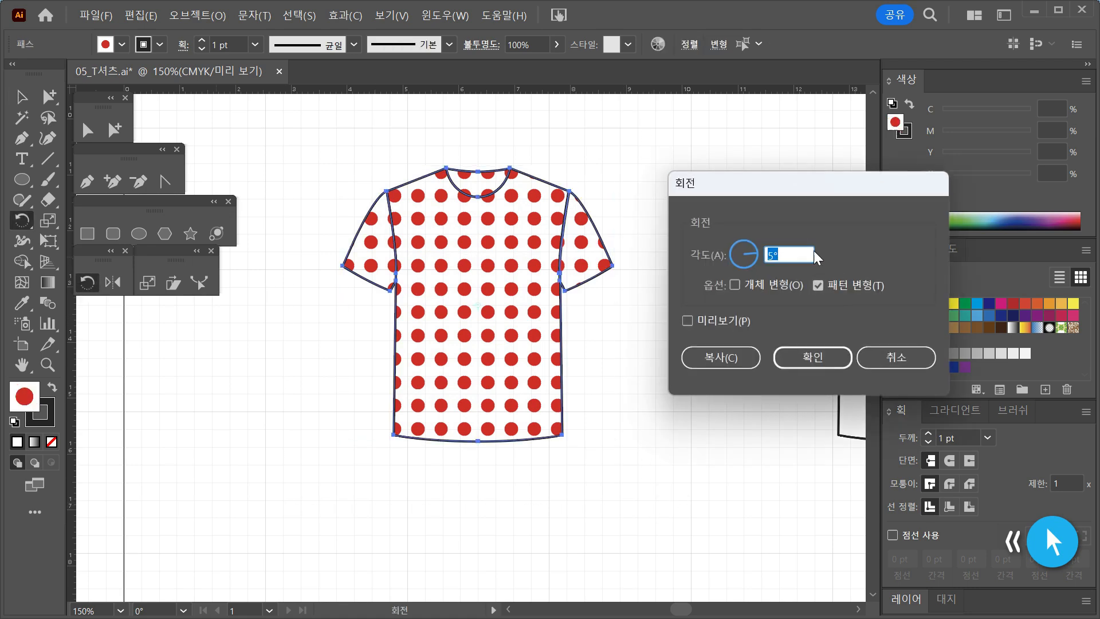
type("45")
left_click(700, 322)
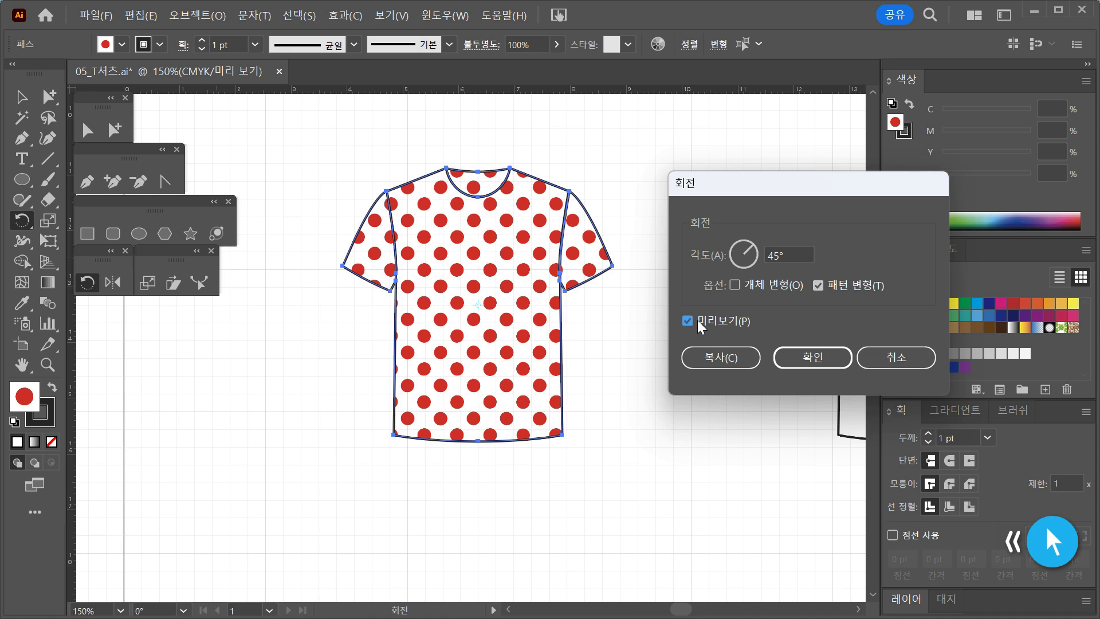
left_click(688, 321)
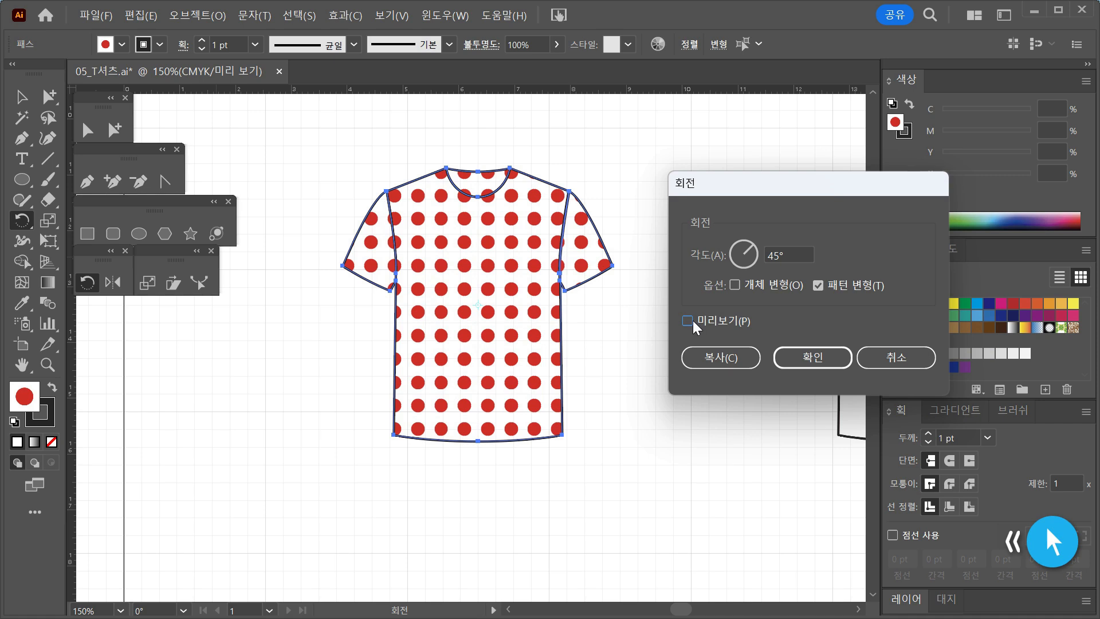
left_click(691, 321)
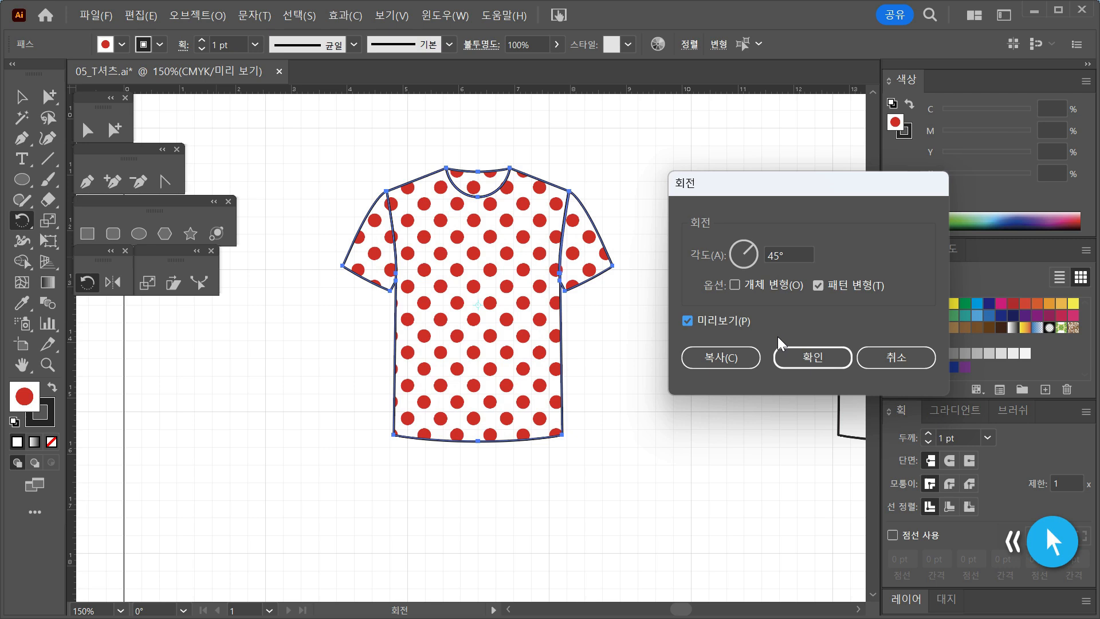
left_click(824, 361)
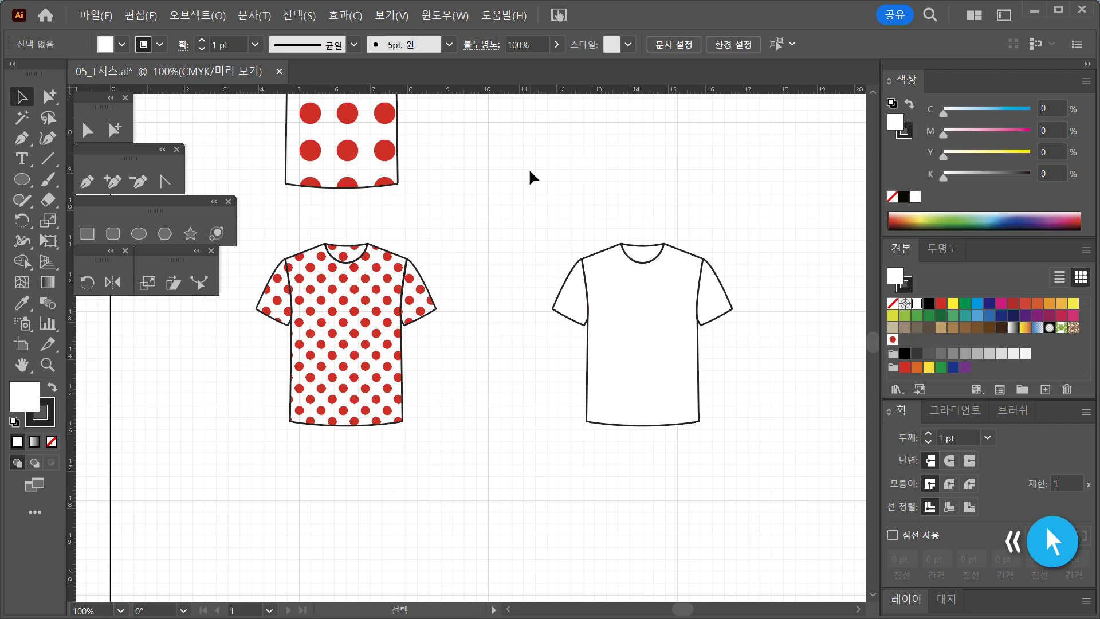
Step: Copy the rotated dot pattern fill from the first T-shirt onto the plain white T-shirt with the Eyedropper
left_click_drag(524, 188, 783, 500)
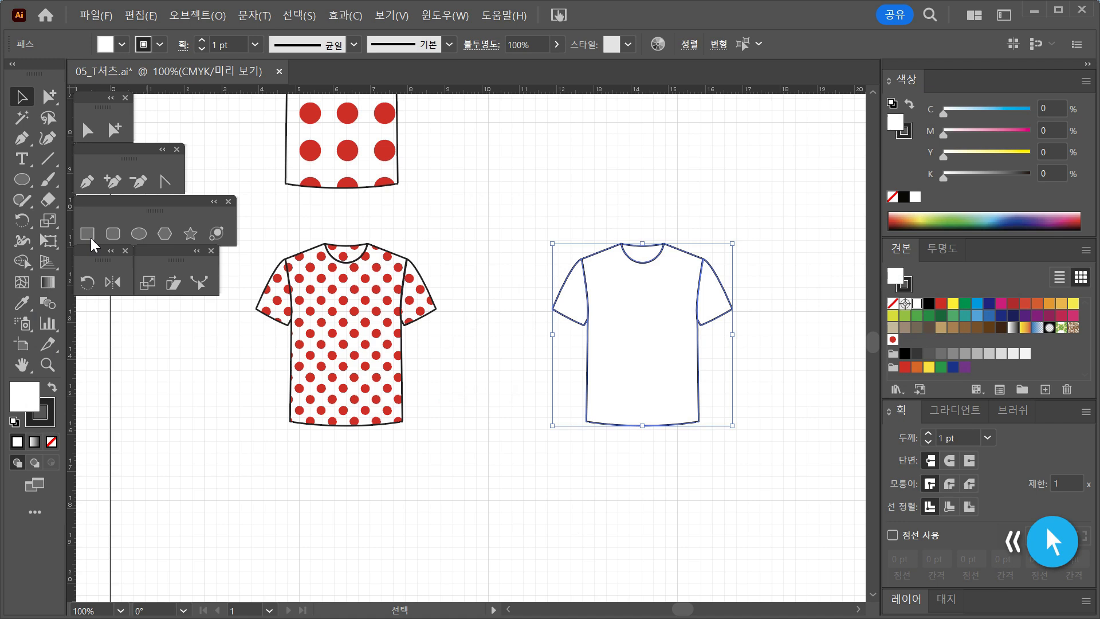
left_click(21, 304)
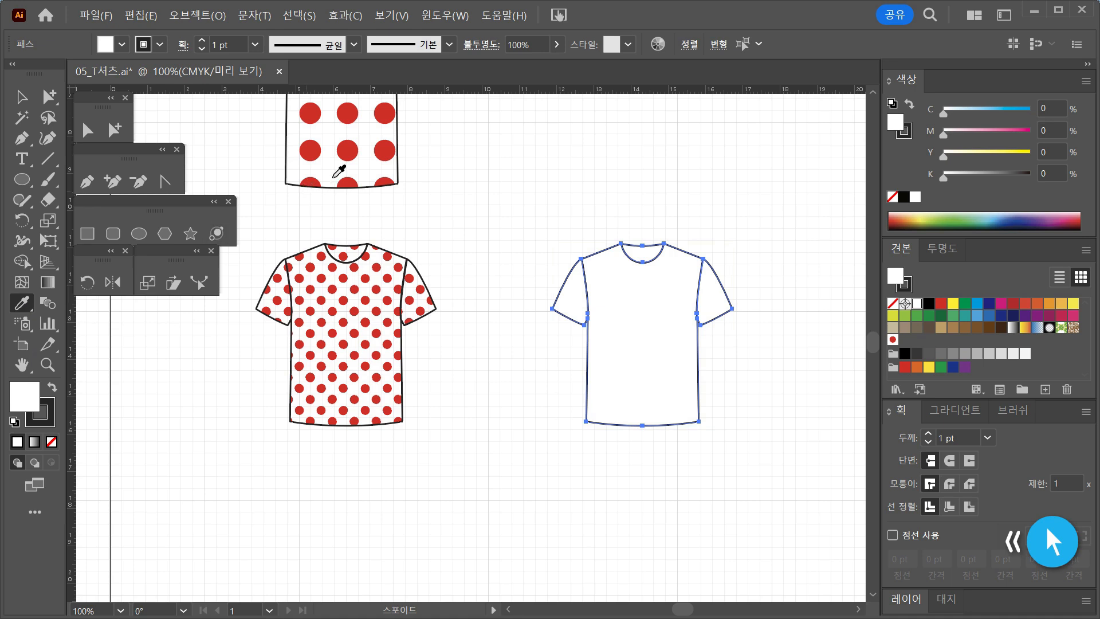
left_click(388, 323)
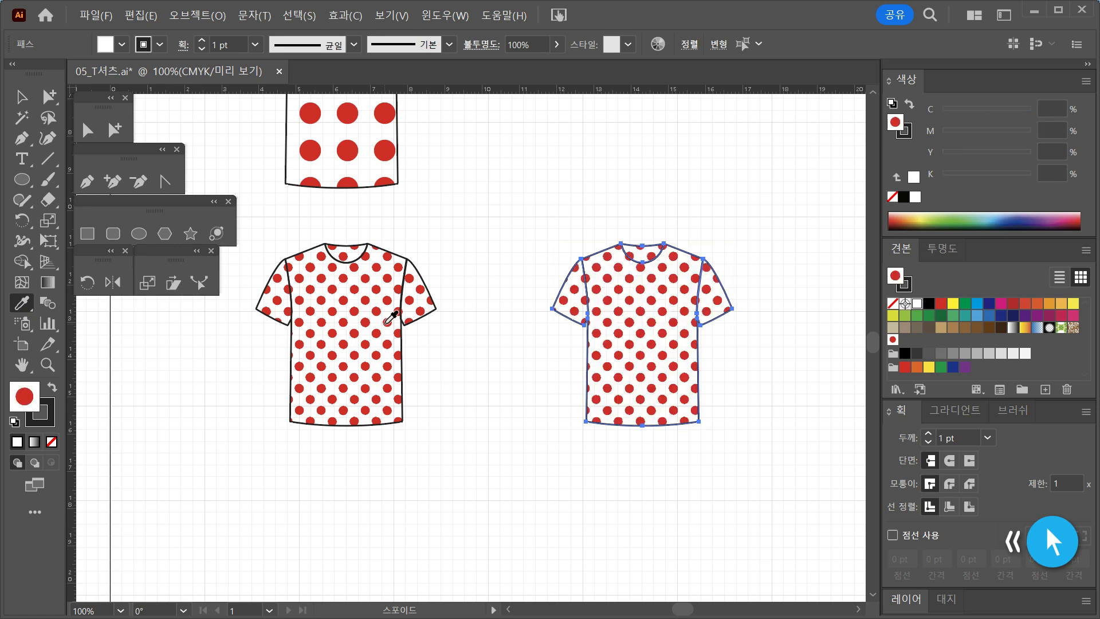
Step: Group the parts of each of the two dotted T-shirts into its own group and clear the selection
key("v")
left_click_drag(450, 473, 249, 204)
right_click(331, 273)
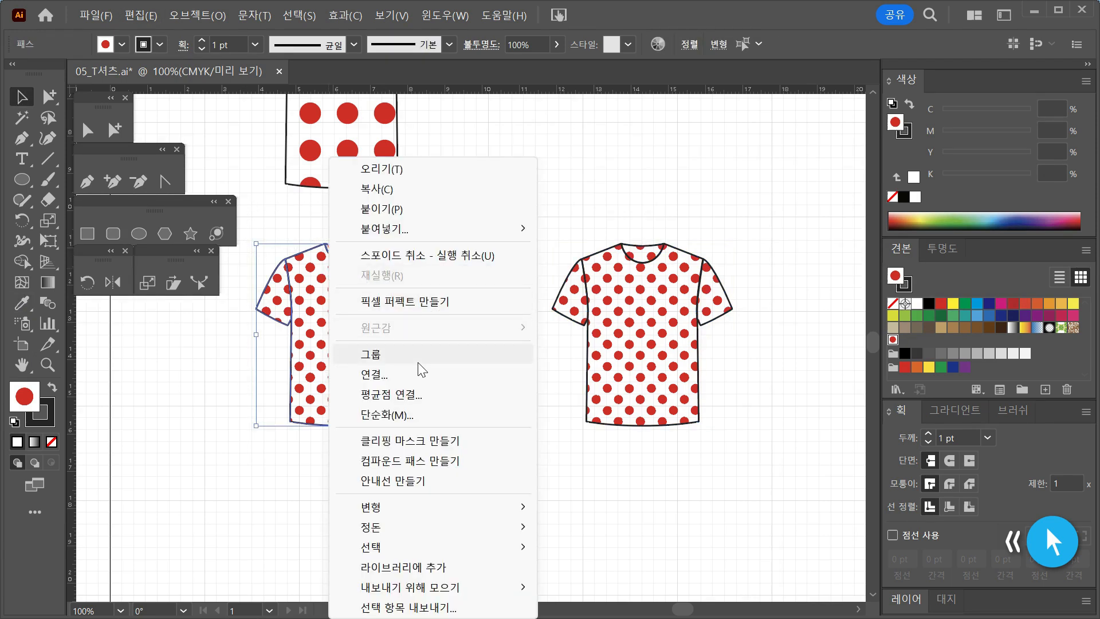
left_click(401, 356)
left_click_drag(560, 197, 766, 517)
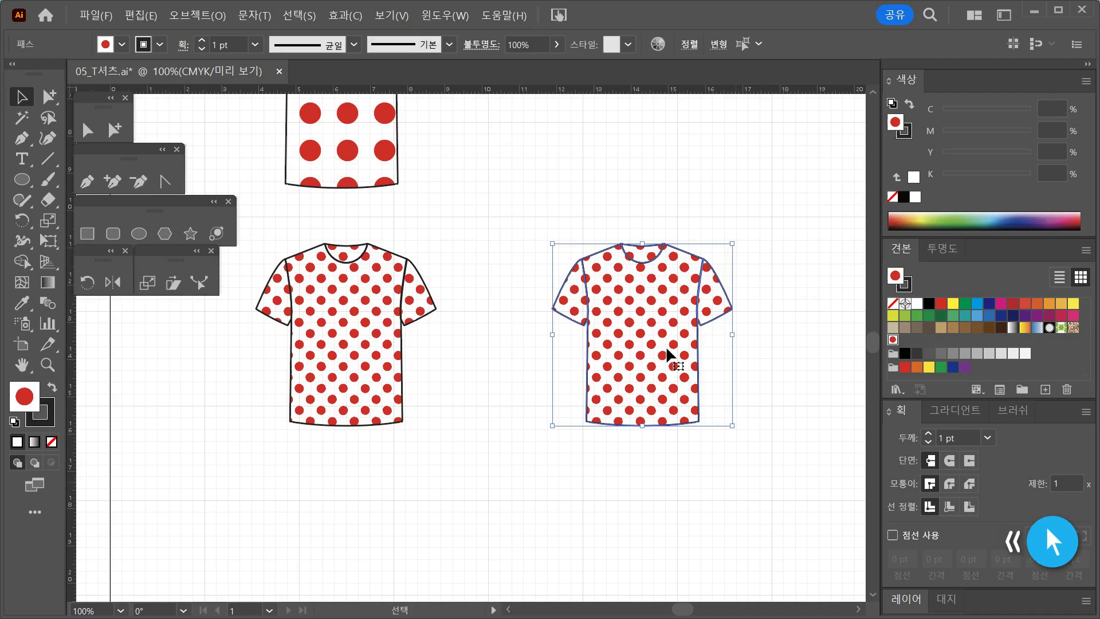
right_click(667, 350)
left_click(724, 360)
left_click(559, 467)
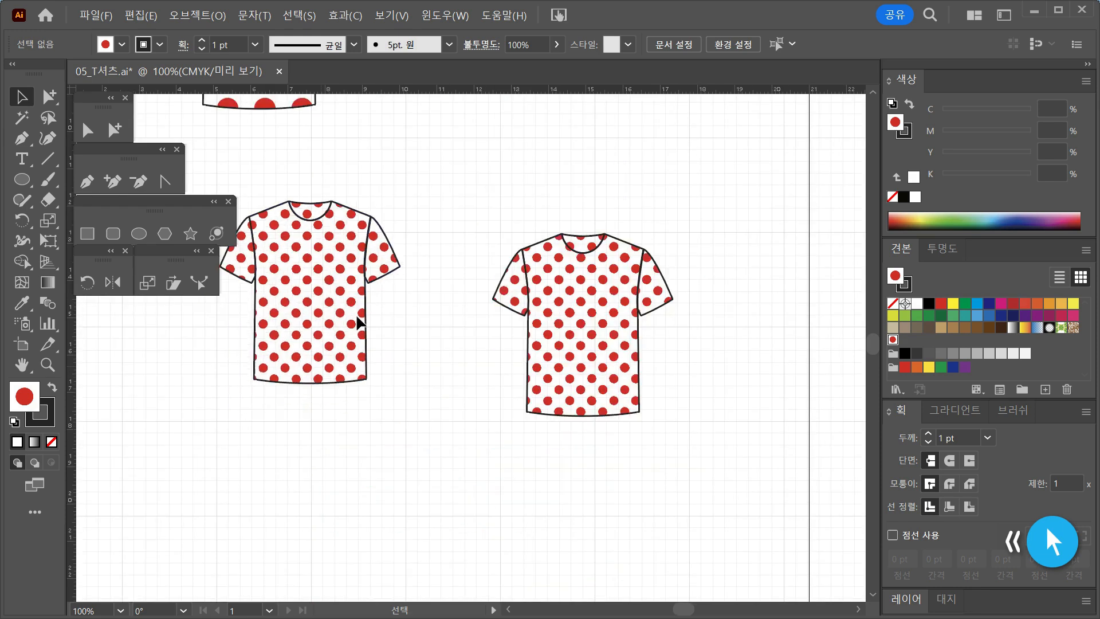
Step: Try moving the first T-shirt group over the second one
left_click_drag(358, 319, 551, 331)
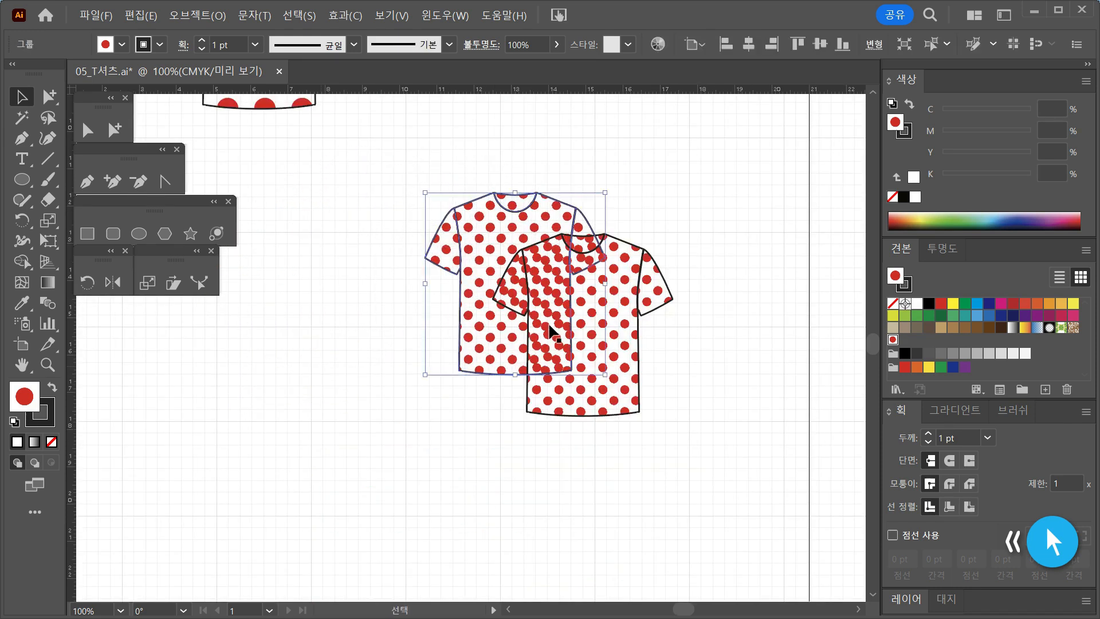
key("ctrl+z")
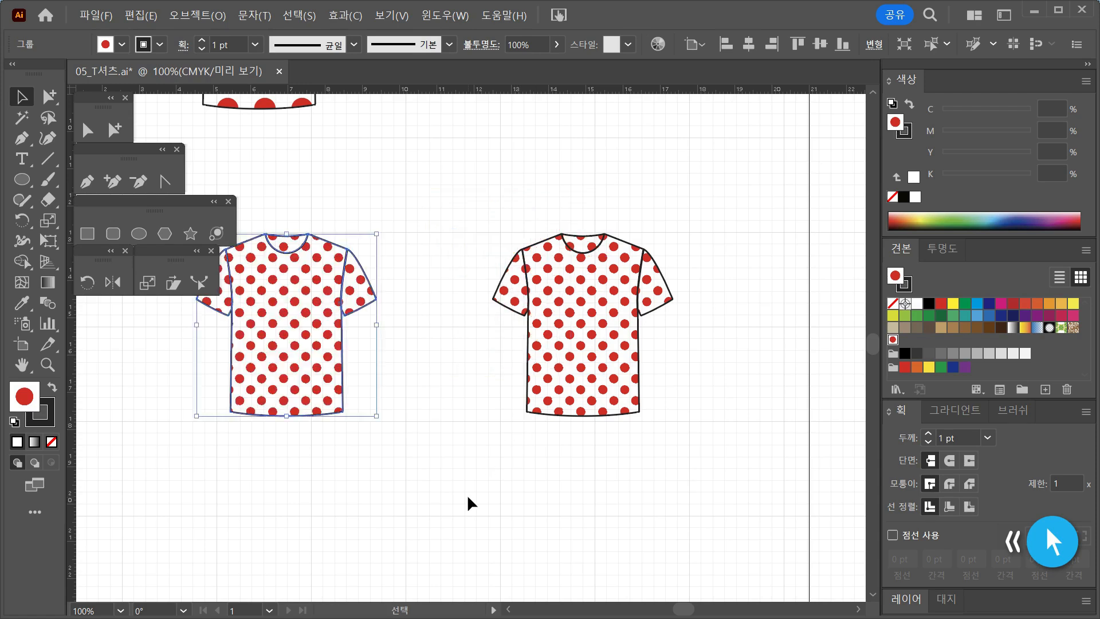
left_click(468, 490)
Step: Display the object alignment and distribution controls
left_click_drag(463, 457, 545, 499)
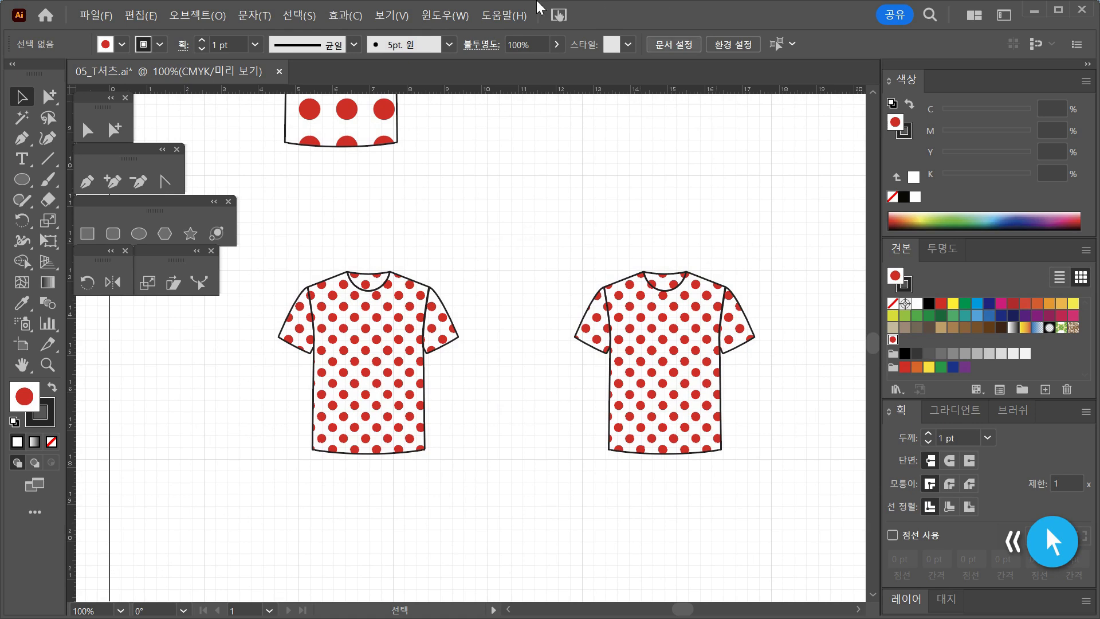
left_click(436, 15)
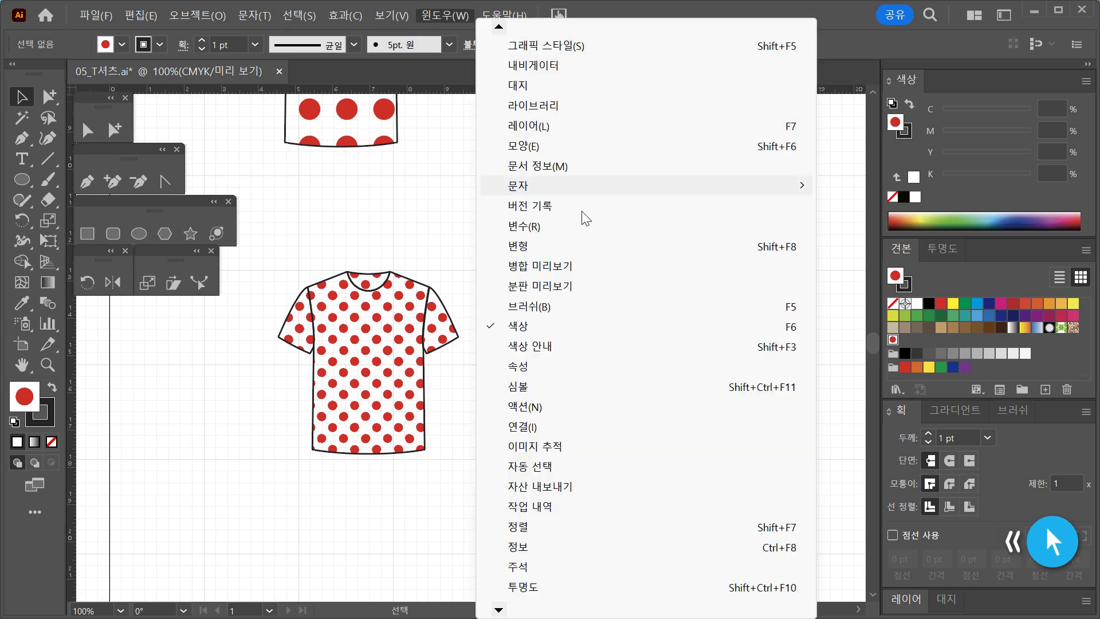
left_click(548, 526)
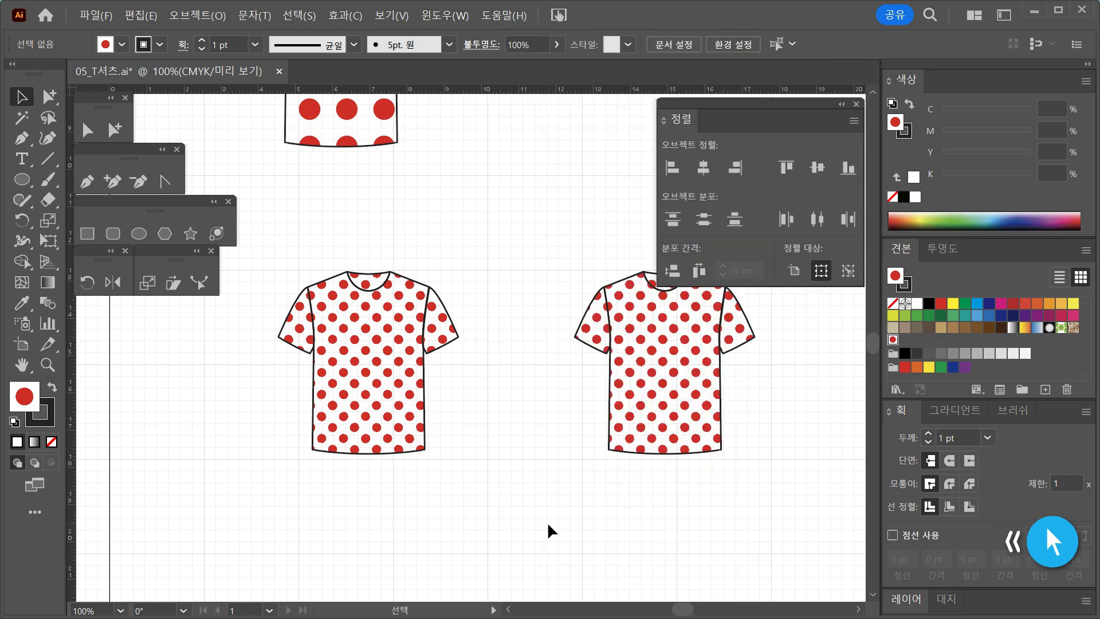
left_click_drag(491, 382, 537, 361)
key("ctrl+space")
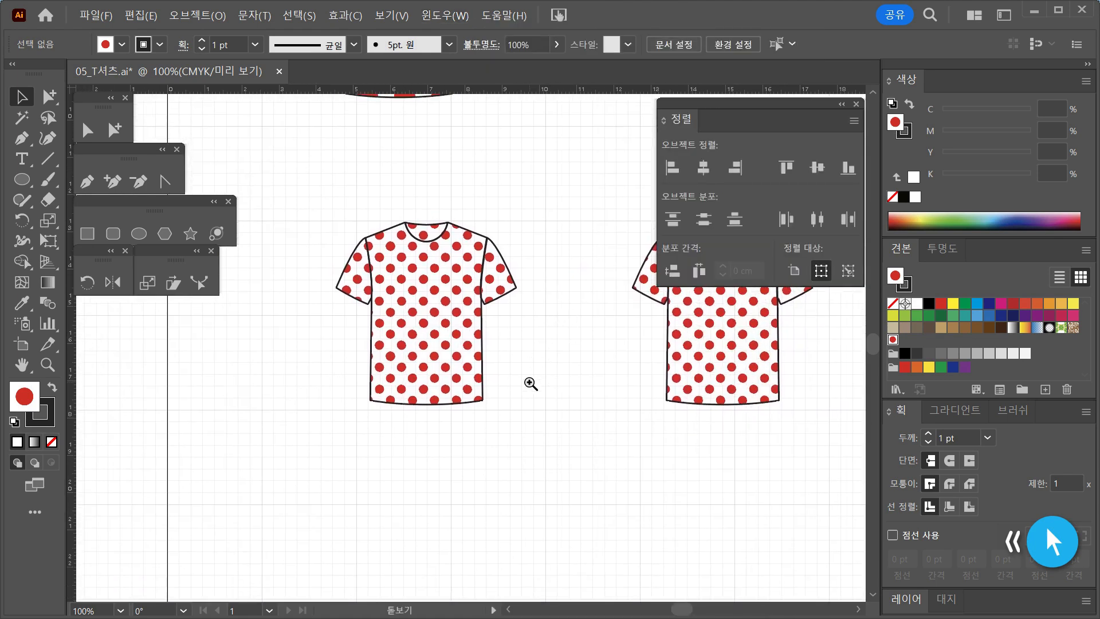
left_click(531, 383)
left_click_drag(560, 415, 604, 433)
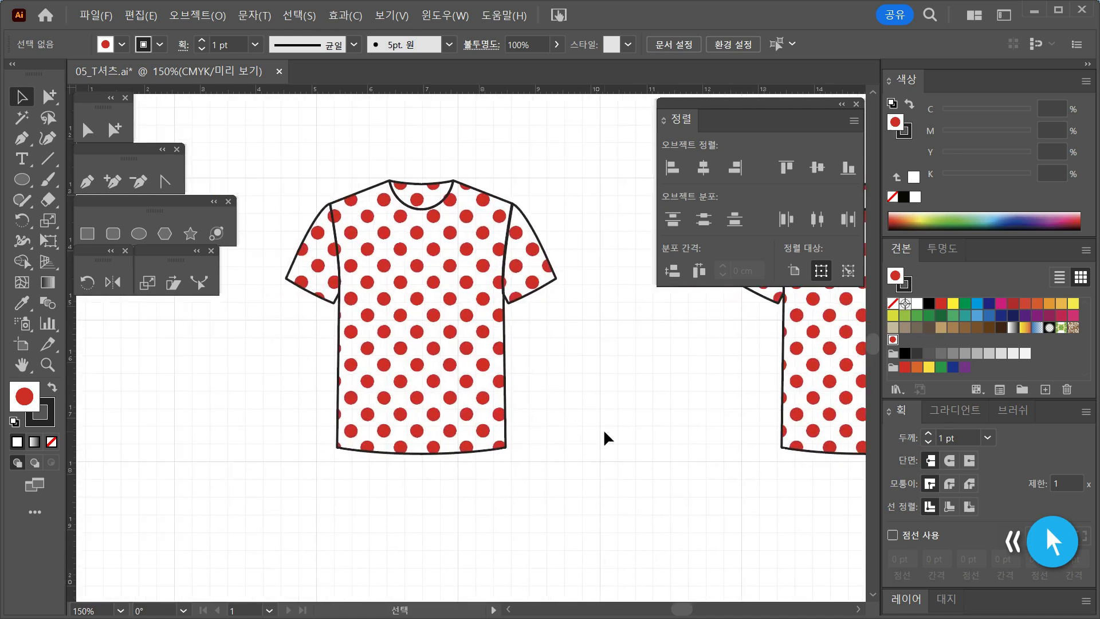
Step: Paste an offset copy of the first grouped T-shirt and delete that copy
left_click_drag(331, 145, 528, 511)
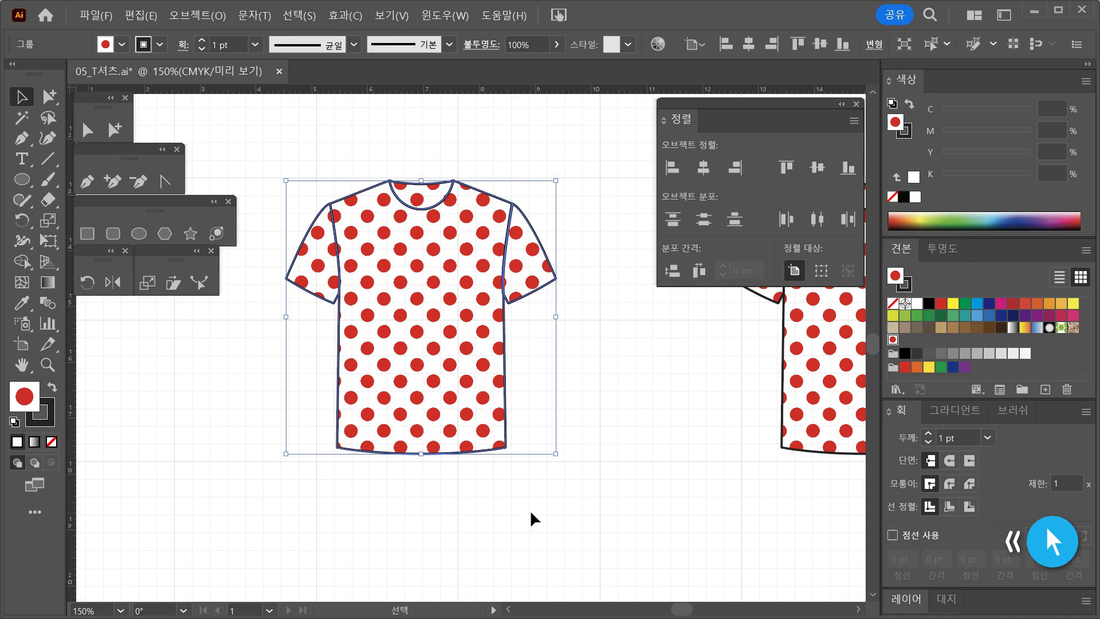
key("ctrl+c")
key("ctrl+v")
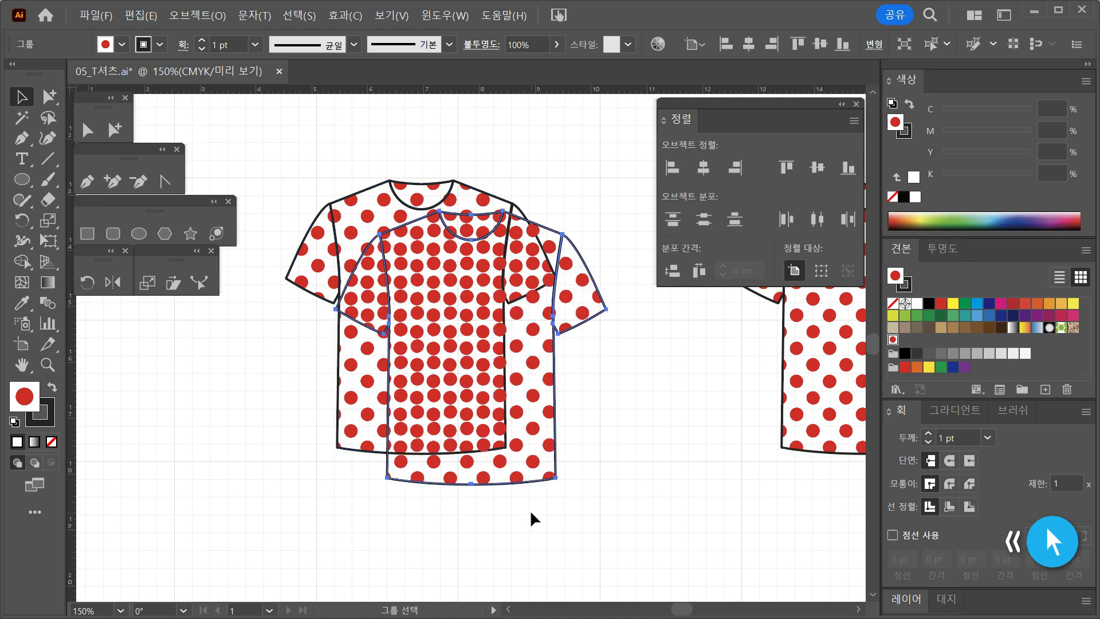
key("Delete")
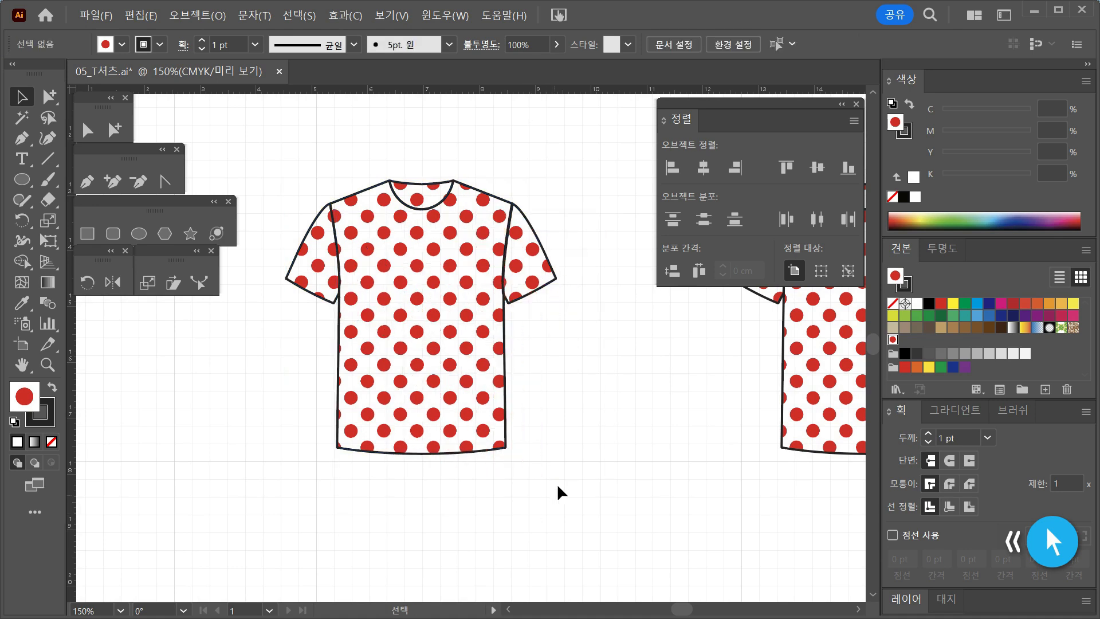
Step: Duplicate the first dotted T-shirt and place the copy down and to its left, partly overlapping the original
left_click(448, 393)
left_click_drag(454, 341, 525, 405)
left_click(659, 468)
left_click_drag(567, 485, 364, 549)
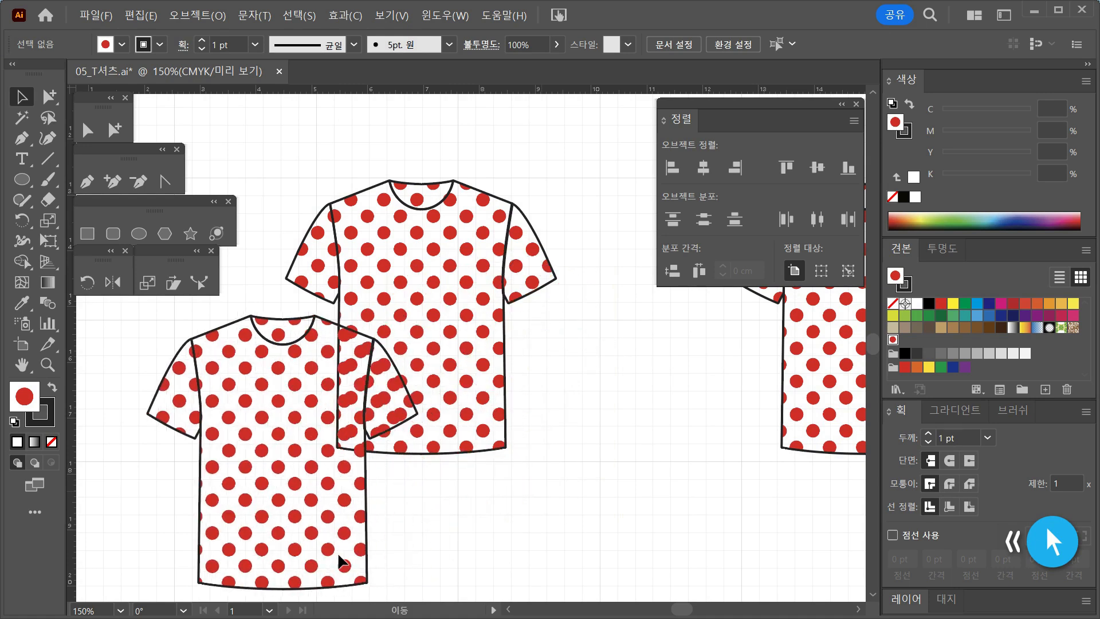
Step: Fill the back T-shirt with yellow-green (C 20, M 0, Y 100, K 0) and nudge the dotted copy in front
left_click_drag(630, 454, 457, 208)
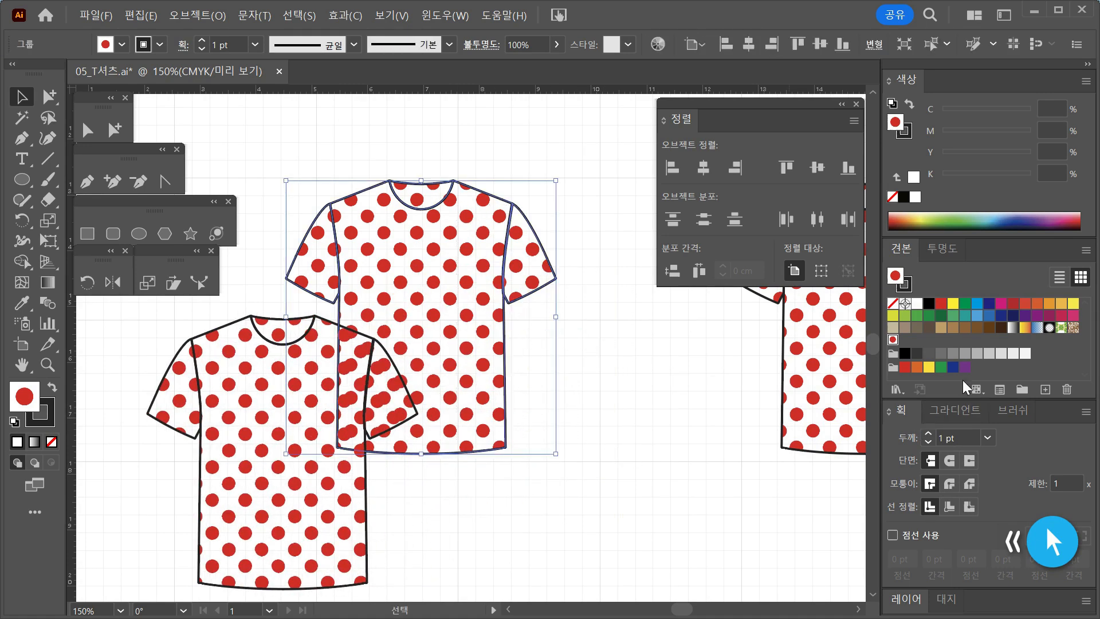
left_click(953, 304)
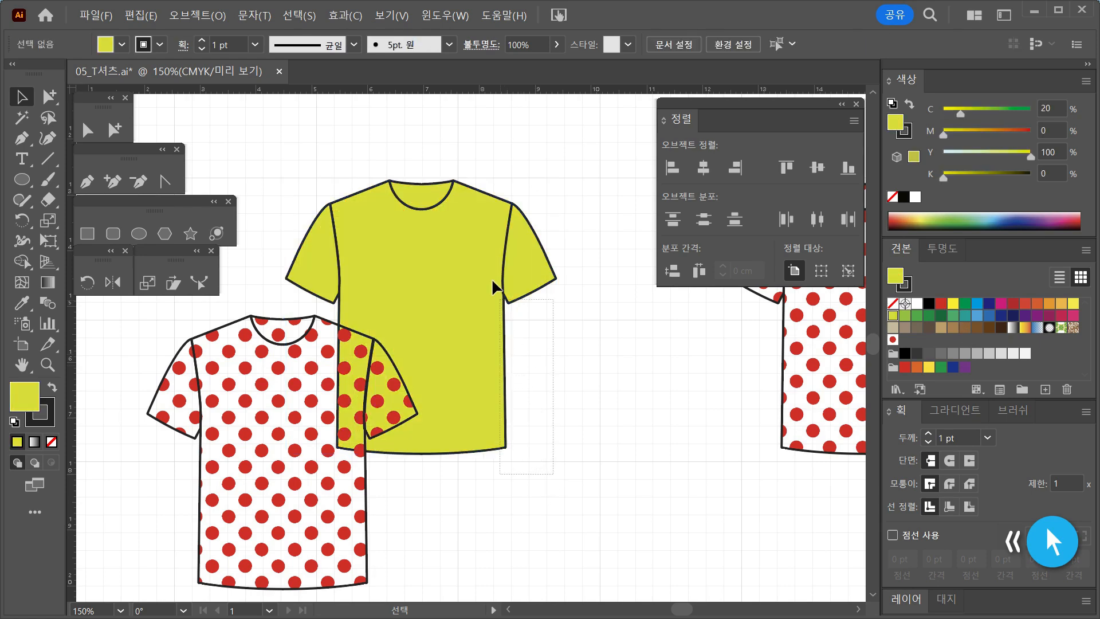
left_click_drag(275, 454, 284, 412)
left_click(514, 506)
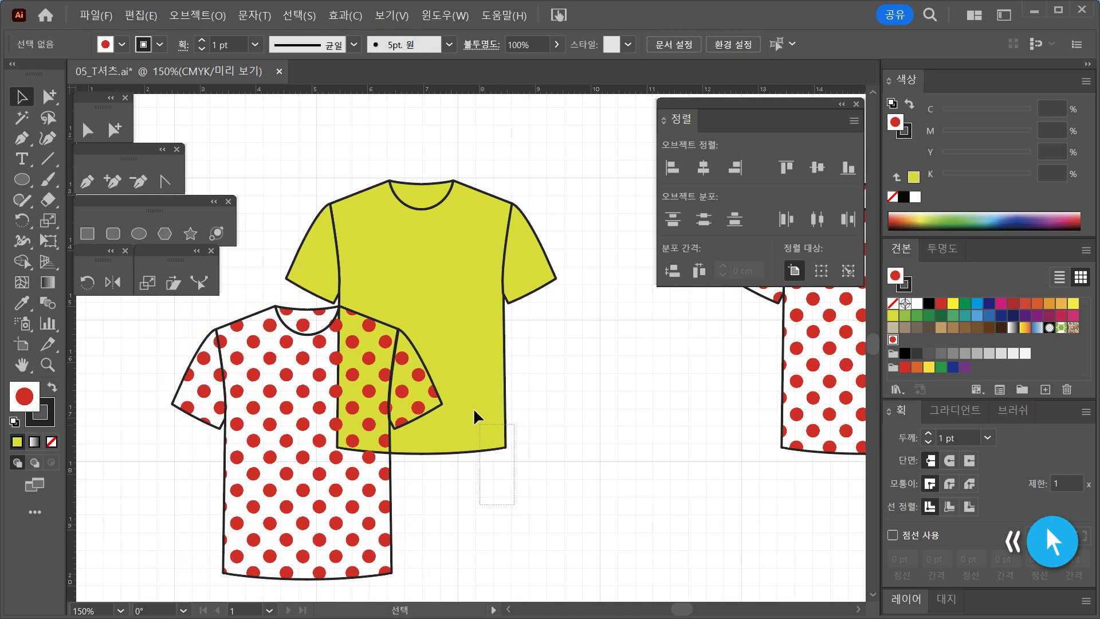
Step: Remove the stroke from the yellow-green T-shirt and deselect it
left_click(468, 379)
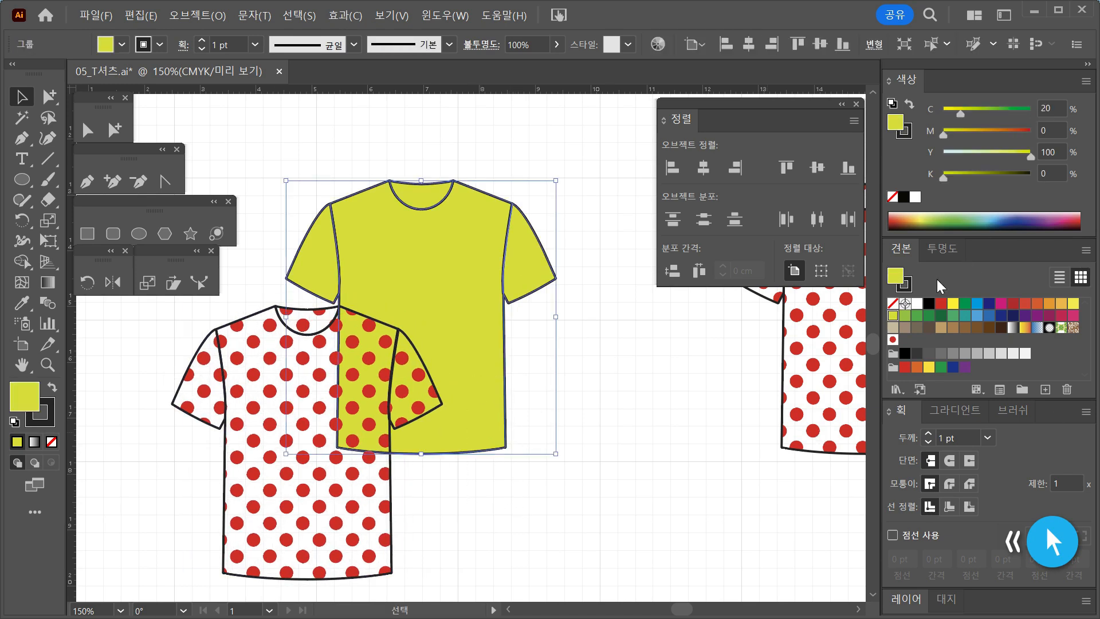
left_click(908, 286)
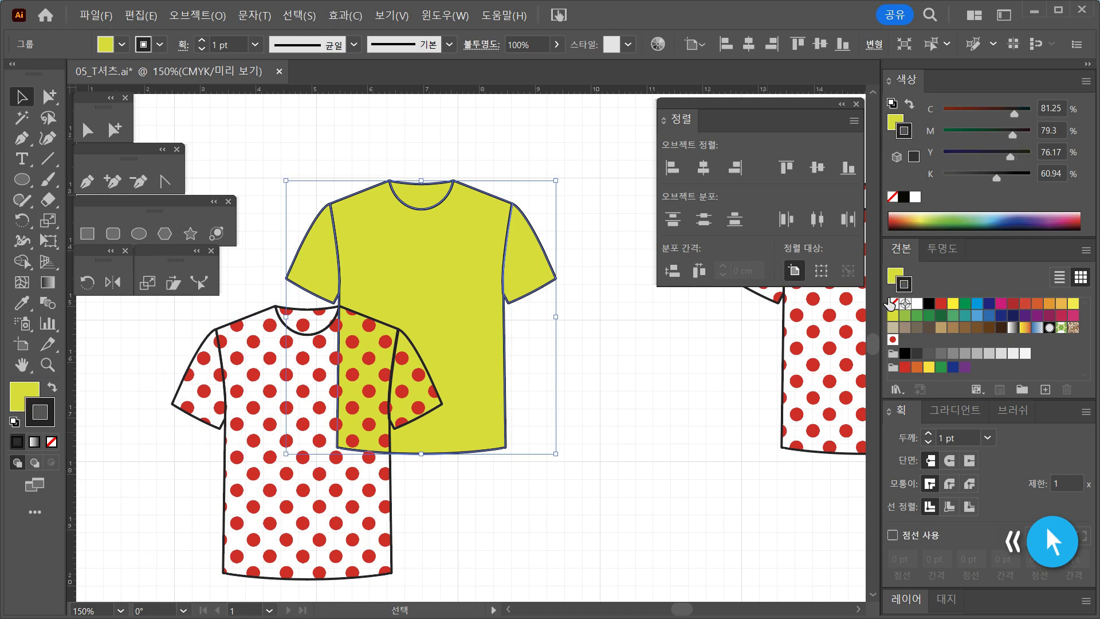
left_click(894, 304)
left_click(507, 491)
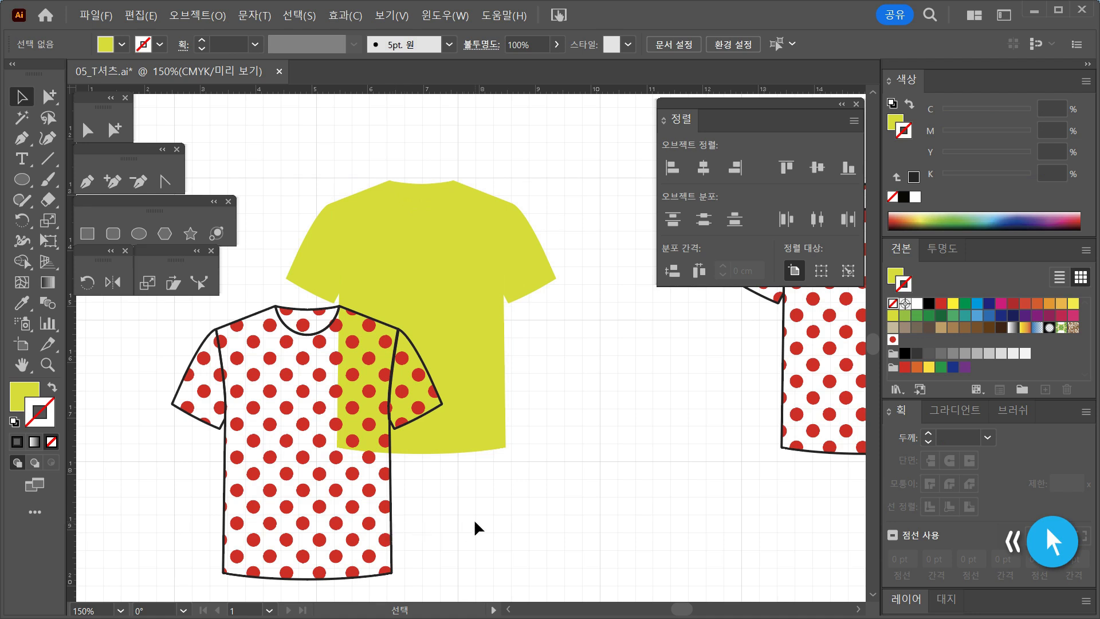
Step: Align the dotted and yellow-green T-shirts to each other's horizontal and vertical centers so they overlap exactly
left_click_drag(383, 510, 421, 417)
left_click_drag(308, 393, 364, 351)
left_click_drag(370, 351, 301, 442)
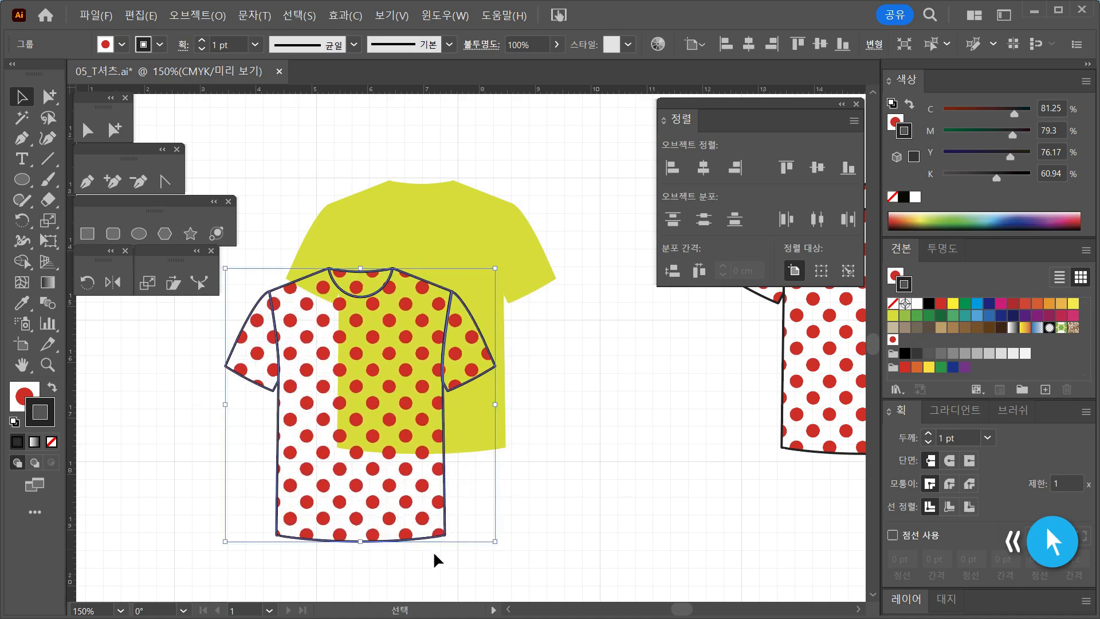
left_click(566, 531)
left_click_drag(416, 310, 394, 274)
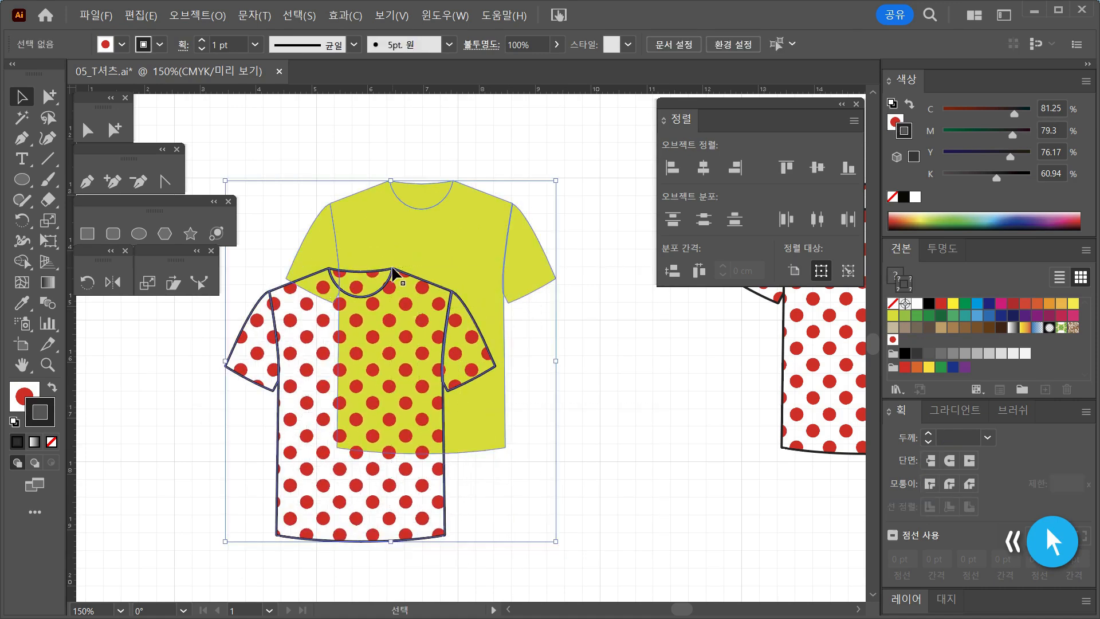
left_click(704, 167)
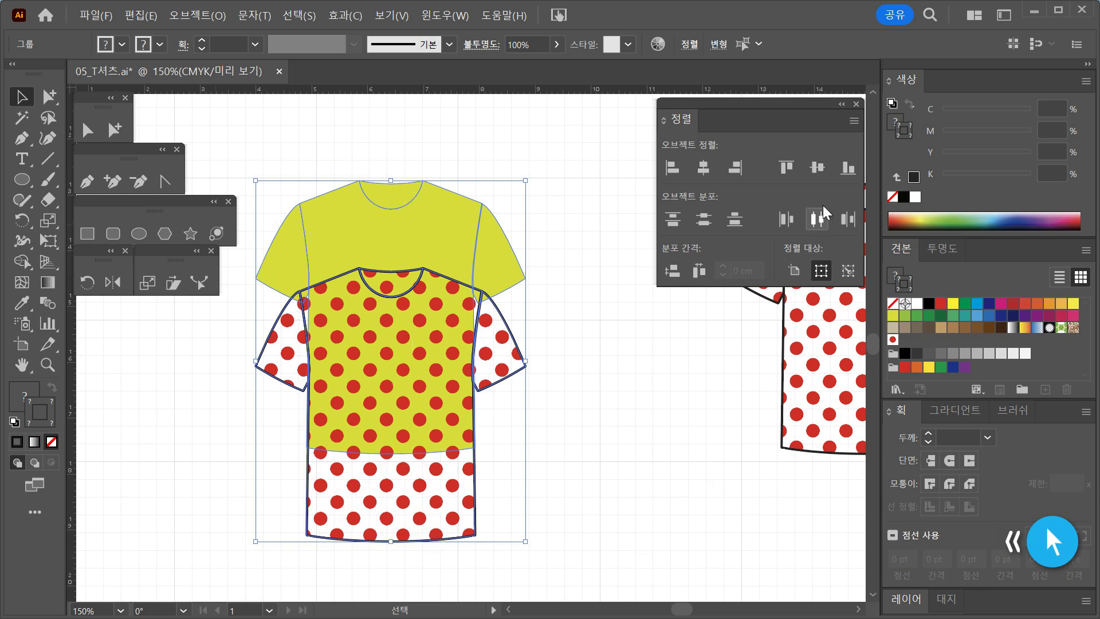
left_click(819, 168)
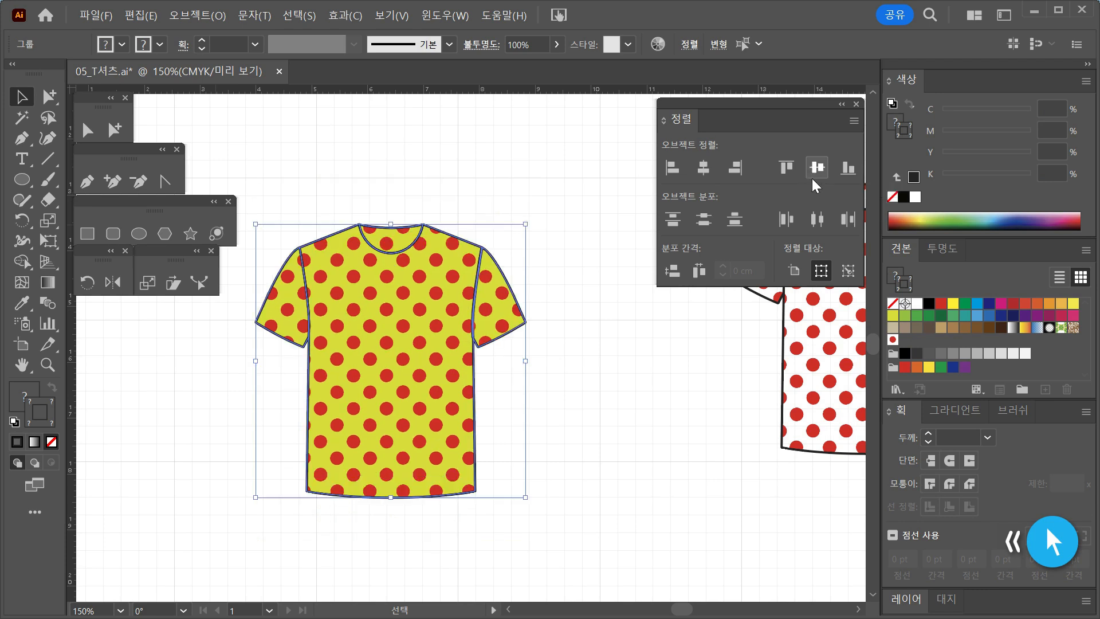
Step: Move the dotted and yellow-green T-shirts apart so they overlap only partly, leaving nothing selected
left_click(611, 464)
left_click_drag(400, 369, 343, 442)
left_click_drag(448, 265, 486, 235)
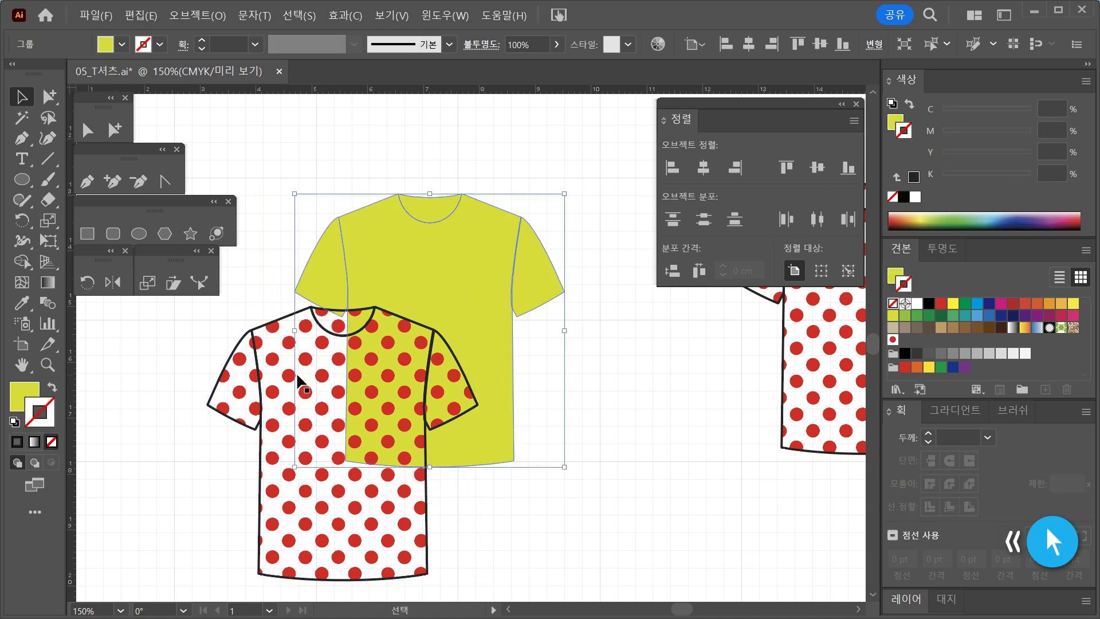
left_click_drag(298, 374, 316, 334)
left_click(571, 450)
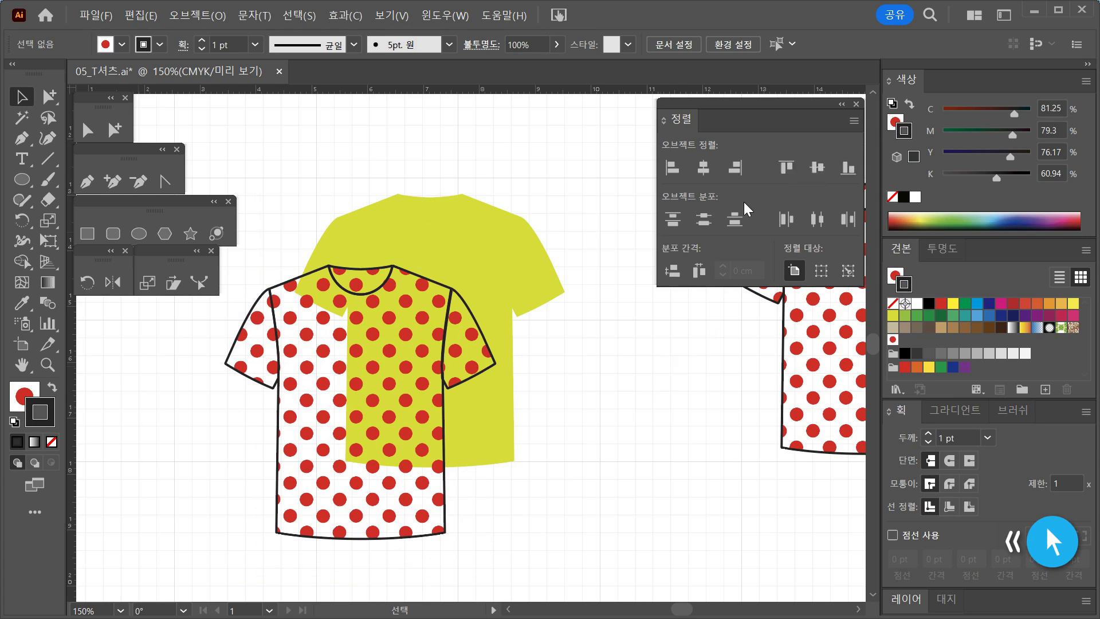
Step: Align the dotted and yellow-green T-shirts to the horizontal and vertical centers of their combined selection
left_click(702, 172)
left_click(817, 175)
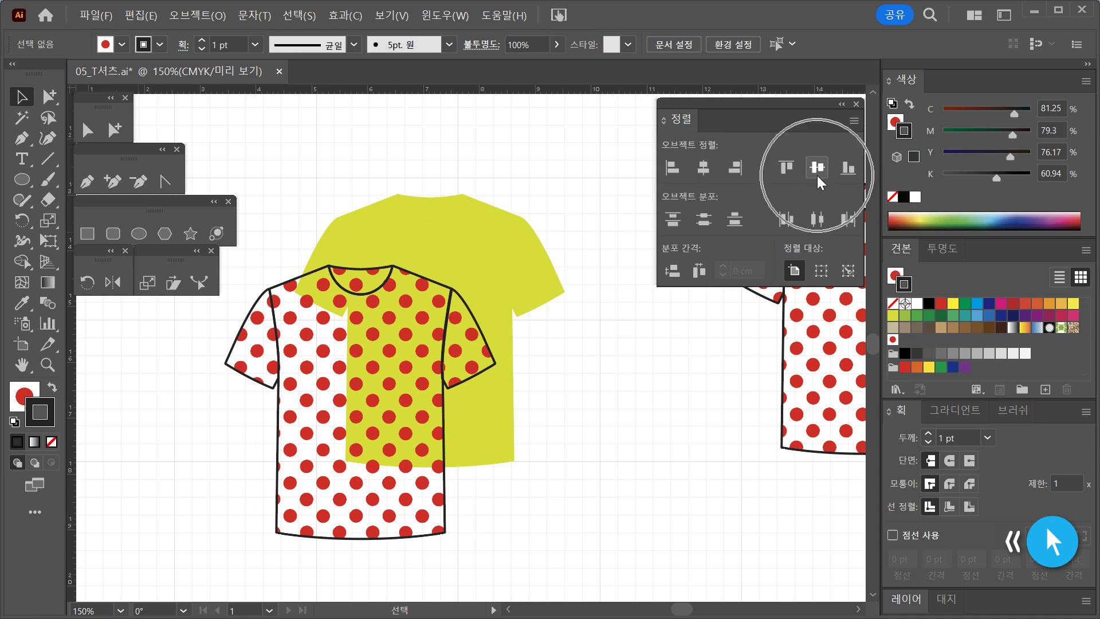
left_click_drag(427, 245, 479, 507)
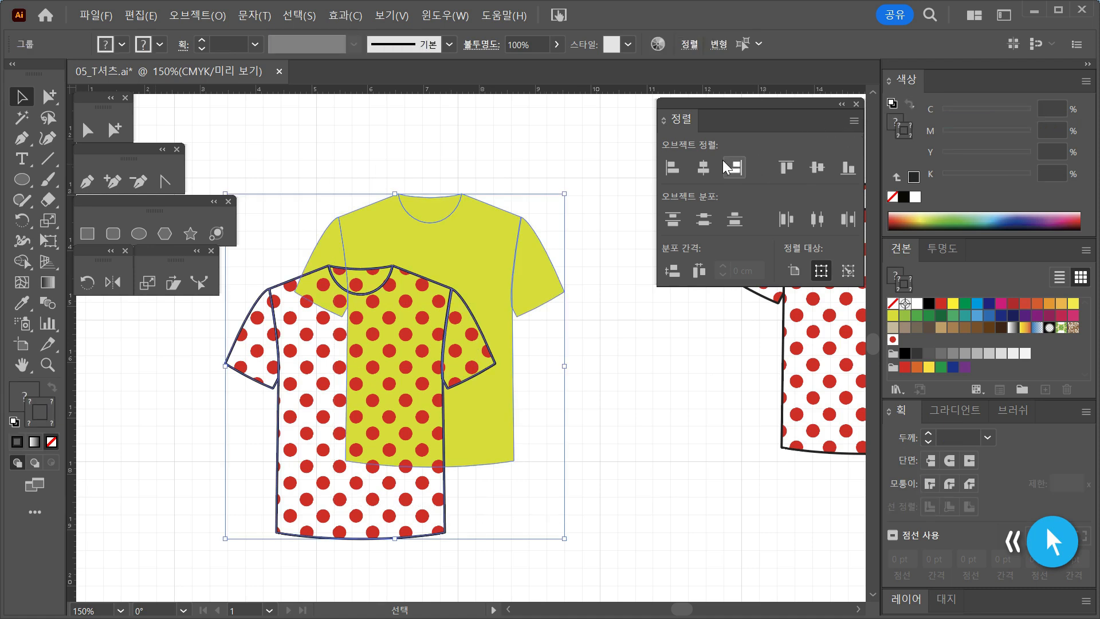
left_click(710, 169)
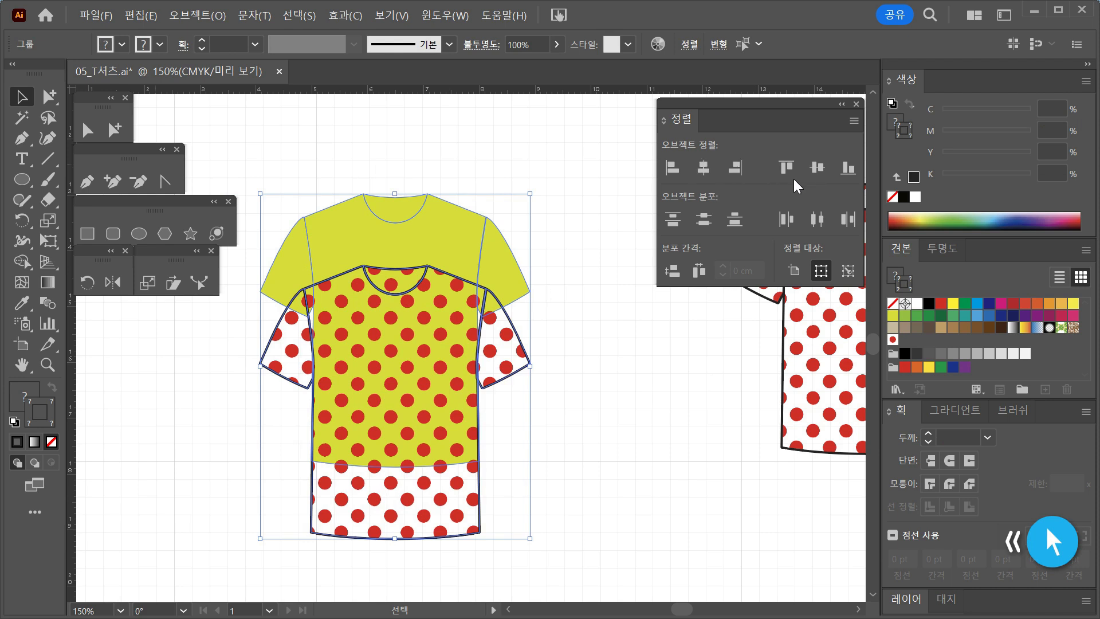
left_click(817, 177)
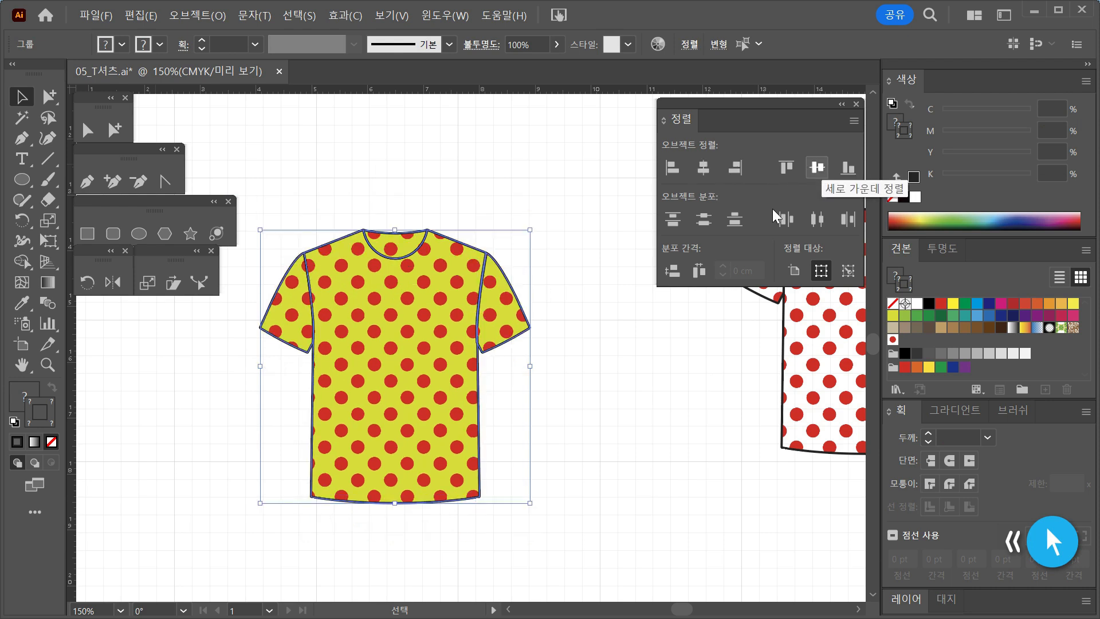
Step: Group the two aligned T-shirts, shift the group slightly up and to the right, and deselect it
right_click(404, 361)
left_click(501, 459)
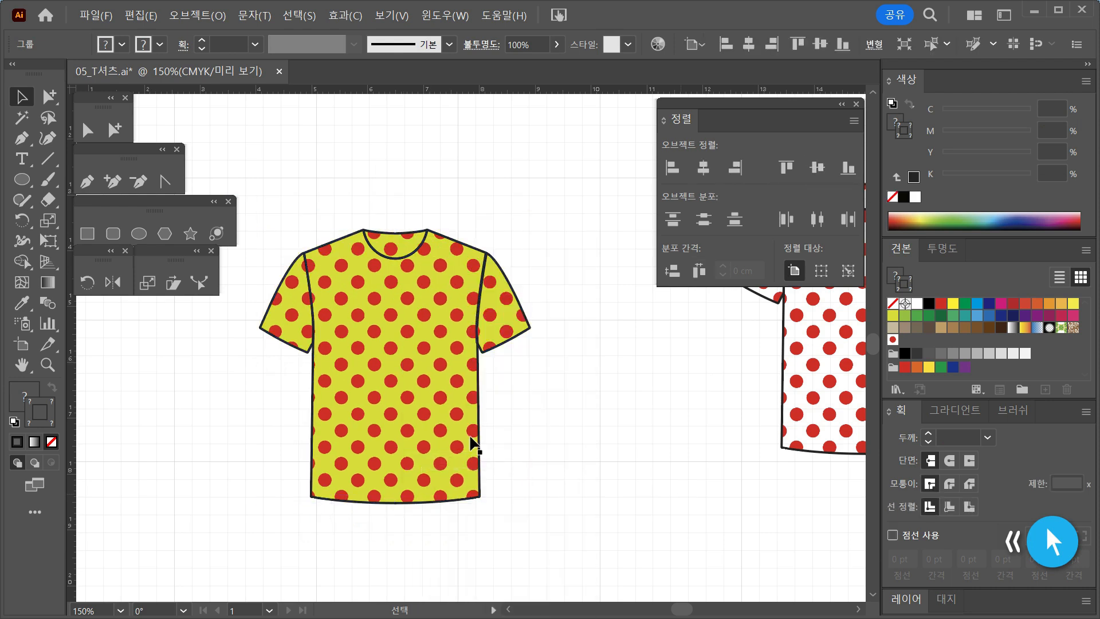
left_click_drag(471, 386, 459, 366)
left_click(585, 415)
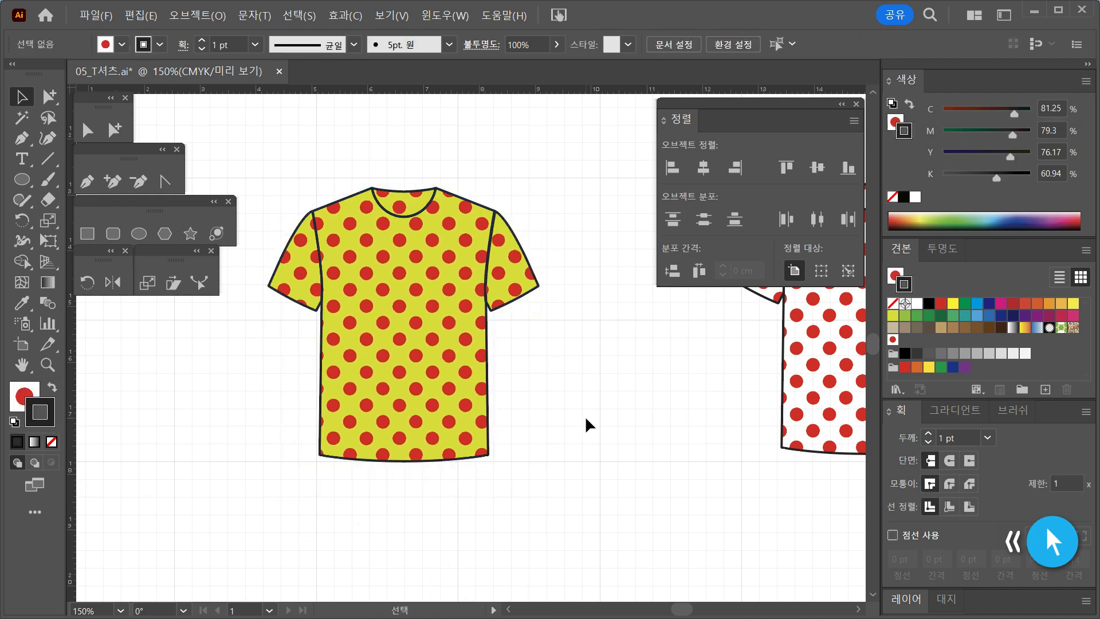
Step: Copy the remaining white dotted T-shirt and fill the original with yellow-green (C 20, M 0, Y 100, K 0)
key("z")
left_click(589, 386)
left_click_drag(590, 387, 321, 429)
left_click_drag(268, 151, 609, 530)
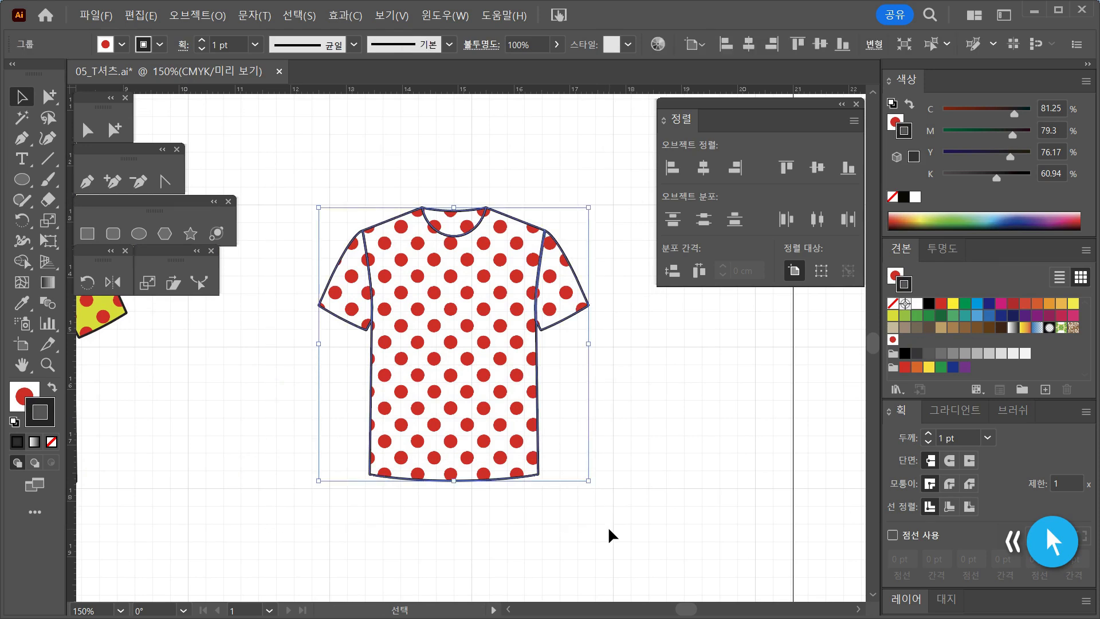
left_click(894, 276)
left_click(895, 316)
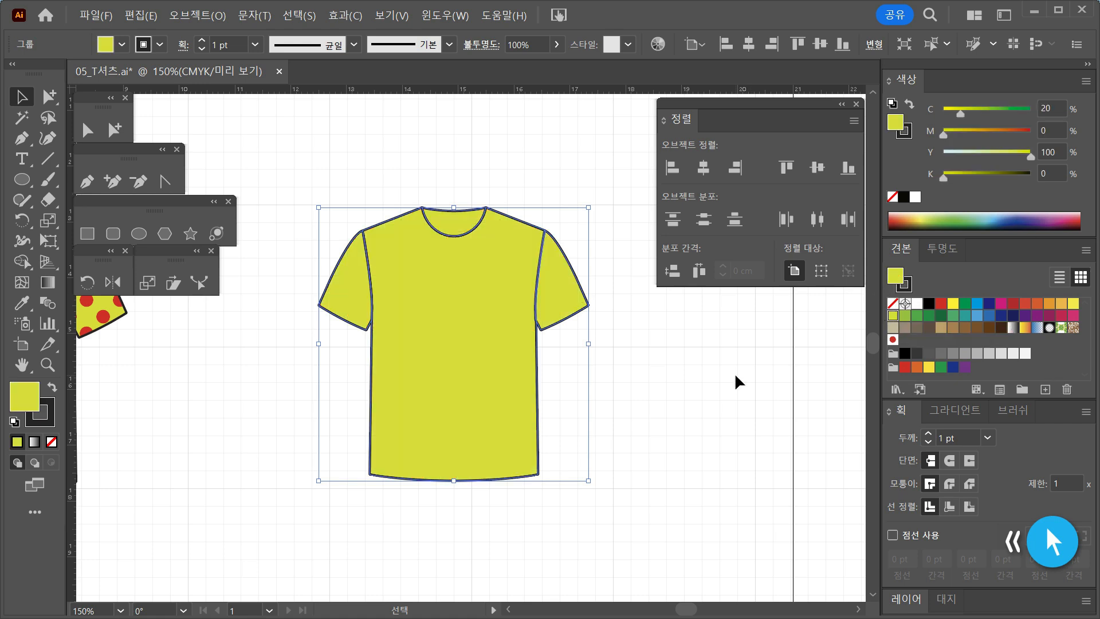
Step: Remove the stroke from this yellow-green T-shirt and paste the dotted copy exactly in front of it
left_click(908, 286)
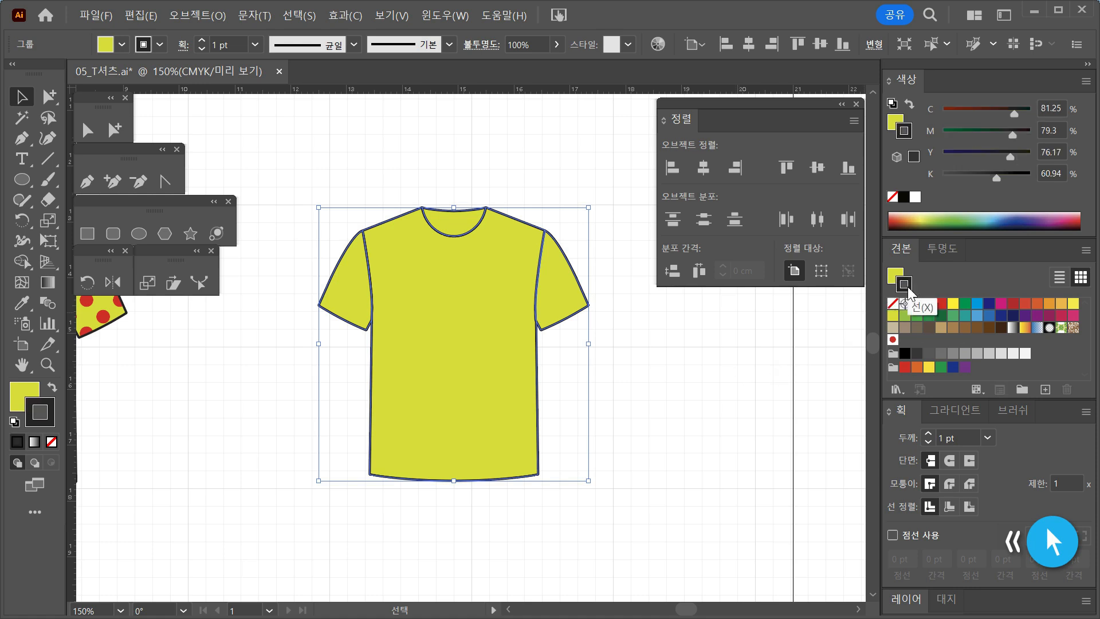
left_click(894, 308)
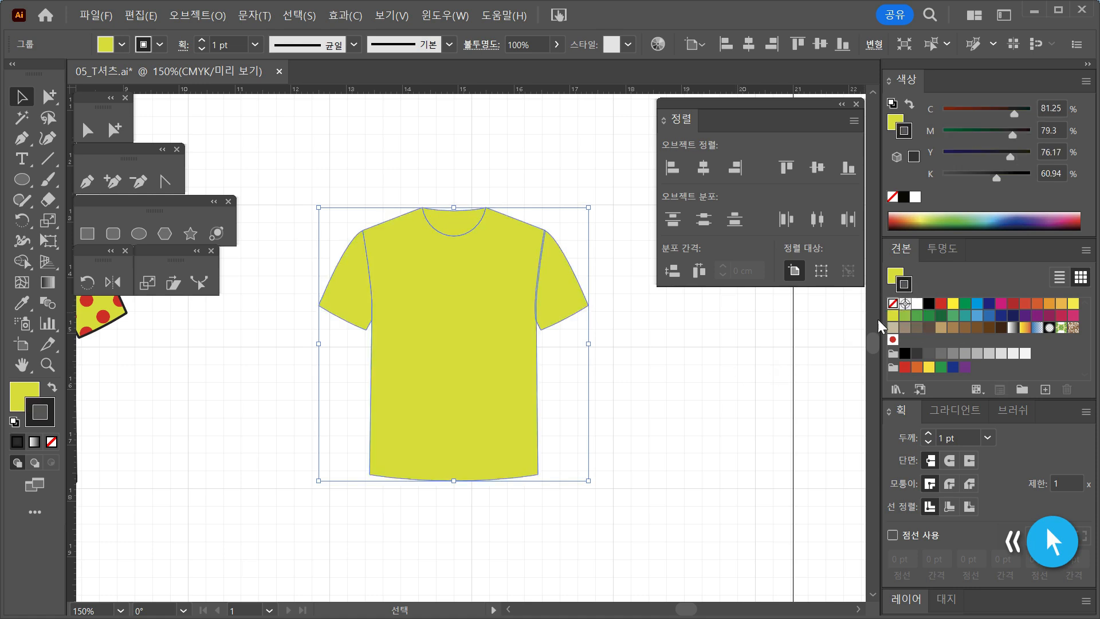
left_click(720, 408)
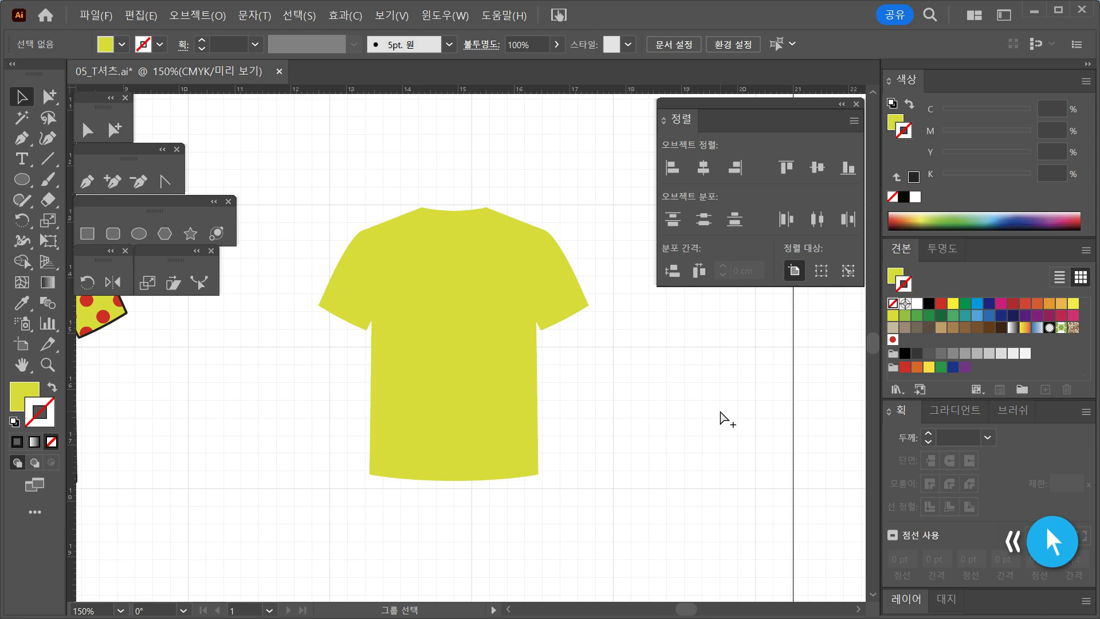
key("ctrl+f")
left_click(730, 404)
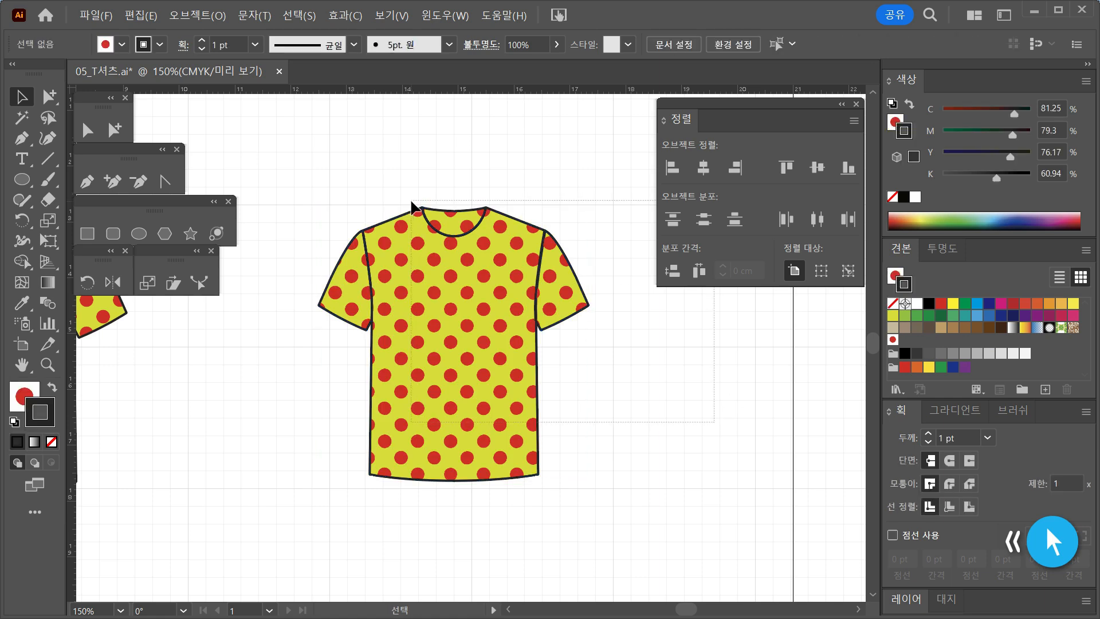
Step: Group the newly stacked dotted and yellow-green T-shirts and deselect them
left_click(414, 226)
right_click(447, 238)
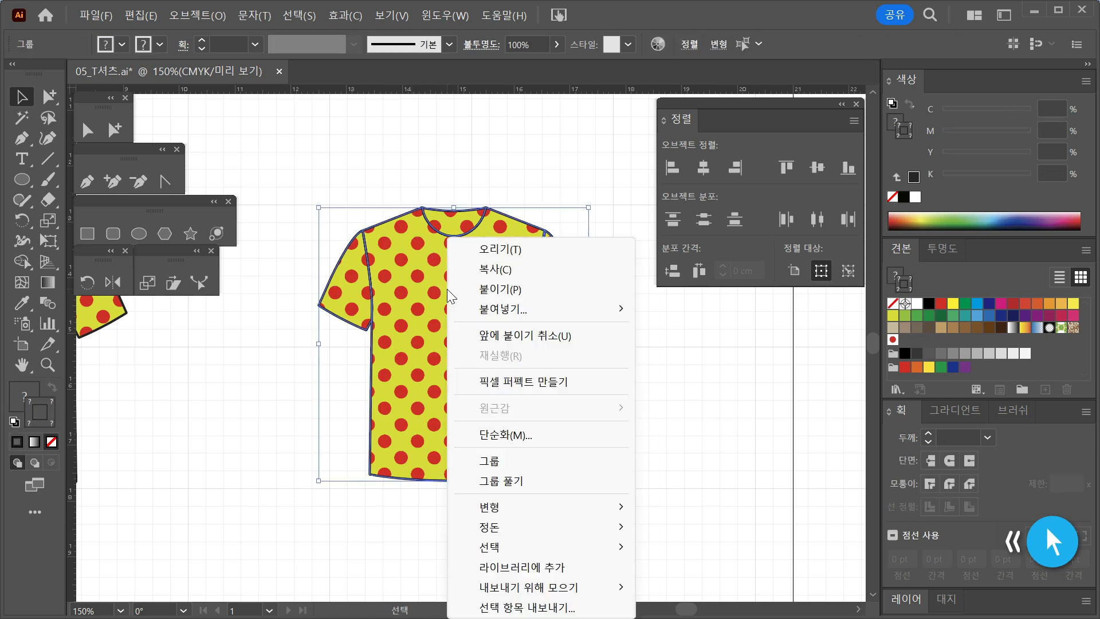
left_click(549, 461)
left_click(694, 465)
Step: Move the first yellow-green dotted T-shirt beside the second one and hide the interface panels to compare them
left_click_drag(458, 494, 727, 514)
left_click_drag(266, 393, 451, 392)
left_click_drag(683, 437, 770, 425)
left_click(599, 448)
left_click_drag(598, 448, 519, 394)
key("Tab")
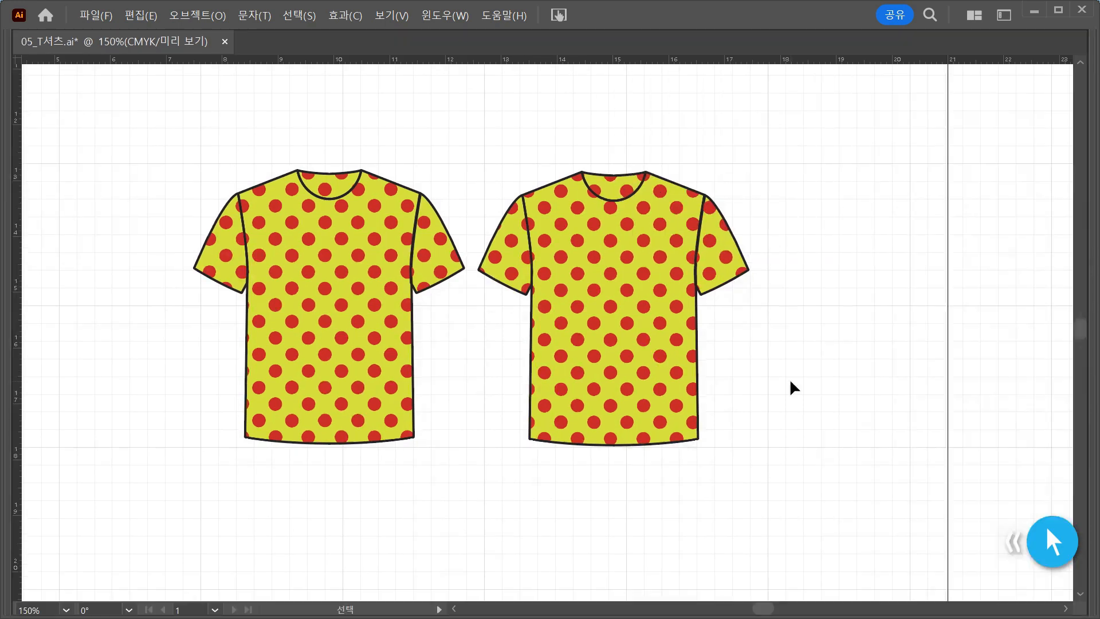
Step: Save the single red circle below the red-dotted T-shirt as a new pattern swatch and deselect it
left_click_drag(765, 550, 774, 538)
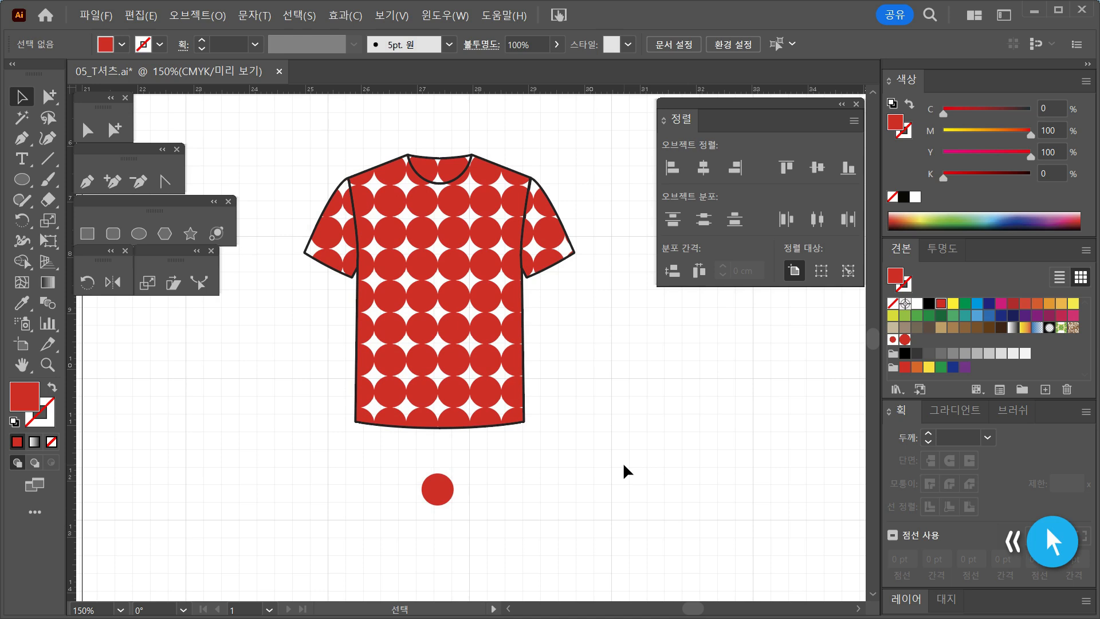
left_click(440, 500)
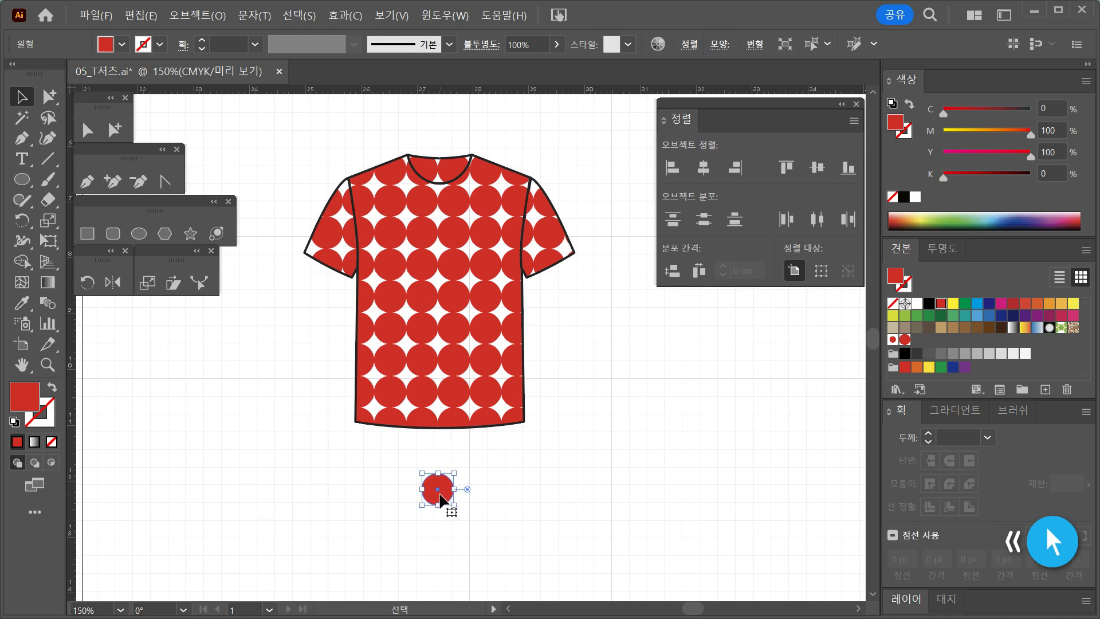
left_click_drag(442, 500, 916, 340)
left_click(776, 438)
left_click_drag(732, 447, 643, 472)
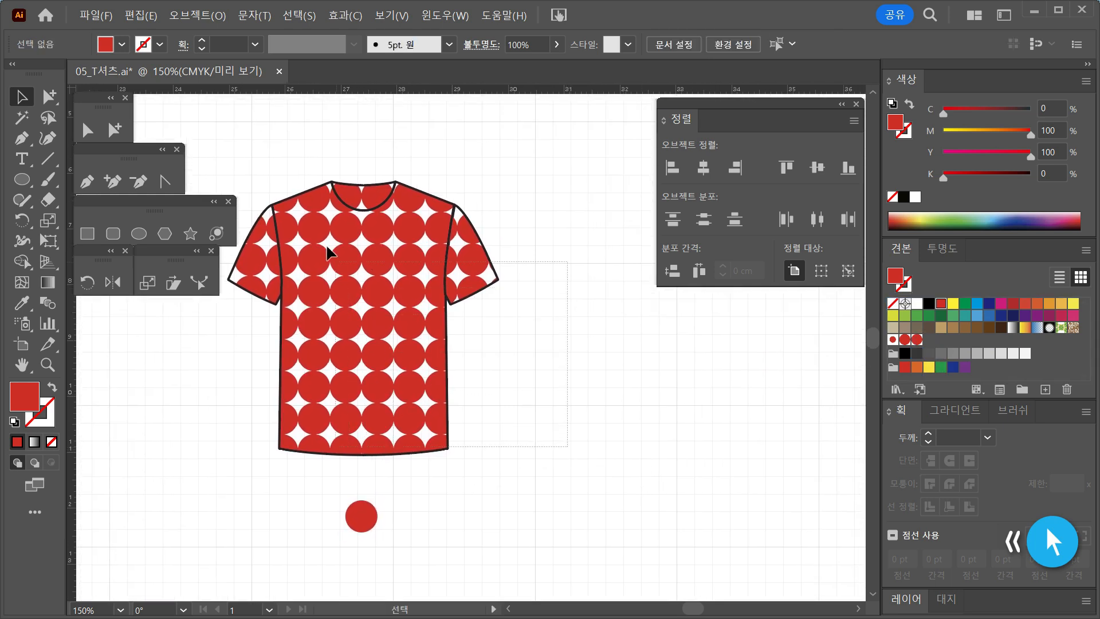
Step: Duplicate the T-shirt with touching red dots to its right, and place a copy of the red circle beneath the duplicate
left_click(369, 277)
left_click_drag(368, 278, 639, 349)
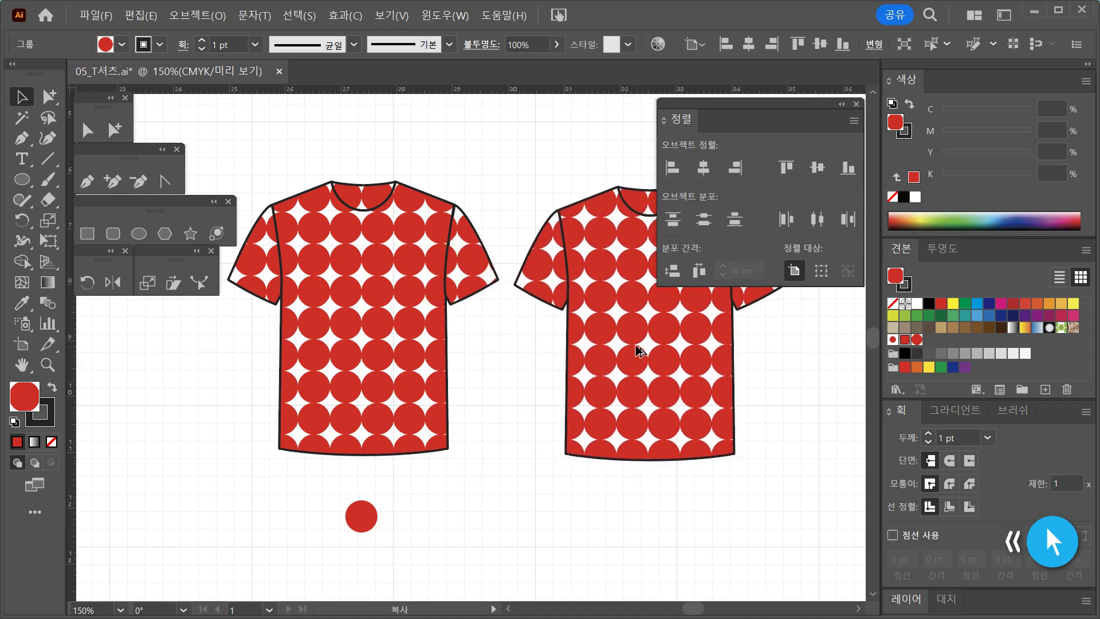
left_click(658, 539)
left_click_drag(658, 539, 524, 478)
left_click_drag(224, 475, 529, 516)
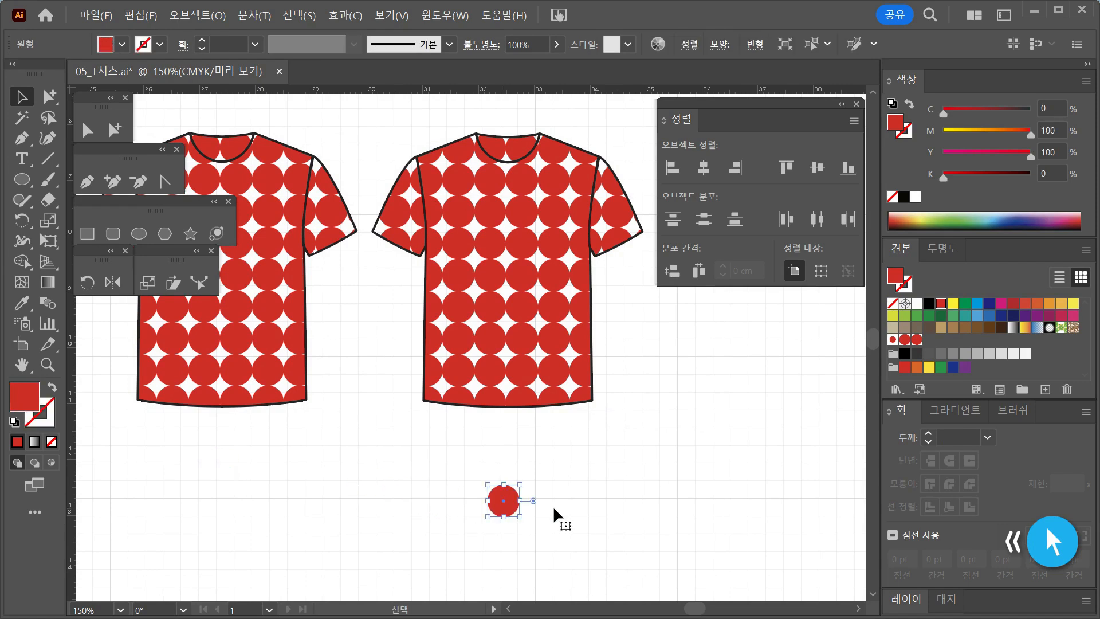
left_click(603, 509)
Step: Draw a square about 1.4 cm wide beside the copied circle and fill it with yellow-green (C 20, M 0, Y 100, K 0)
left_click(87, 234)
left_click_drag(557, 460, 639, 540)
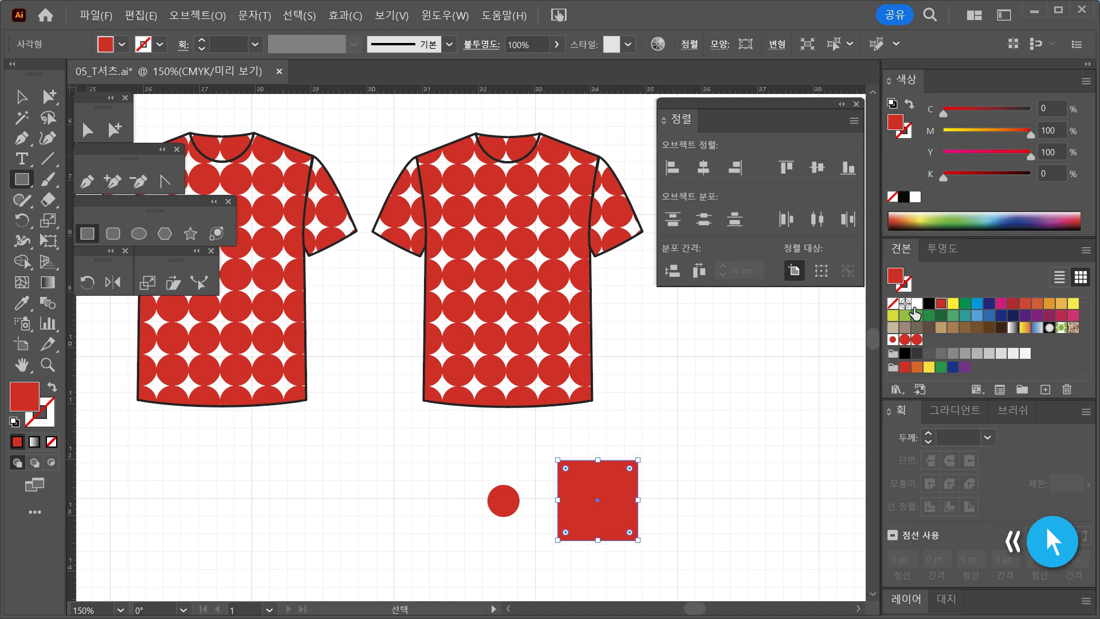
left_click(893, 315)
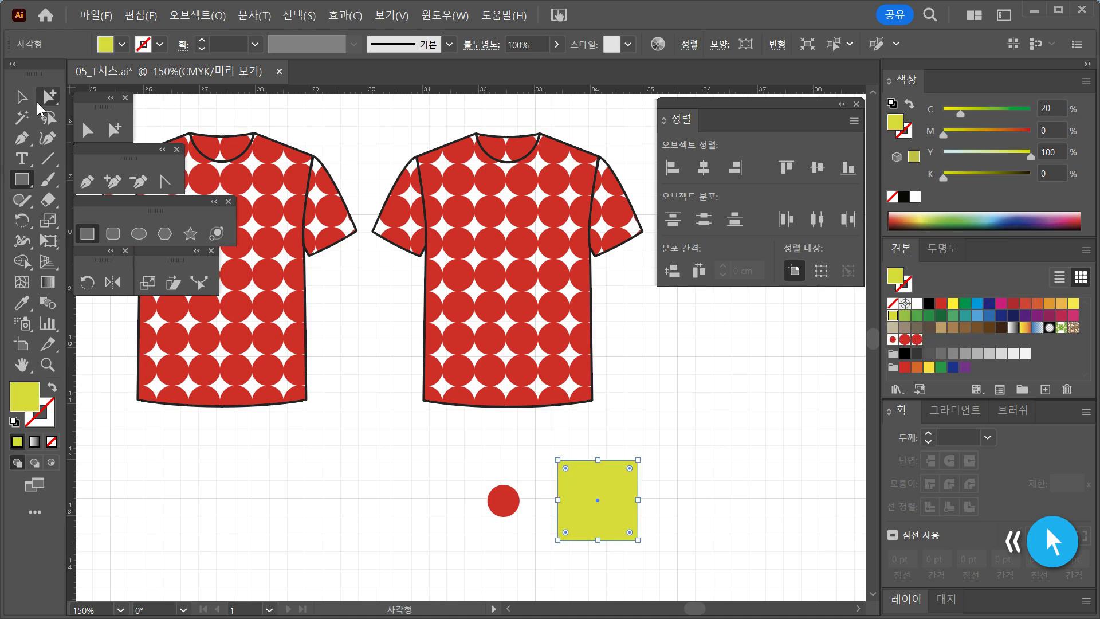
key("v")
left_click(727, 466)
Step: Align the copied red circle and the yellow-green square to each other's horizontal and vertical centers
left_click_drag(514, 506, 530, 499)
left_click_drag(690, 540, 497, 452)
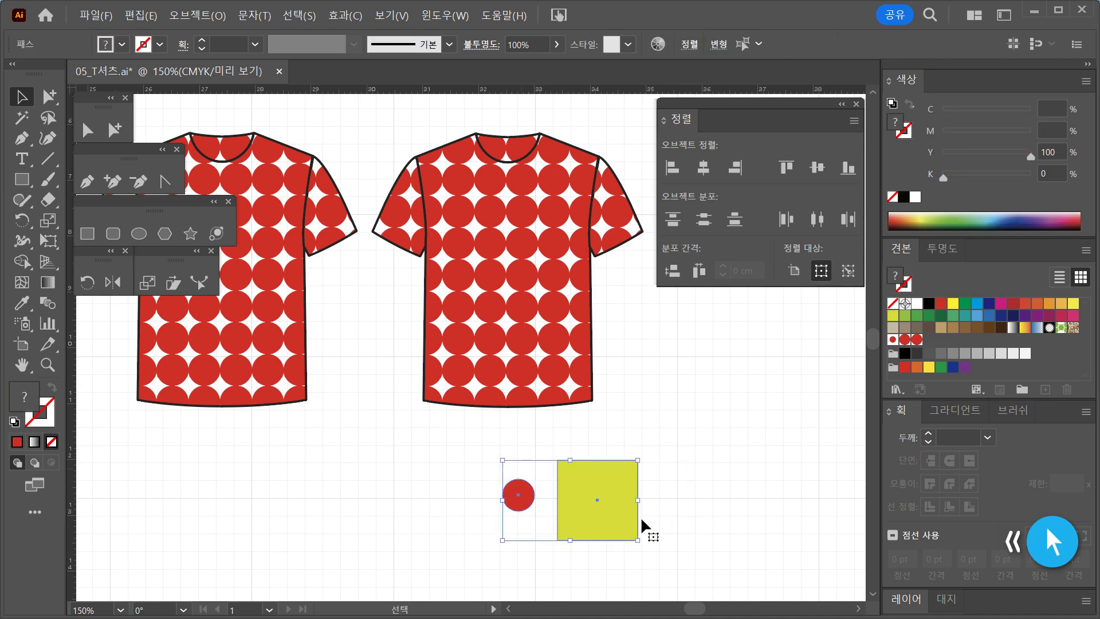
left_click(699, 174)
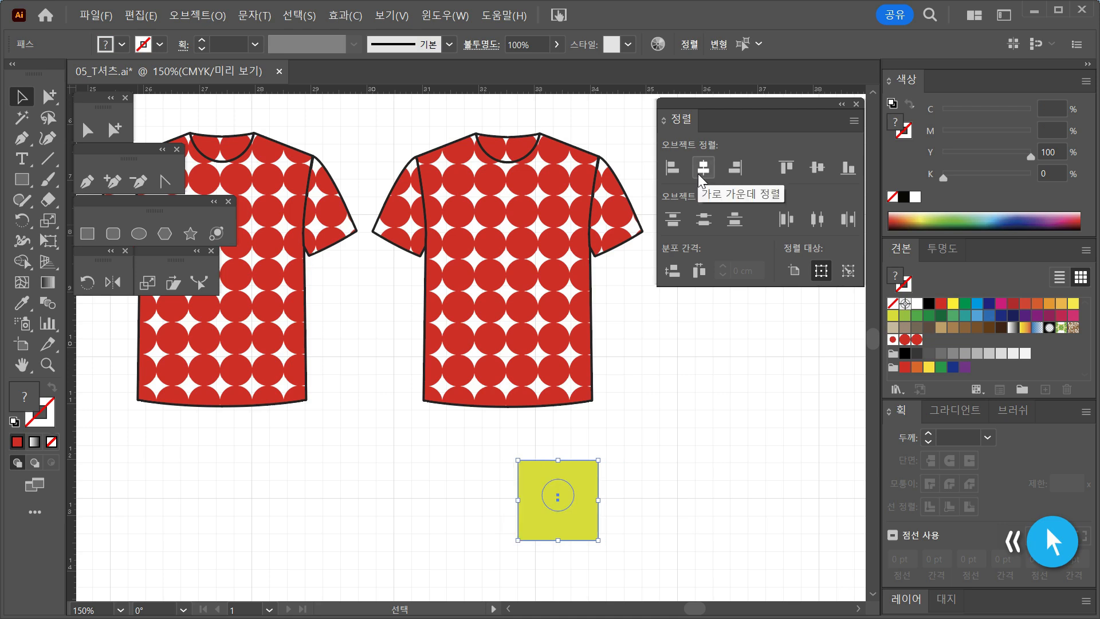
left_click(824, 171)
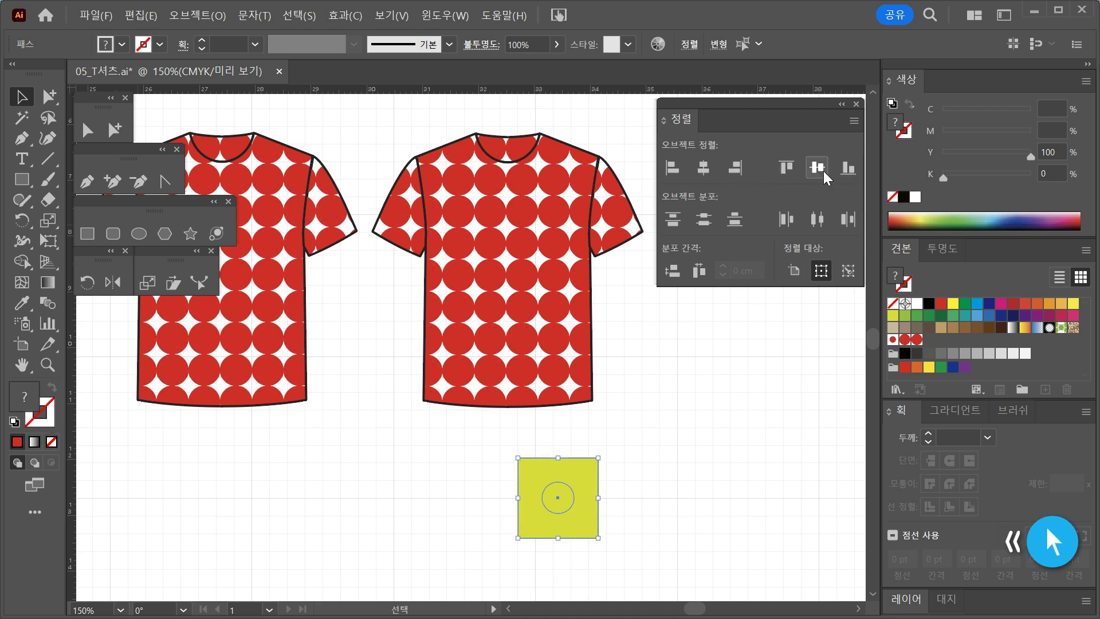
left_click(714, 476)
Step: Send the yellow-green square behind the red circle and deselect it
left_click(582, 467)
right_click(580, 467)
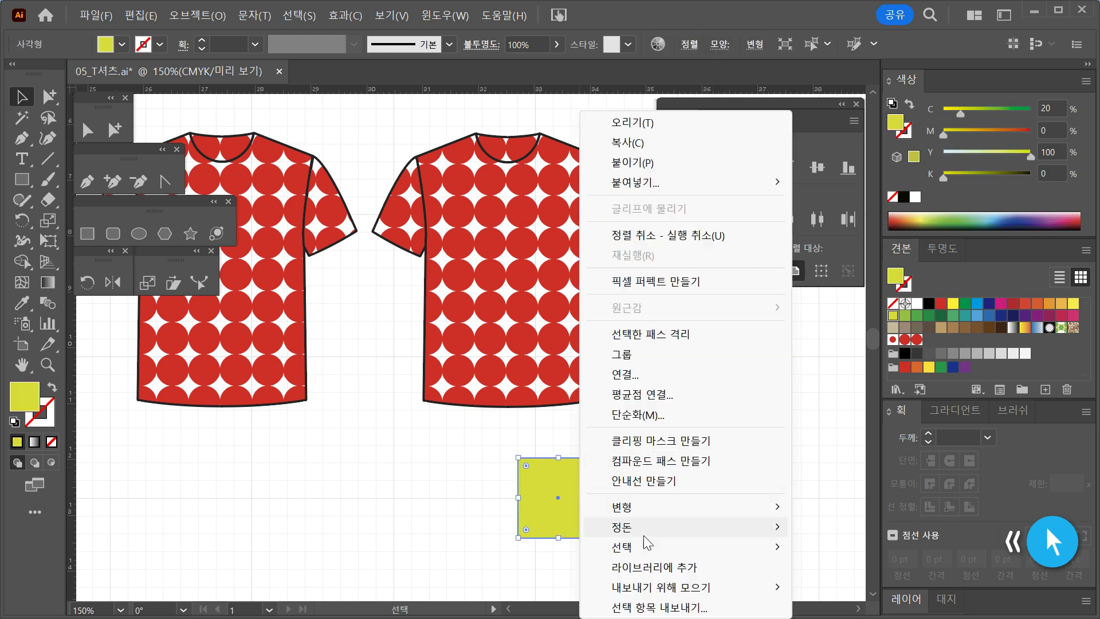
mouse_move(645, 536)
left_click(834, 505)
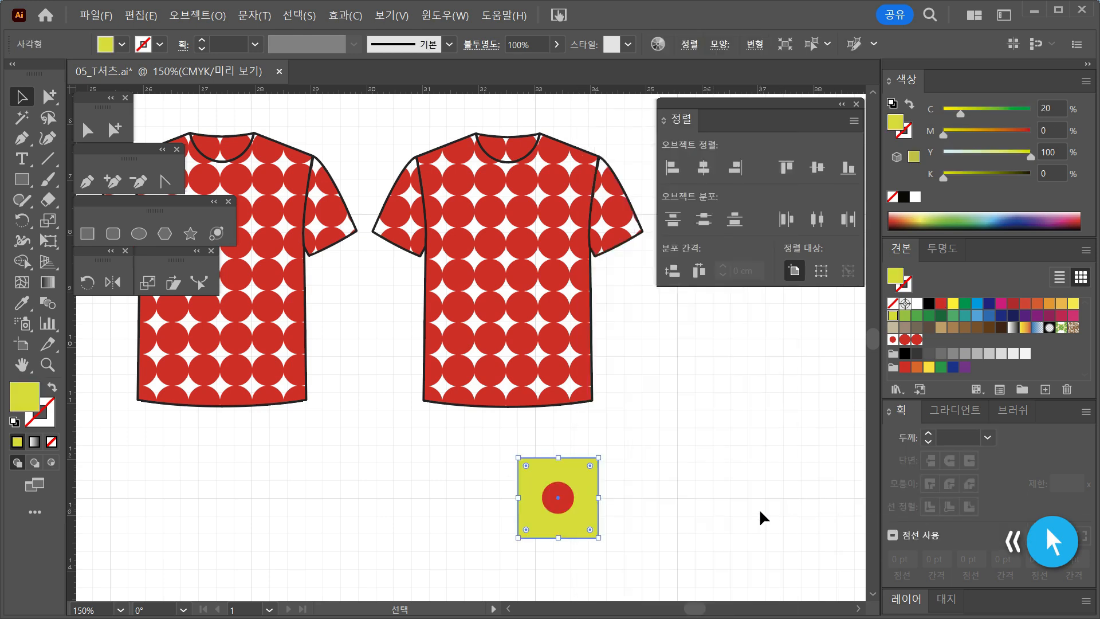
left_click(761, 511)
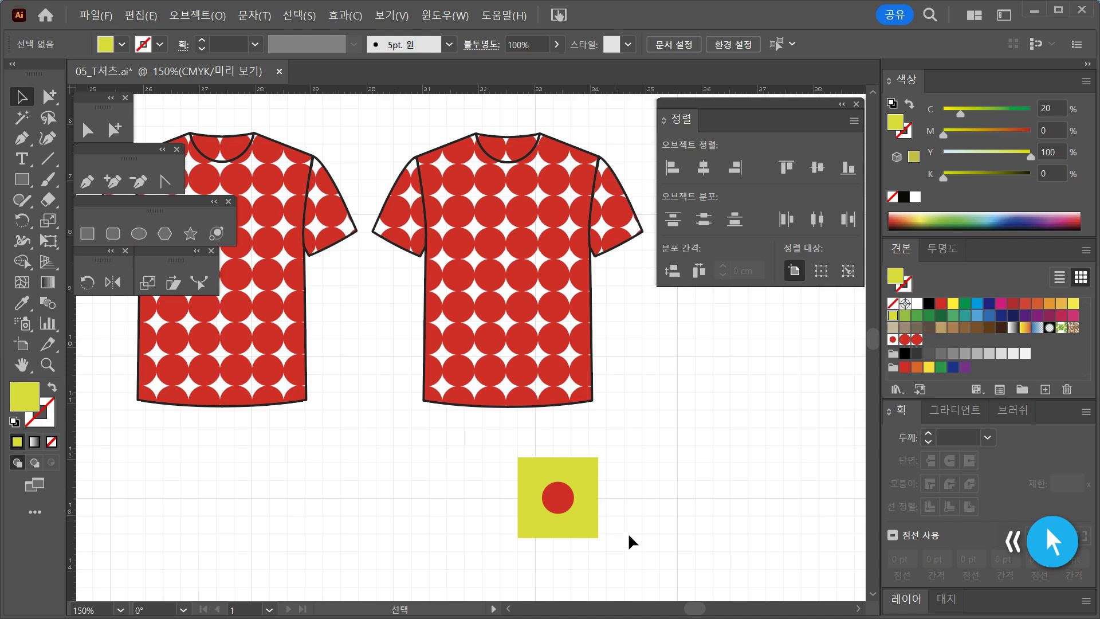
Step: Save the red circle and yellow-green square together as a new pattern swatch
left_click_drag(607, 558, 500, 429)
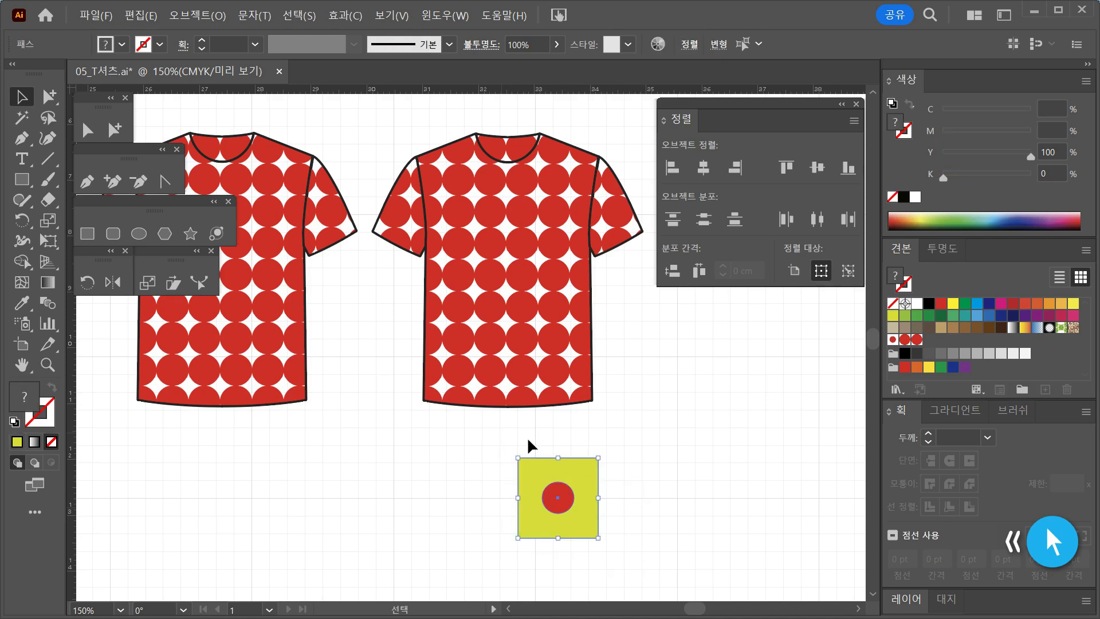
left_click_drag(661, 513, 945, 338)
left_click(628, 489)
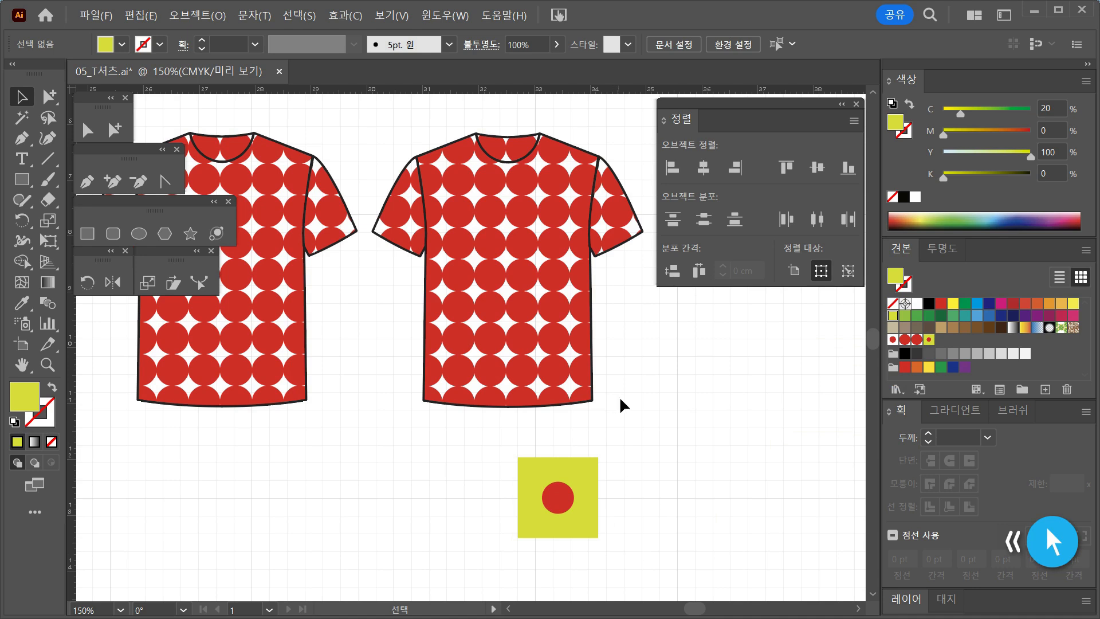
Step: Fill the duplicated T-shirt with the new red-dot-on-yellow-green pattern swatch and deselect it
left_click_drag(371, 136, 477, 418)
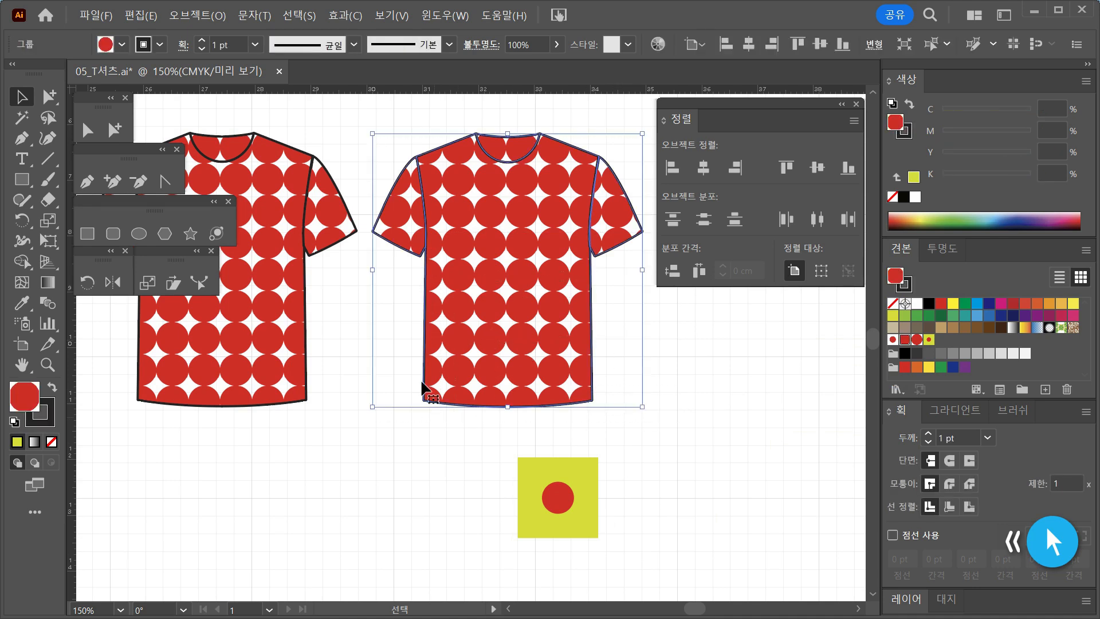
left_click(929, 339)
left_click(619, 438)
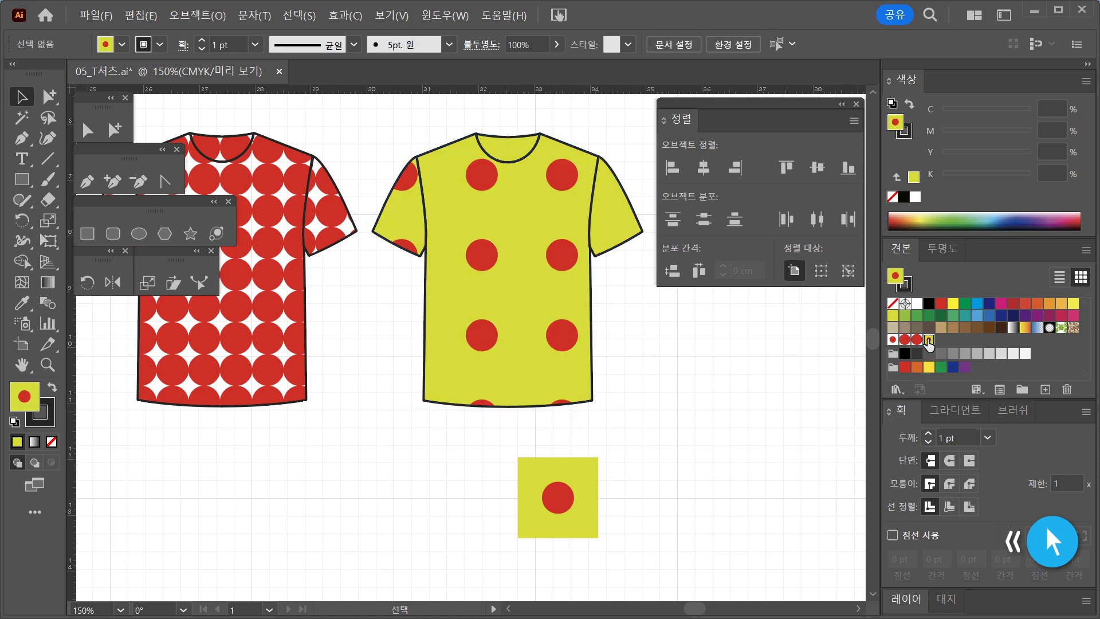
left_click_drag(930, 342, 232, 503)
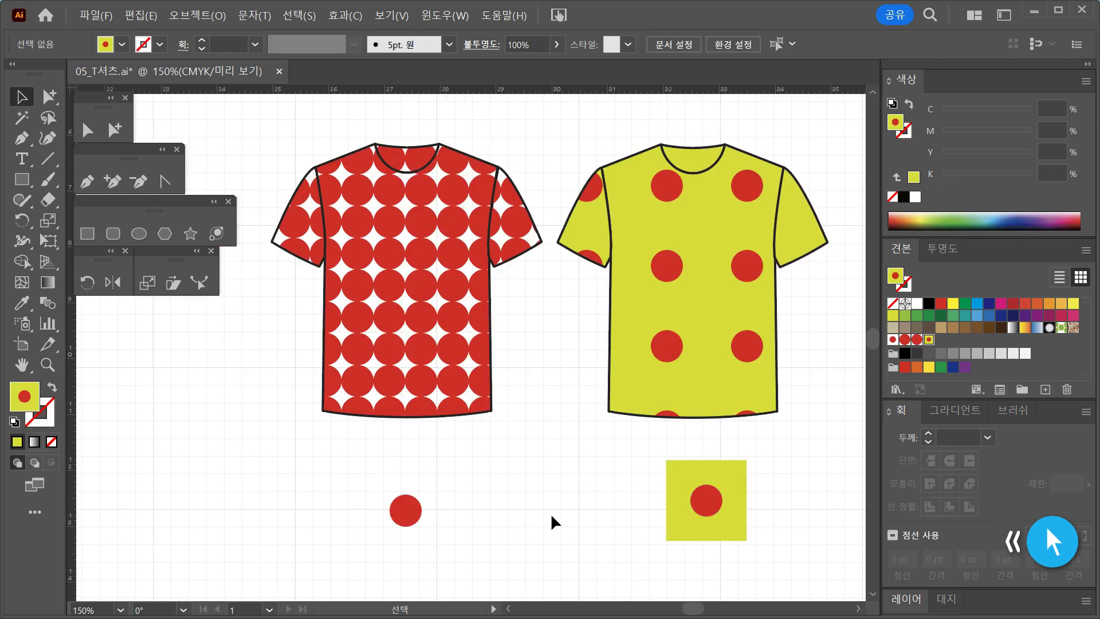
left_click_drag(374, 497, 371, 487)
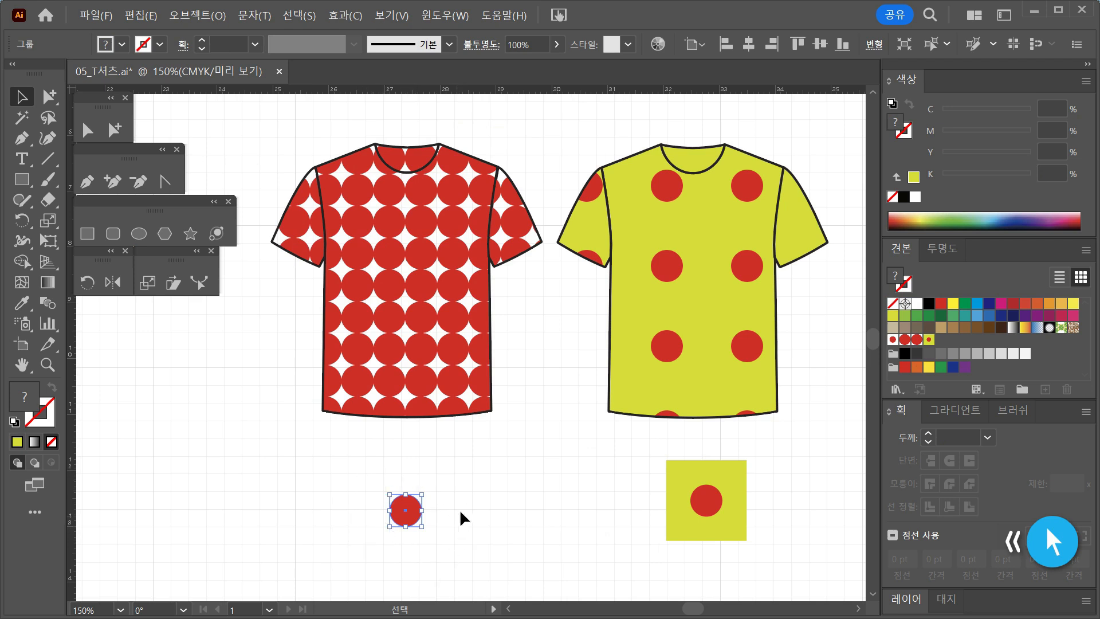
left_click(634, 495)
left_click_drag(788, 526, 734, 530)
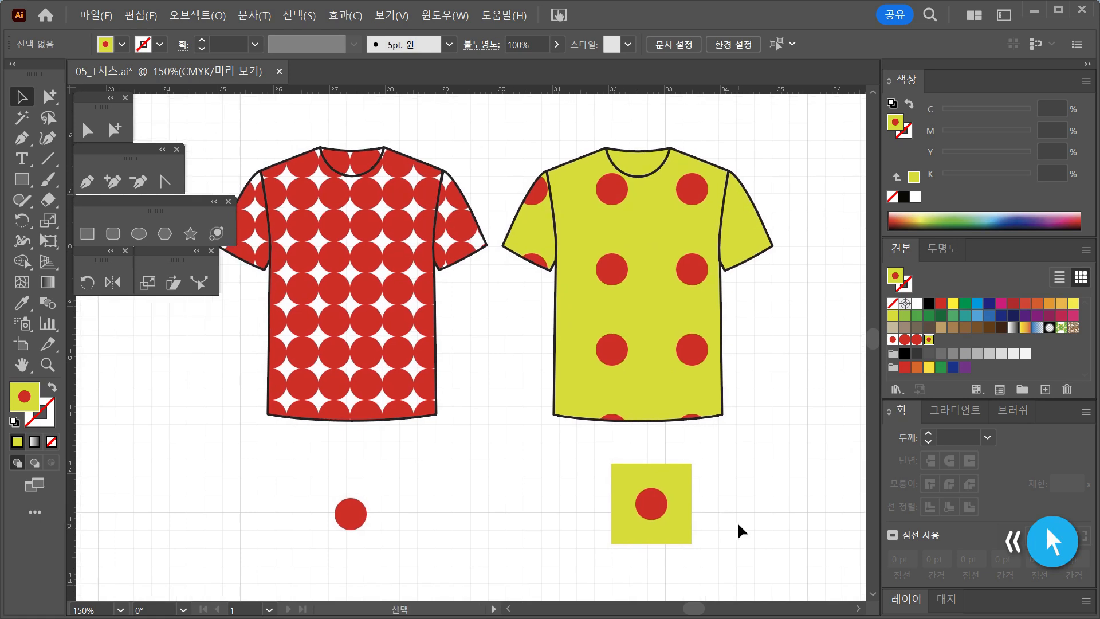
left_click_drag(742, 531, 612, 489)
left_click(557, 500)
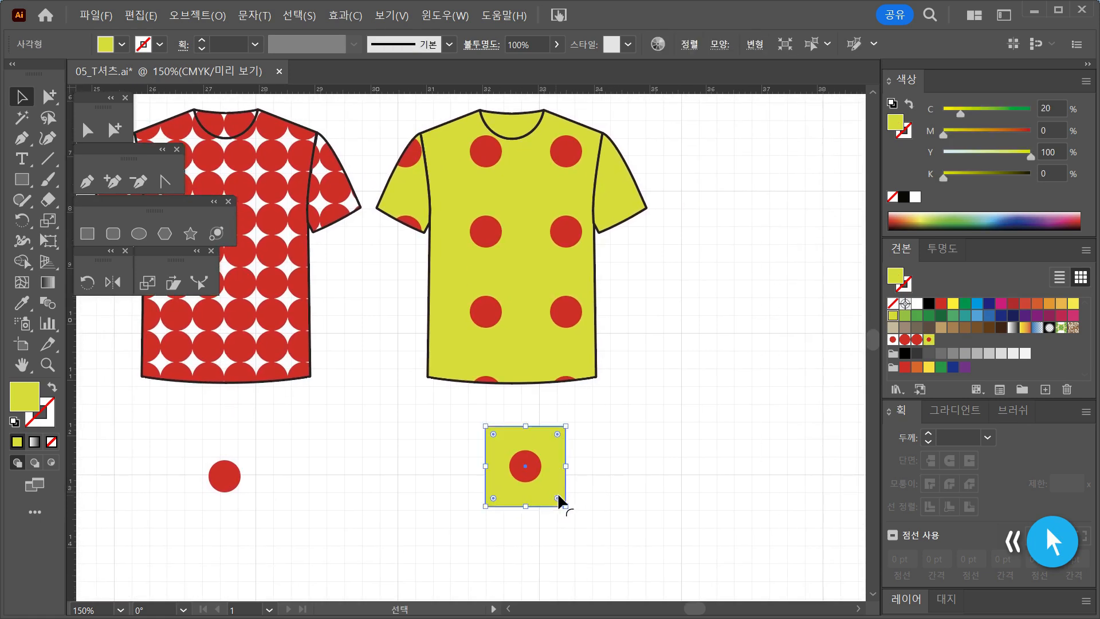
left_click(592, 479)
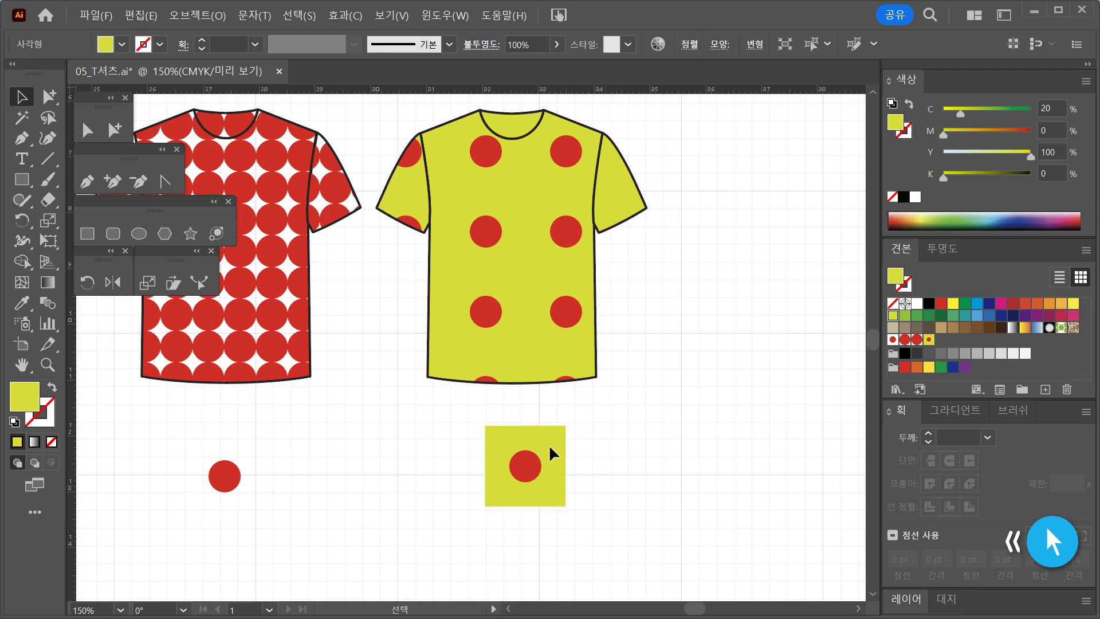
Step: Try duplicating the red circle with its yellow-green square directly beside the original, edge to edge on its right, and repeating the copy
left_click_drag(456, 416, 588, 540)
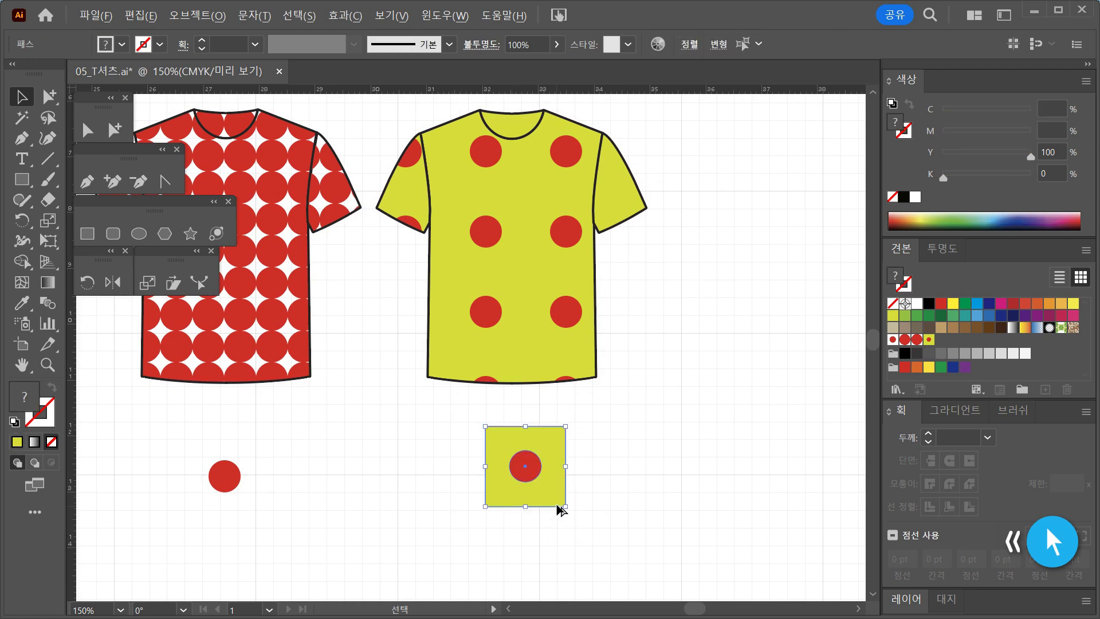
left_click_drag(566, 503, 641, 509)
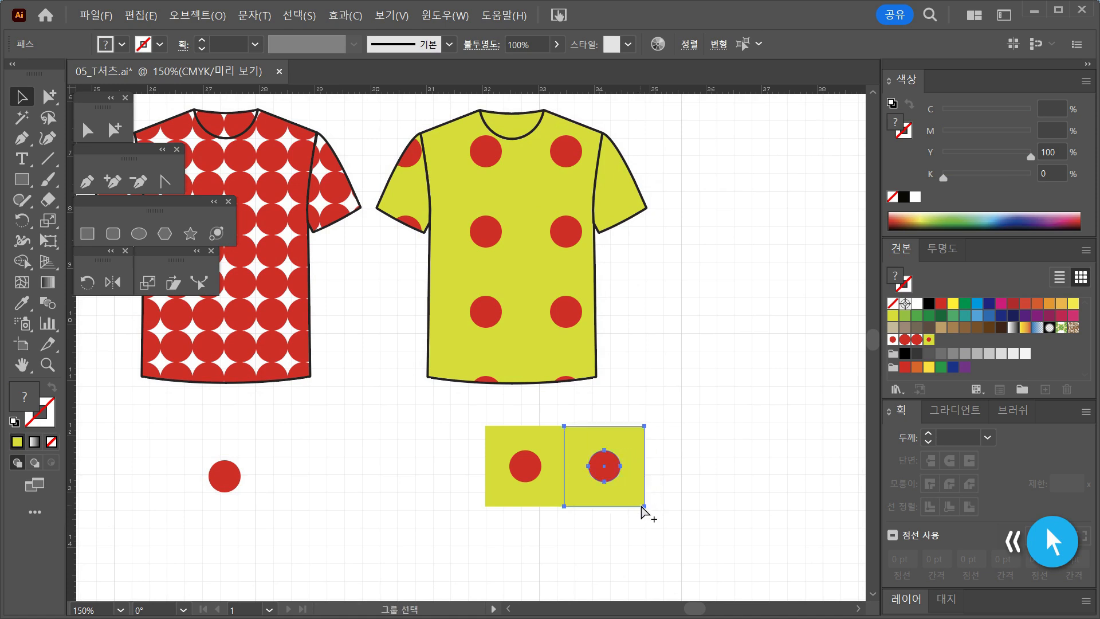
key("ctrl+d")
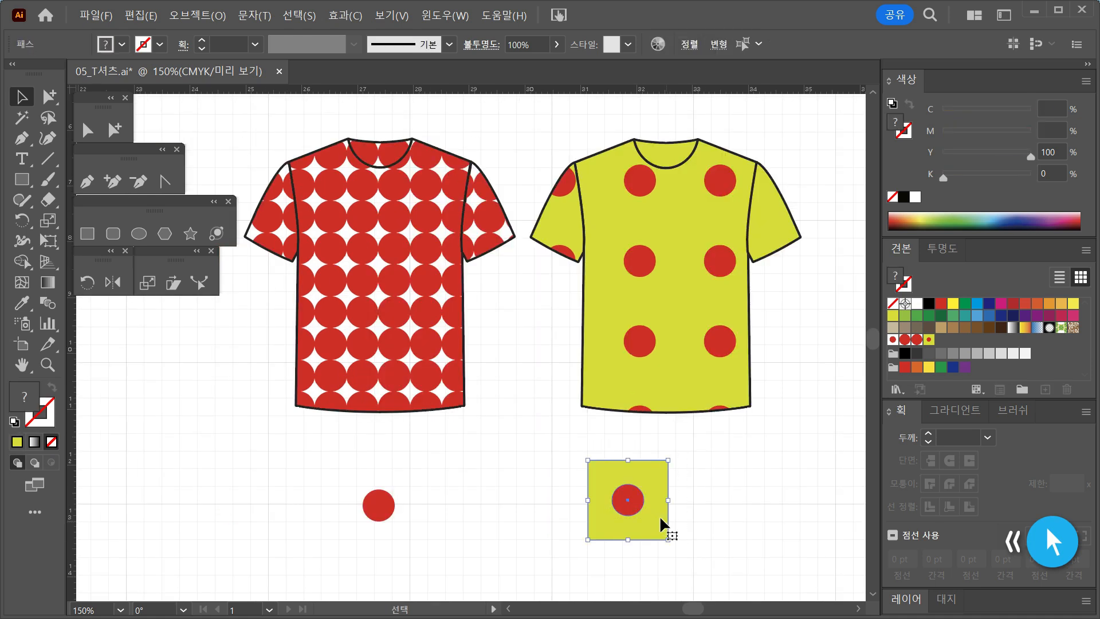
Step: Move the red circle and yellow-green square together slightly up and to the right beneath the yellow-green T-shirt, and deselect them
left_click_drag(661, 525, 700, 518)
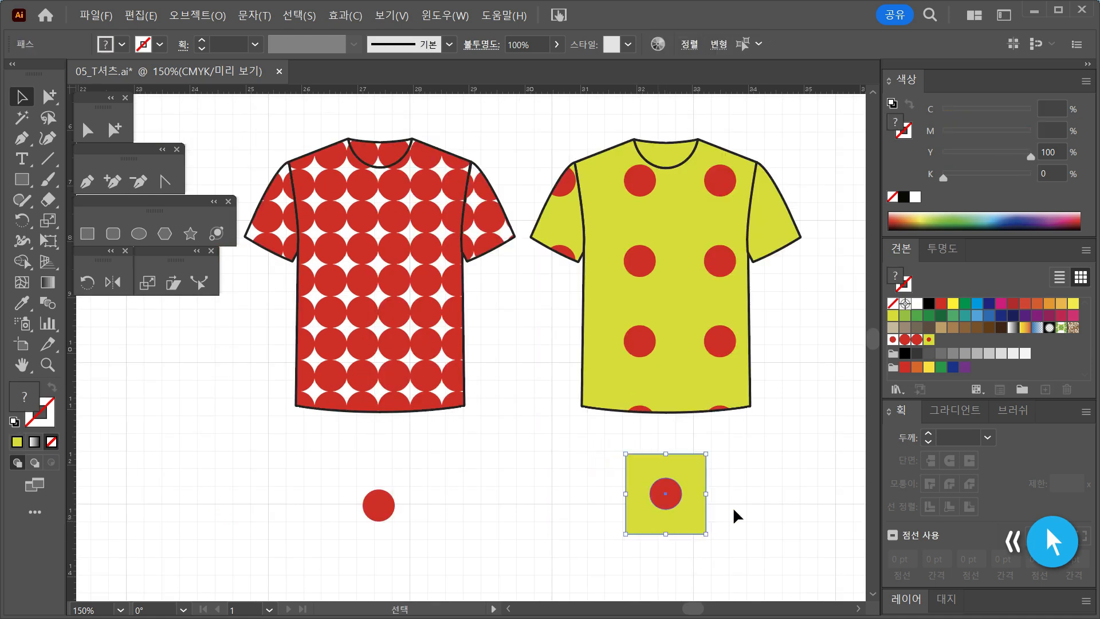
left_click(765, 515)
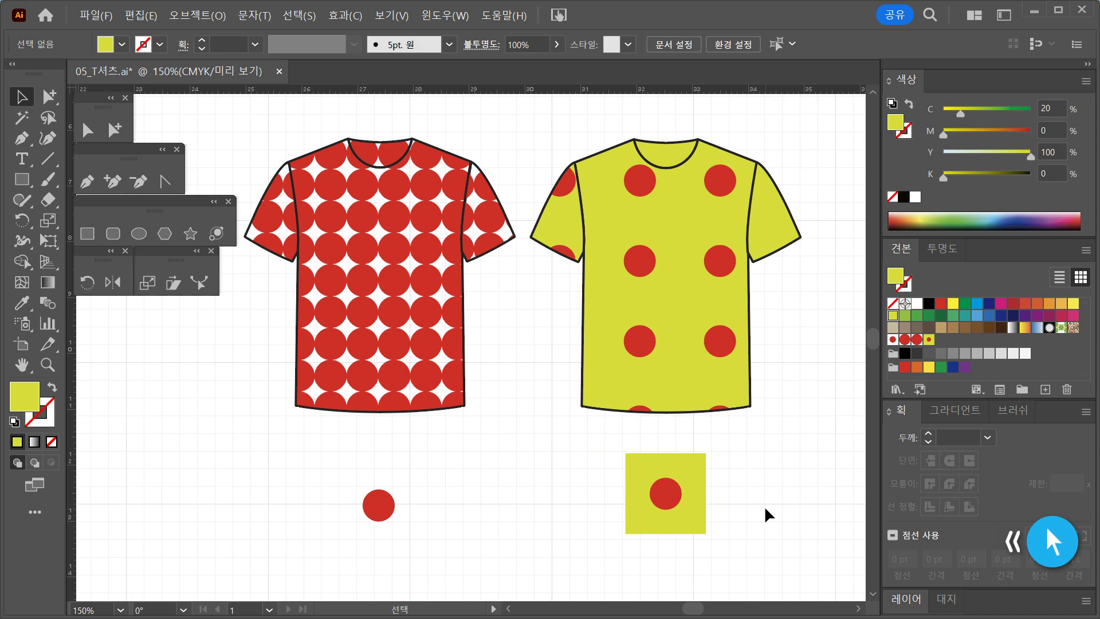